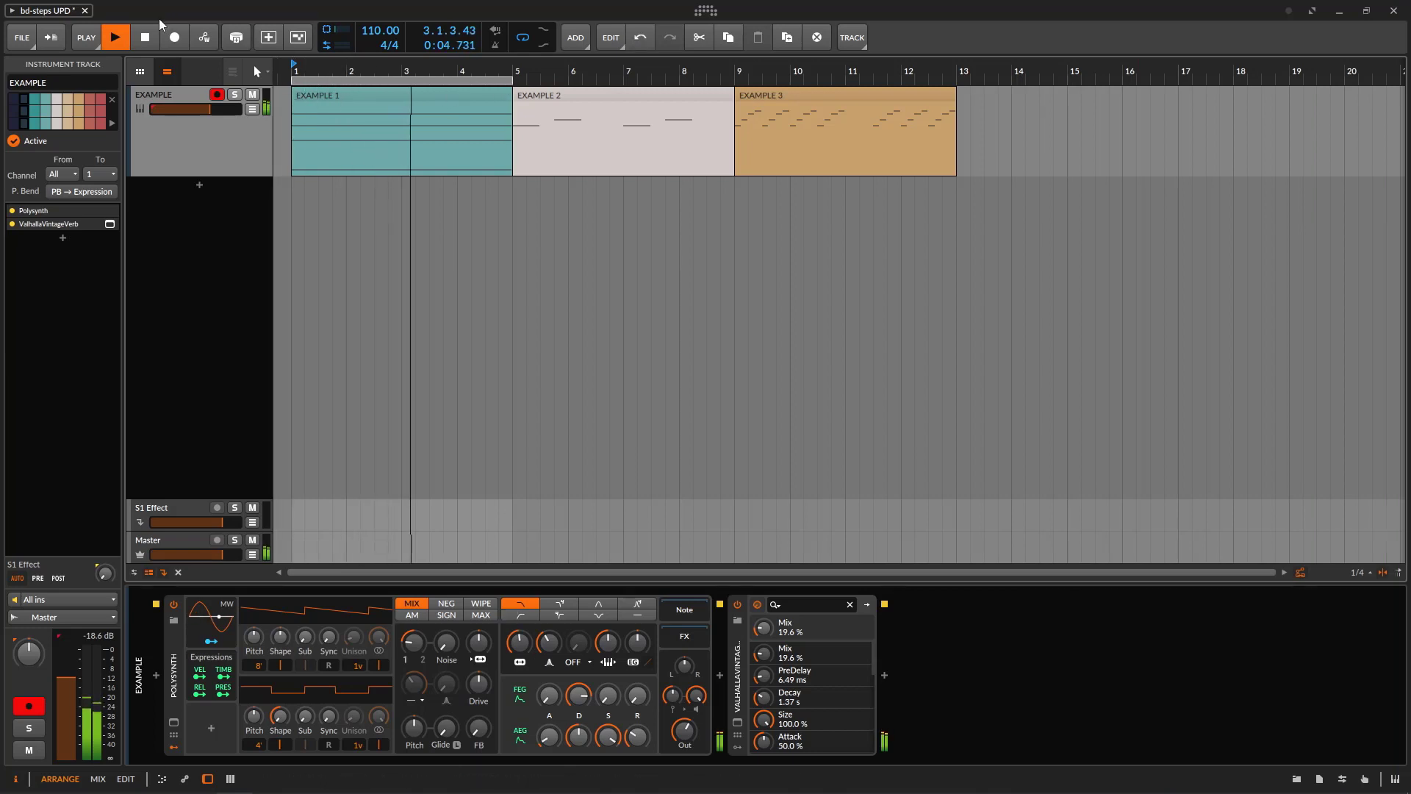
- Stop playback, insert a Steps modulator on the Polysynth and open its step editor
left_click(144, 39)
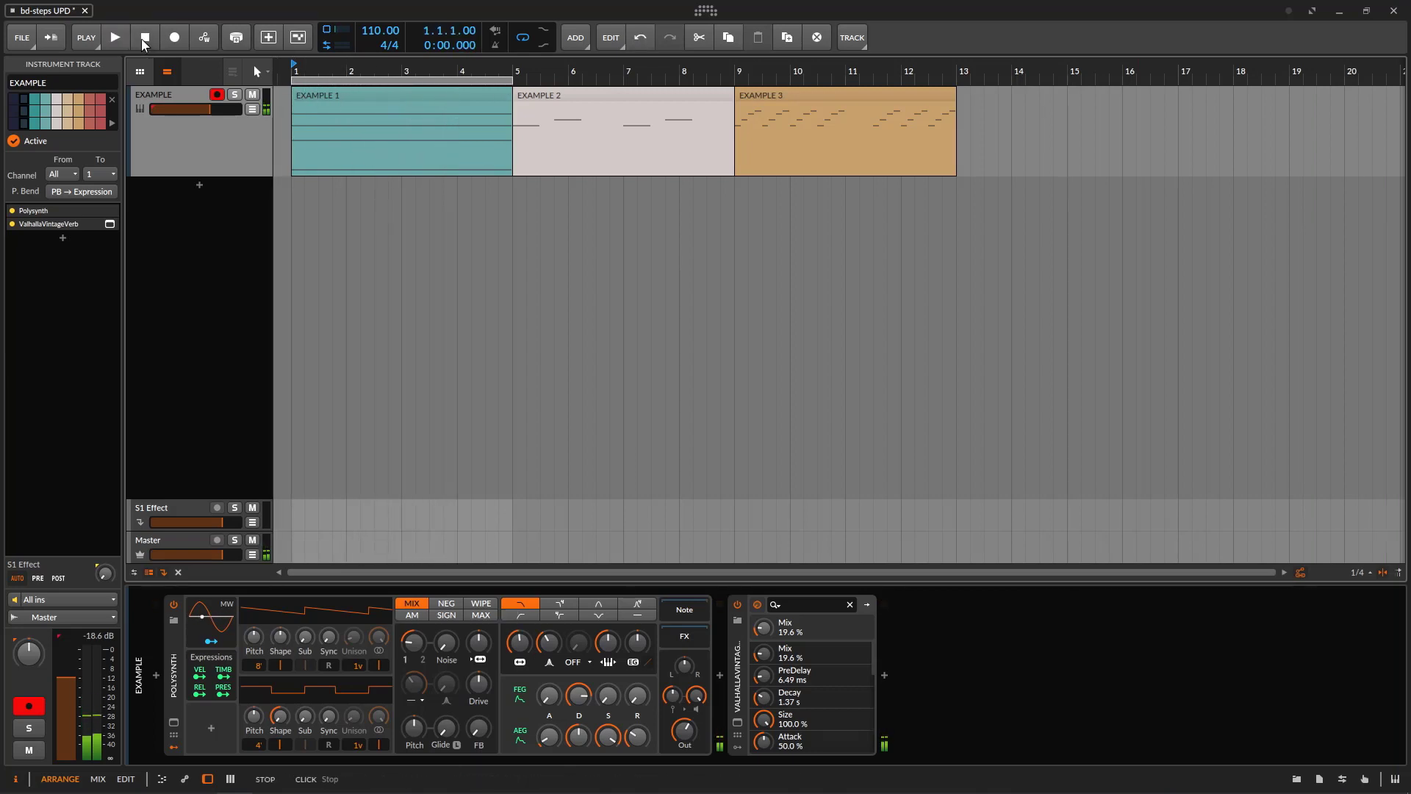
left_click(210, 727)
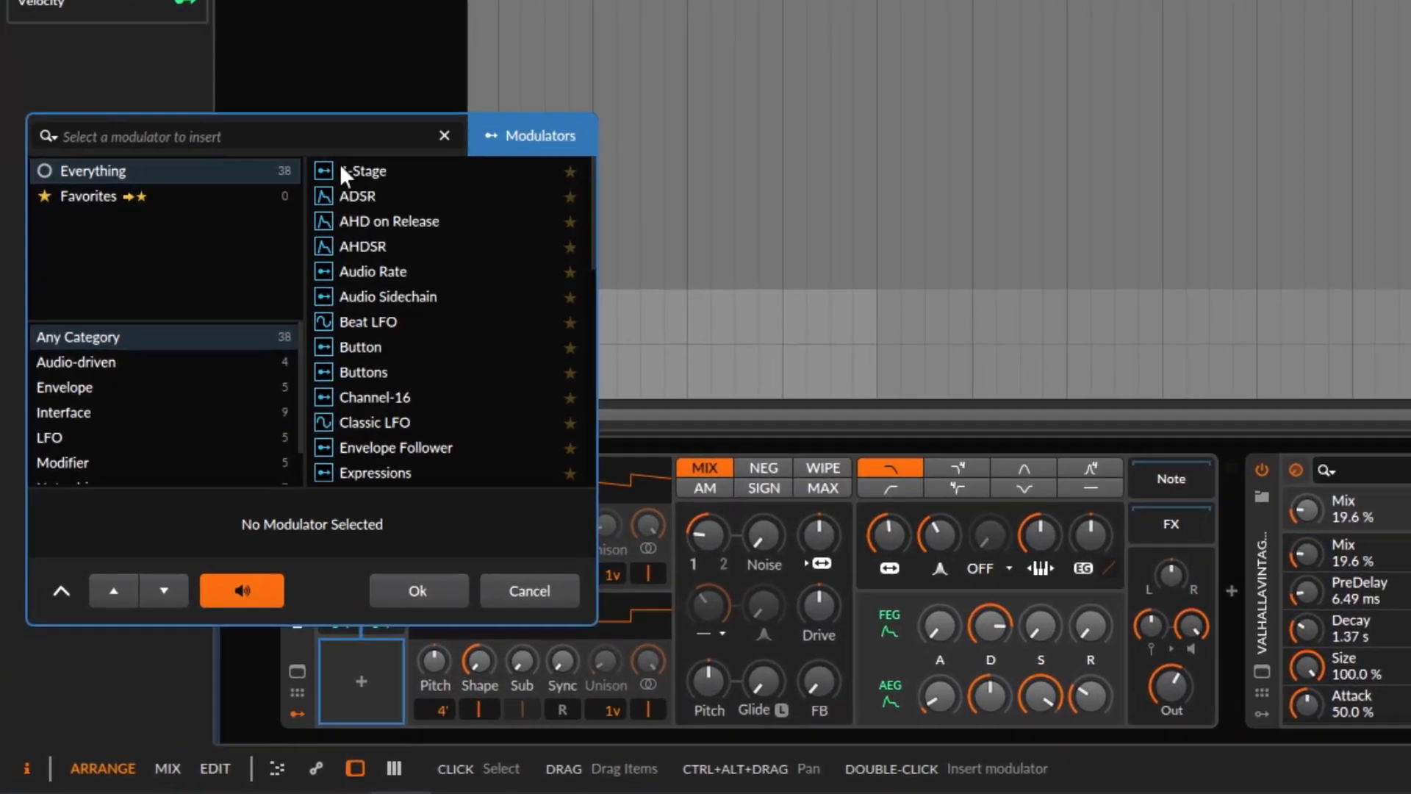
type("STE")
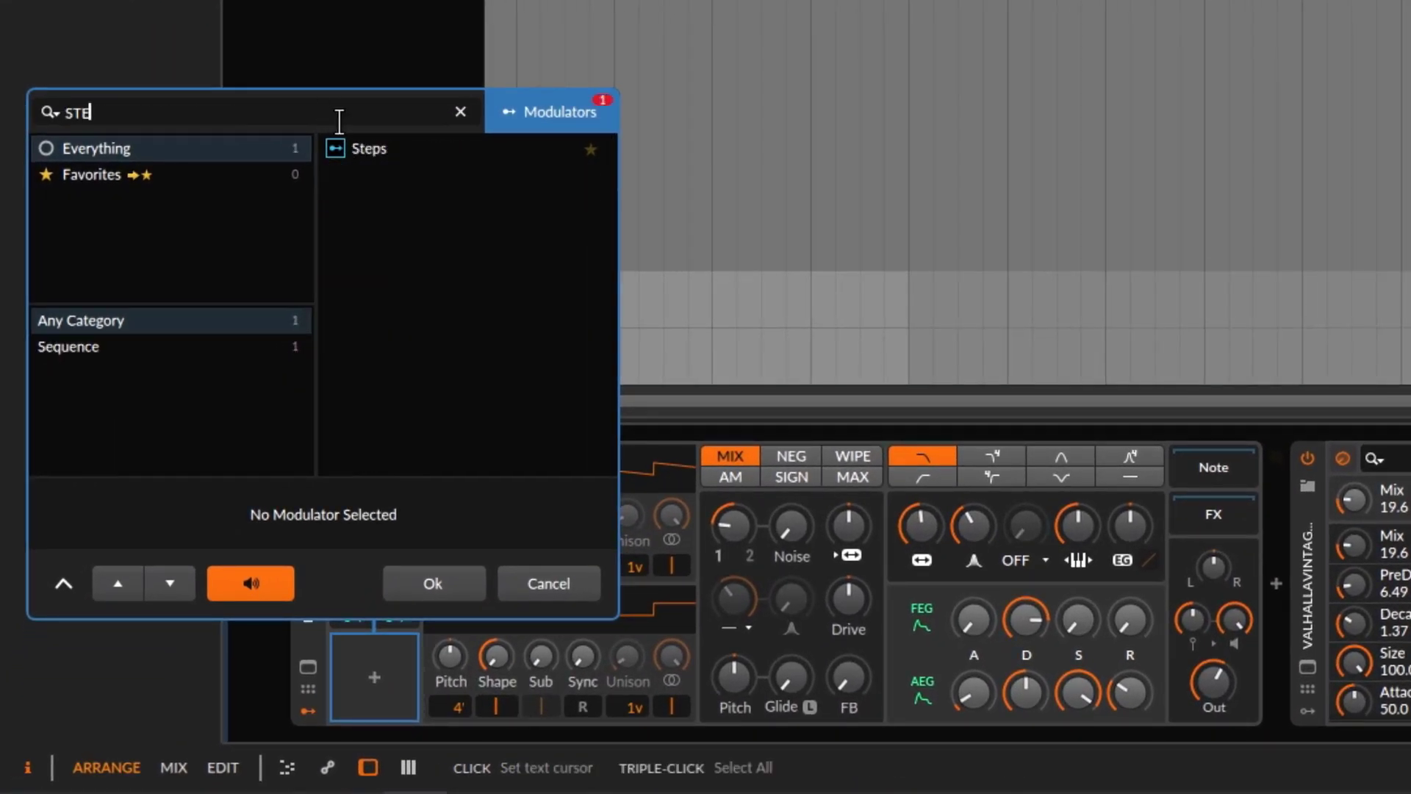
left_click(380, 145)
left_click(441, 588)
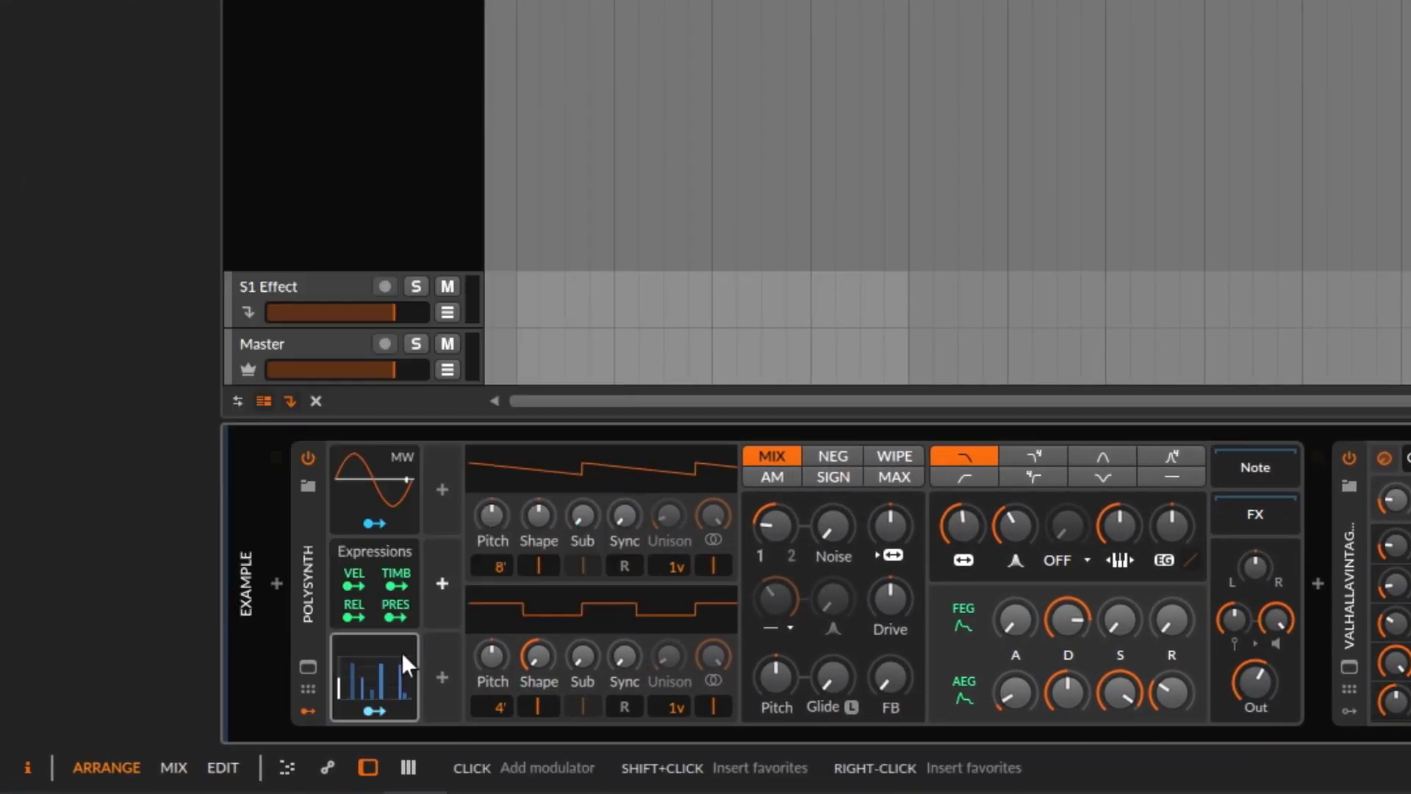
left_click(404, 652)
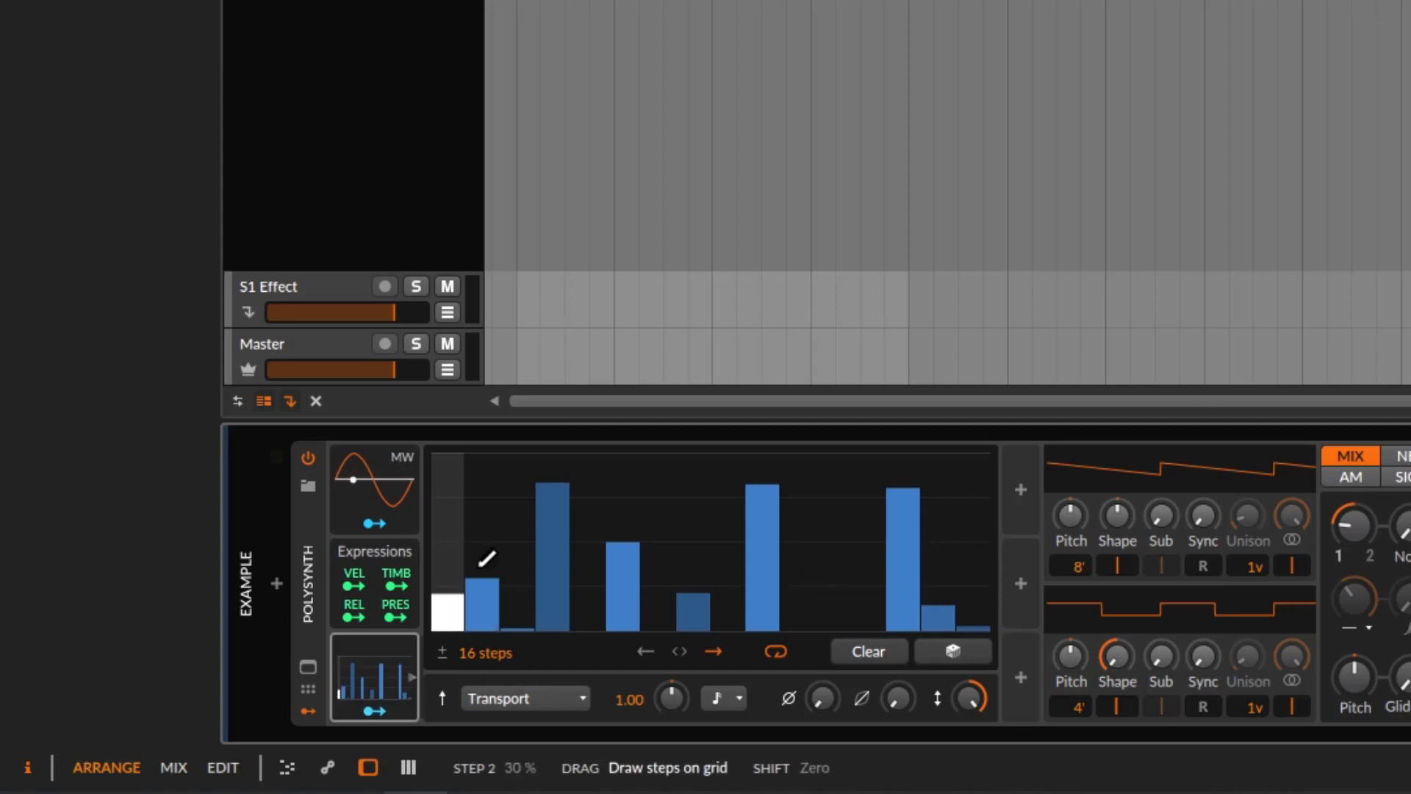
- Draw a varied 16-step pattern in the Steps modulator and map it to the Polysynth's filter frequency at +29.50
mouse_move(483, 563)
left_mouse_down()
mouse_move(616, 551)
mouse_move(759, 485)
mouse_move(875, 576)
mouse_move(1003, 497)
left_mouse_up()
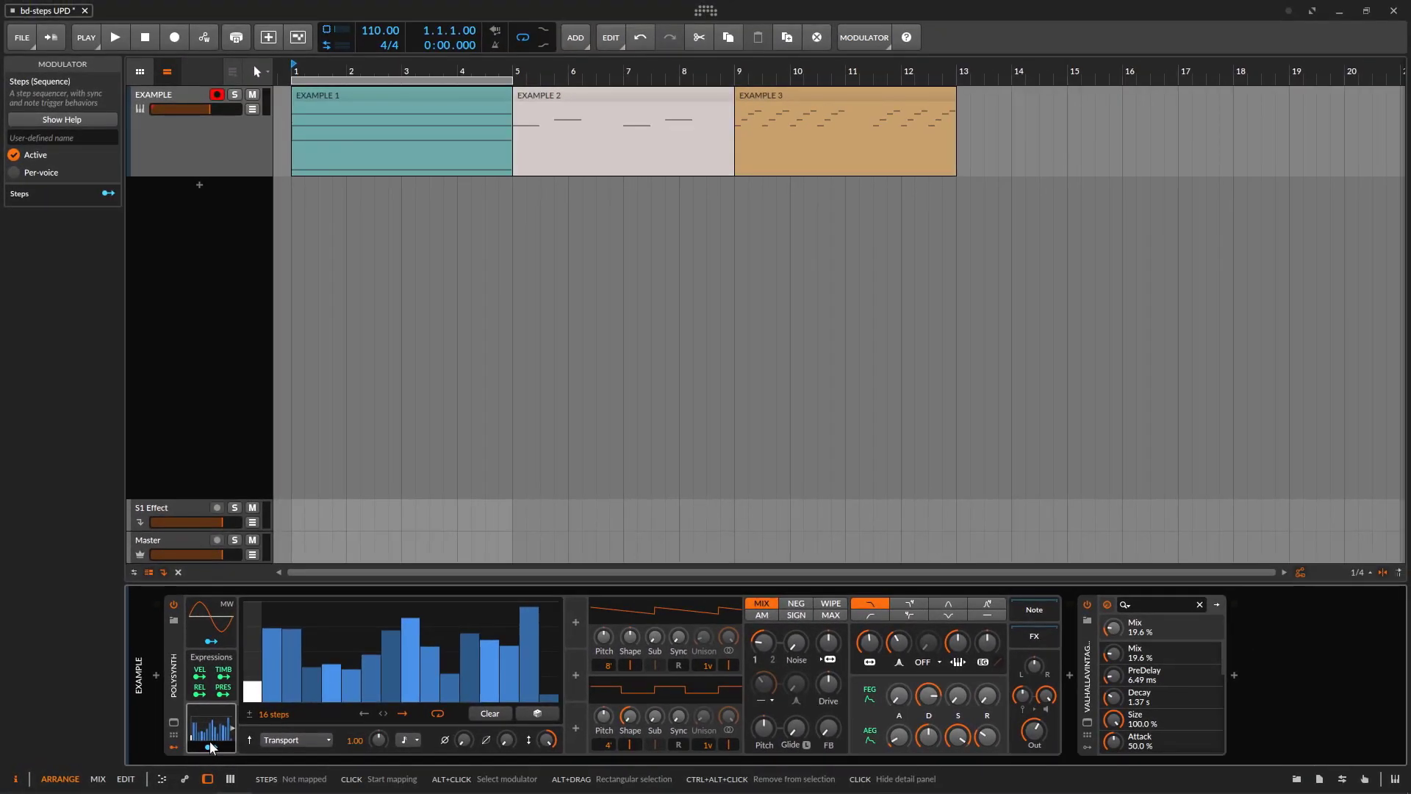
left_click(211, 747)
left_click_drag(868, 643, 868, 636)
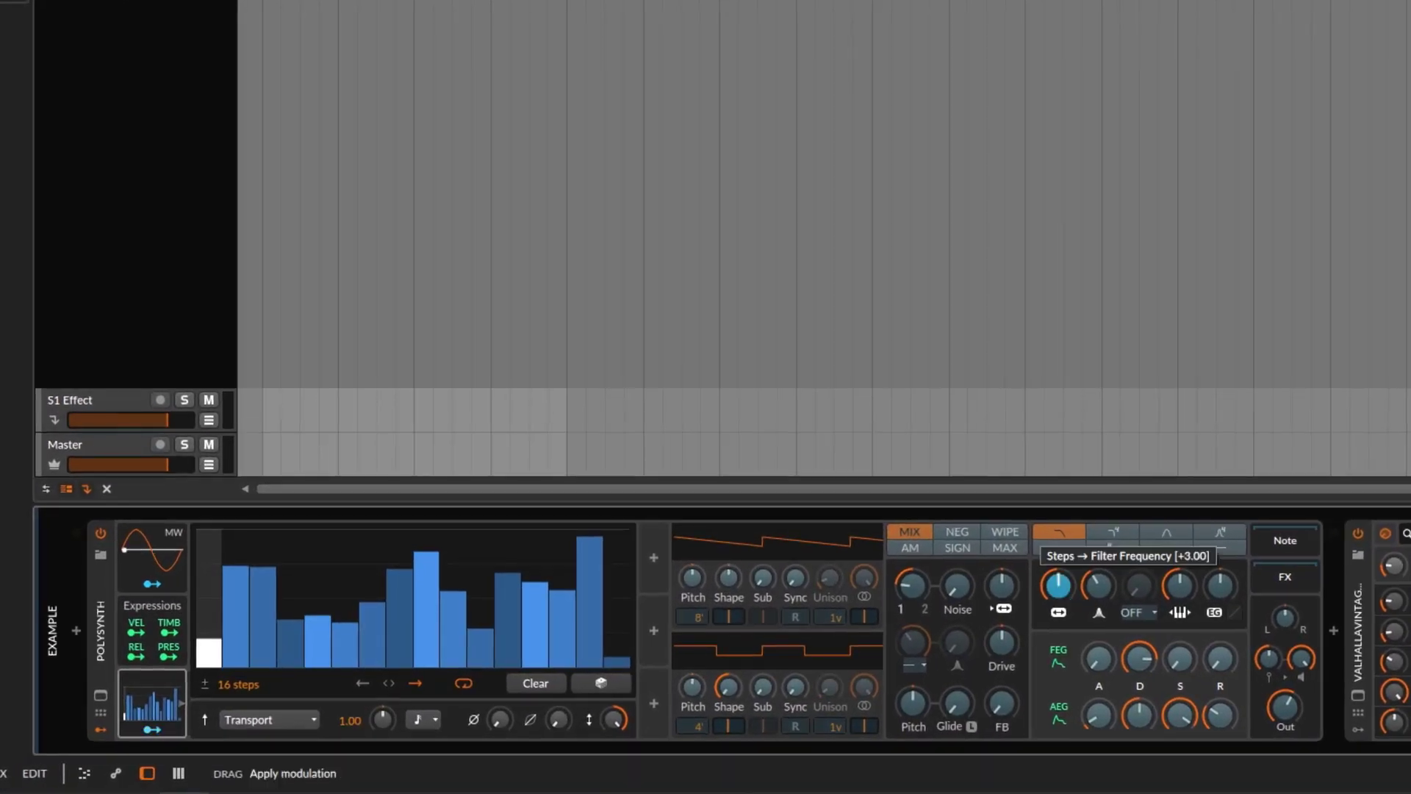
left_click(150, 727)
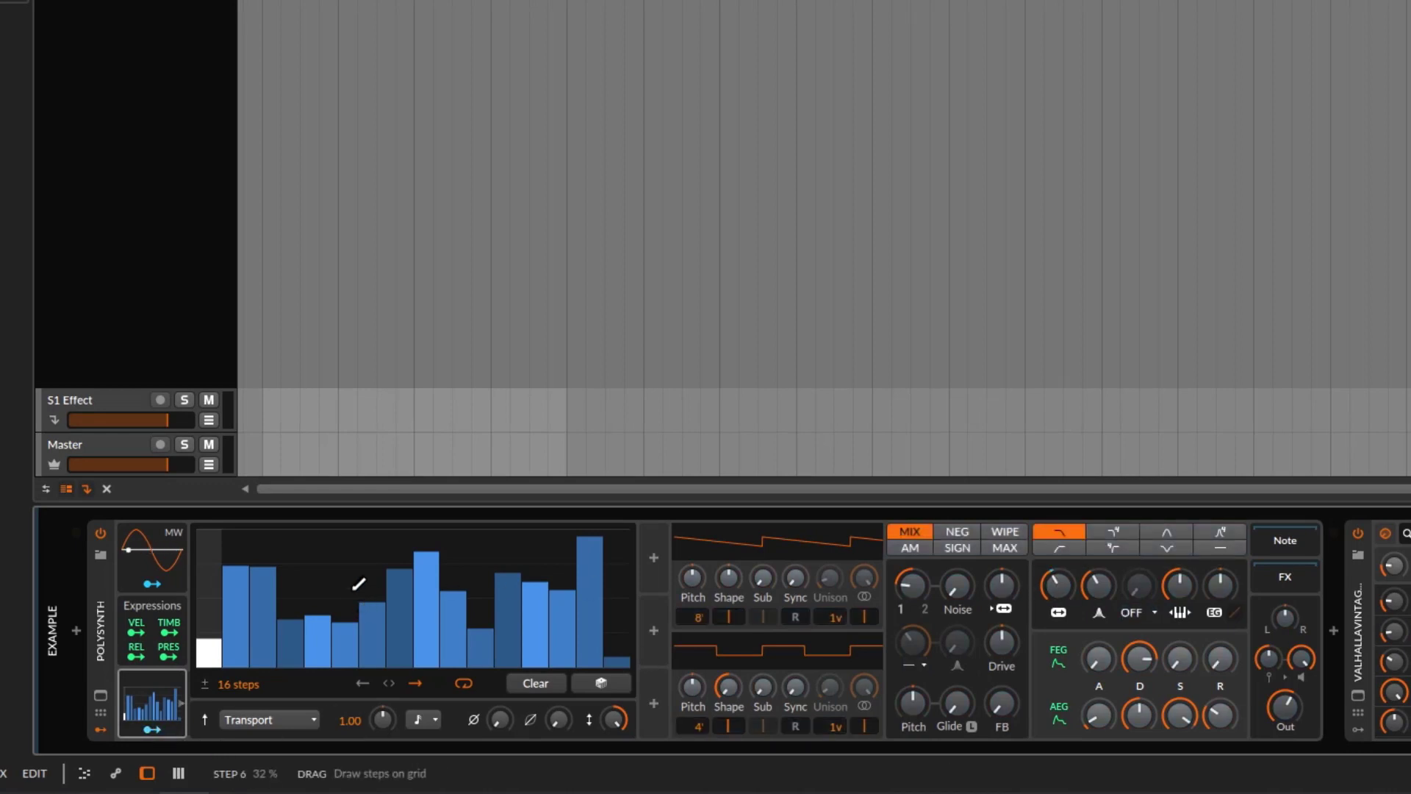
- Redraw the step pattern during playback, set the step count to 64 and draw wave-like rises and falls across the sequence
key("space")
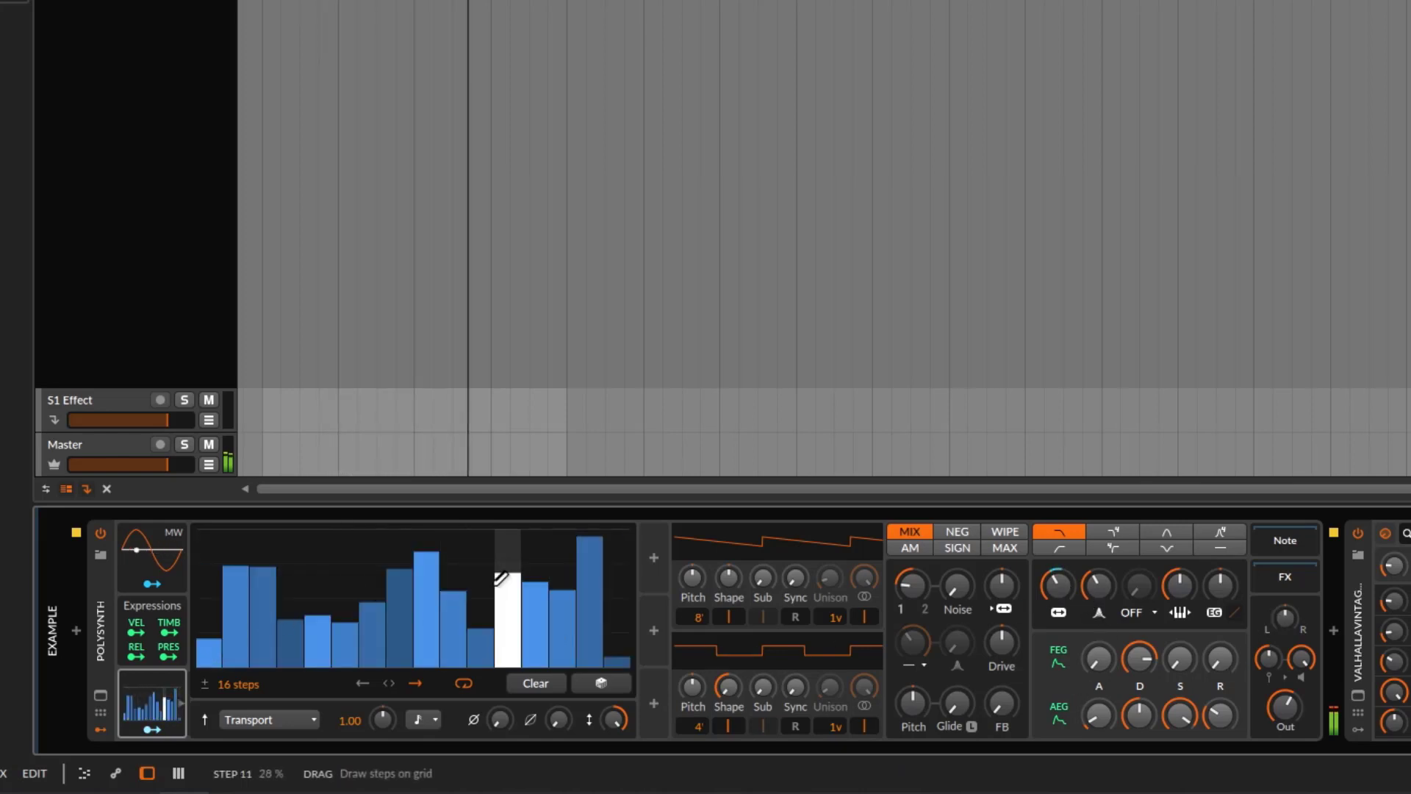
mouse_move(210, 549)
left_mouse_down()
mouse_move(236, 504)
mouse_move(386, 683)
mouse_move(472, 495)
mouse_move(544, 668)
mouse_move(636, 529)
left_mouse_up()
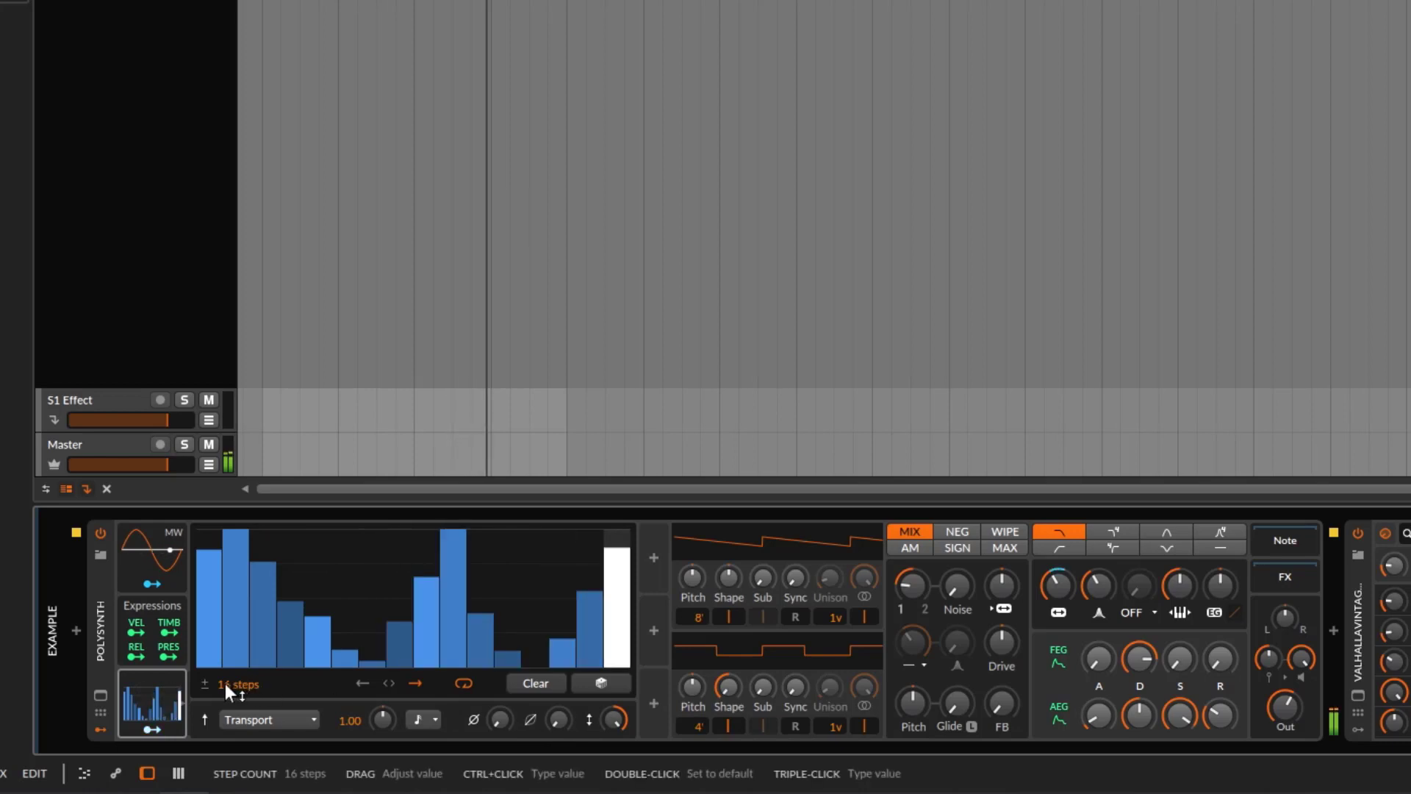
left_click_drag(225, 683, 225, 620)
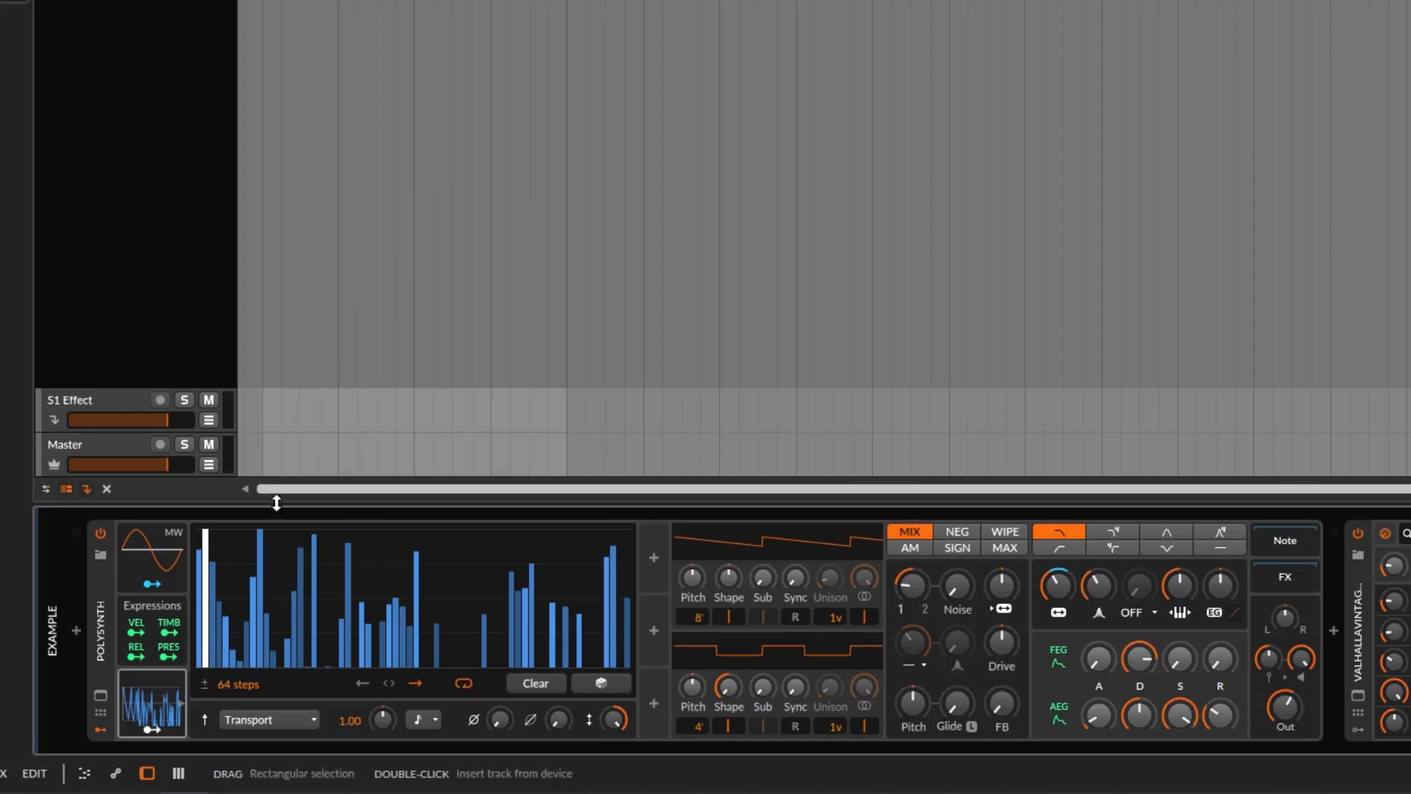
left_click_drag(205, 642, 268, 483)
left_click_drag(388, 630, 495, 548)
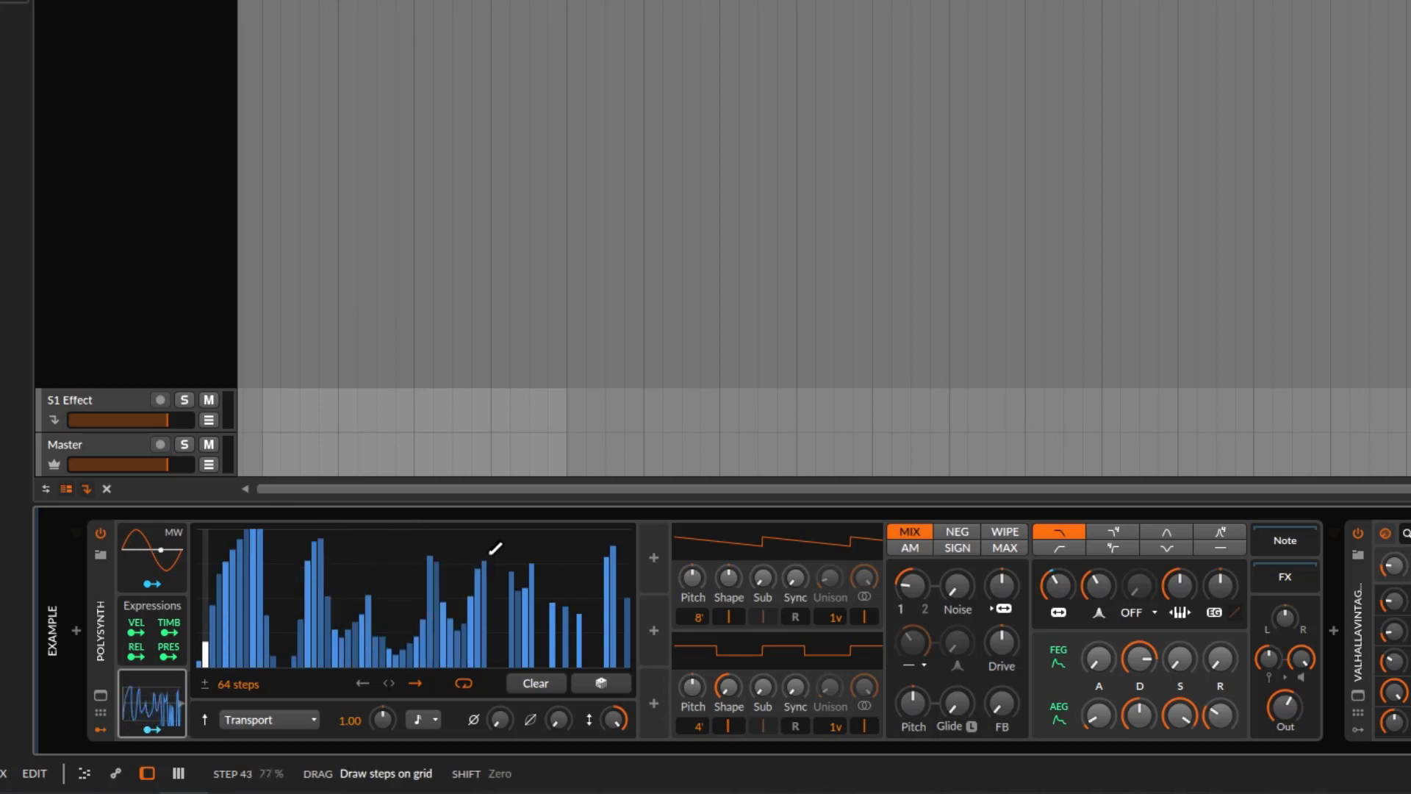
left_click_drag(628, 526, 630, 527)
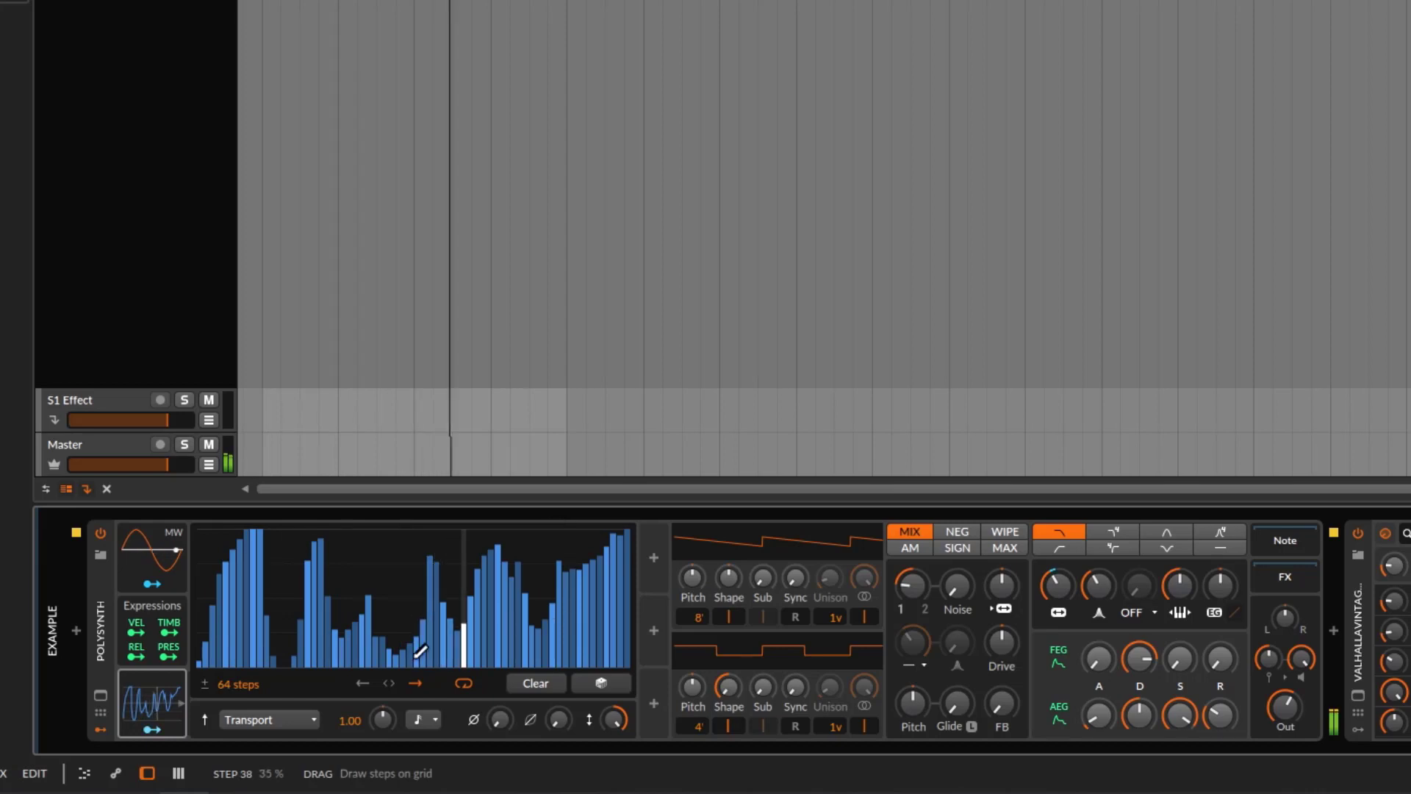
- Reduce the Steps sequence to 8 steps, redraw it with contrasting high and low steps, and play the clip
mouse_move(227, 684)
left_mouse_down()
mouse_move(228, 741)
mouse_move(233, 696)
left_mouse_up()
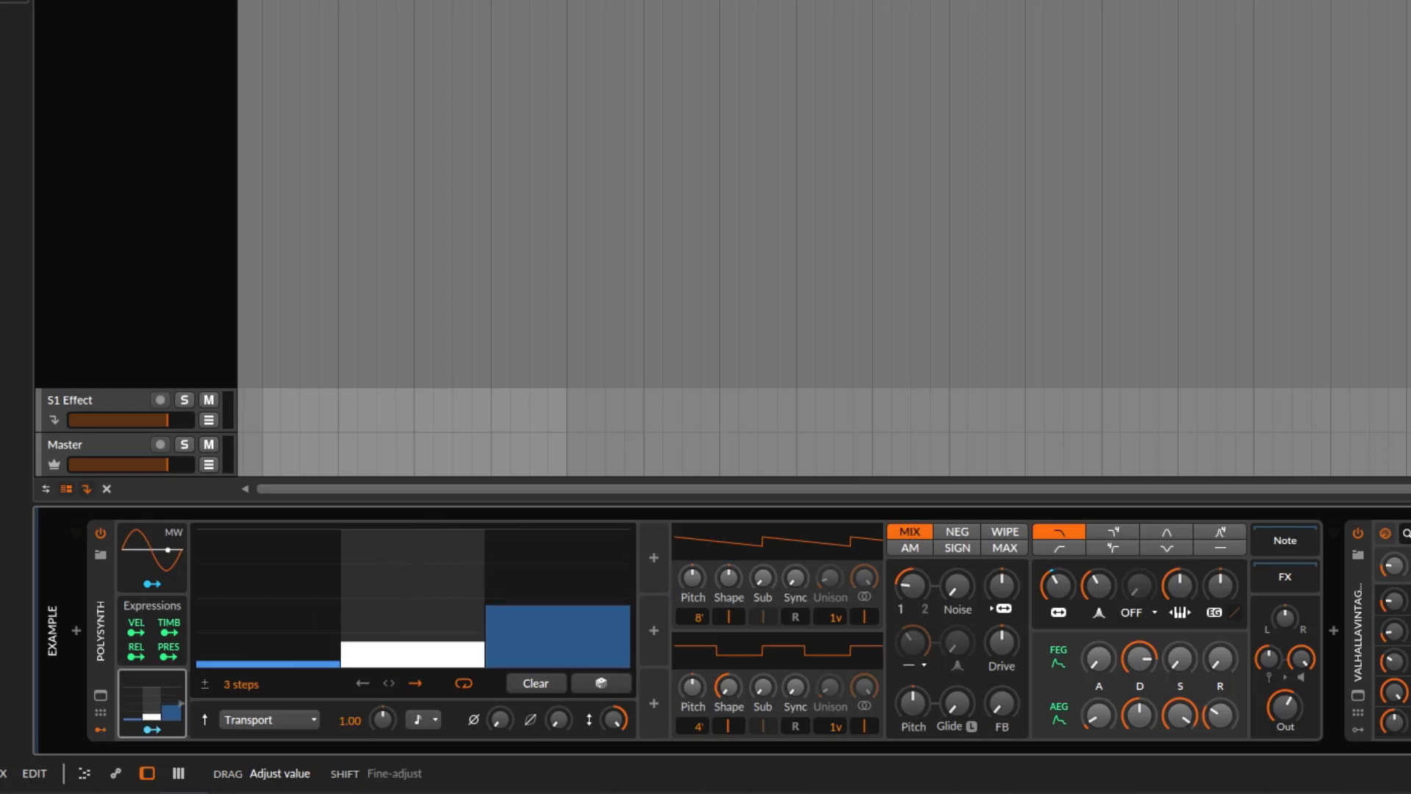
left_click_drag(237, 685, 292, 499)
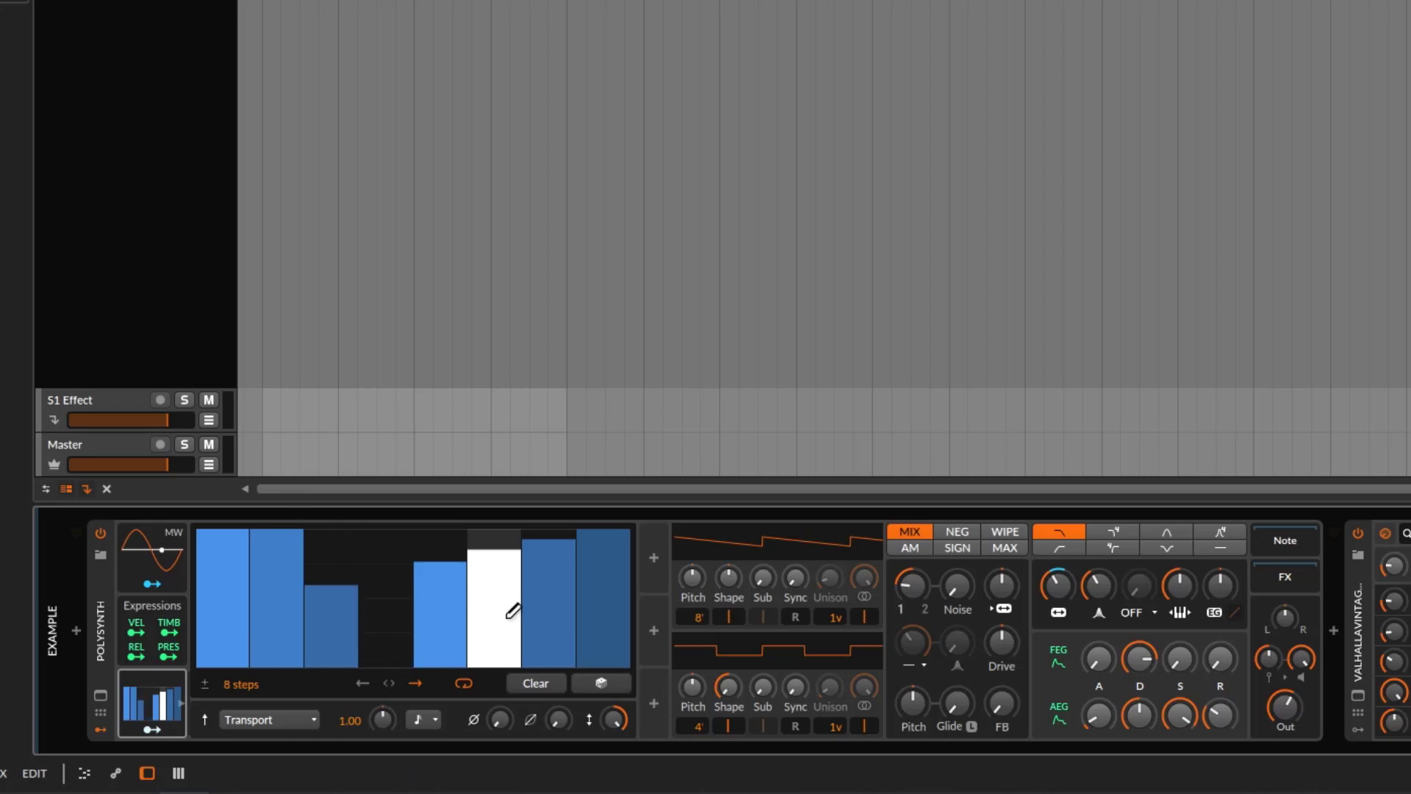
left_click_drag(512, 611, 581, 623)
left_click_drag(292, 571, 295, 679)
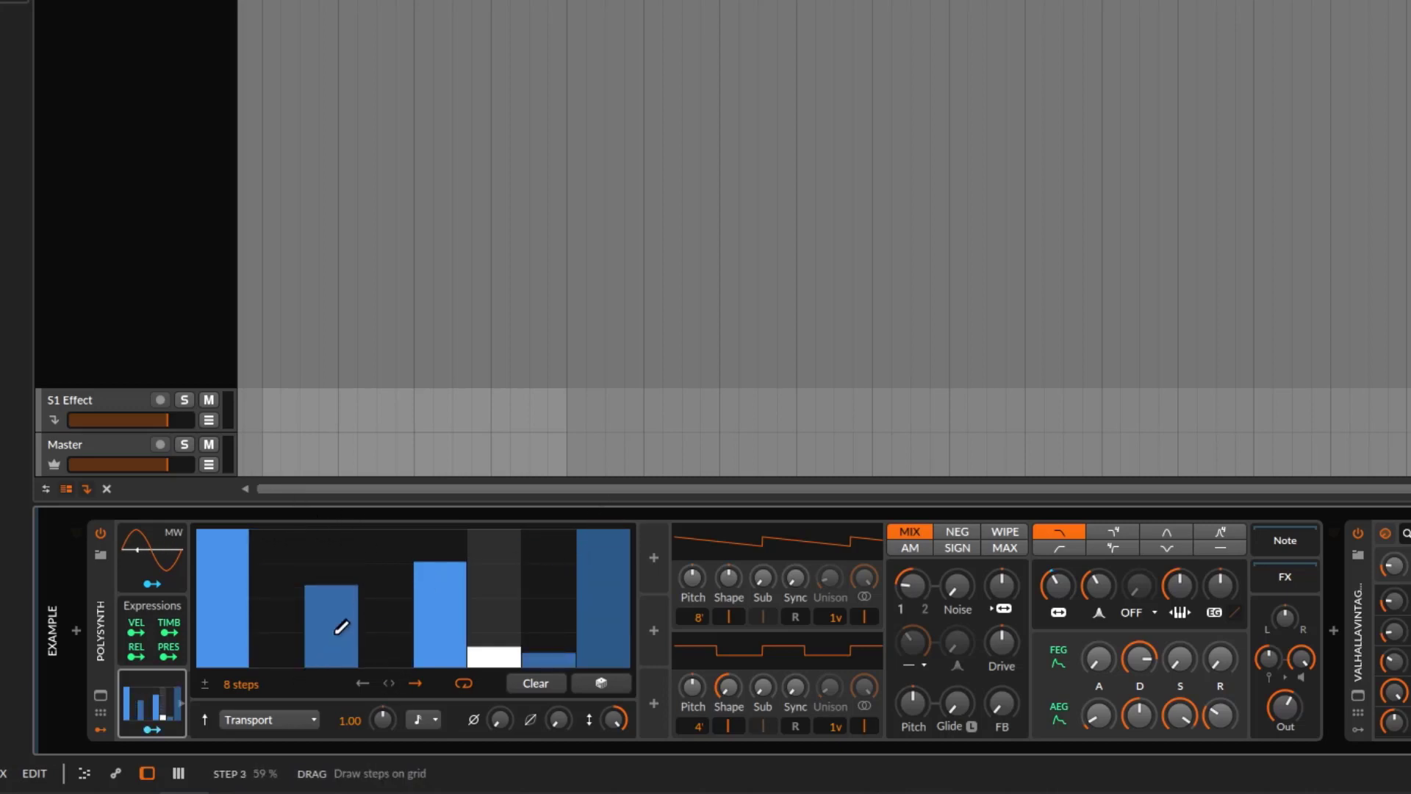
left_click_drag(337, 633, 340, 511)
key("space")
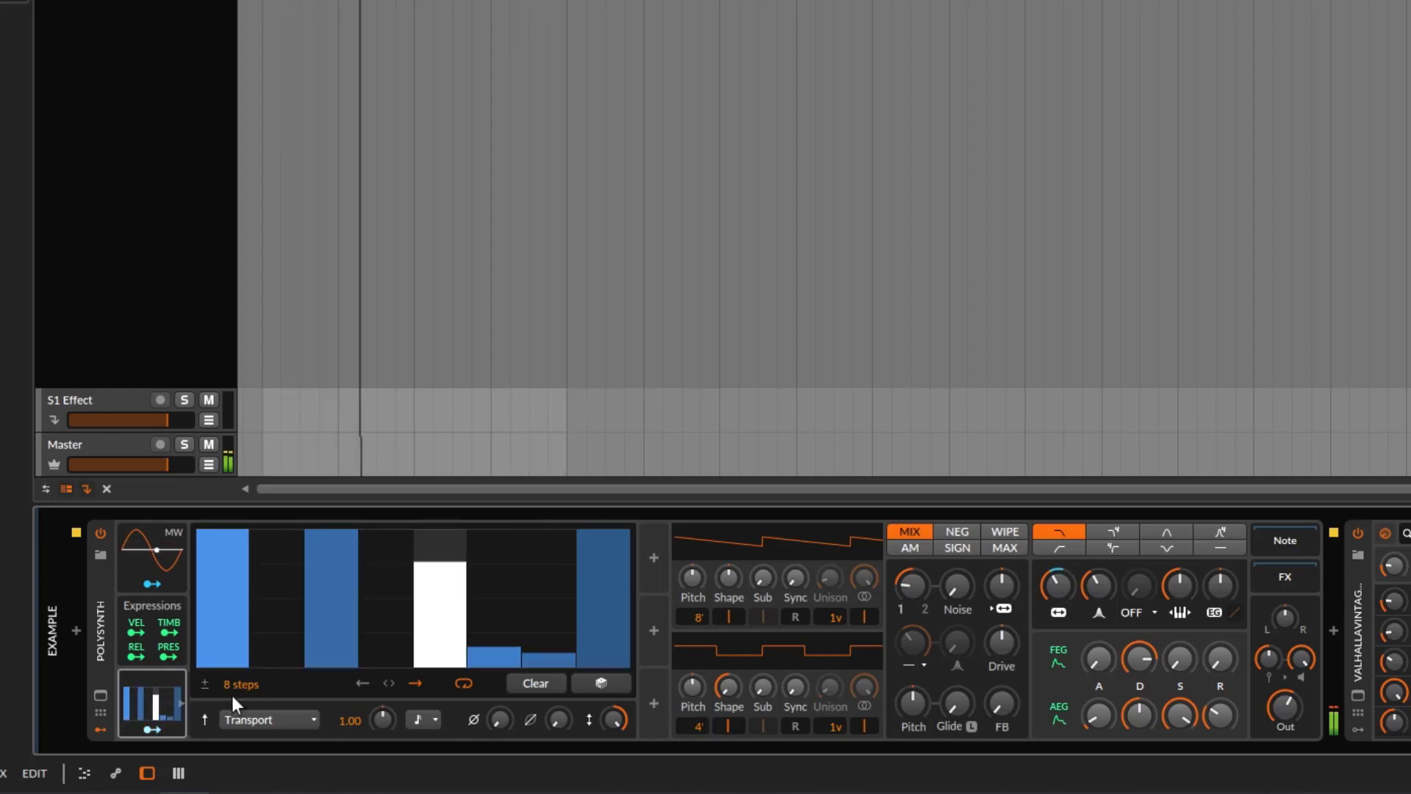
- Set the step count to 16, stop playback and redraw the steps with varied levels
left_click_drag(223, 682, 224, 643)
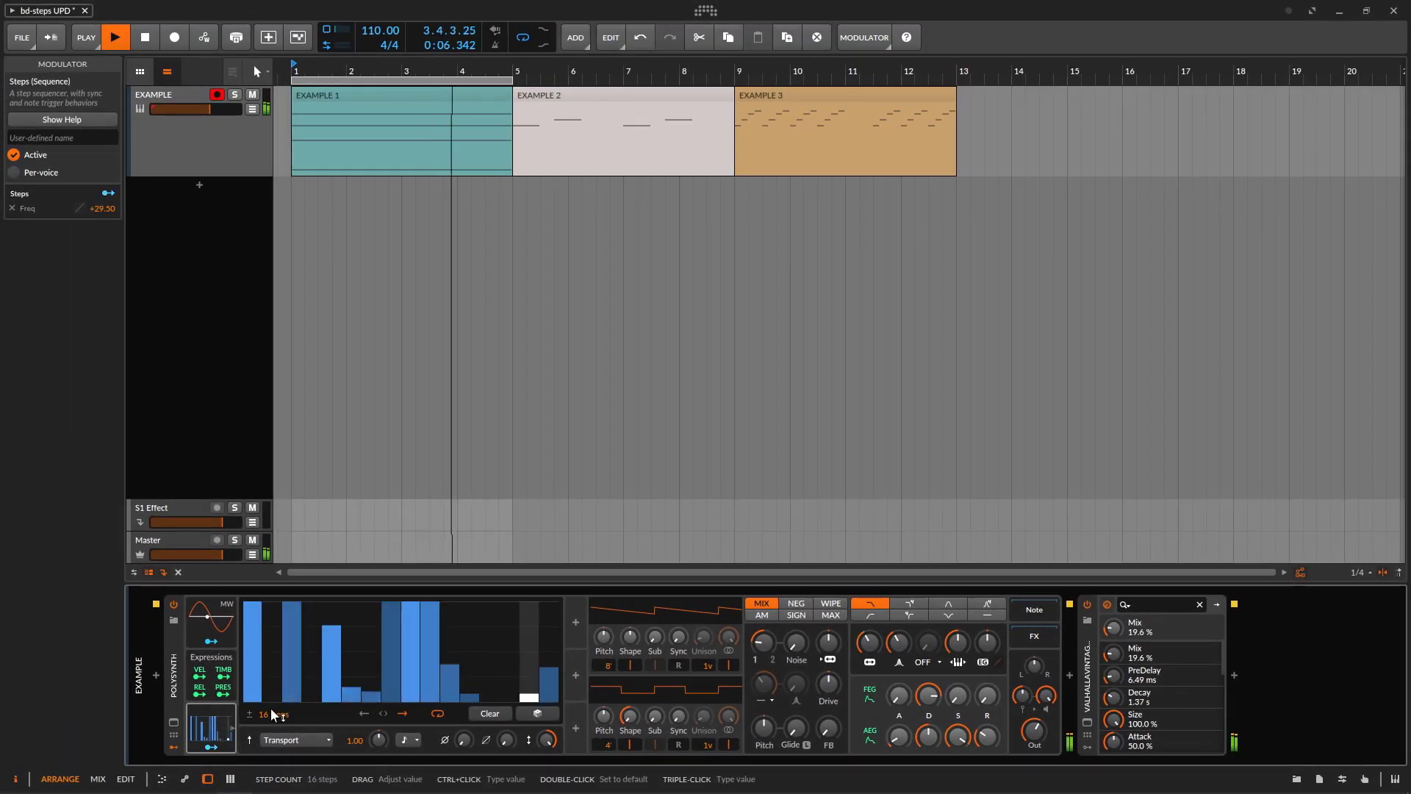
key("space")
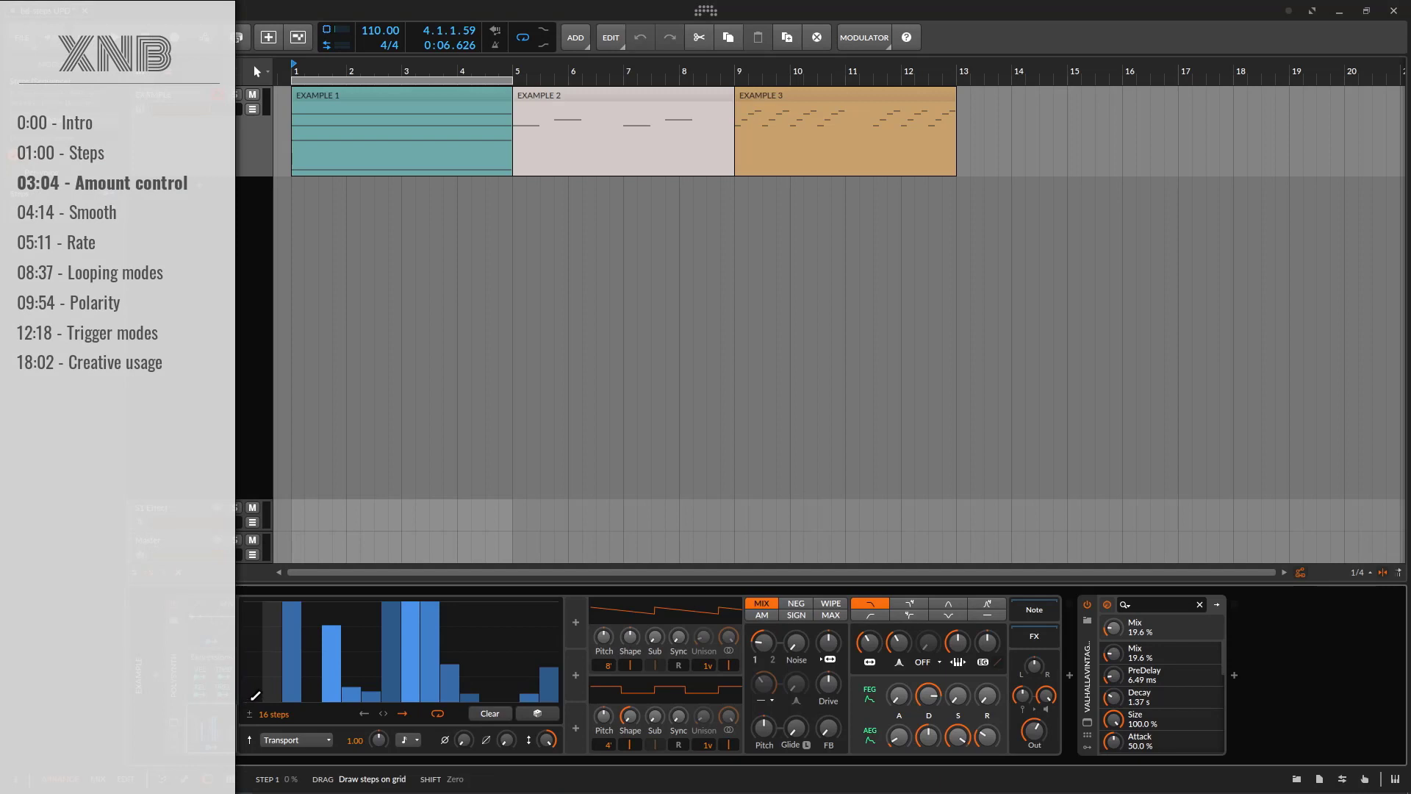
left_click_drag(459, 656, 514, 602)
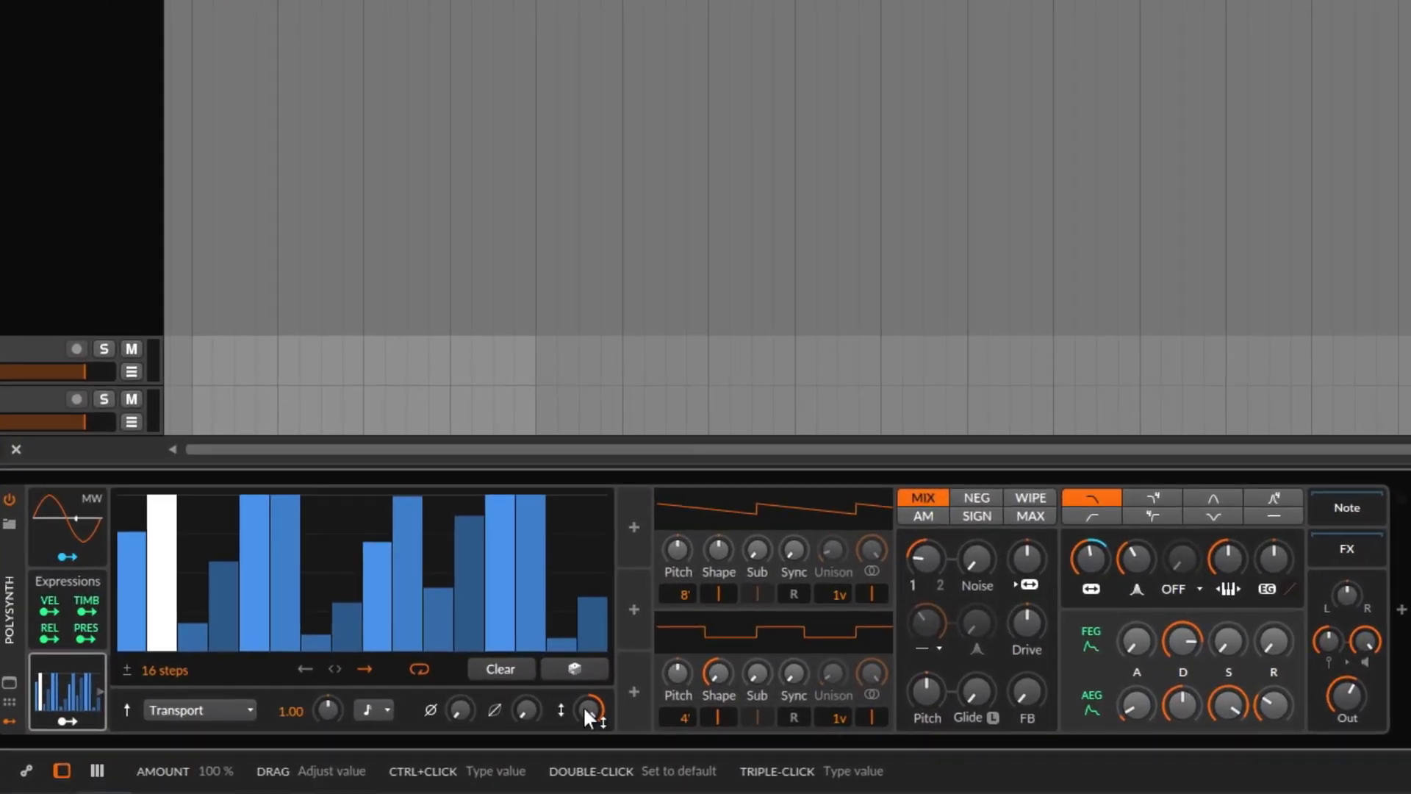
- Try the Steps modulator's amount control and lower the Polysynth's filter frequency
left_click(588, 711)
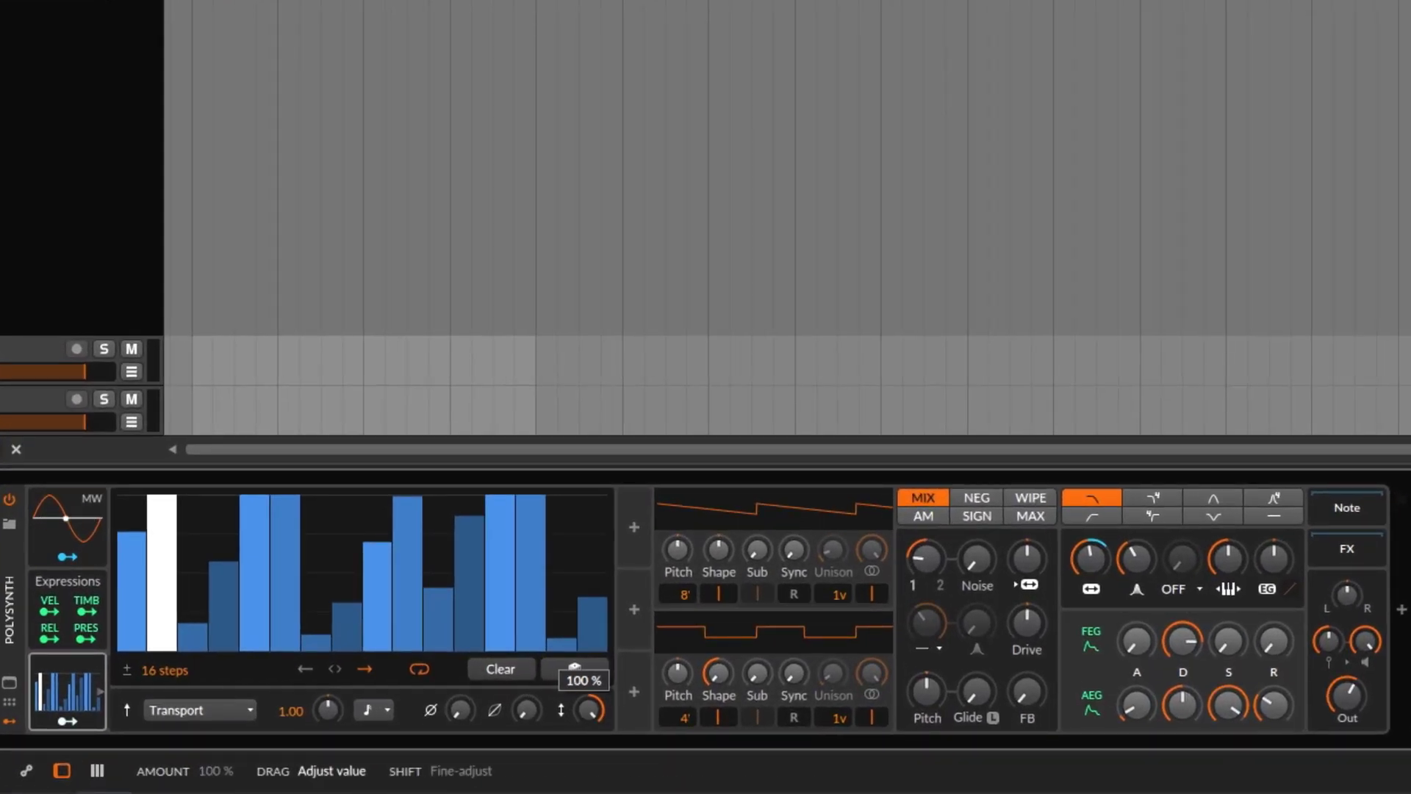
left_click_drag(588, 710, 582, 706)
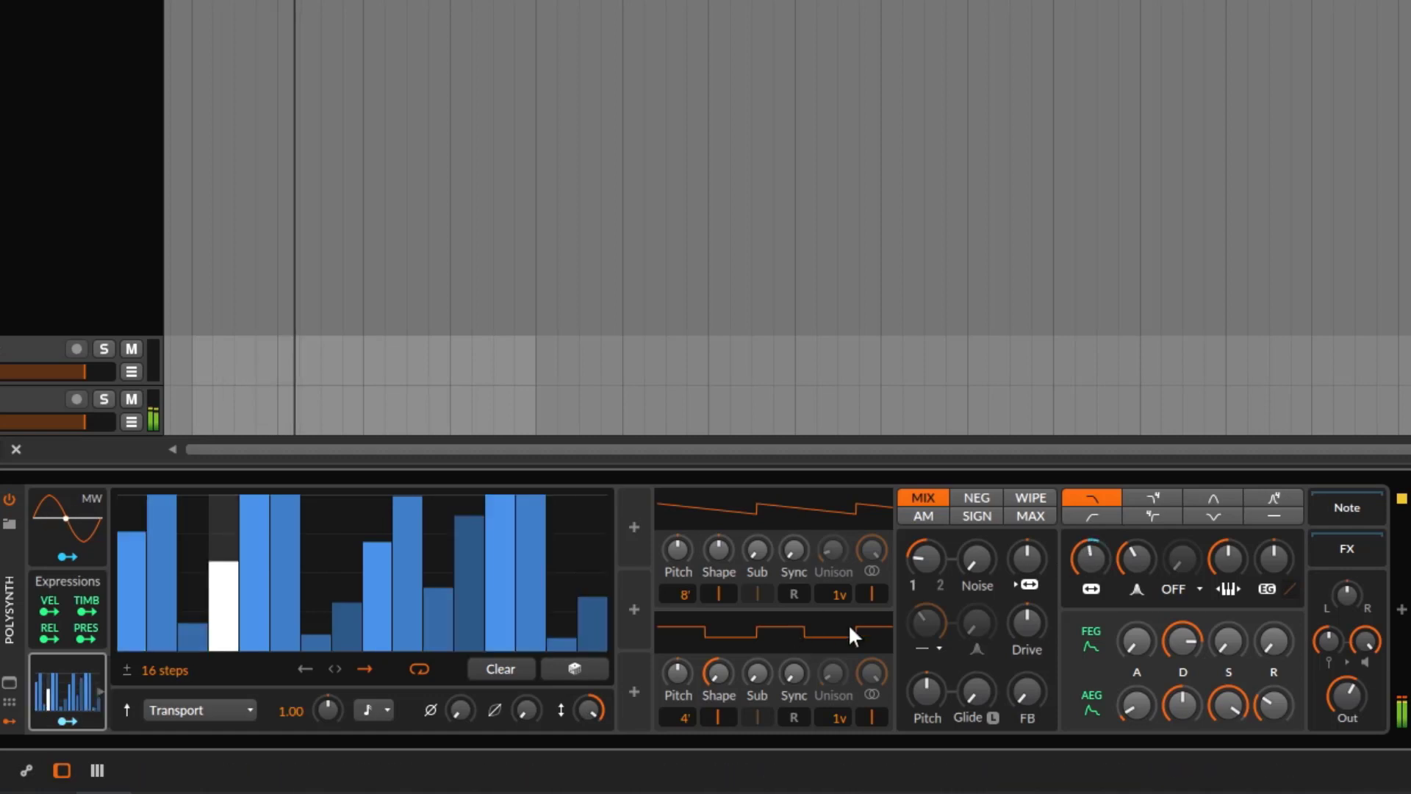
left_click_drag(1082, 557, 1082, 579)
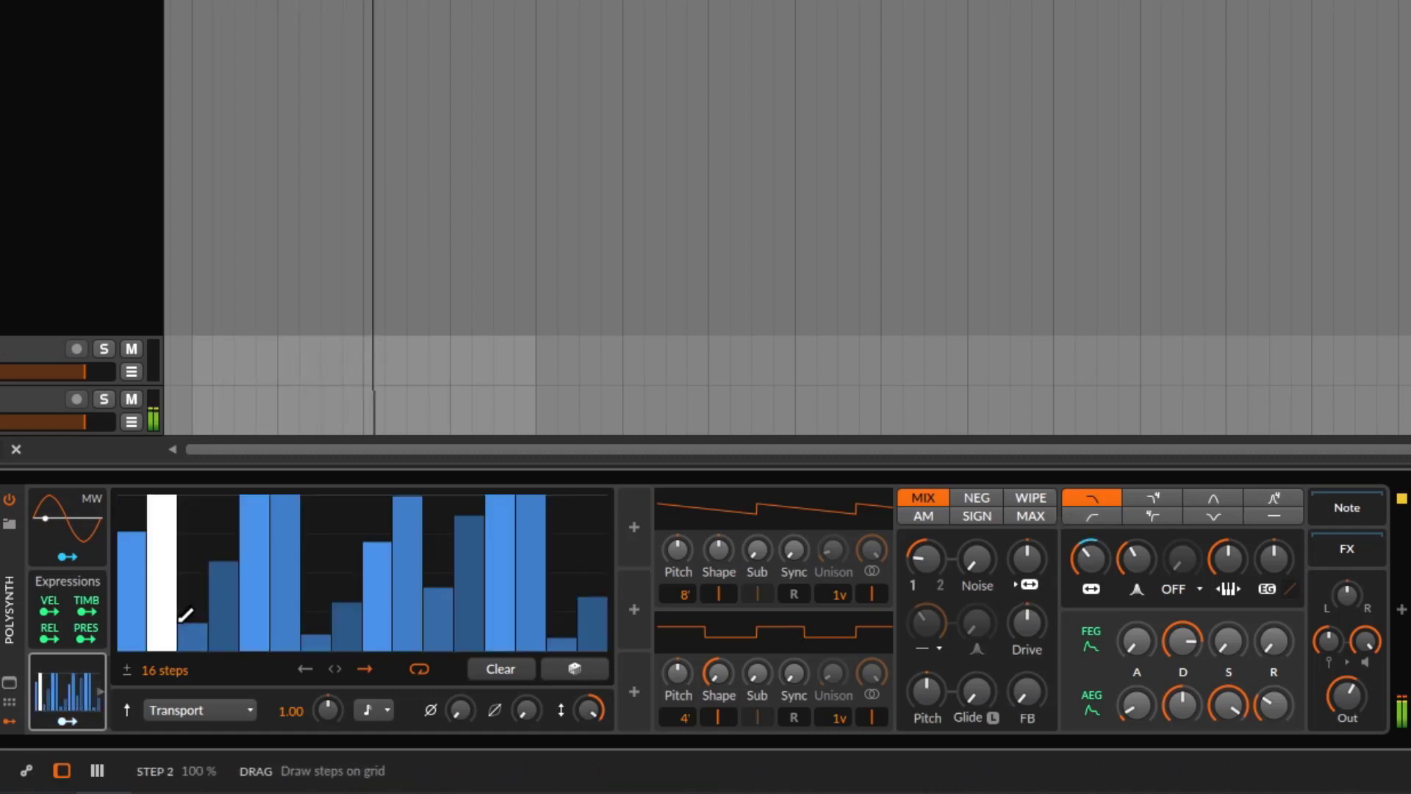
- Redraw the 16-step pattern during playback so that full-height steps are separated by low or zero steps
left_click(132, 625)
left_click(223, 496)
left_click_drag(345, 591, 375, 653)
left_click_drag(255, 636, 258, 674)
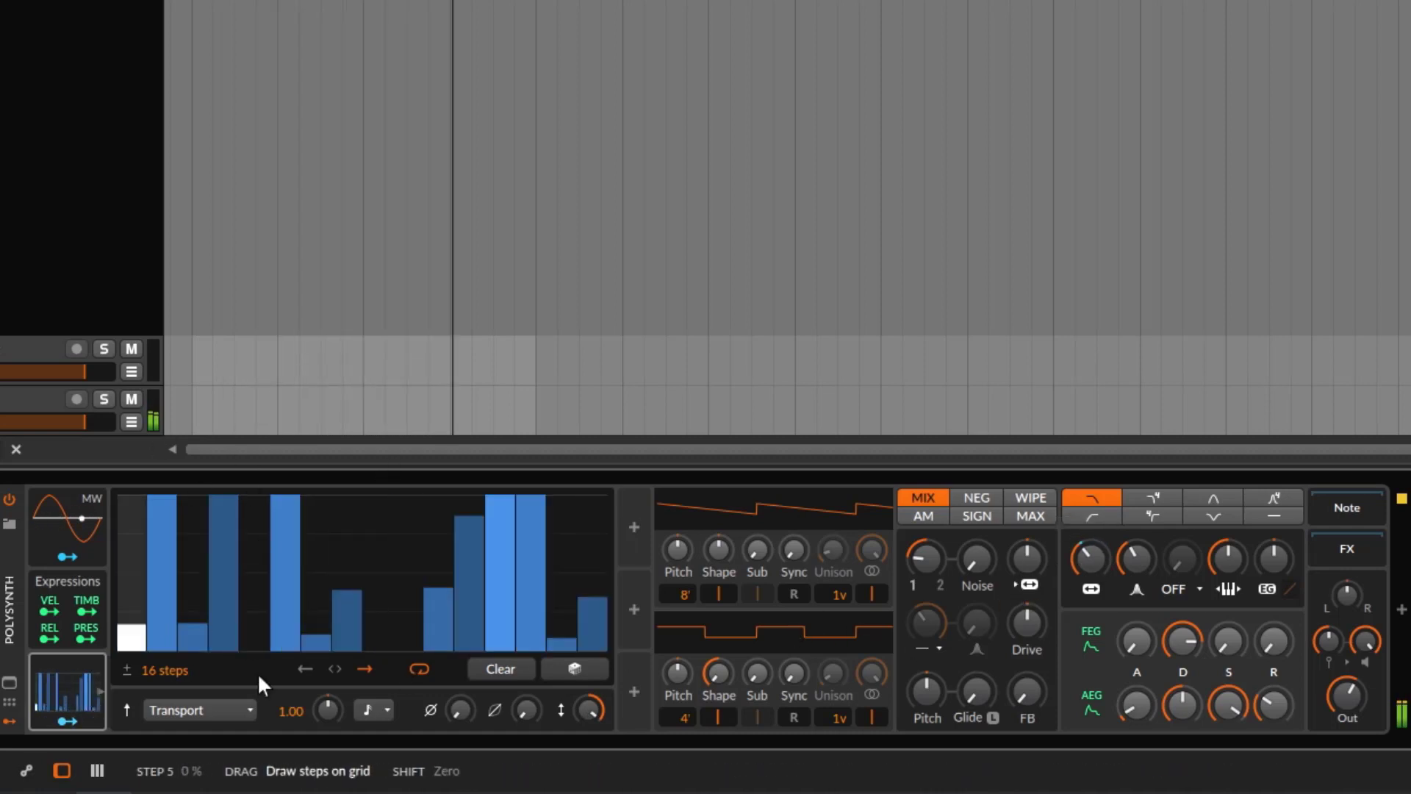
left_click_drag(463, 559, 464, 491)
left_click_drag(427, 597, 401, 434)
left_click_drag(505, 642, 531, 654)
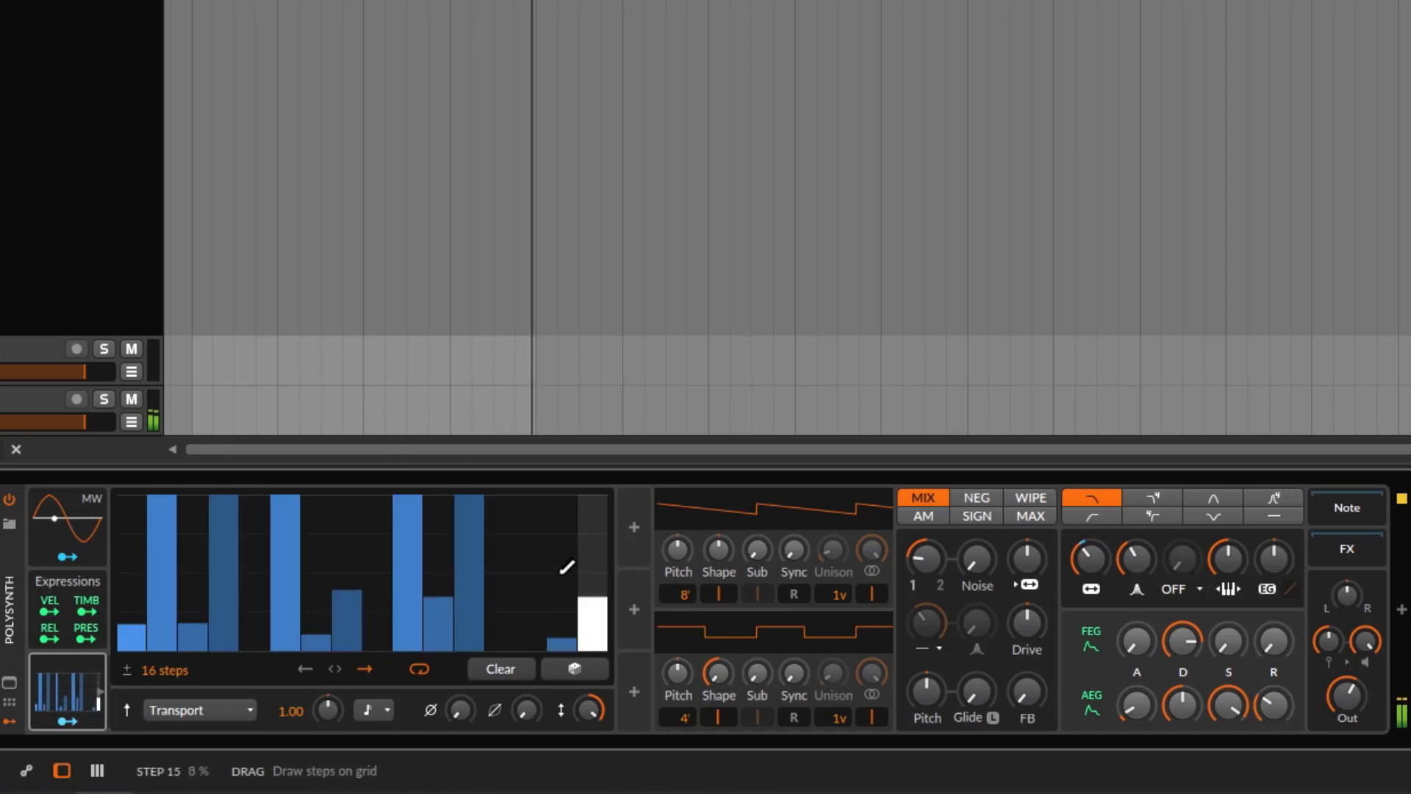
left_click_drag(587, 519, 564, 491)
left_click(535, 602)
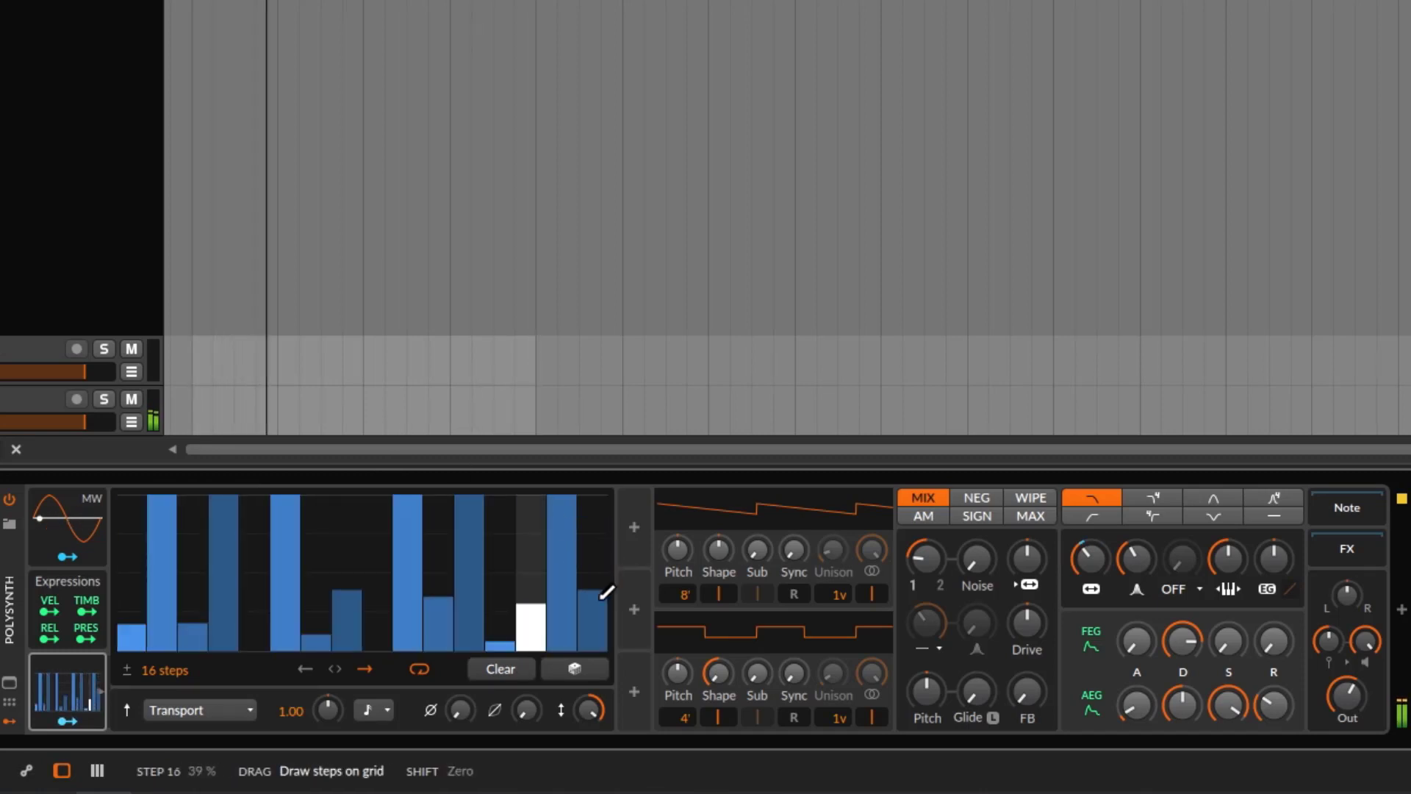
left_click_drag(597, 588, 596, 649)
- Invert the Steps modulation by lowering its amount to -99% and raise the filter frequency
left_click_drag(590, 713, 592, 741)
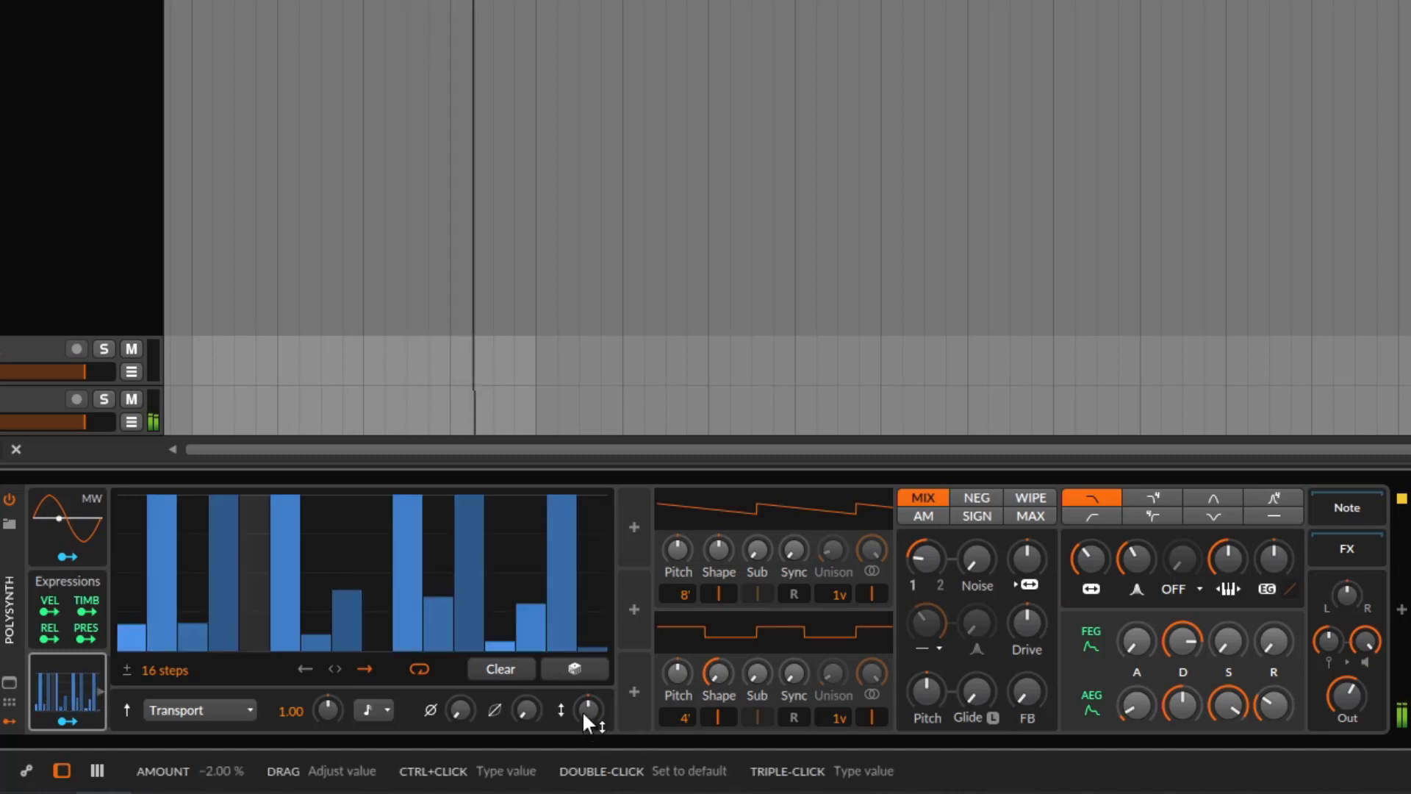
left_click_drag(584, 715, 585, 744)
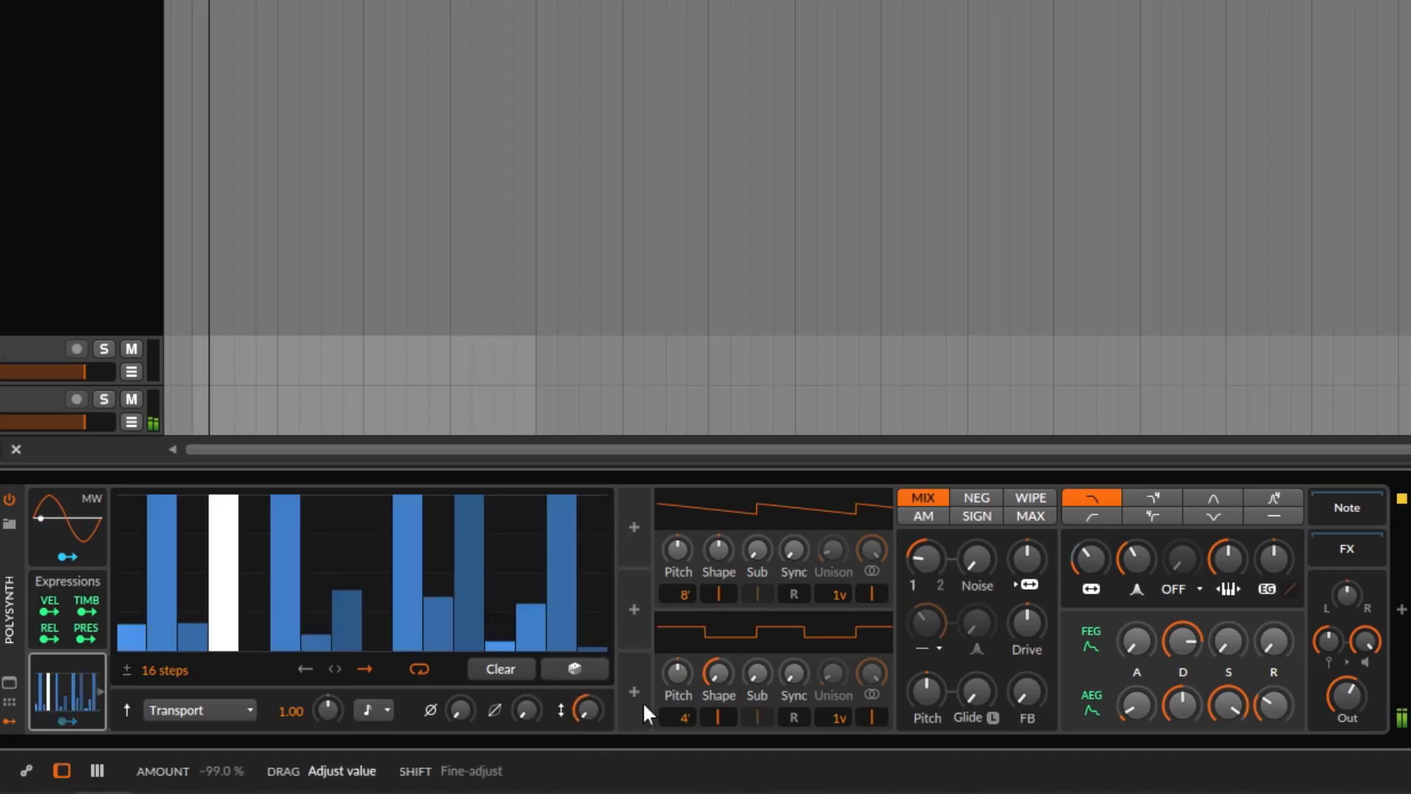
left_click_drag(1093, 564, 1091, 558)
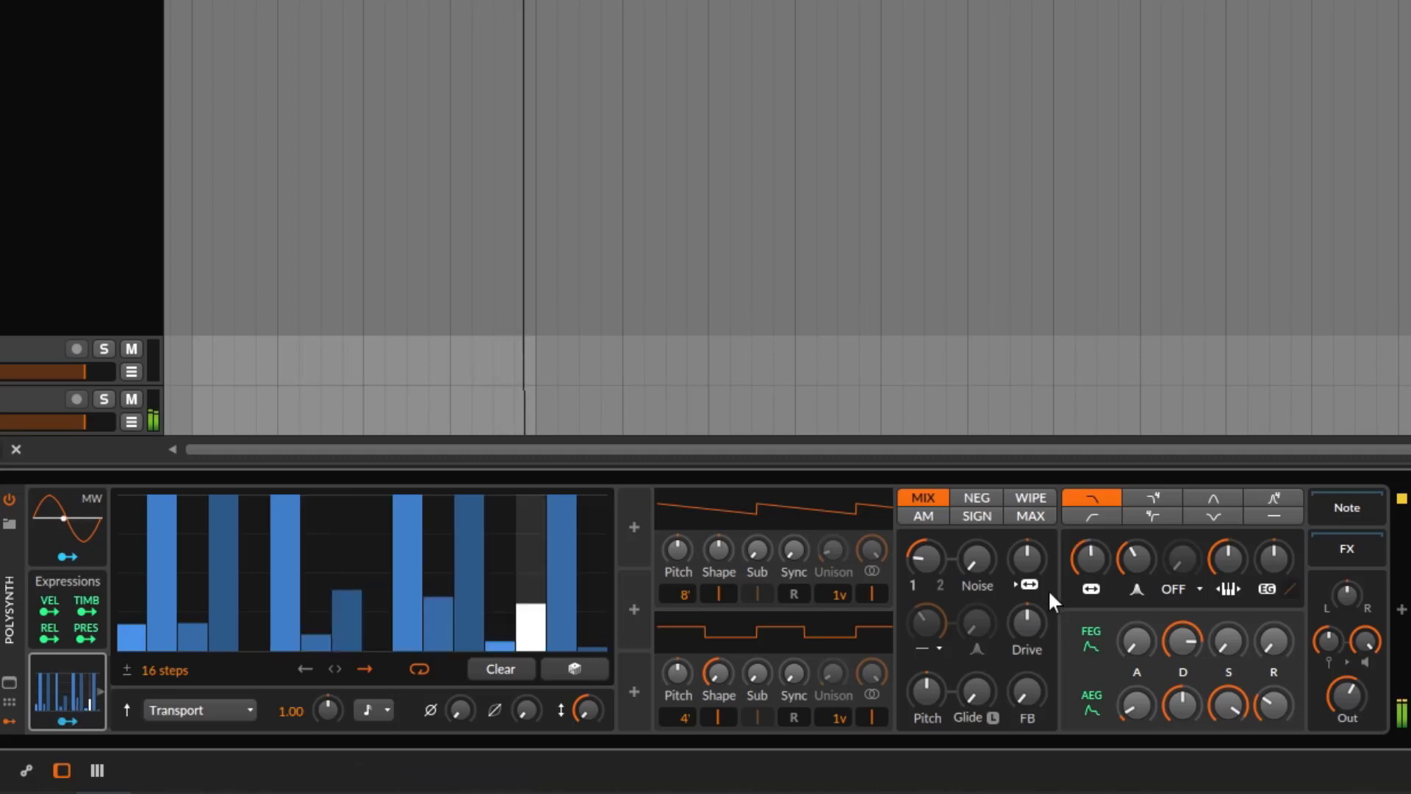
- Sweep the Steps modulator's amount up and down and reset it to its default of 100%
left_click_drag(597, 711, 597, 652)
left_click_drag(588, 710, 589, 784)
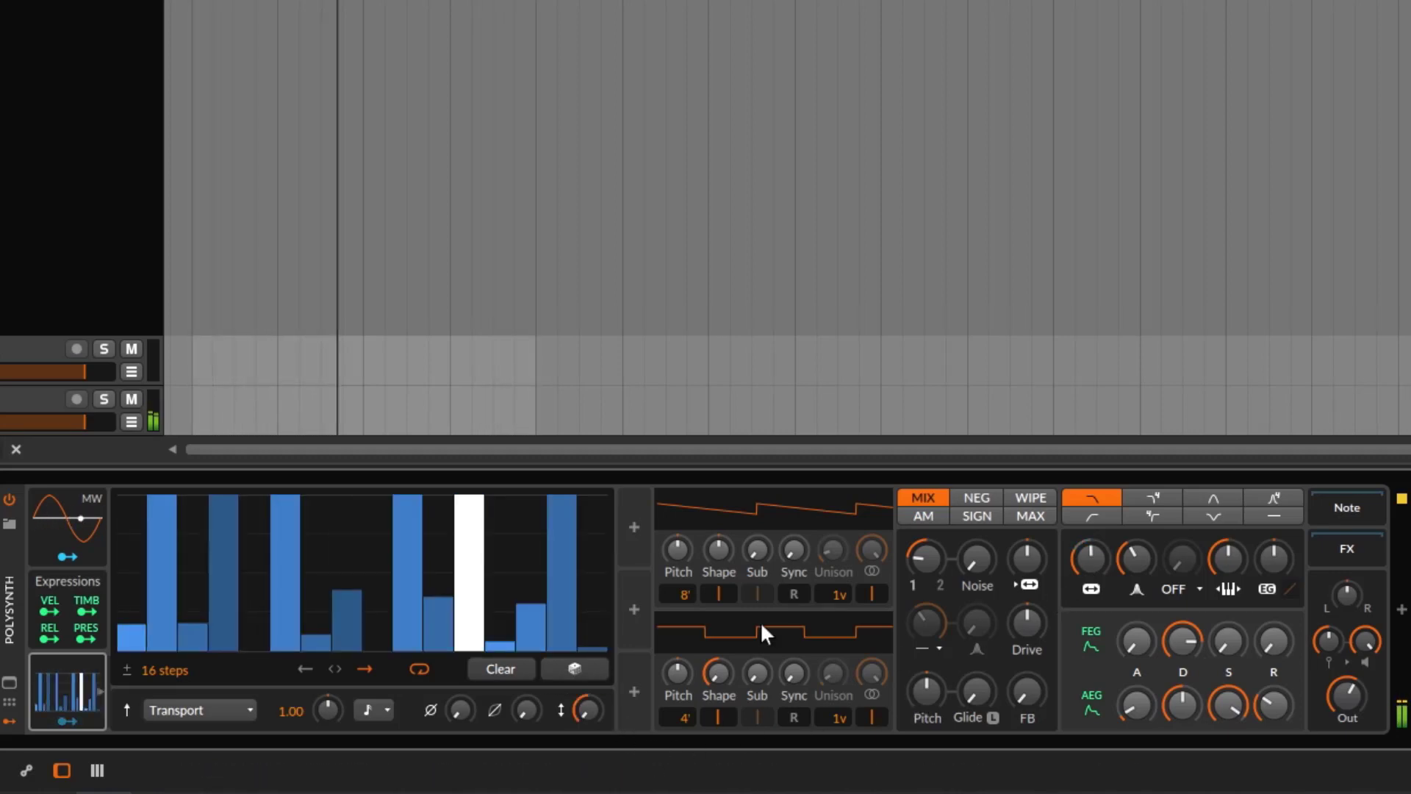
left_click_drag(593, 707, 593, 675)
double_click(593, 710)
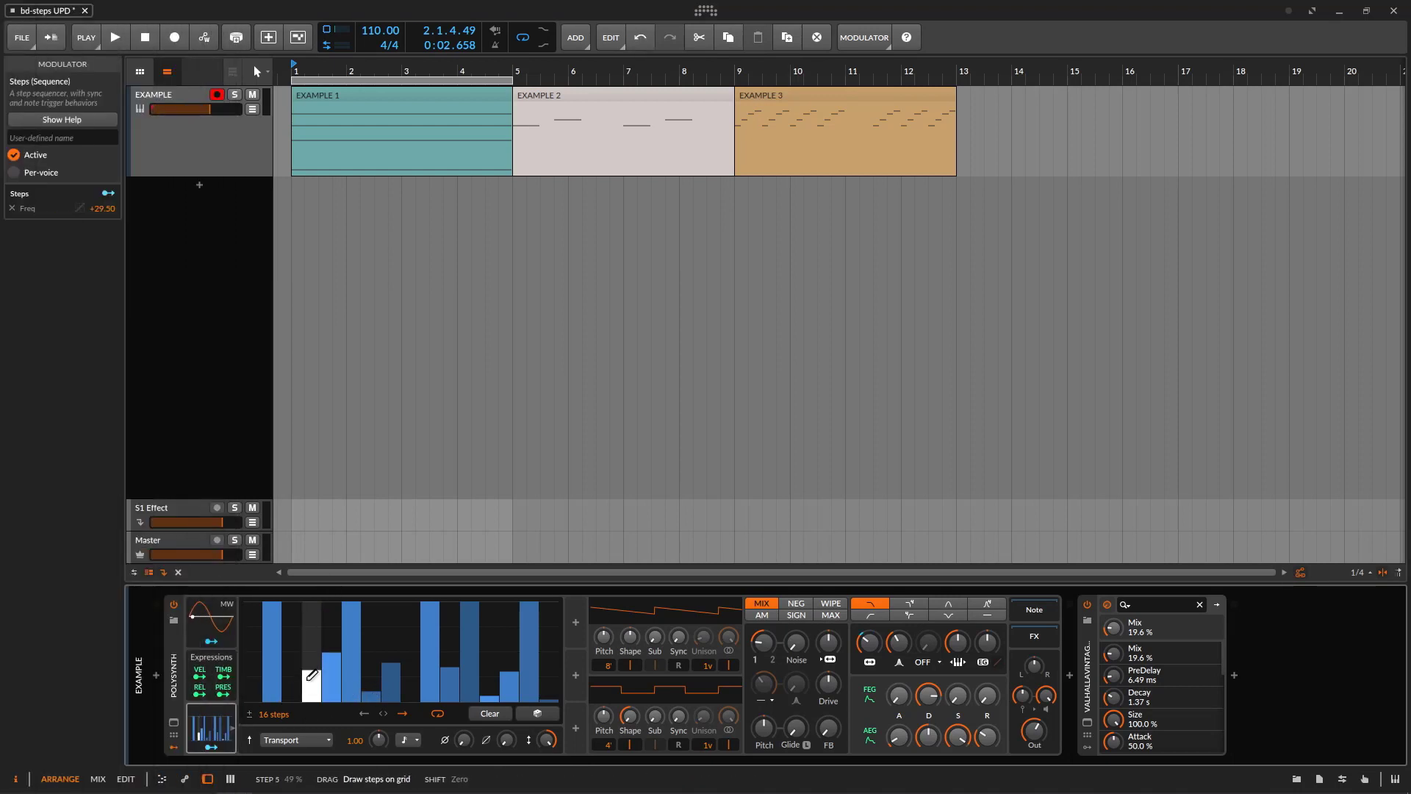
- Clean up the pattern into mostly alternating full and zero steps, start playback and raise the Steps modulator's smoothing
left_click_drag(308, 679, 325, 616)
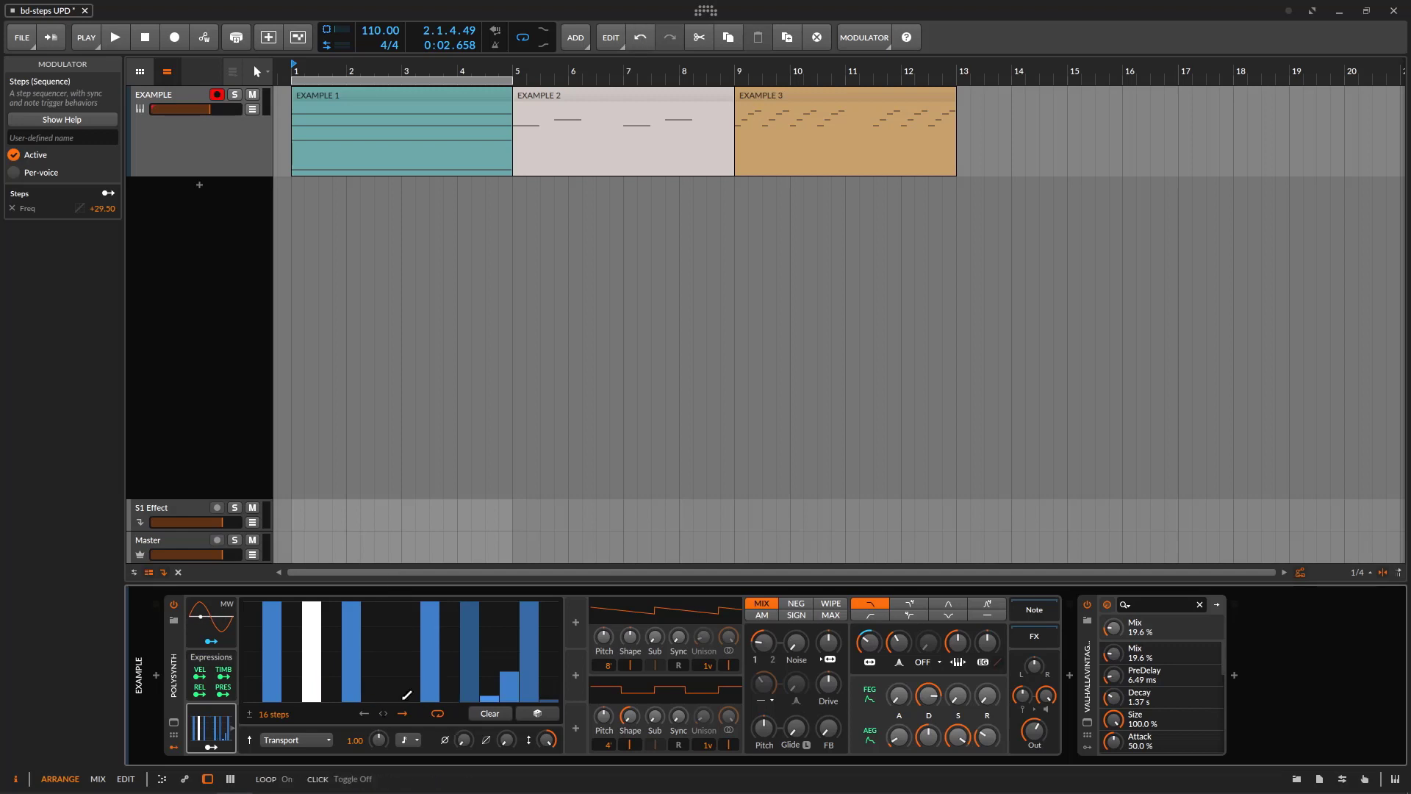
key("space")
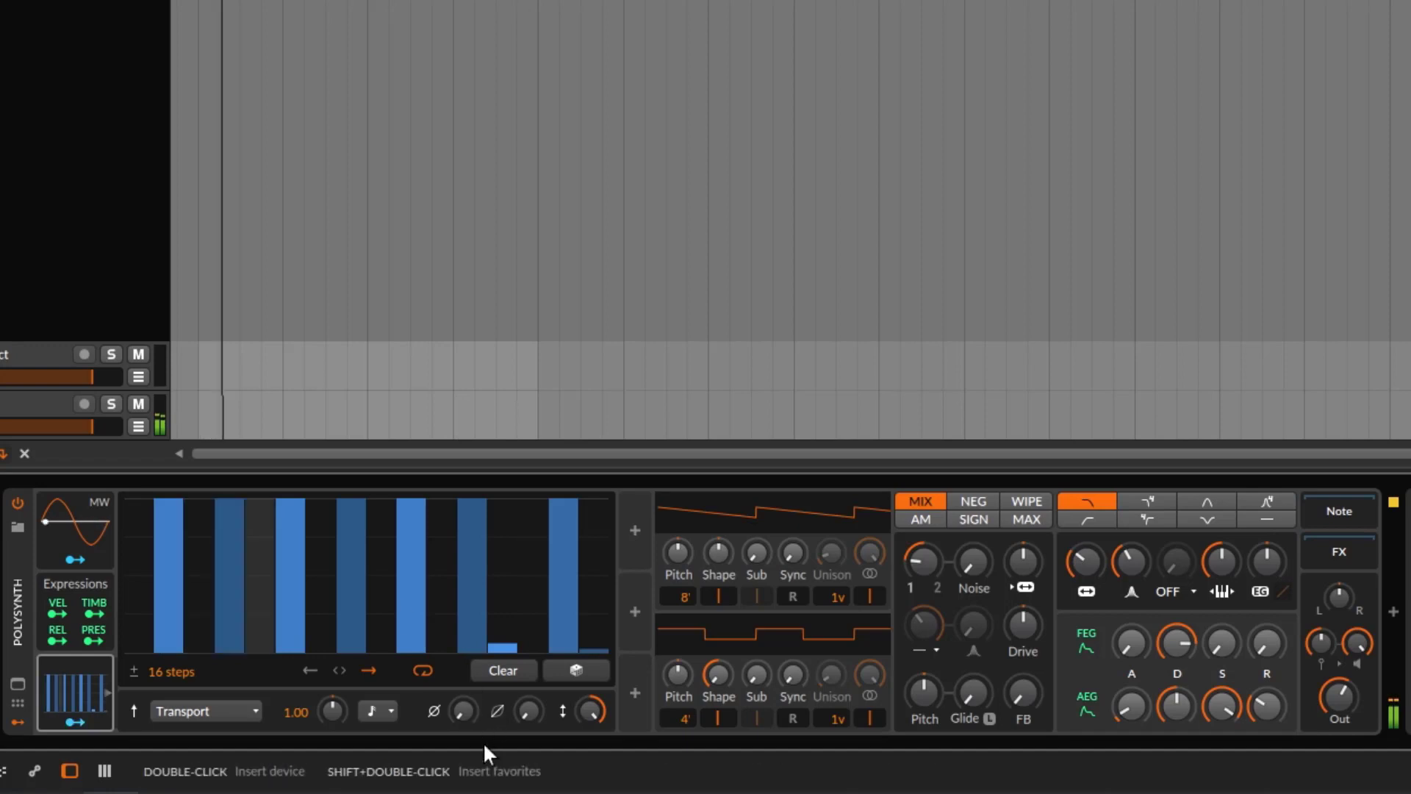
left_click_drag(527, 710, 527, 628)
- Map the Steps modulator to the Polysynth's filter resonance as well
left_click(73, 723)
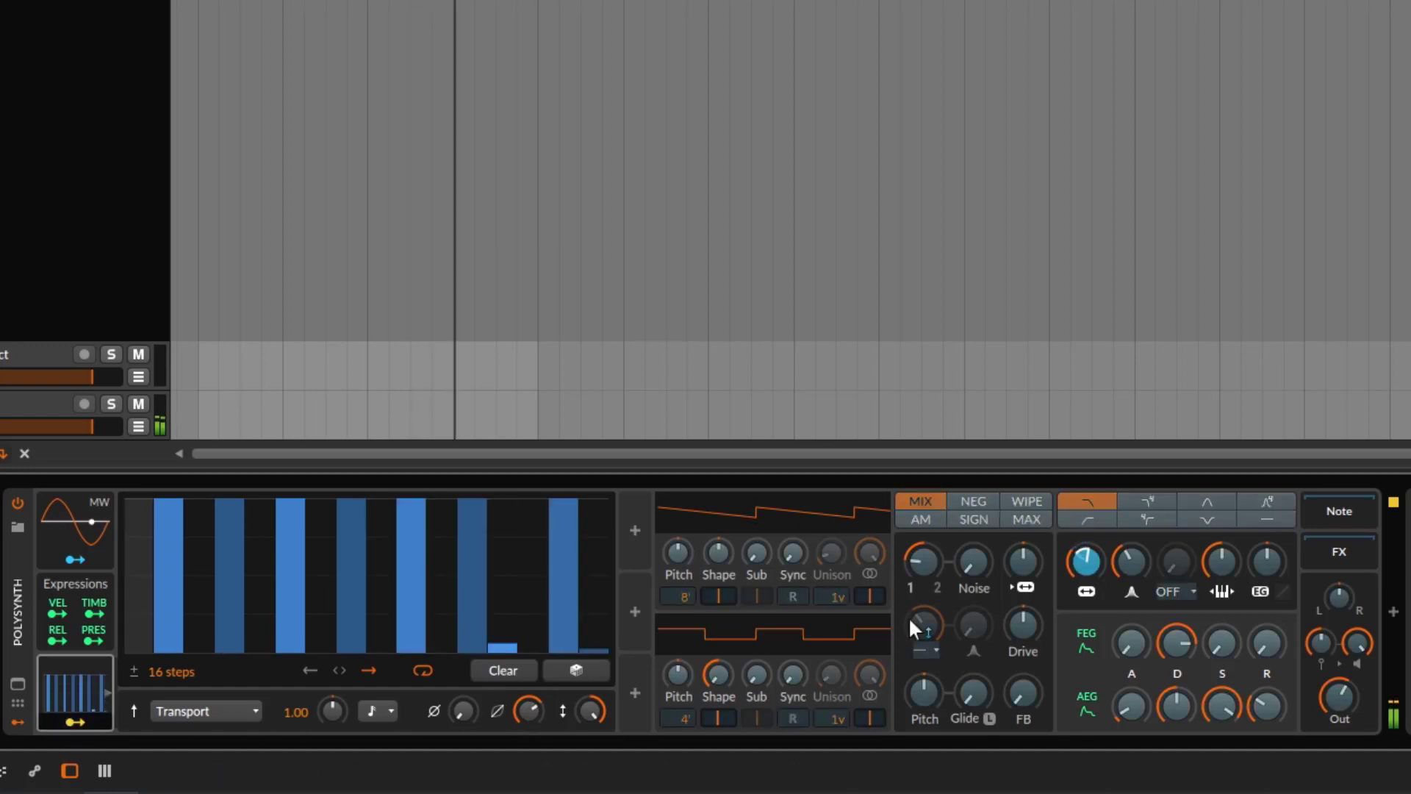
mouse_move(1124, 563)
left_mouse_down()
mouse_move(1124, 551)
mouse_move(1123, 562)
left_mouse_up()
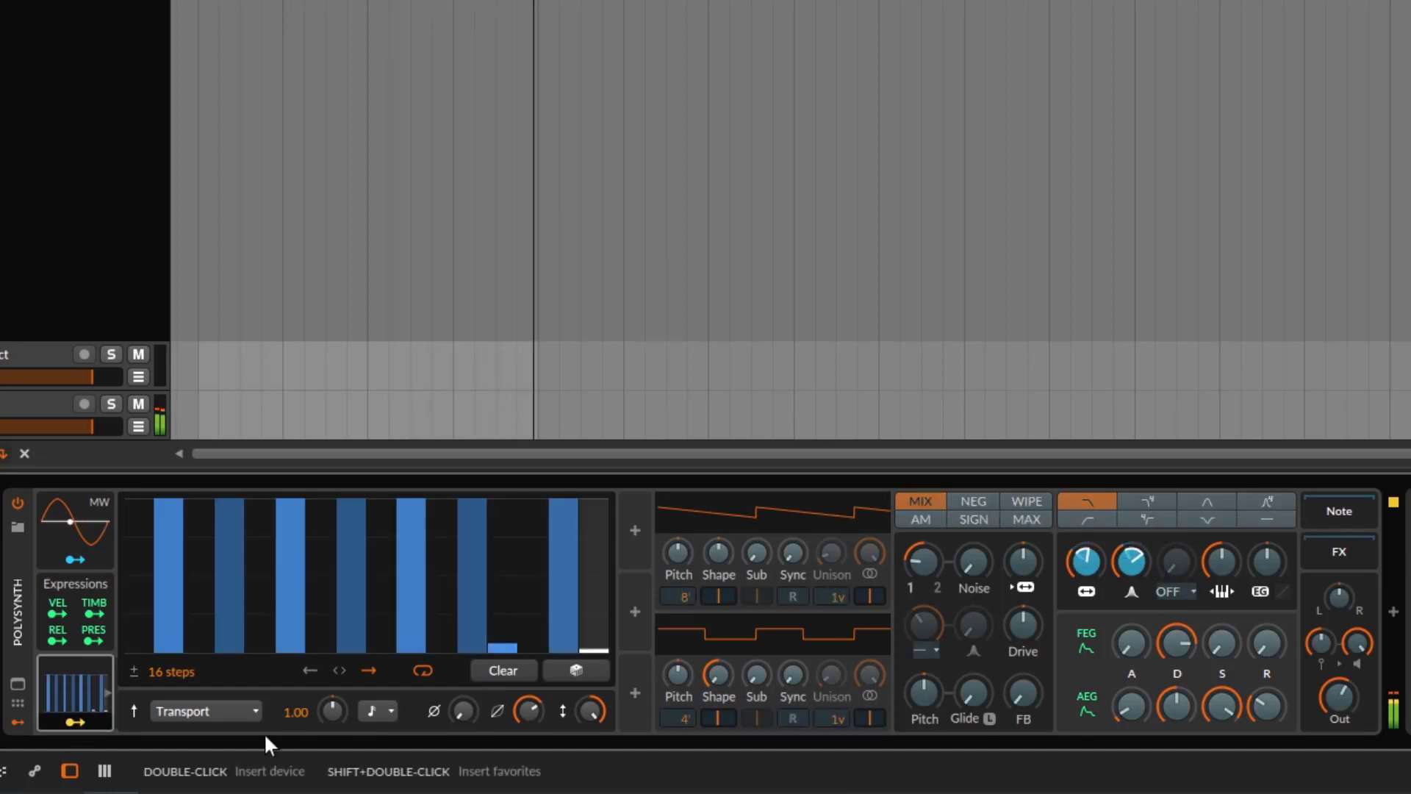
- Finish the Steps modulator's mapping and adjust the Polysynth's filter resonance to around 40%
left_click(81, 723)
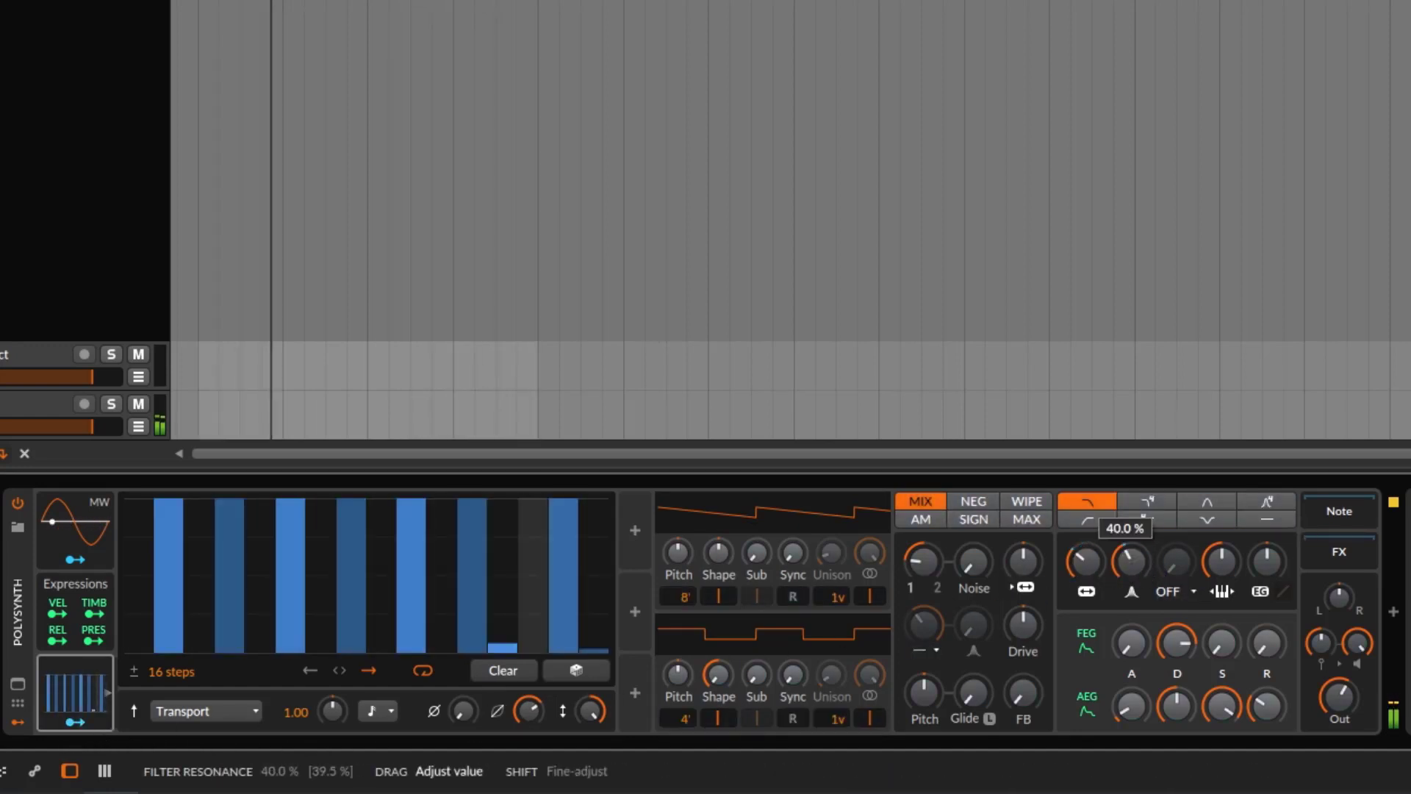
left_click_drag(1127, 564, 1127, 576)
- Compare the Steps modulator's smoothing at 0% and 100%, leave it at 100% and stop playback
mouse_move(529, 710)
left_mouse_down()
mouse_move(529, 735)
mouse_move(535, 706)
left_mouse_up()
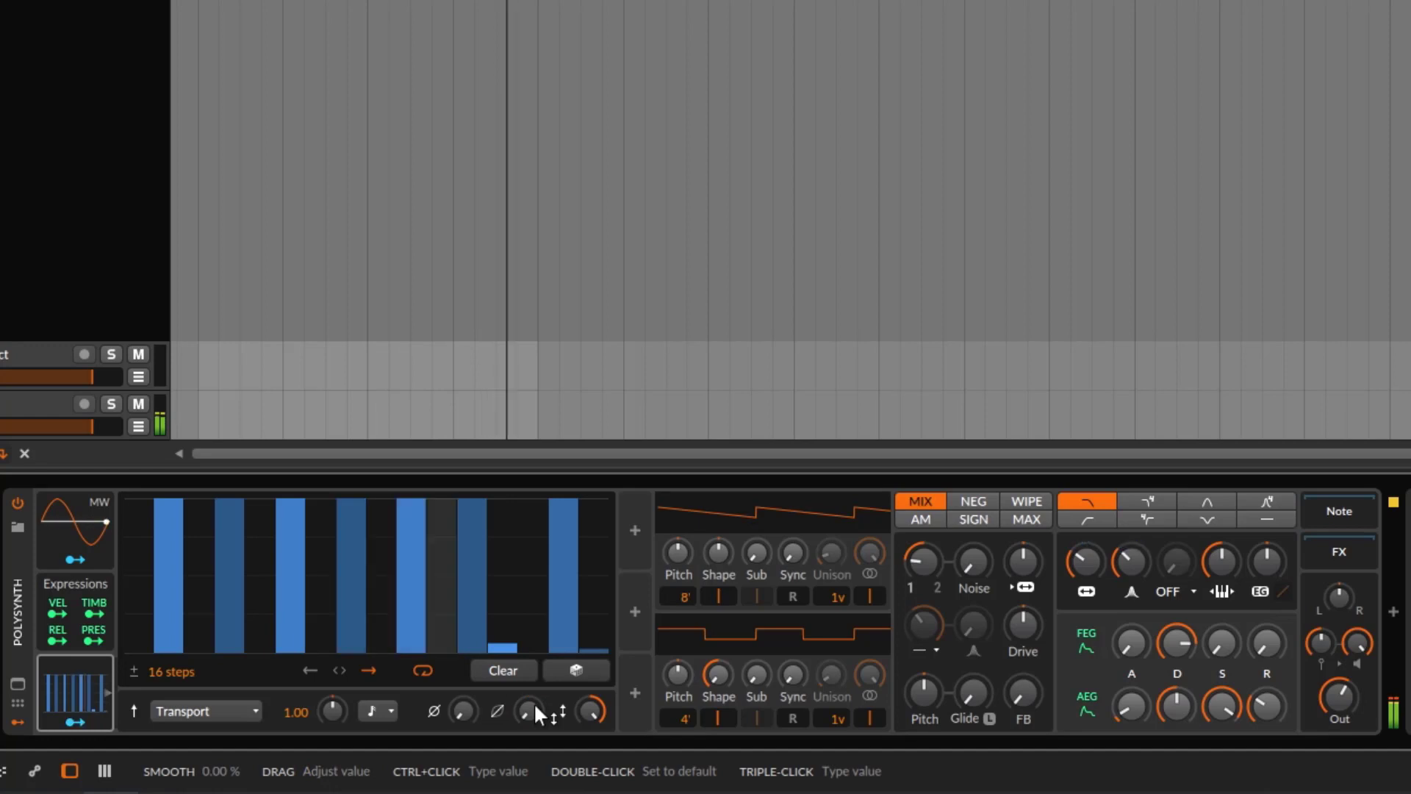
left_click_drag(533, 702, 533, 673)
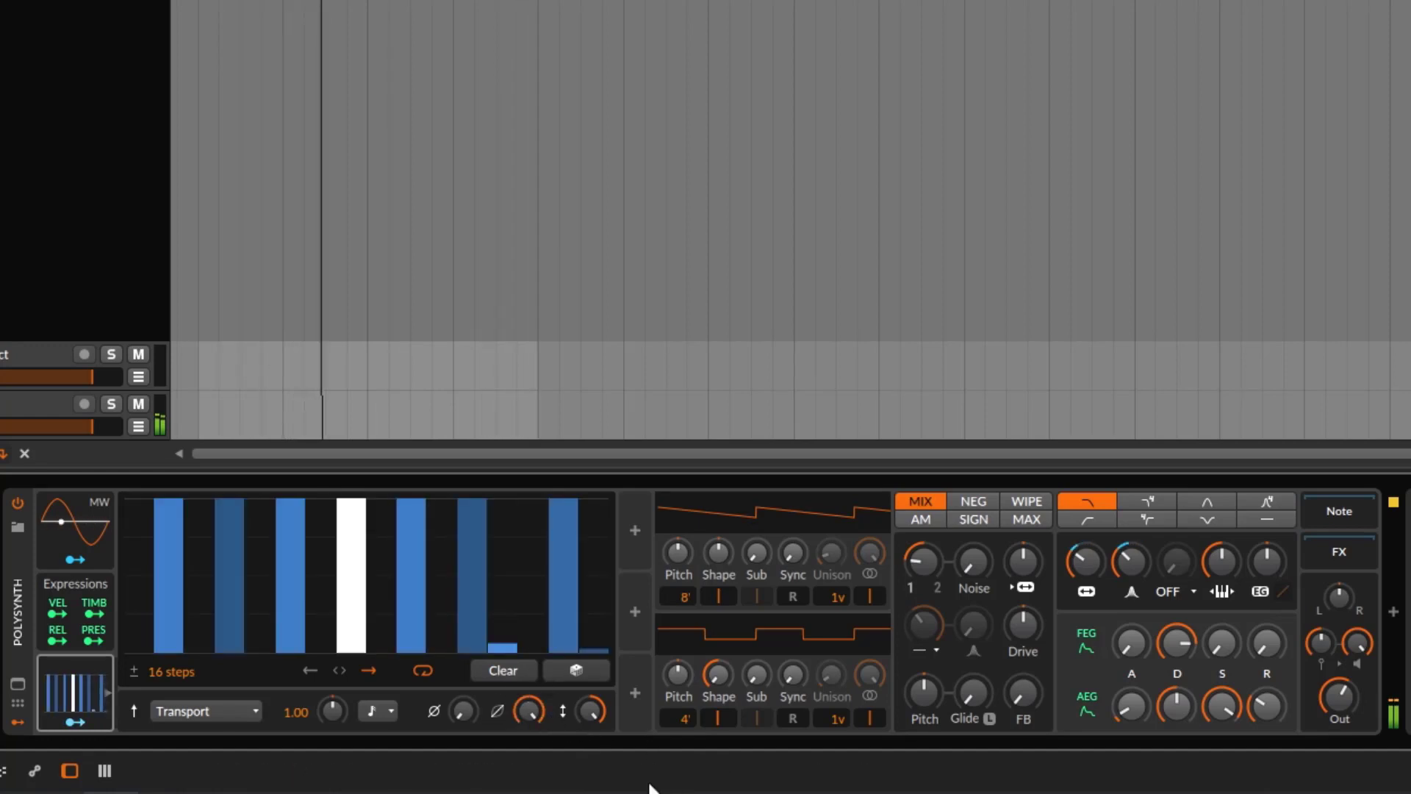
mouse_move(588, 785)
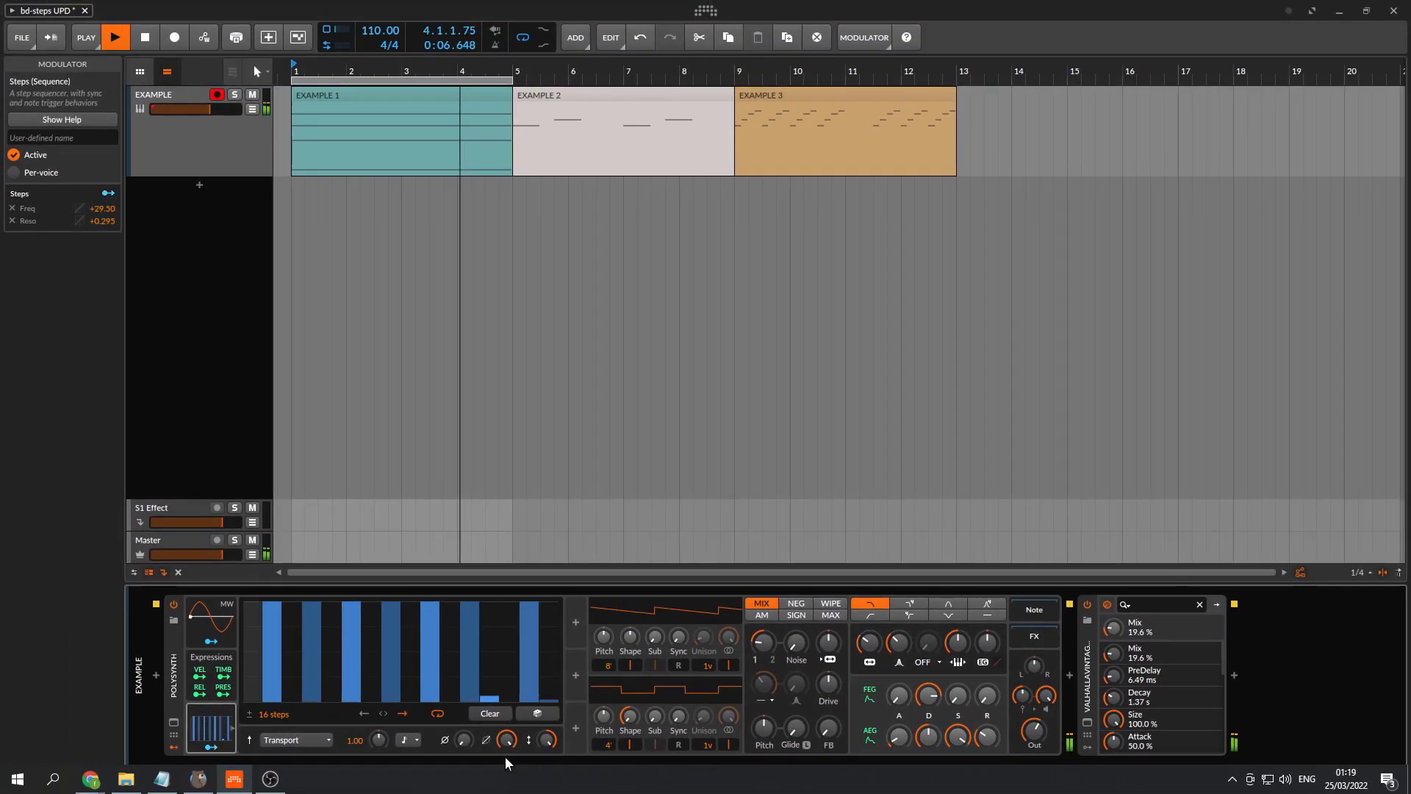
mouse_move(506, 737)
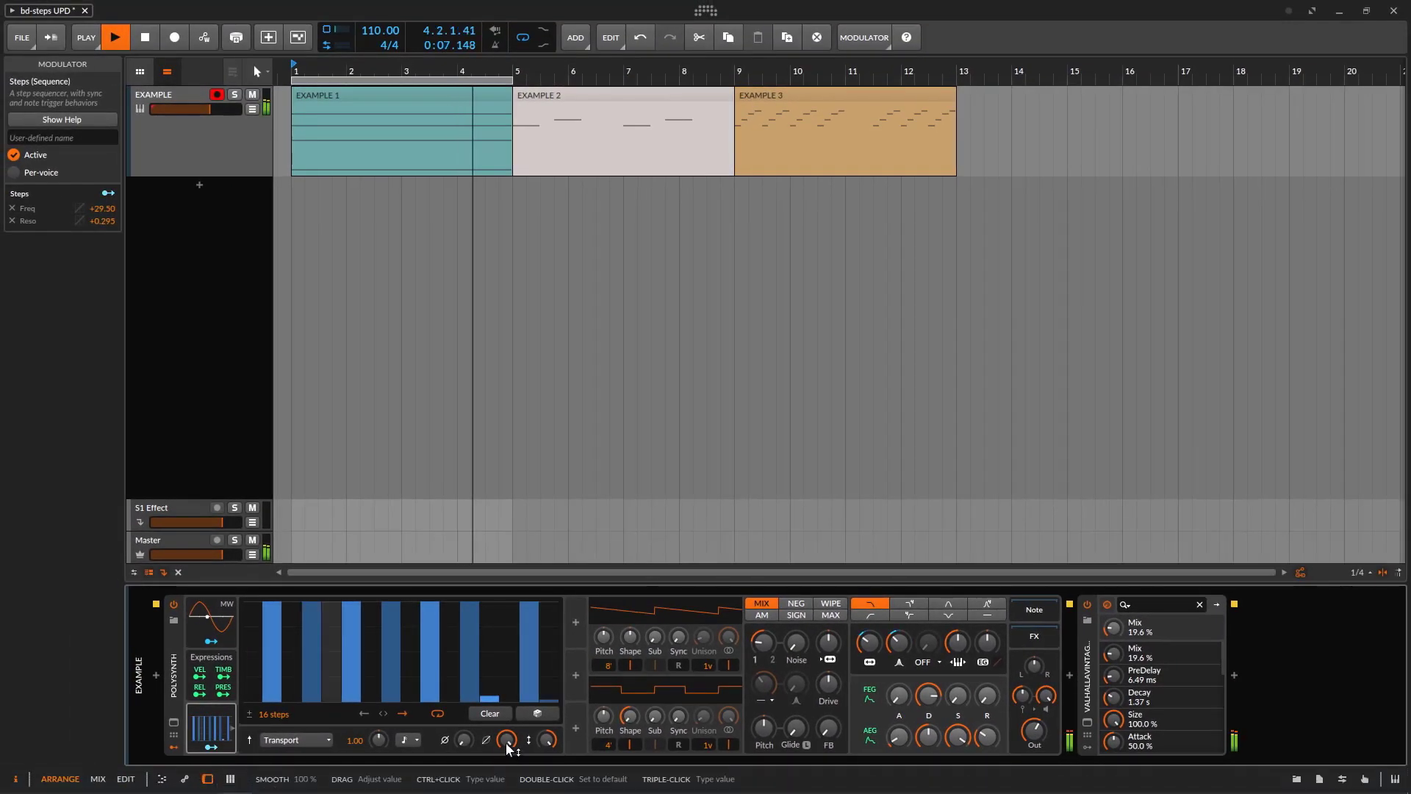
left_click_drag(509, 743, 509, 661)
key("space")
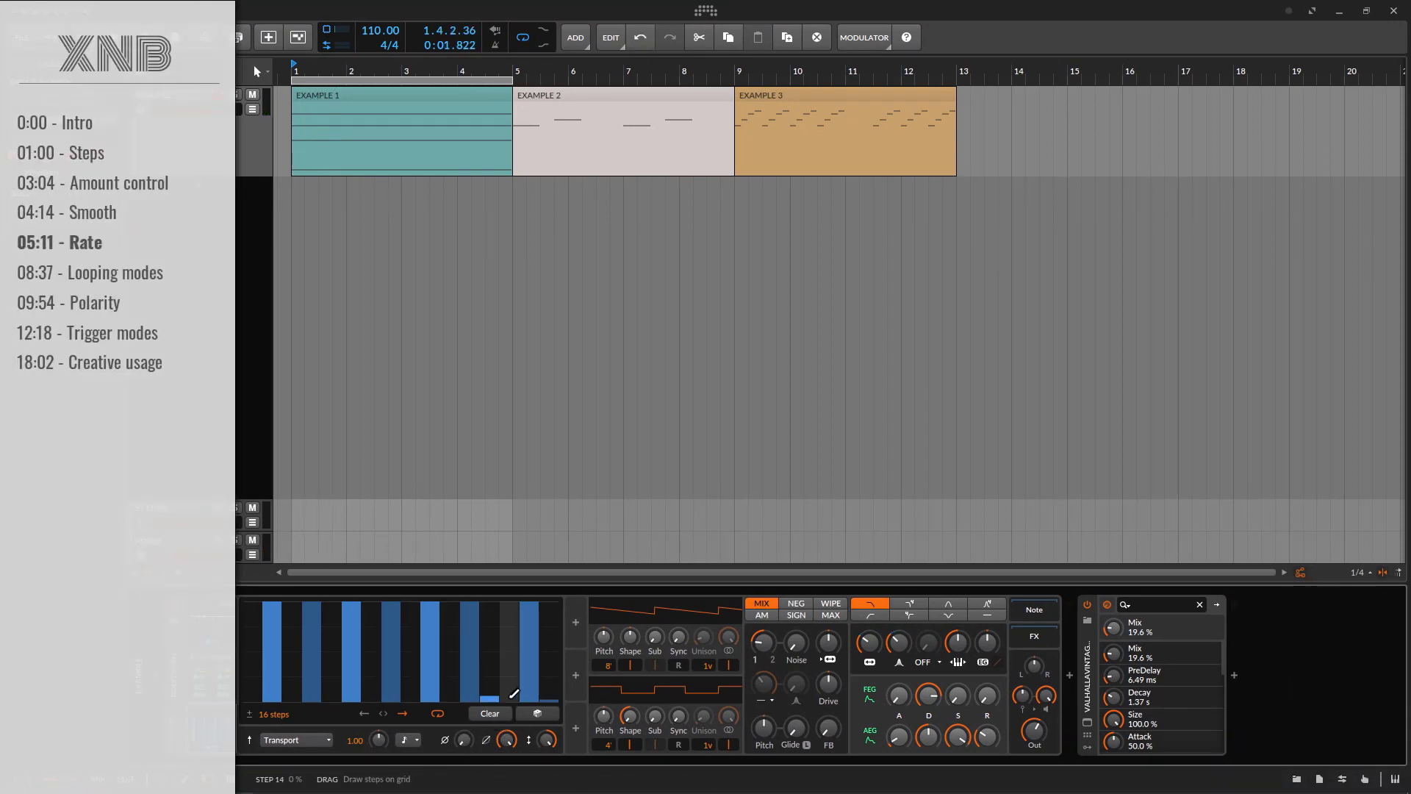
- Start playback and audition the Steps modulator's timebase at 32nd, 8th and quarter notes
key("space")
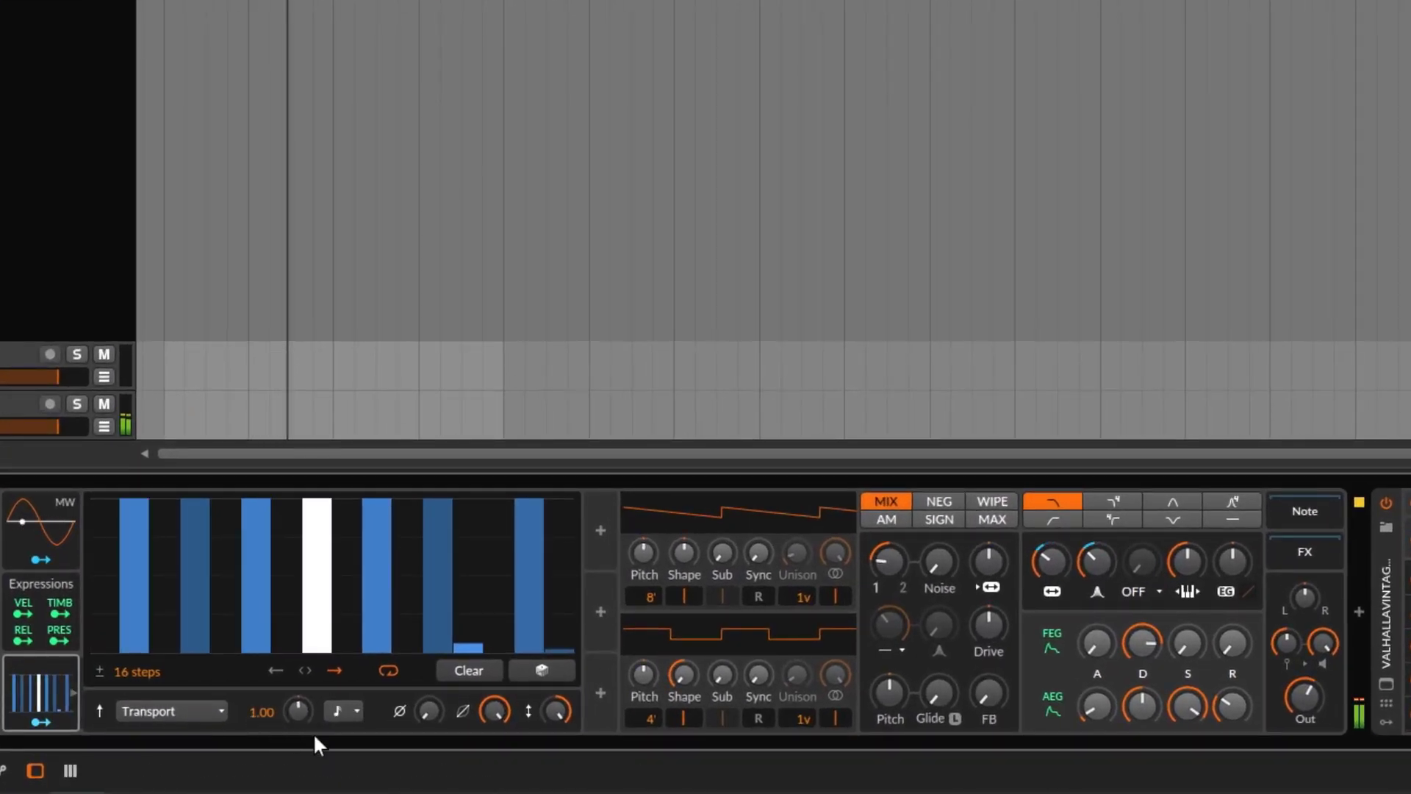
left_click(338, 711)
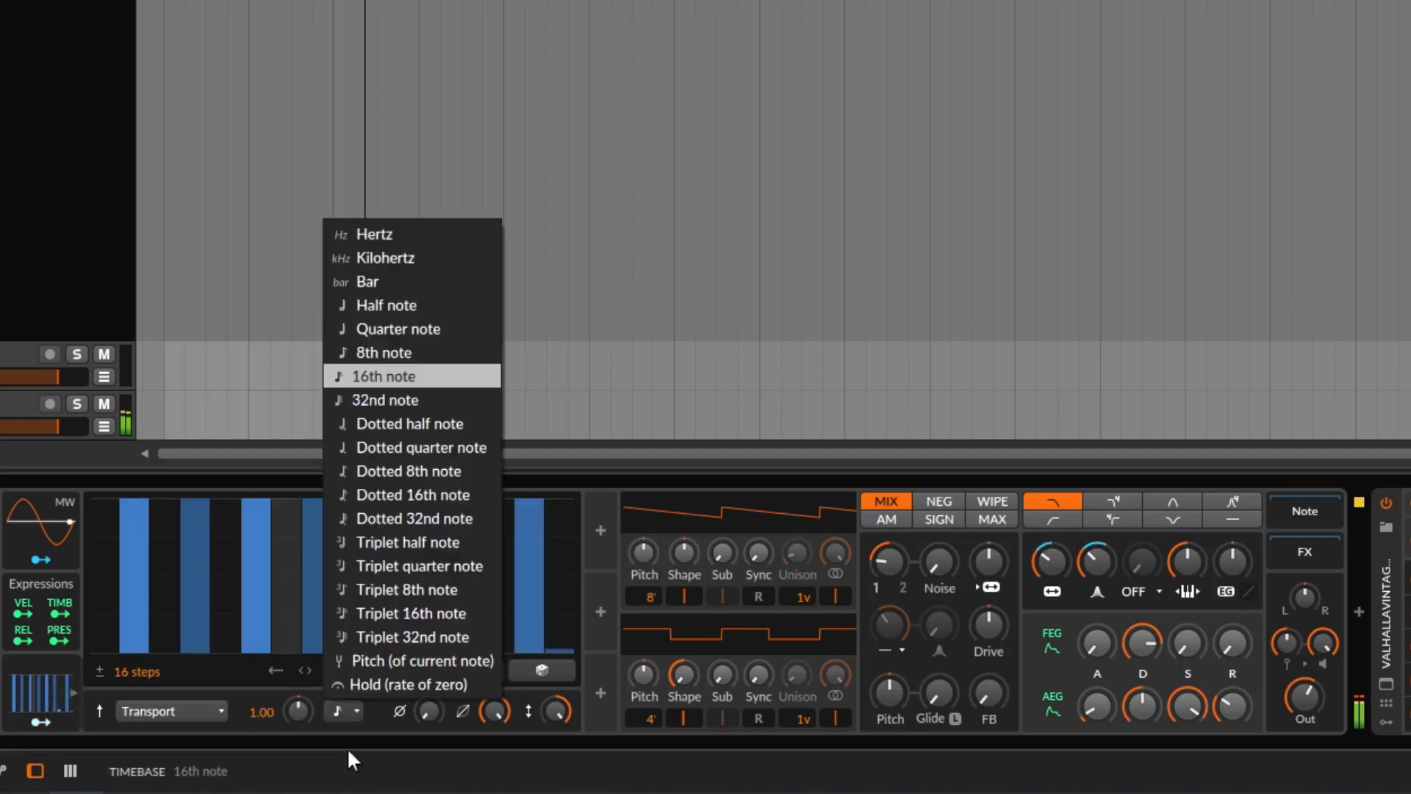
left_click(404, 395)
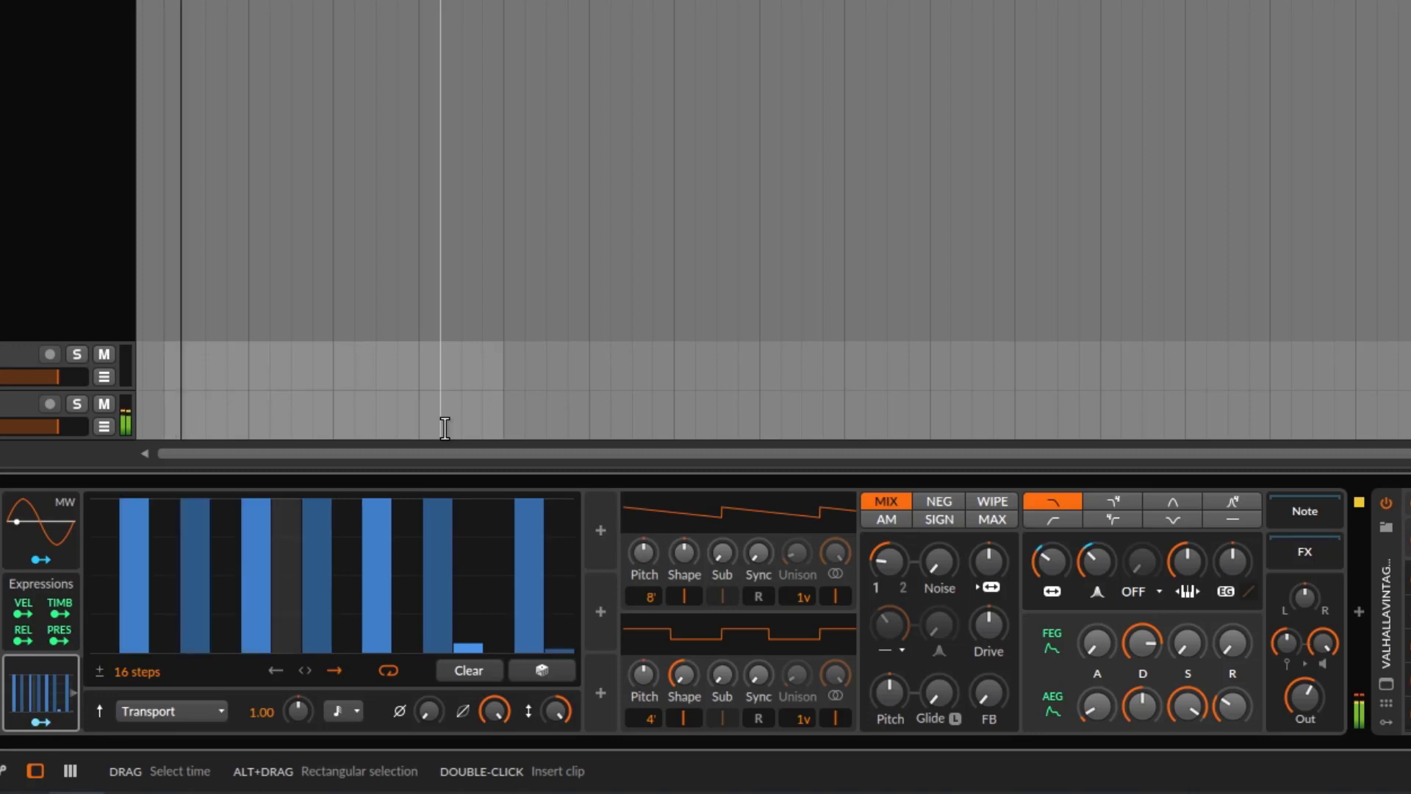
left_click(338, 711)
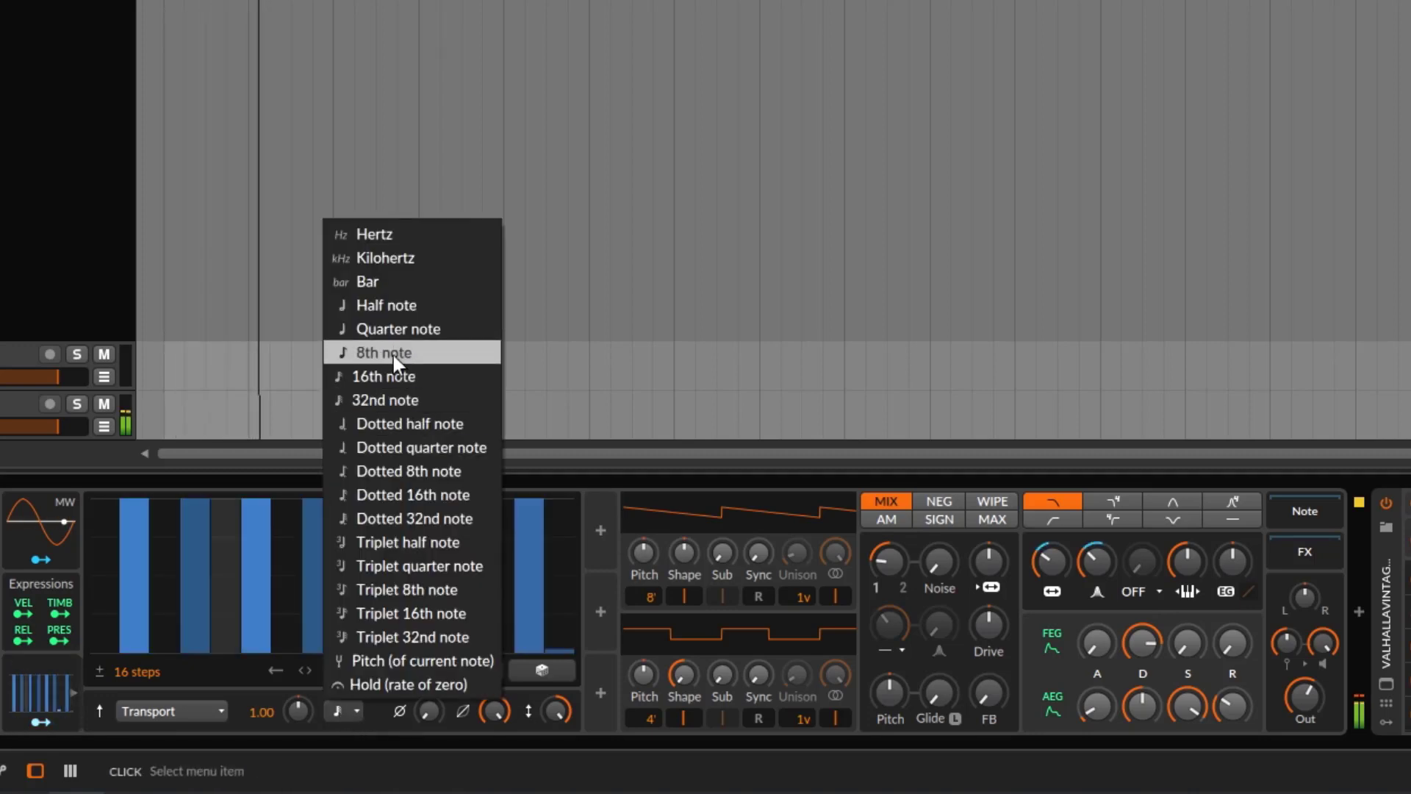
left_click(394, 356)
left_click(347, 710)
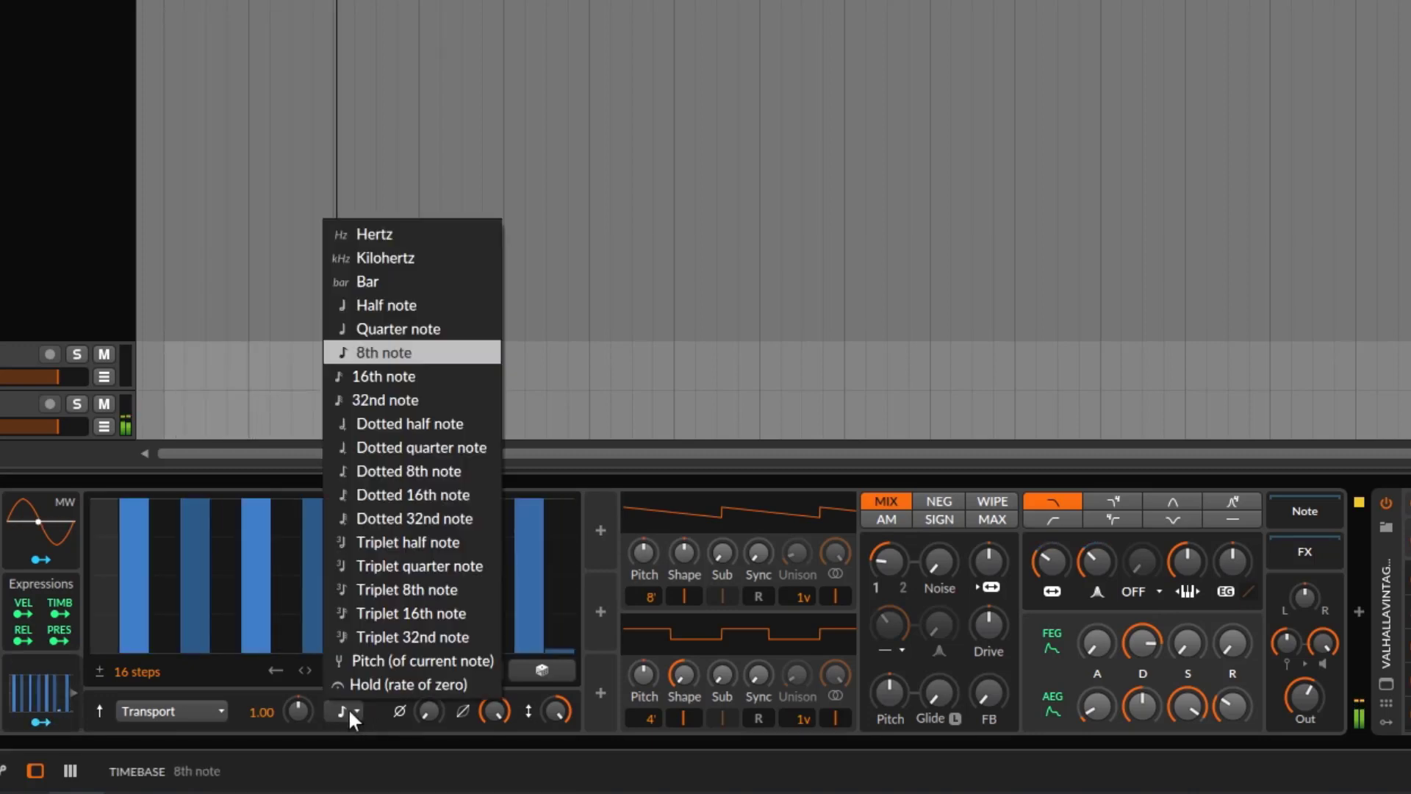
left_click(459, 357)
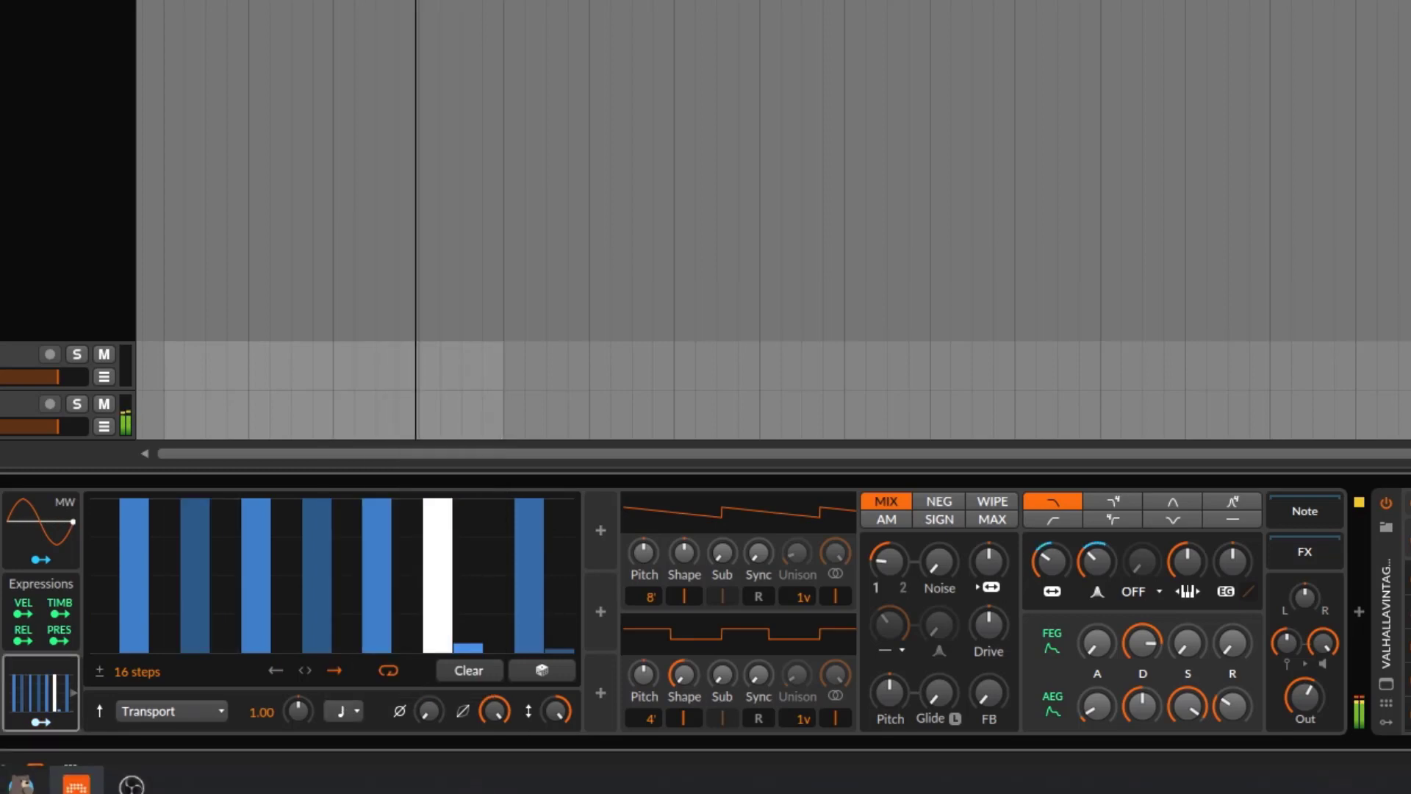
- Audition a dotted note value and the Triplet quarter note as the Steps modulator's timebase
left_click(344, 711)
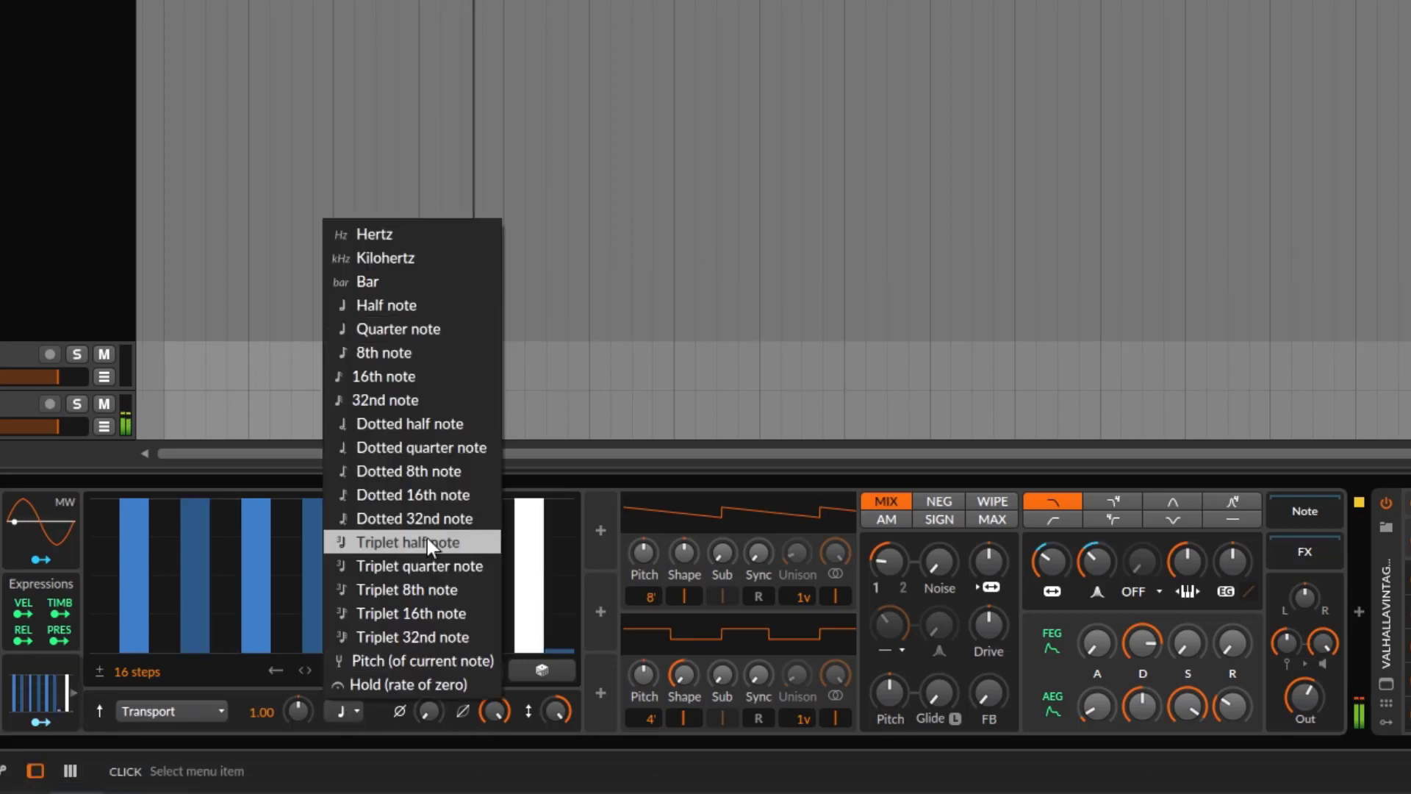
left_click(417, 444)
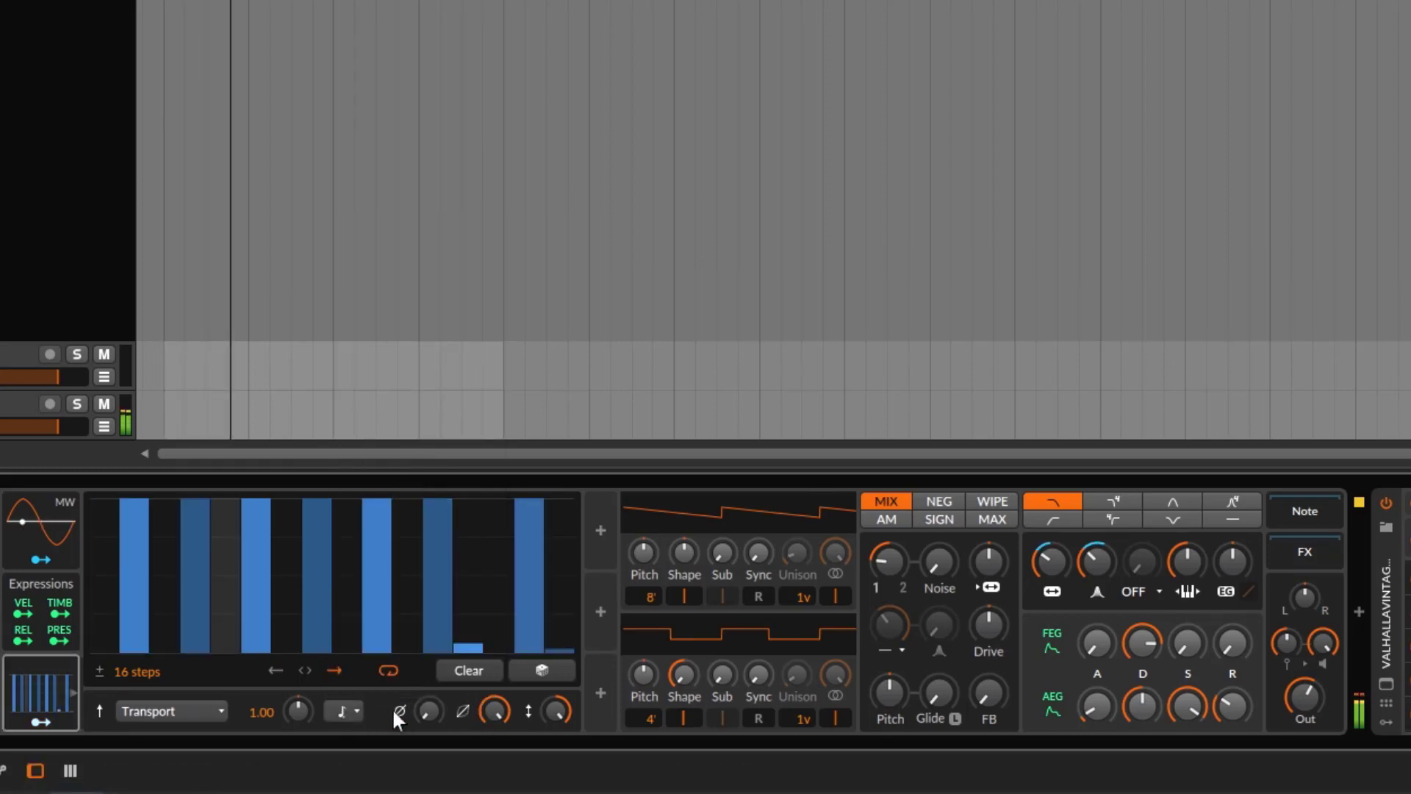
left_click(351, 710)
left_click(445, 569)
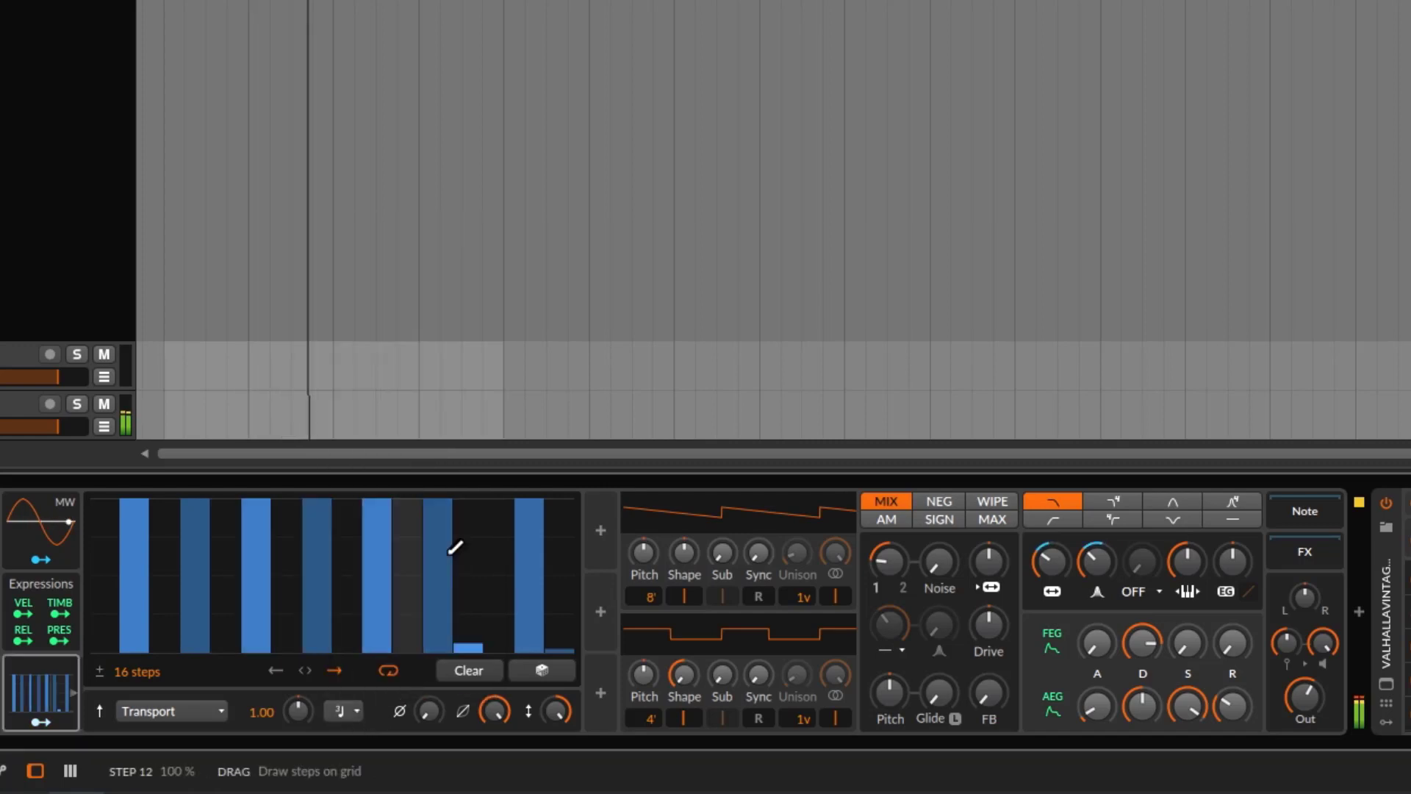
- Switch the Steps modulator's timebase to Hertz and raise its rate to 22.01
left_click(347, 708)
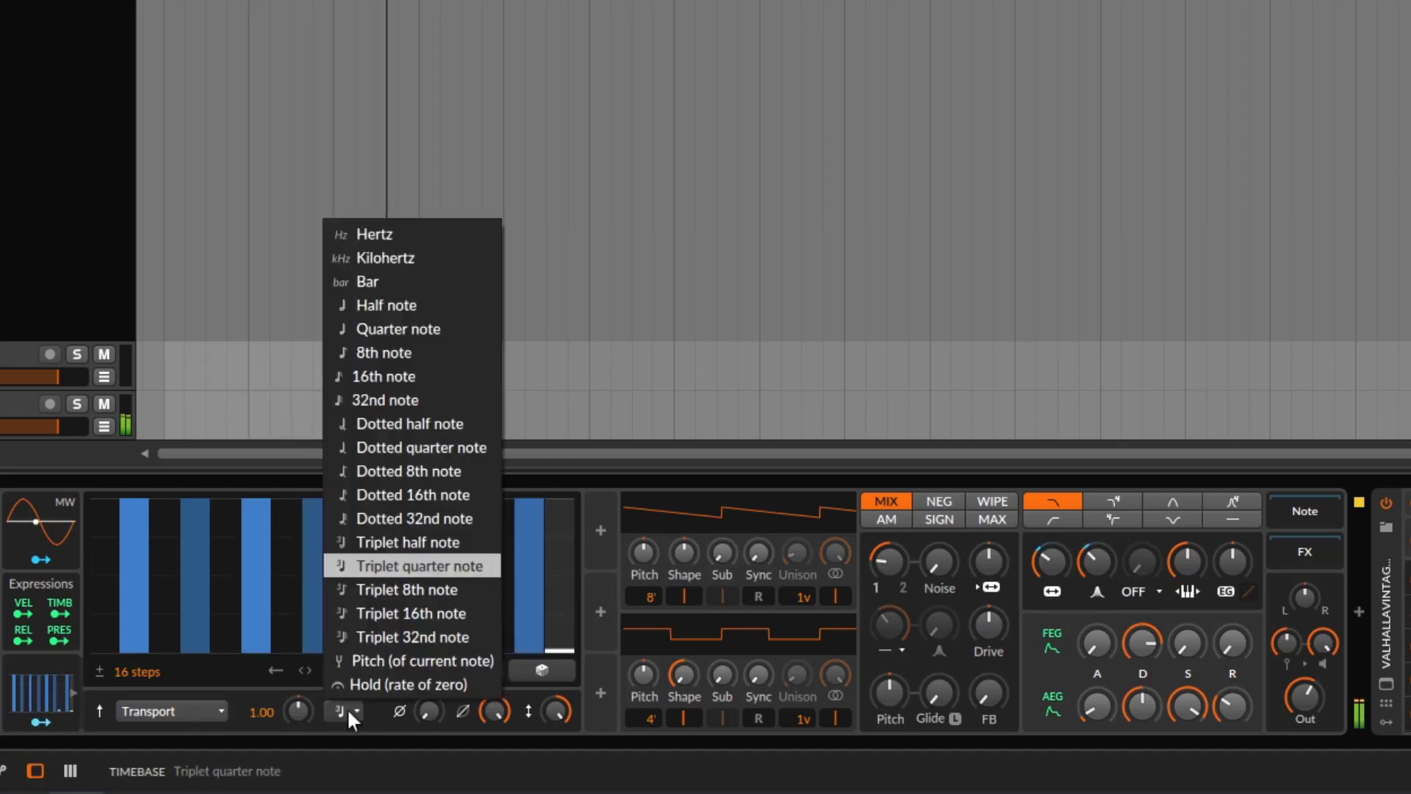
left_click(391, 235)
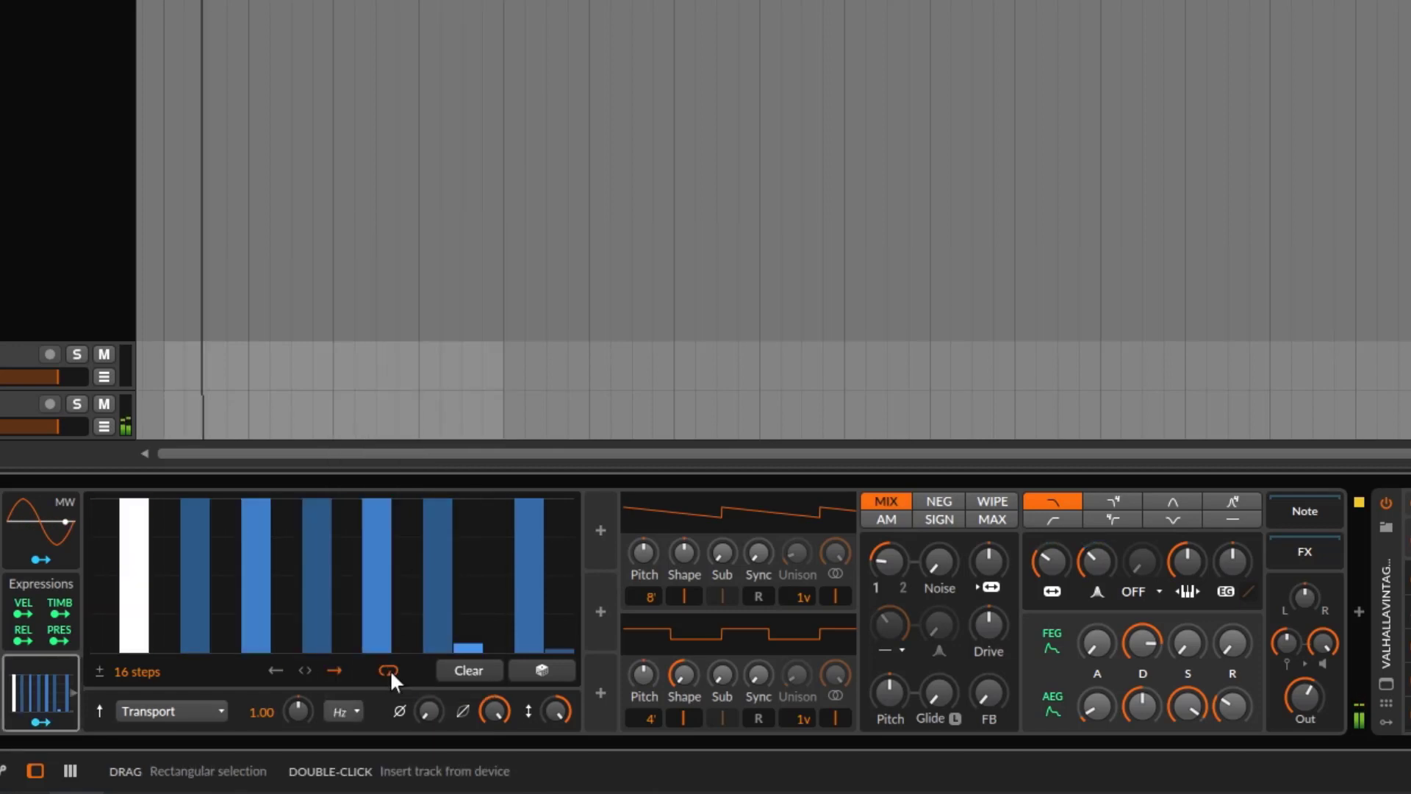
mouse_move(298, 710)
left_mouse_down()
mouse_move(298, 742)
mouse_move(295, 679)
mouse_move(294, 696)
left_mouse_up()
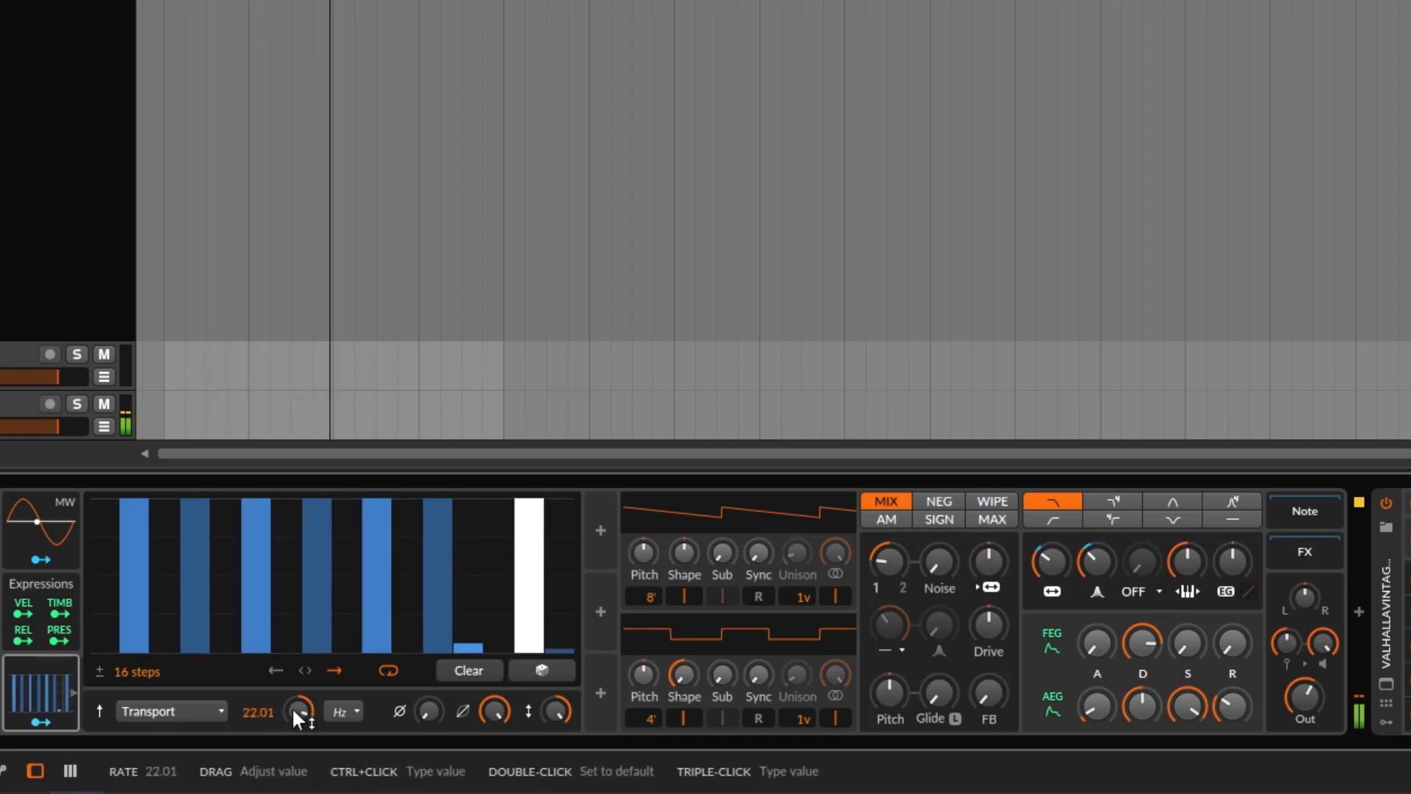
- Switch the Steps modulator's timebase to Kilohertz and sweep its rate
left_click(332, 709)
left_click(412, 259)
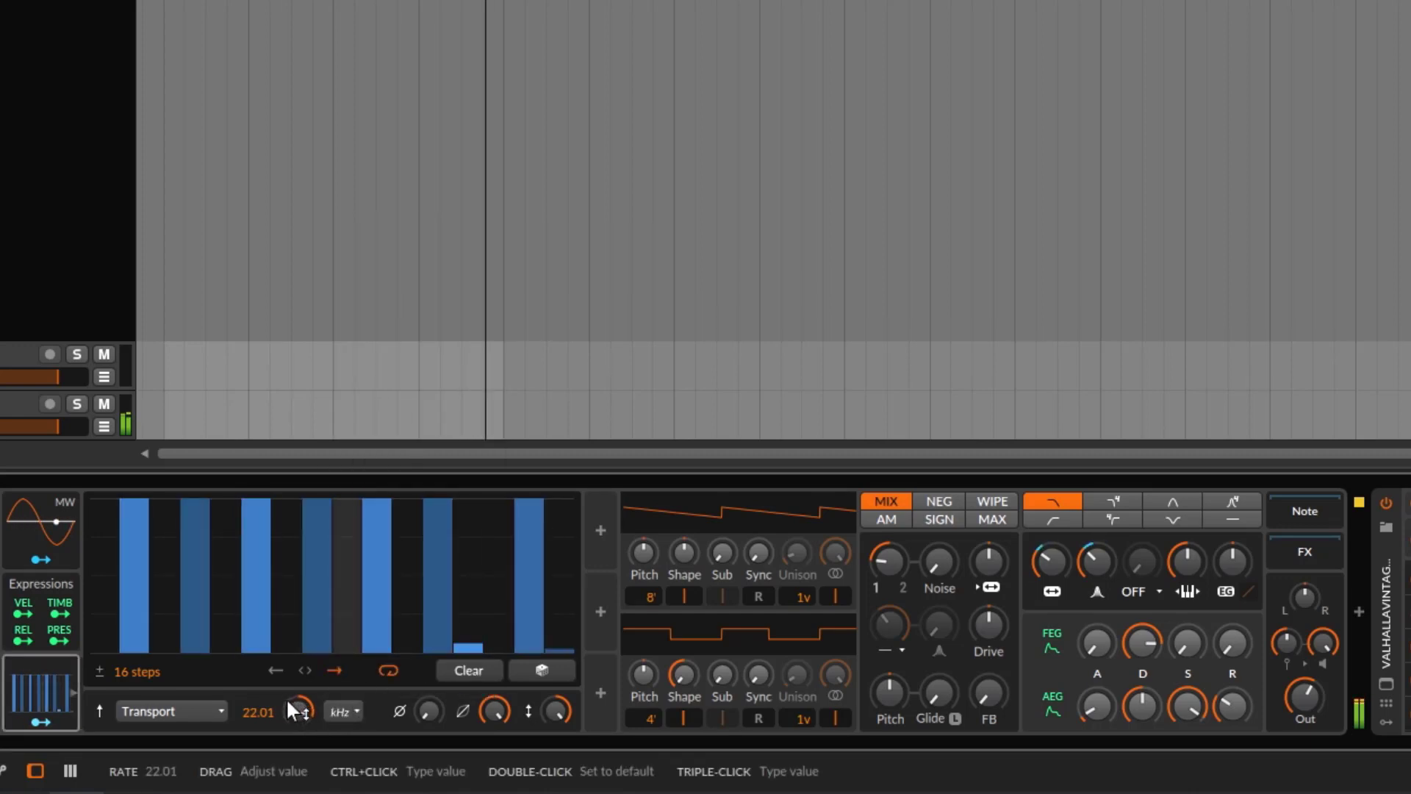
left_click_drag(297, 709, 298, 654)
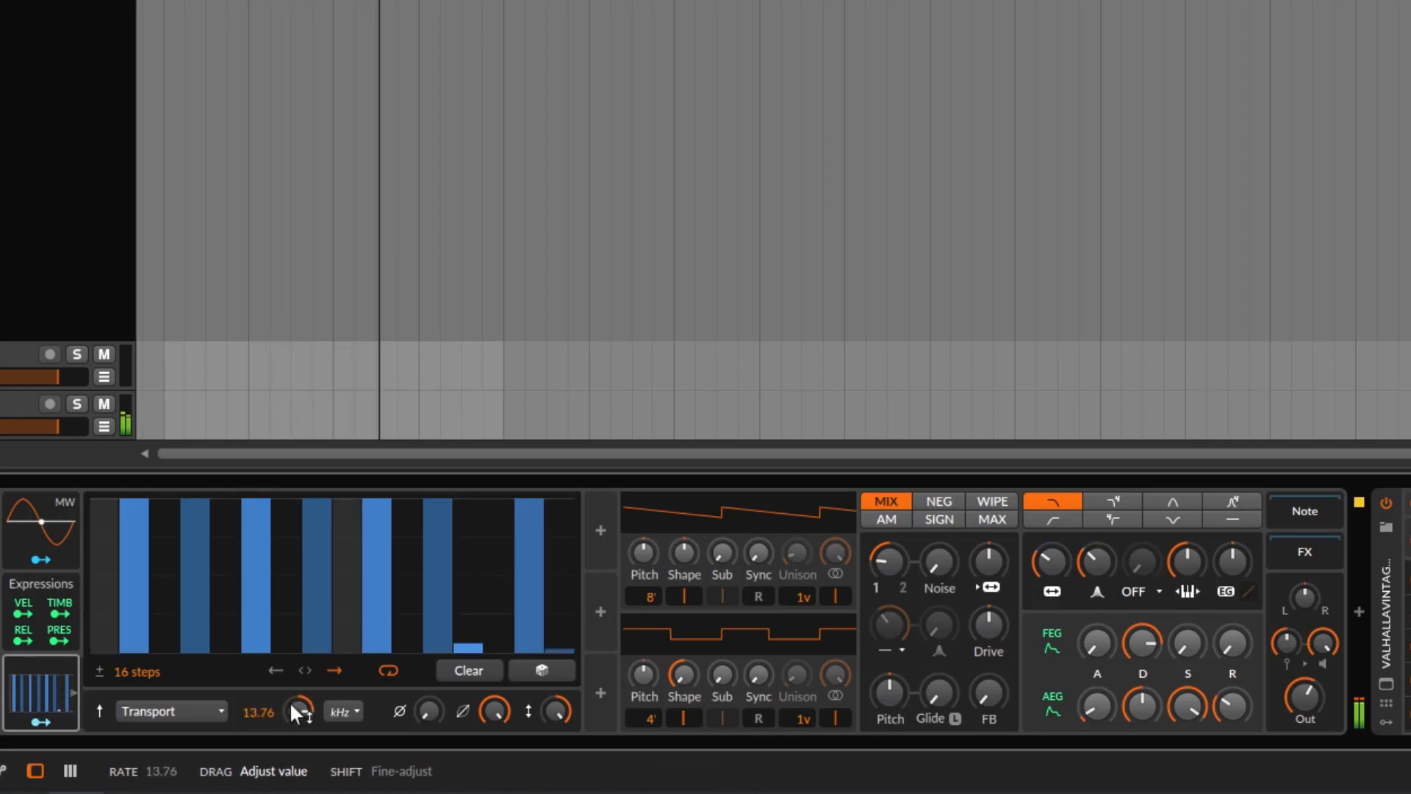
- Reset the Steps modulator's rate to its default of 1.00 and set its timebase to 16th note
double_click(298, 708)
left_click(343, 712)
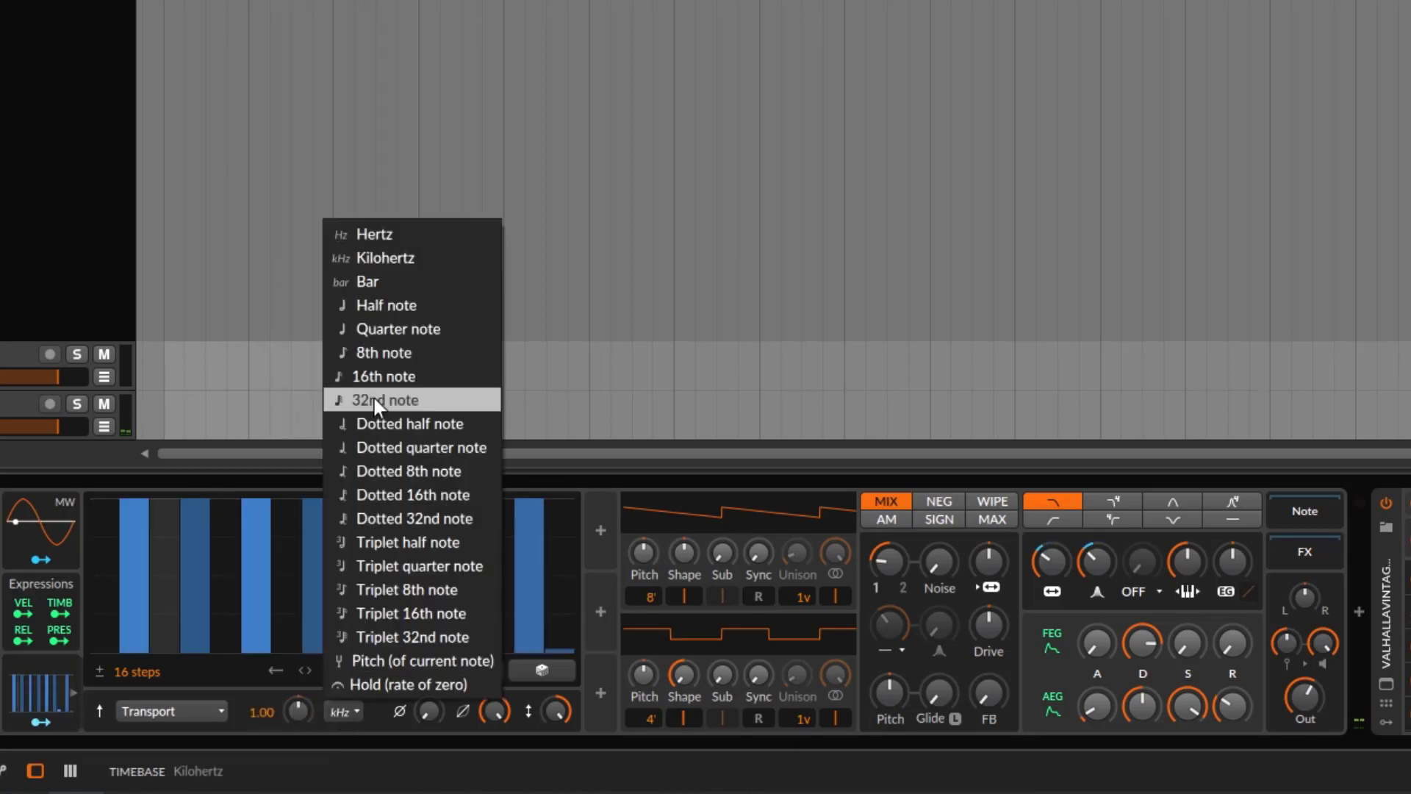
left_click(385, 376)
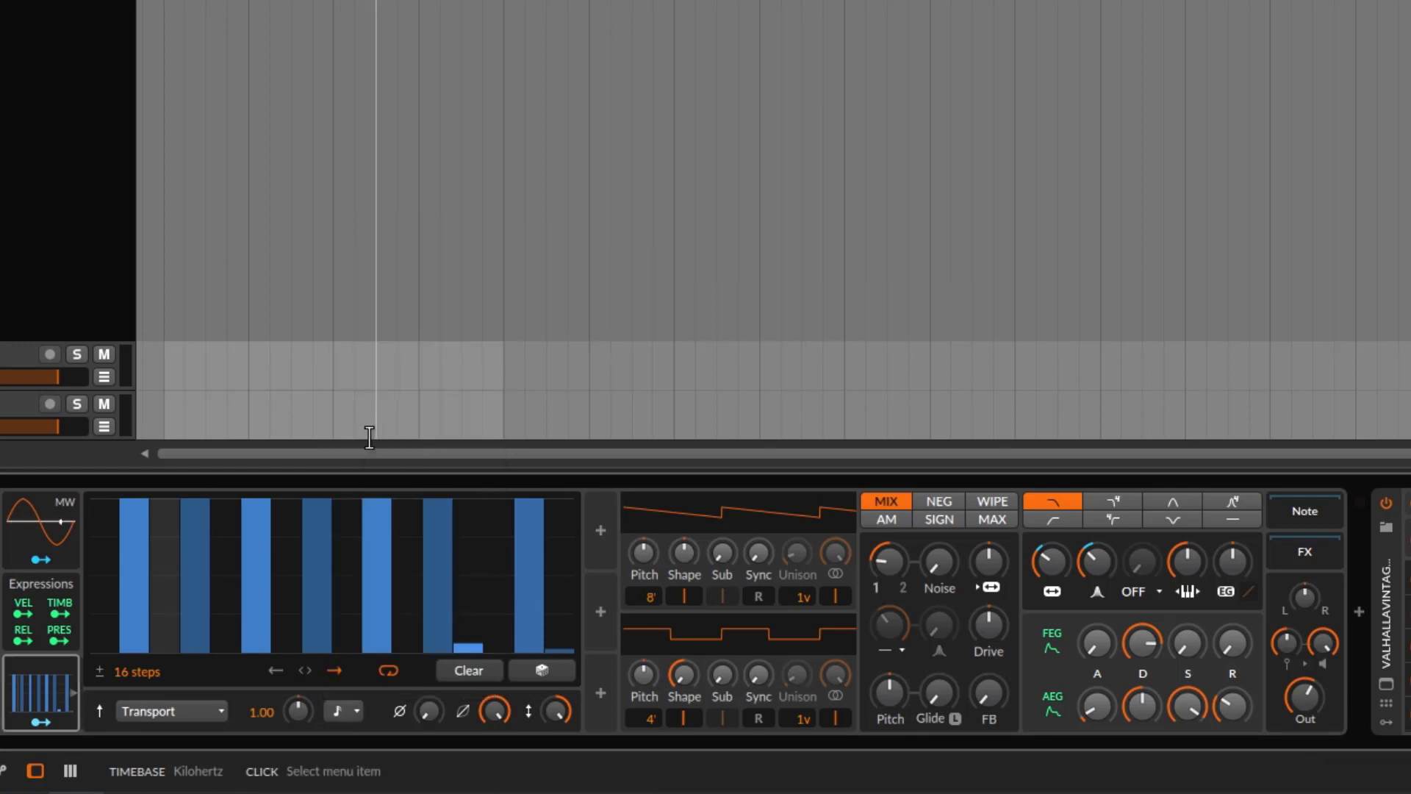
- Start playback and review the Steps modulator's timebase options, keeping the 16th note
key("space")
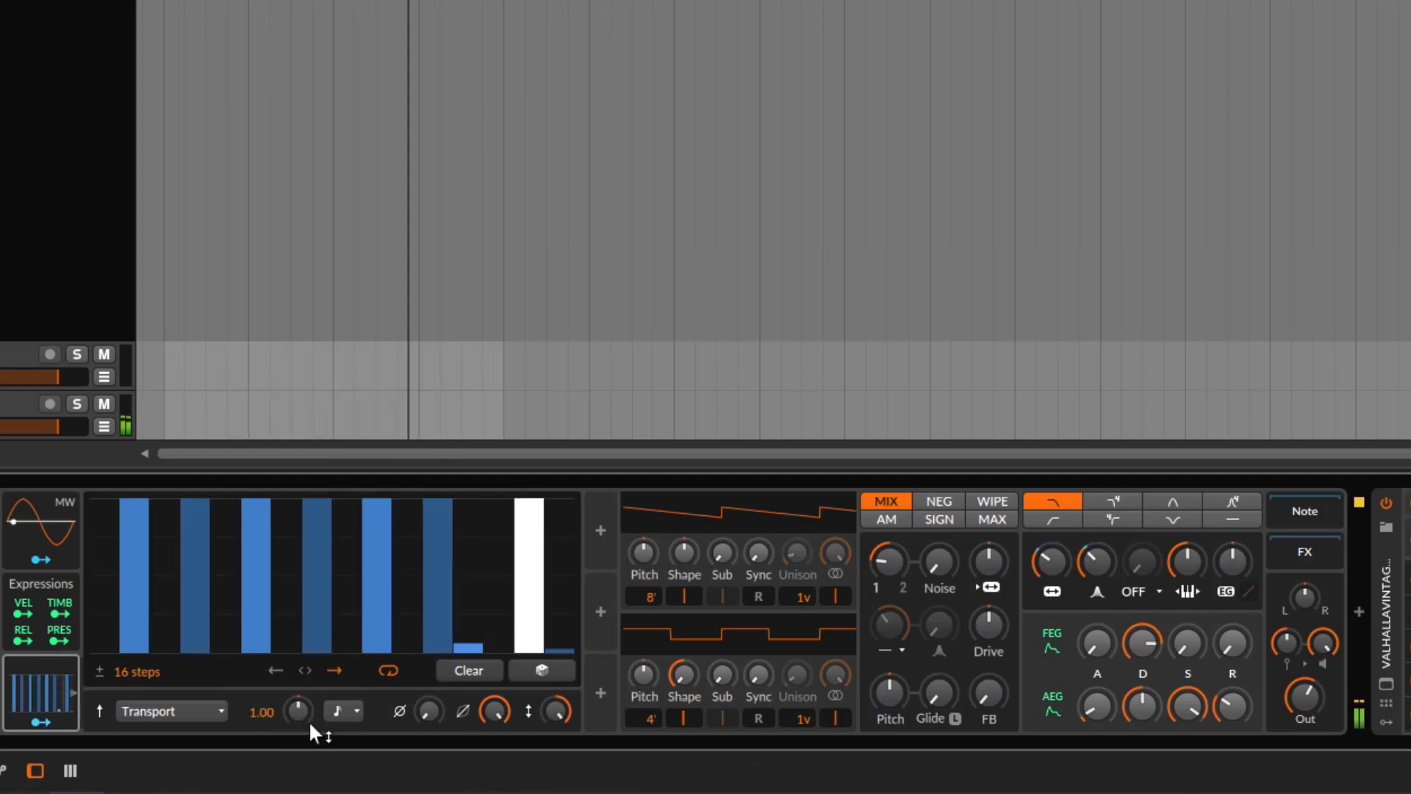
left_click(352, 713)
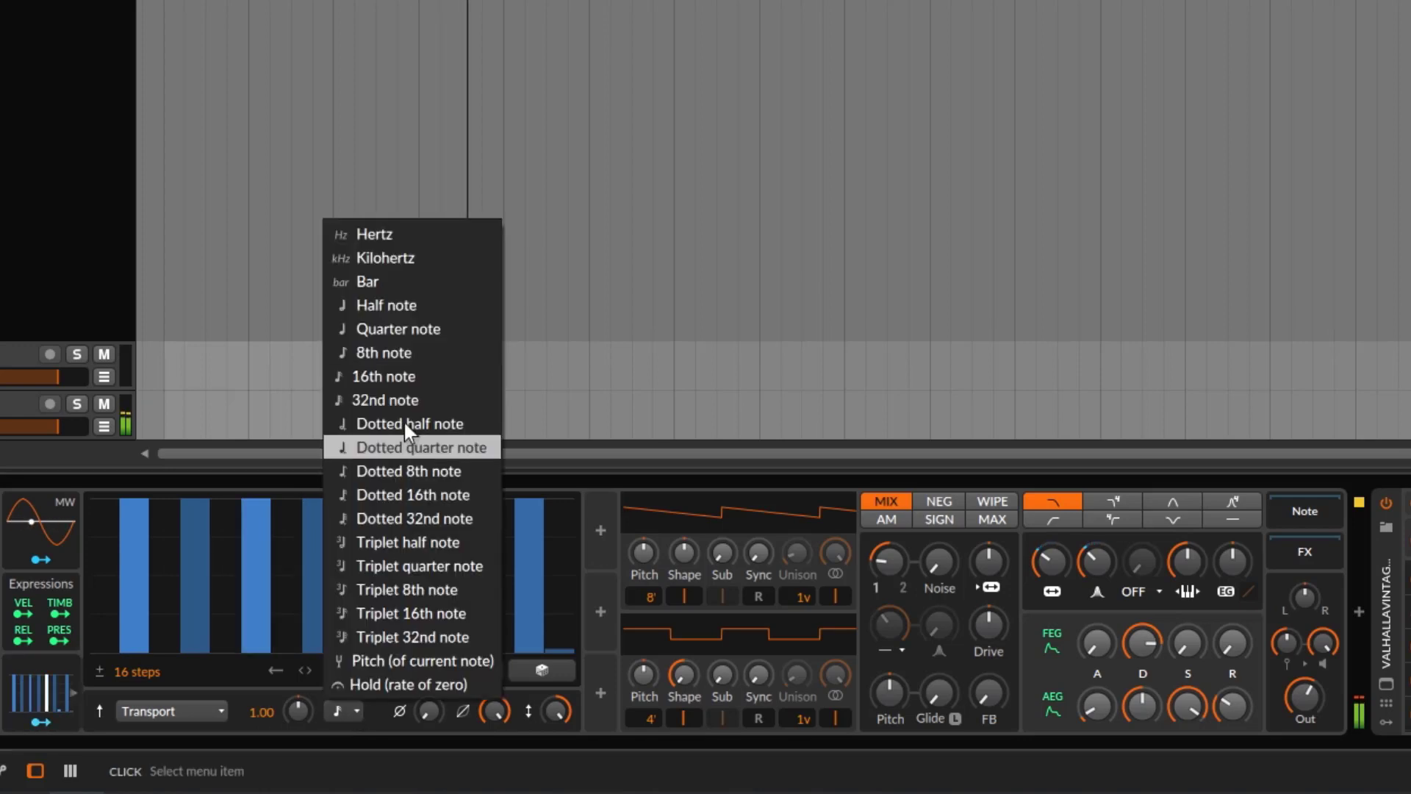
left_click(395, 375)
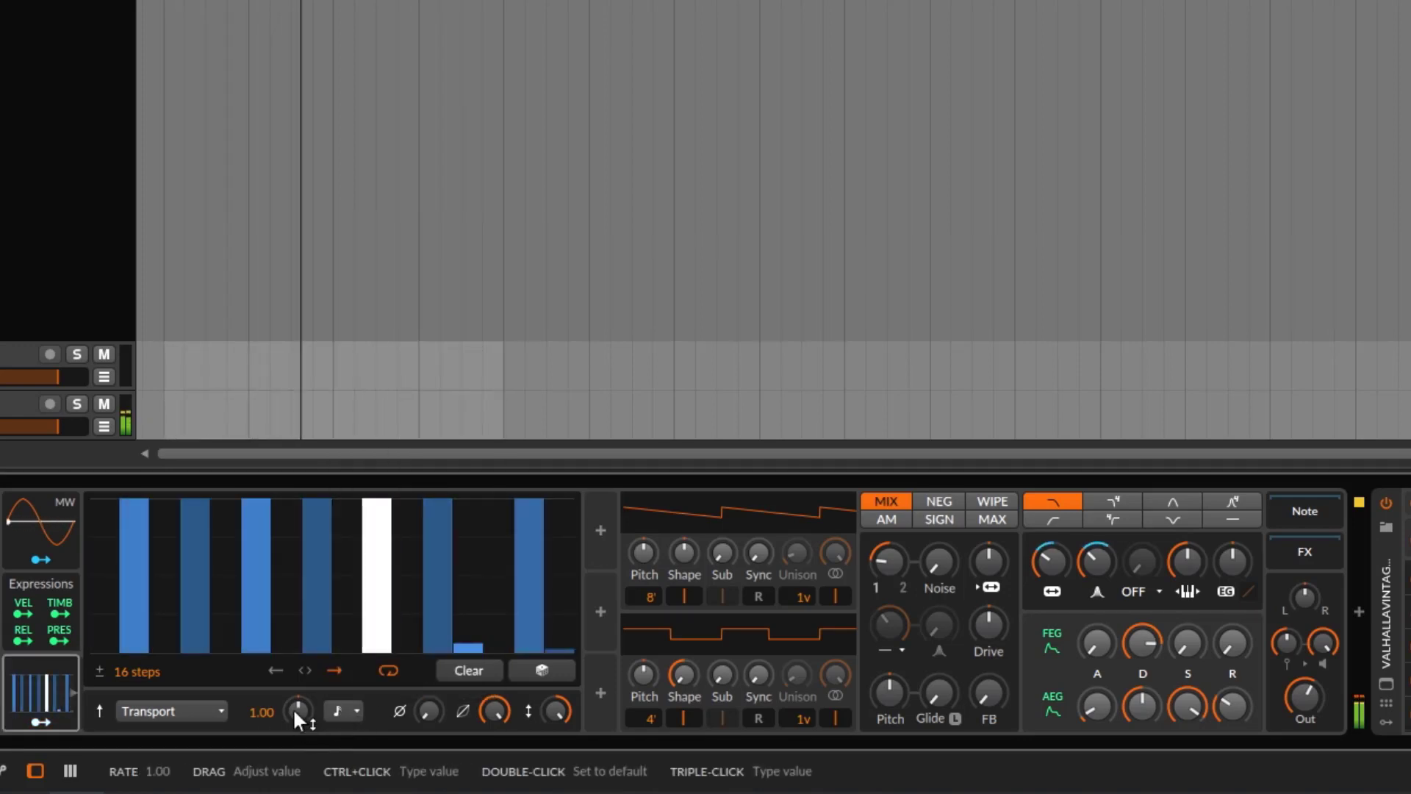
left_click(340, 709)
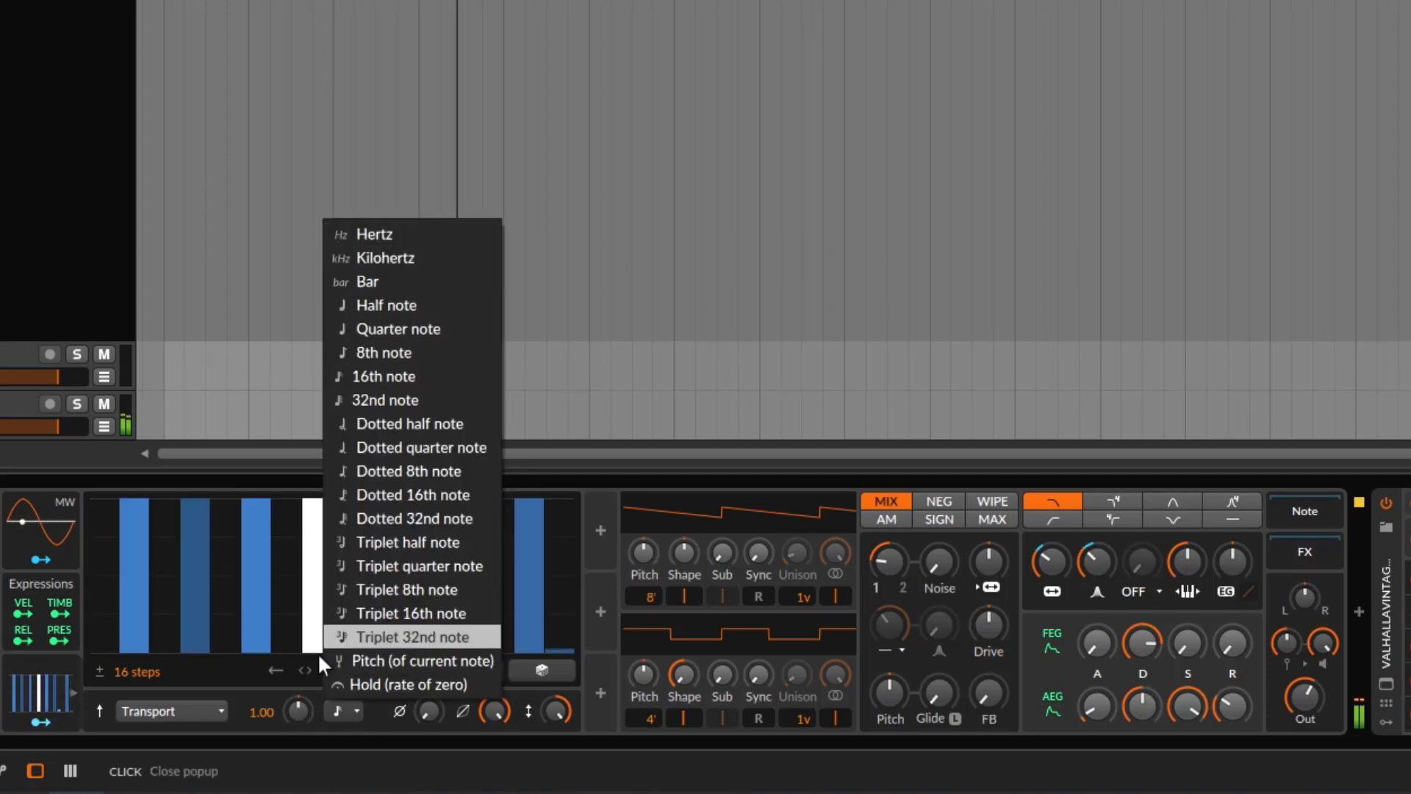
left_click(302, 712)
- Sweep the Steps modulator's rate between 0.35 and 2.99 during playback and reset it to 1.00
left_click_drag(297, 710, 299, 716)
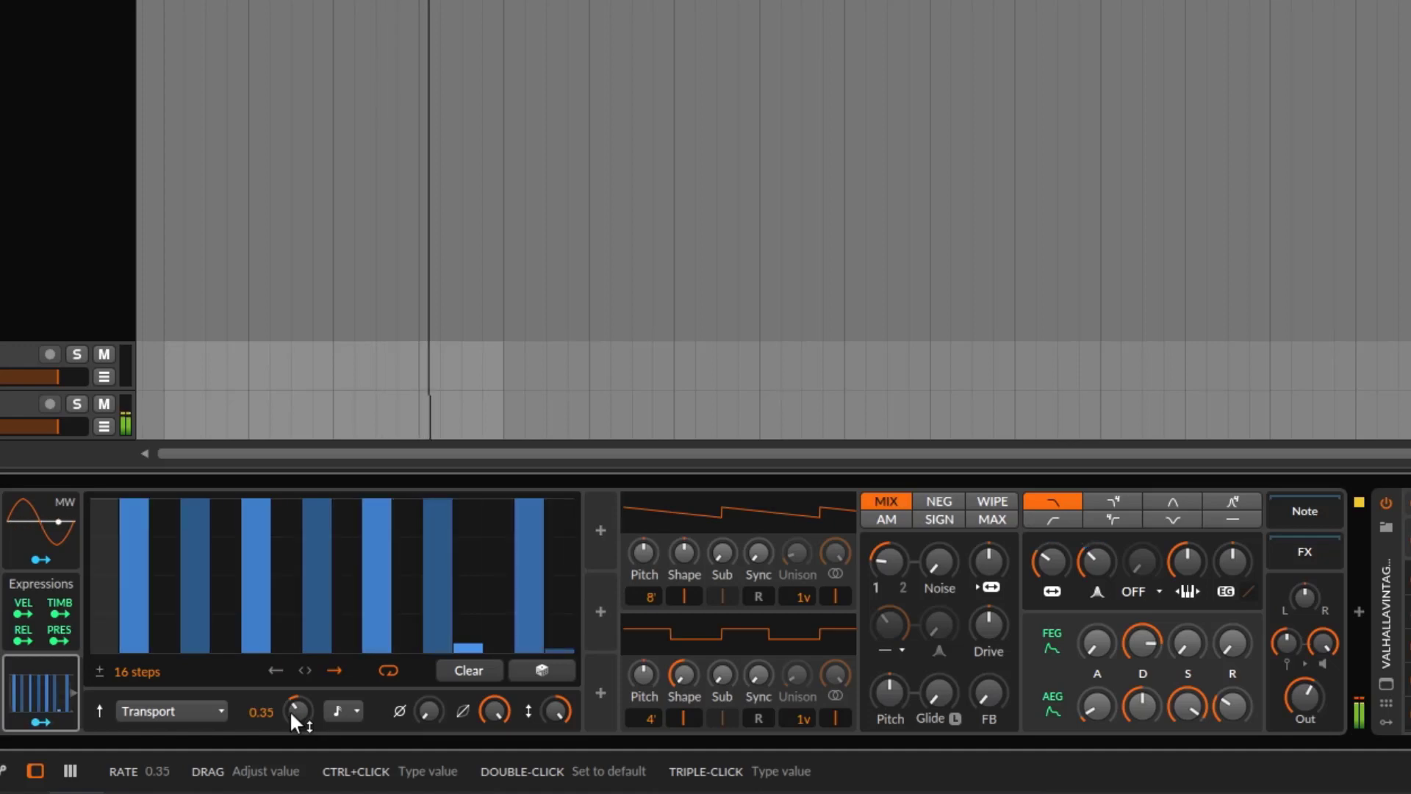
left_click_drag(293, 710, 293, 662)
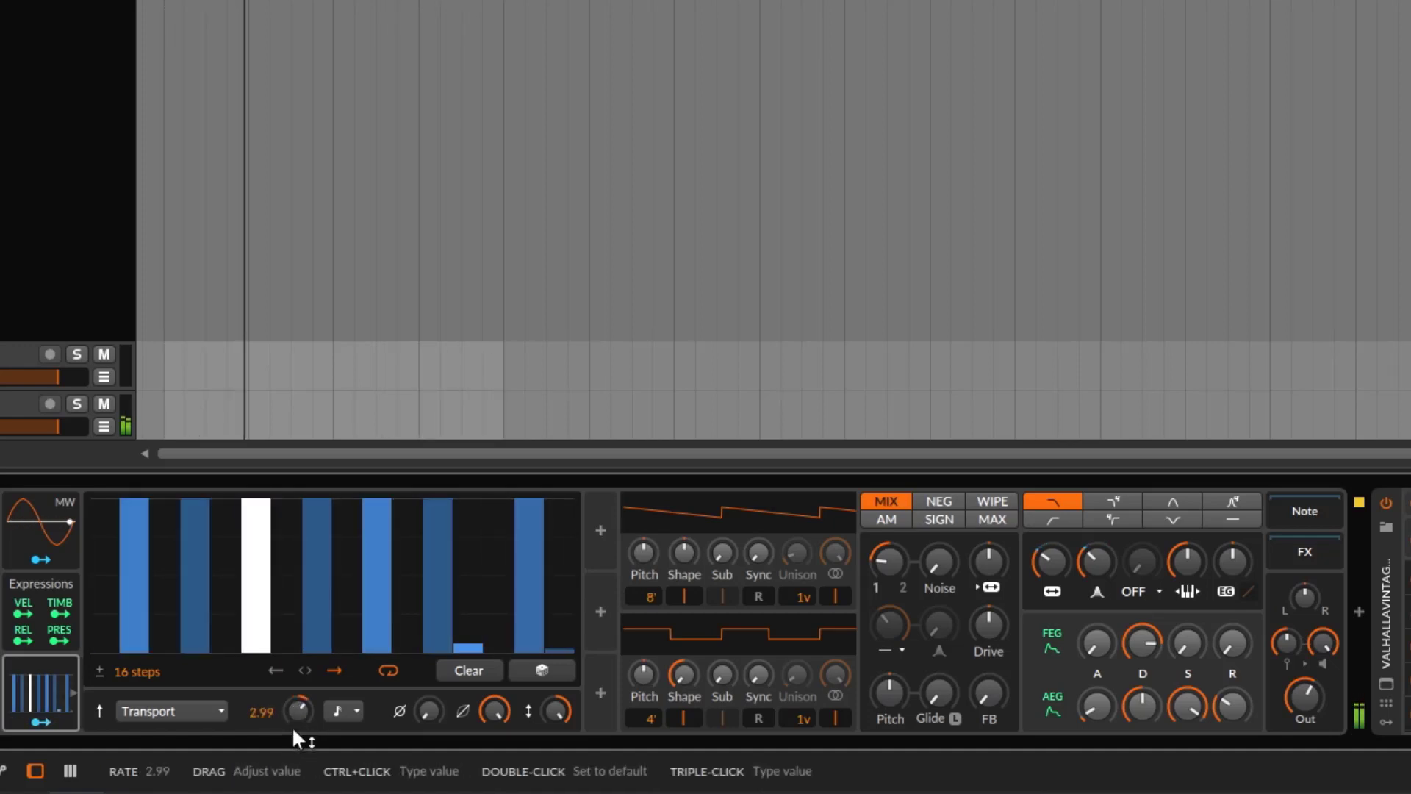
double_click(294, 706)
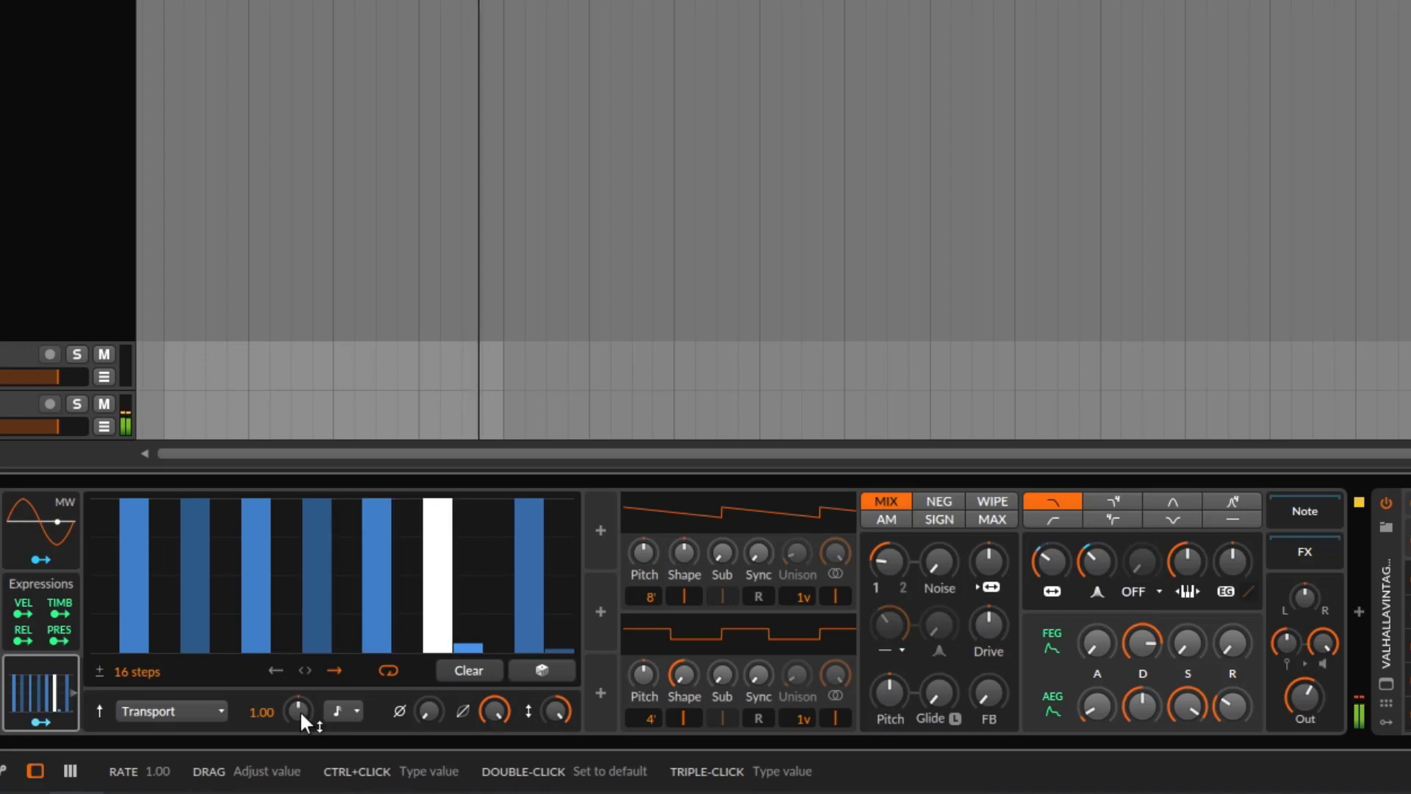
left_click_drag(299, 710, 302, 746)
double_click(301, 713)
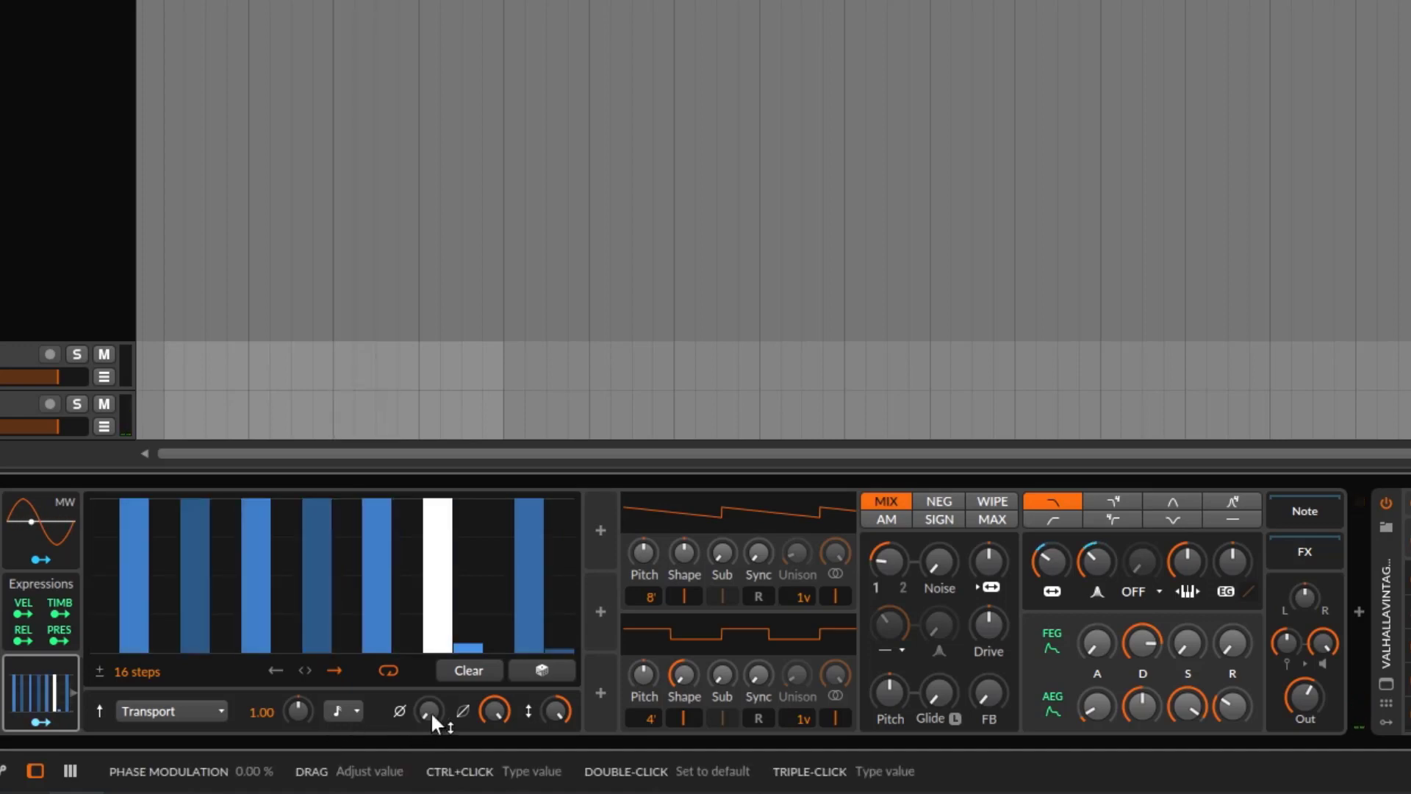
- Sweep the Steps modulator's phase modulation up to 60% with playback stopped, and vary it again during playback
left_click_drag(429, 712, 429, 661)
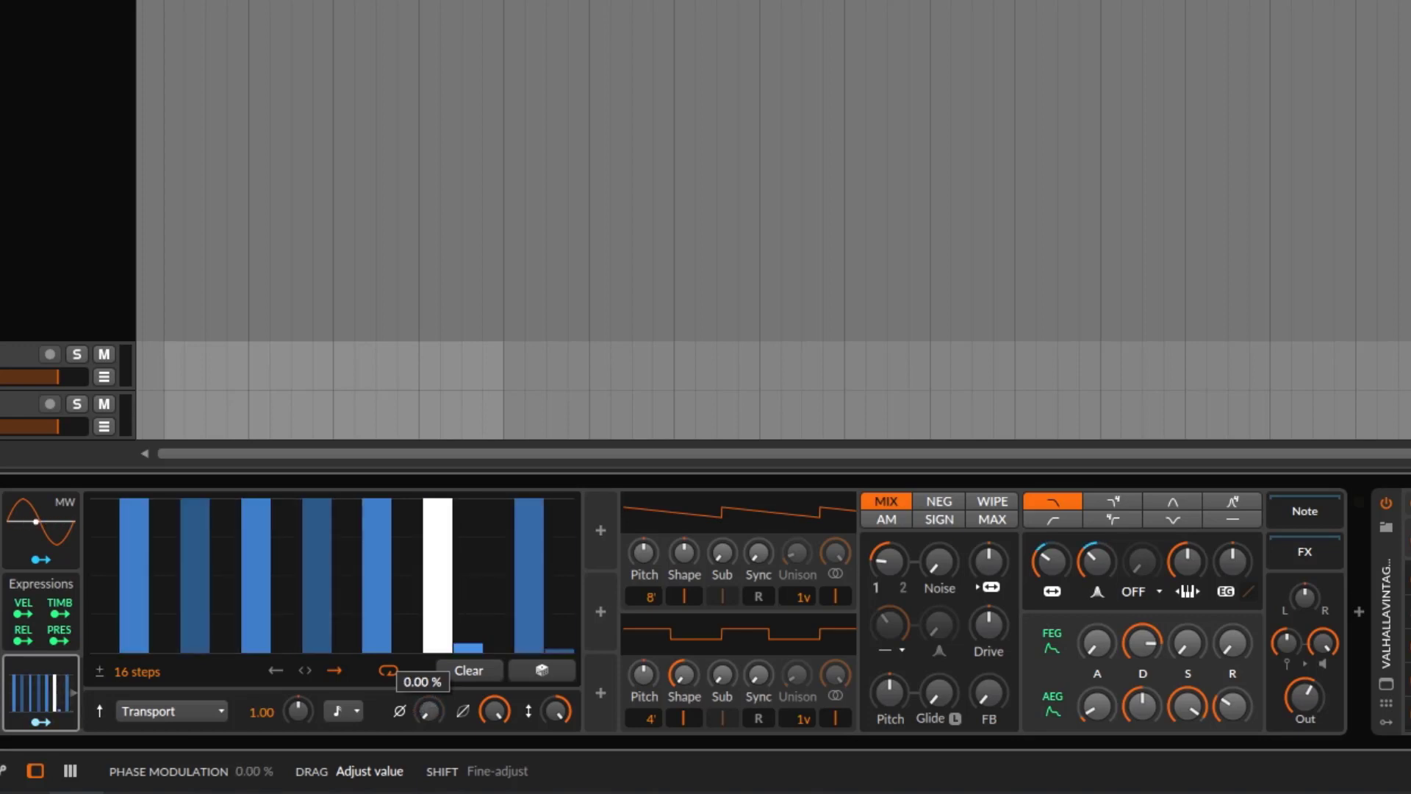
mouse_move(429, 641)
left_mouse_down()
mouse_move(429, 630)
mouse_move(429, 658)
left_mouse_up()
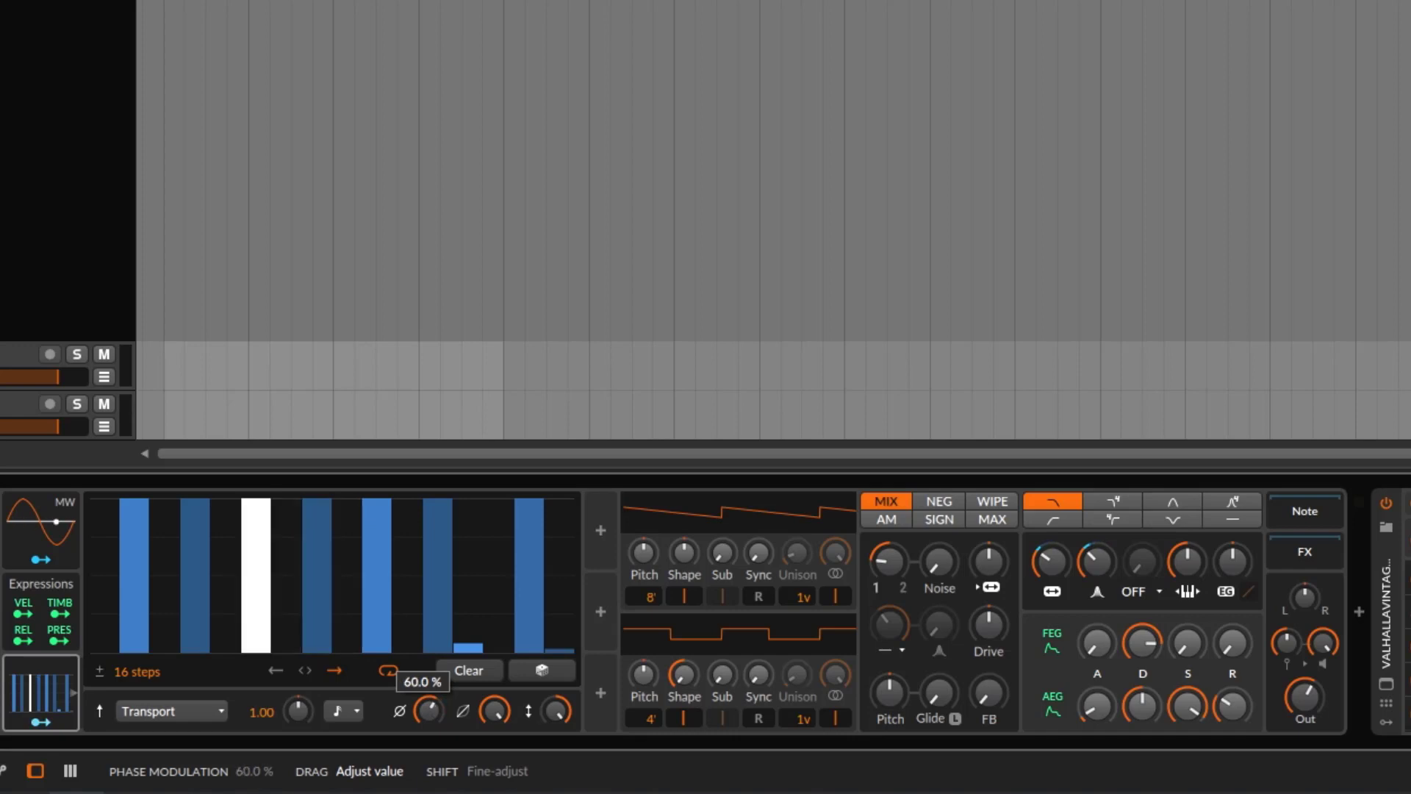
key("space")
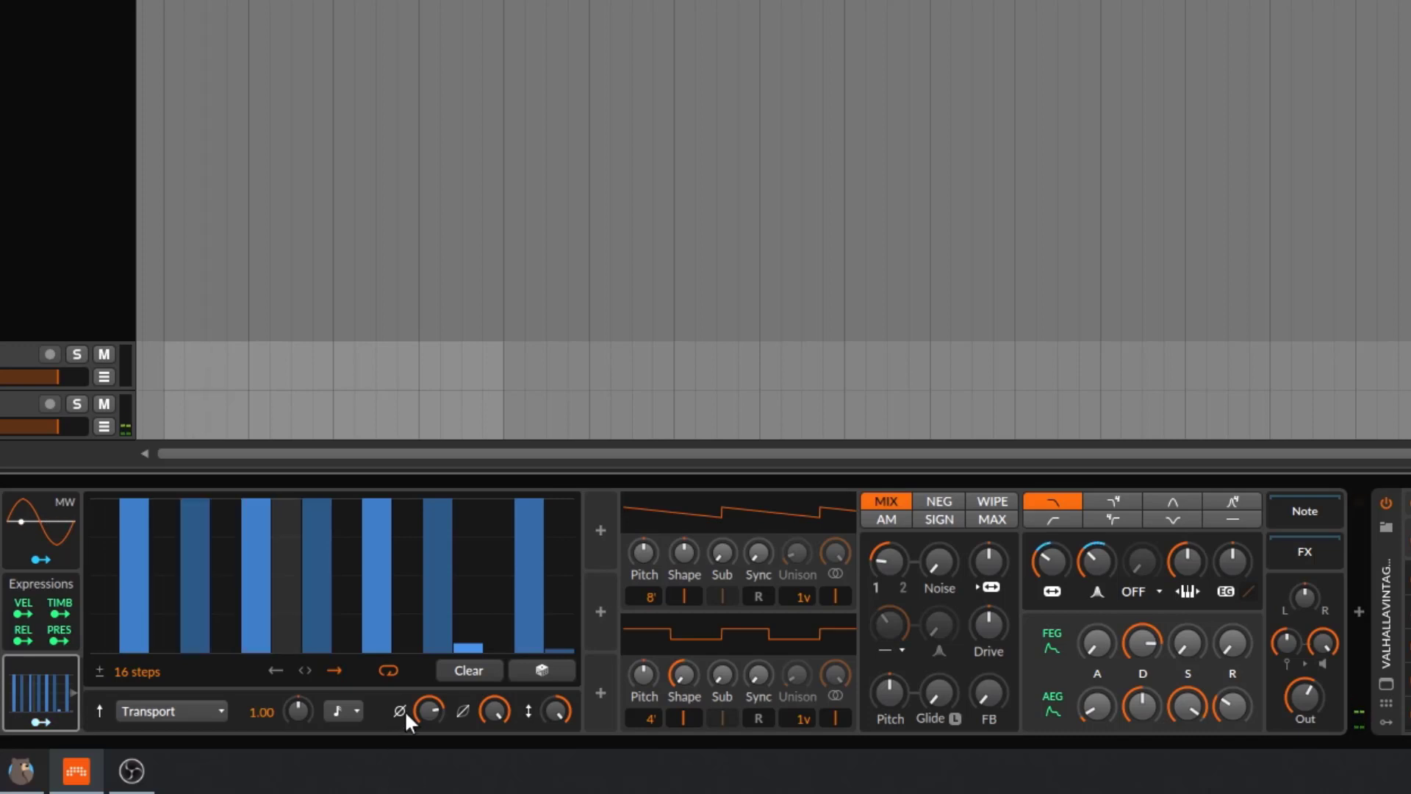
mouse_move(407, 716)
left_mouse_down()
mouse_move(406, 731)
mouse_move(422, 718)
left_mouse_up()
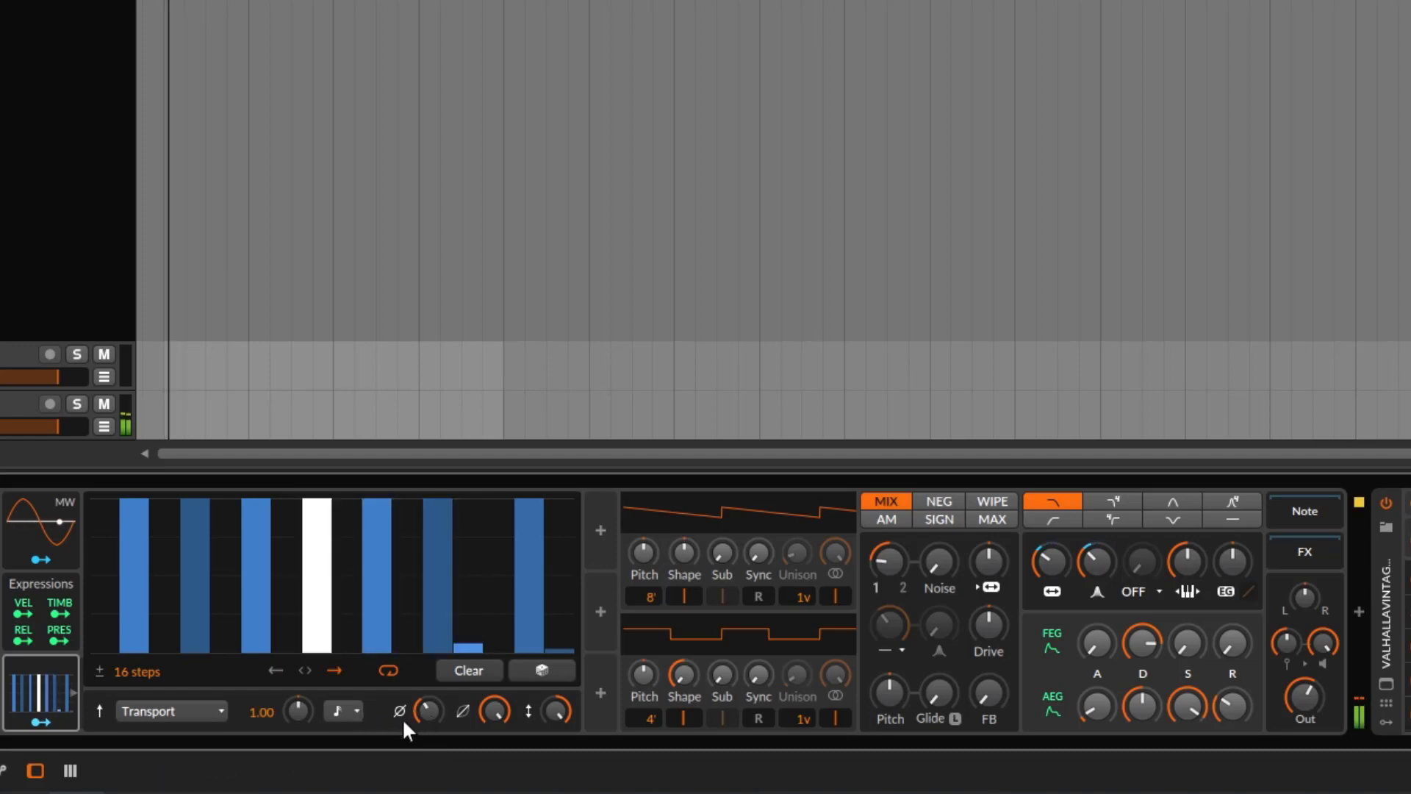
mouse_move(419, 717)
left_mouse_down()
mouse_move(419, 735)
mouse_move(423, 720)
left_mouse_up()
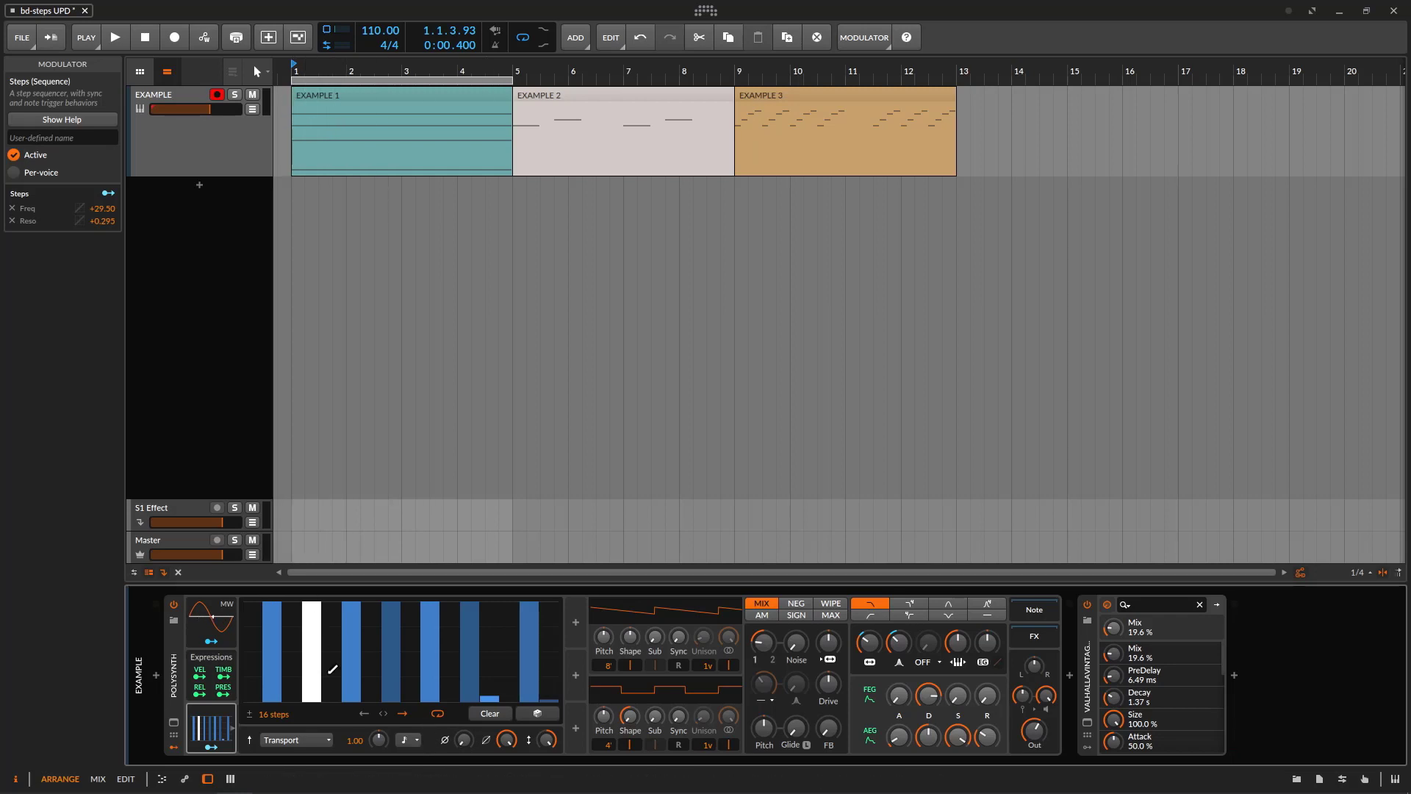
- Play the pattern without a phase offset, stop it and raise the Steps modulator's phase modulation to 62.5%
left_click(115, 37)
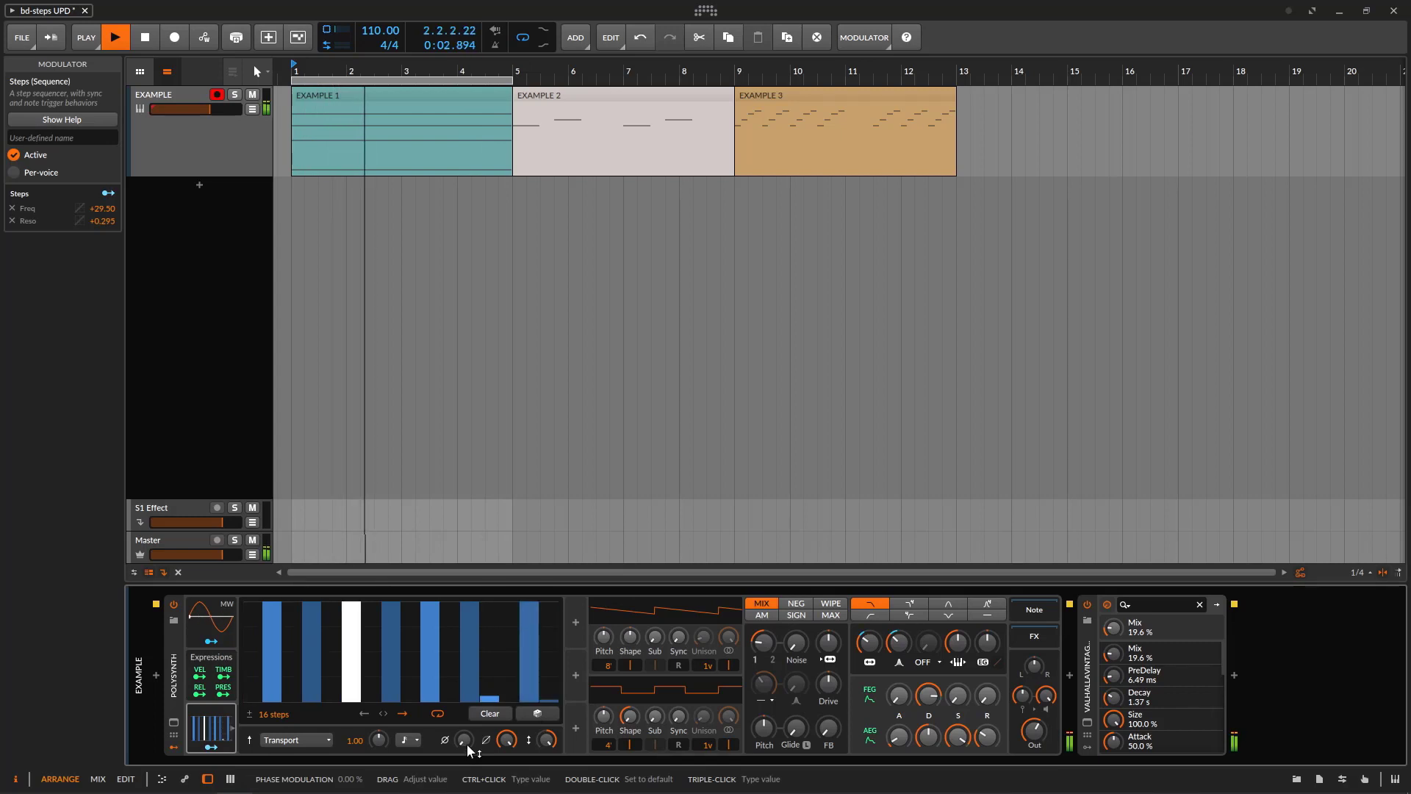
key("space")
left_click_drag(468, 748, 468, 715)
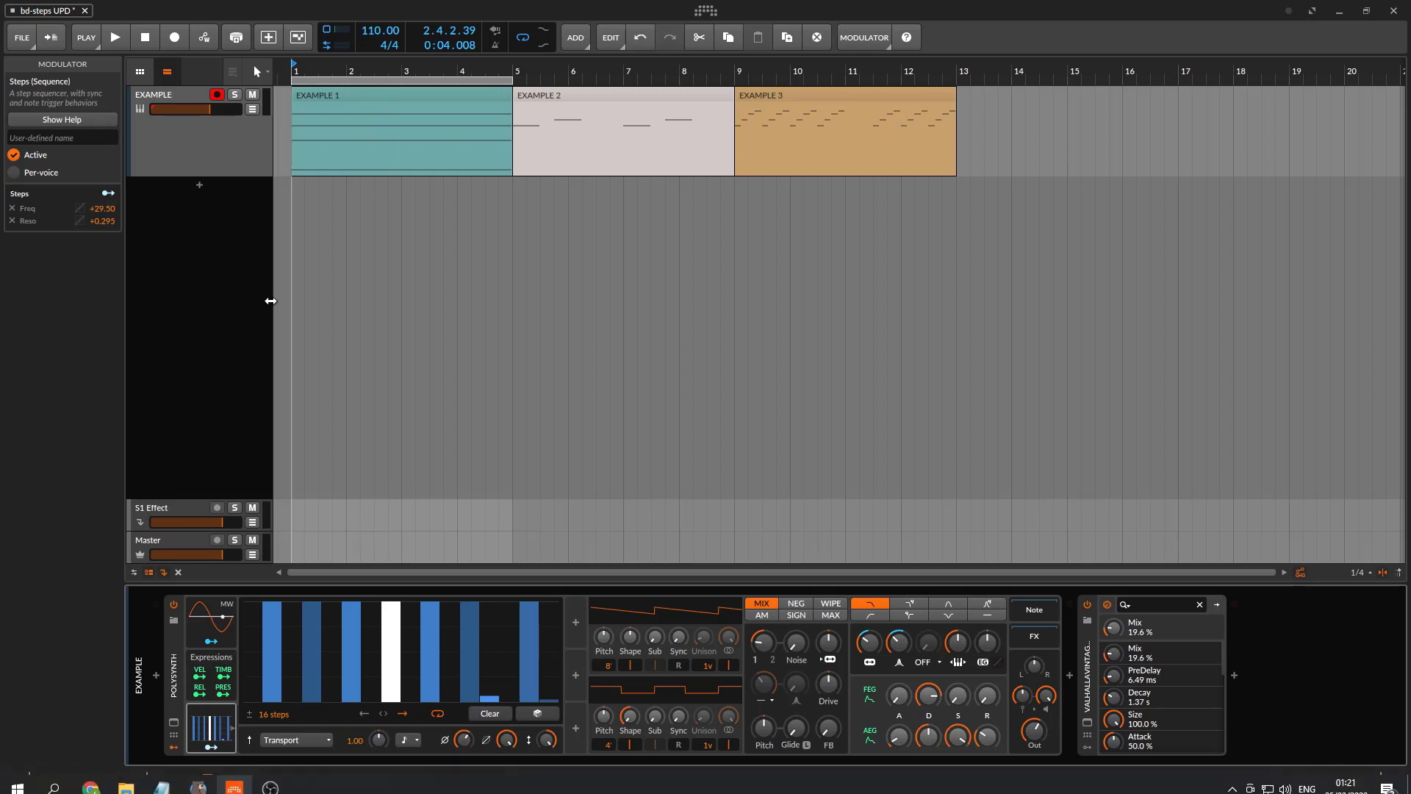
- Restart playback from bar 1 repeatedly to examine which step the pattern starts on with 62.5% phase modulation
left_click(115, 41)
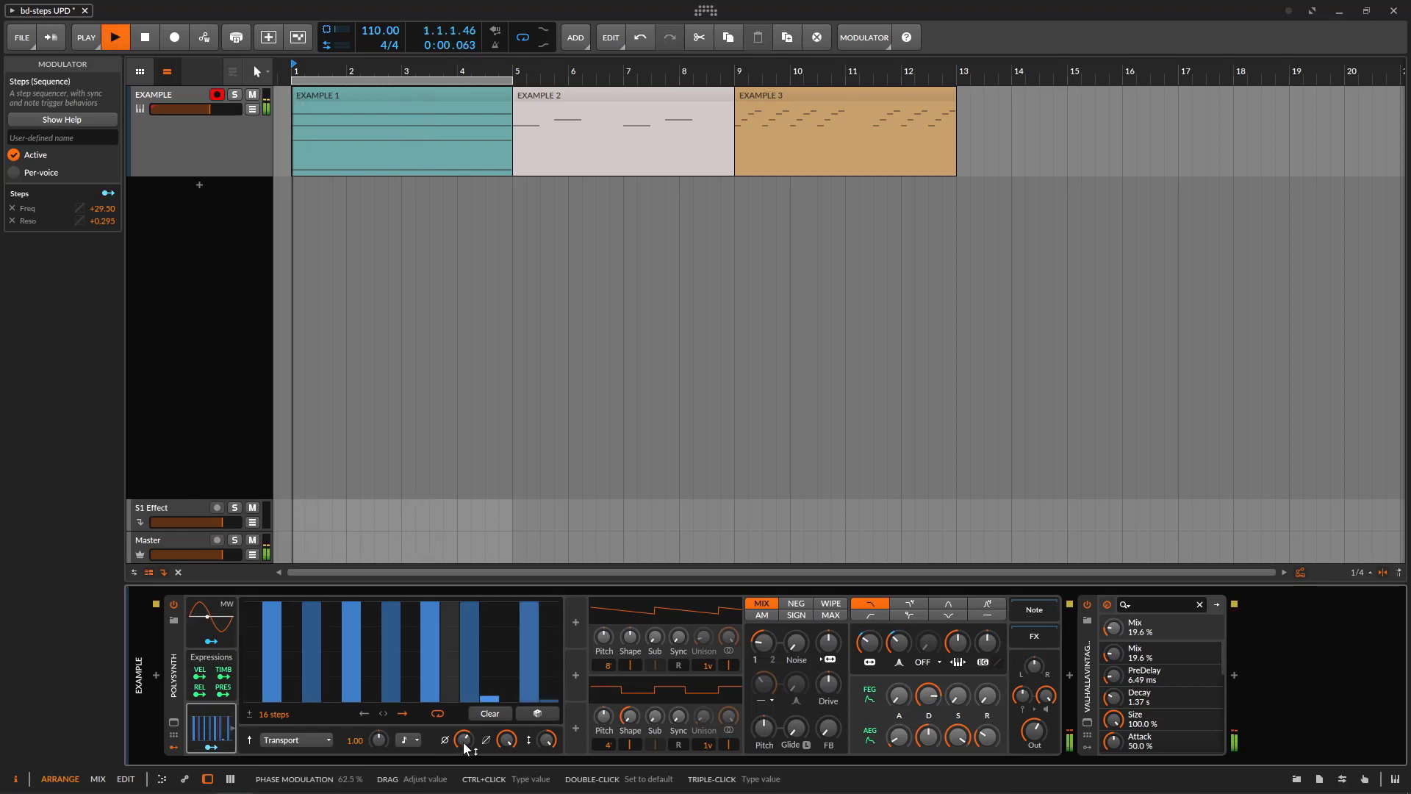
key("space")
key("space")
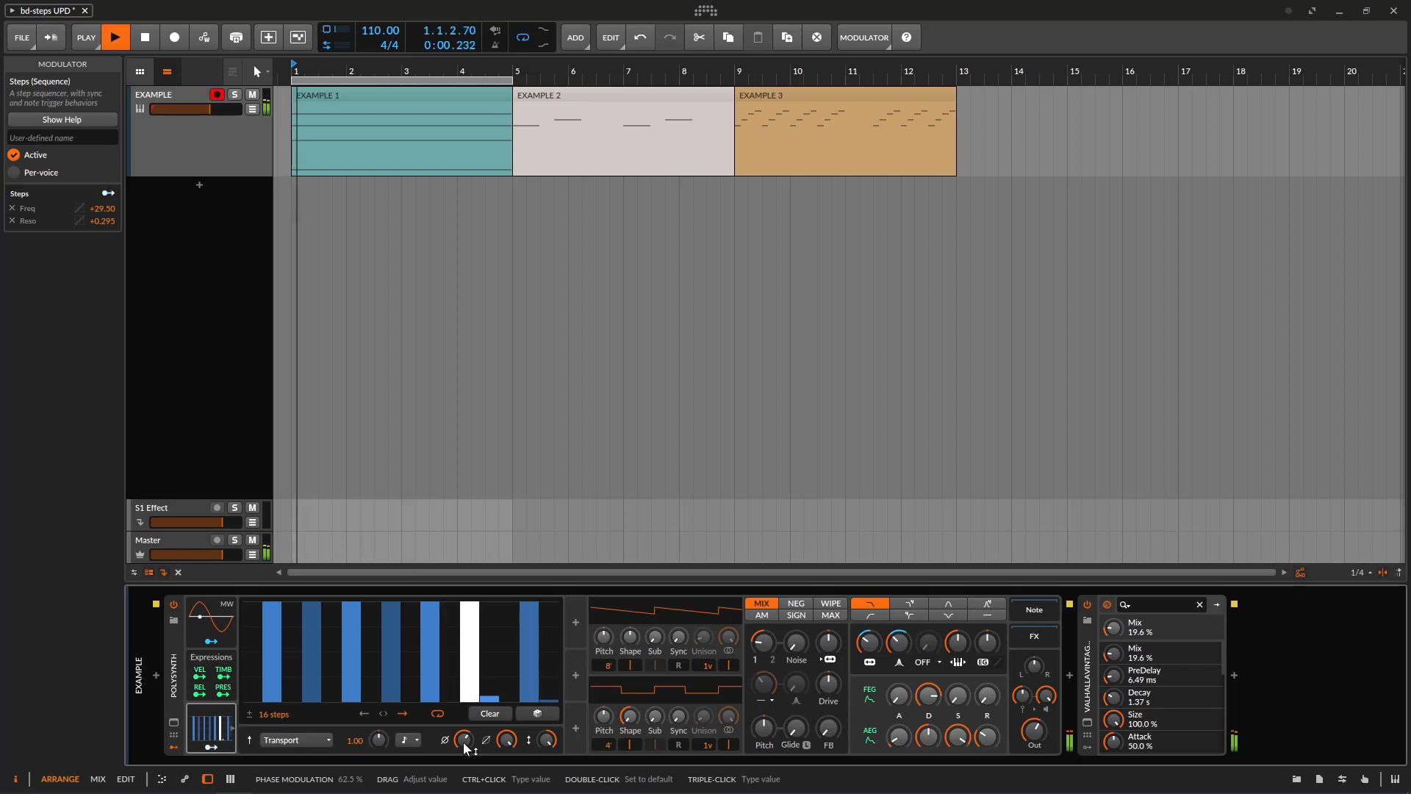
key("space")
key("space")
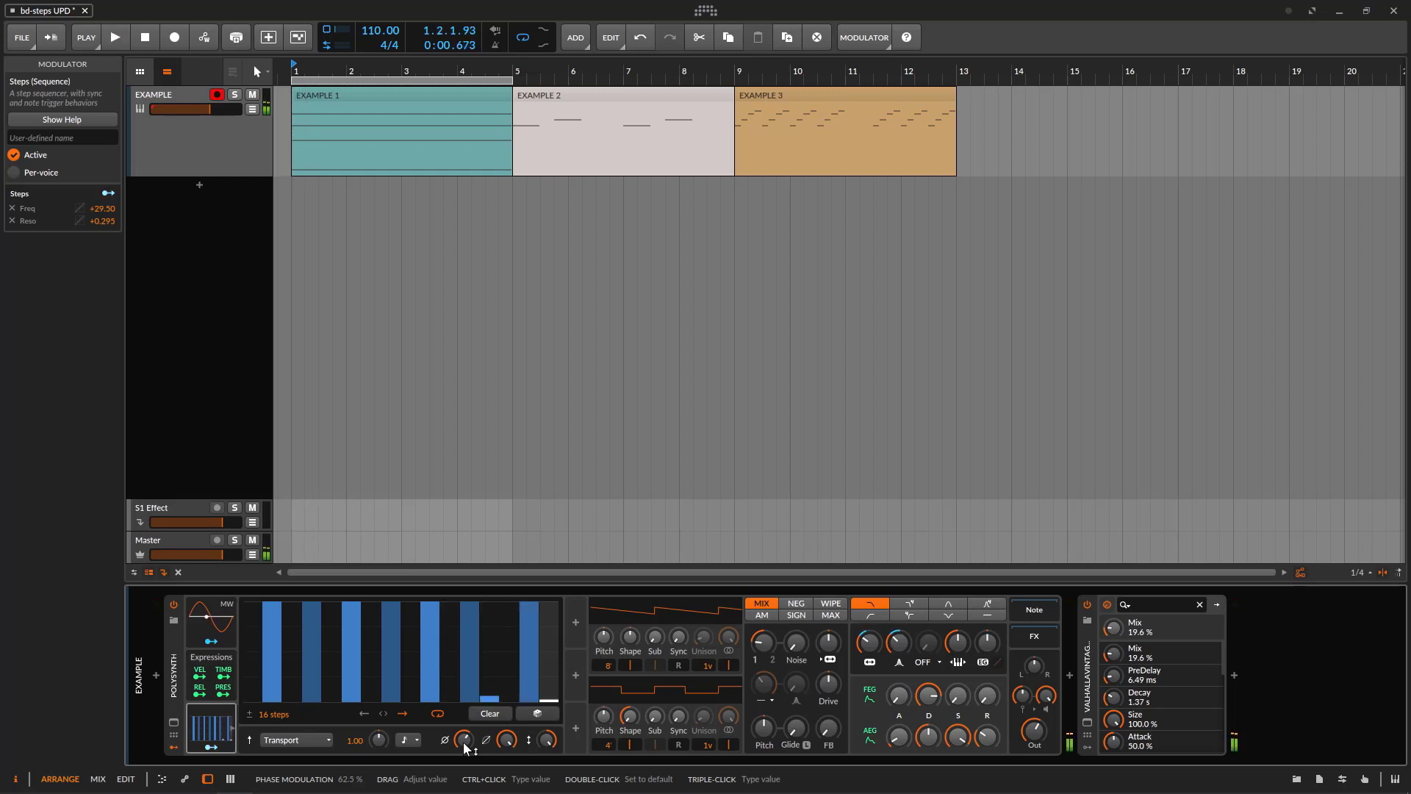
key("space")
key("space")
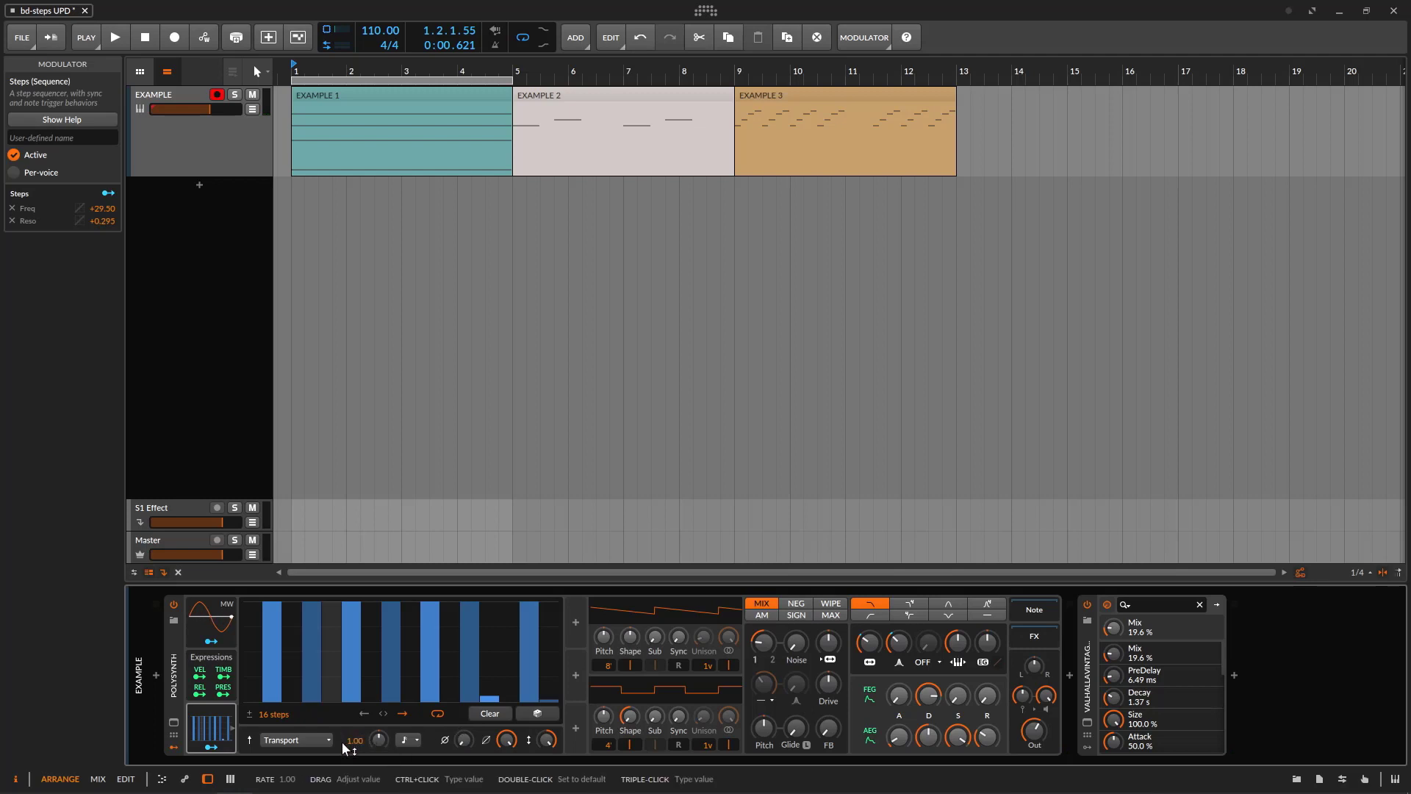
- Randomize the Steps pattern several times during playback, clear it and generate a new random 16-step pattern
left_click(539, 715)
key("space")
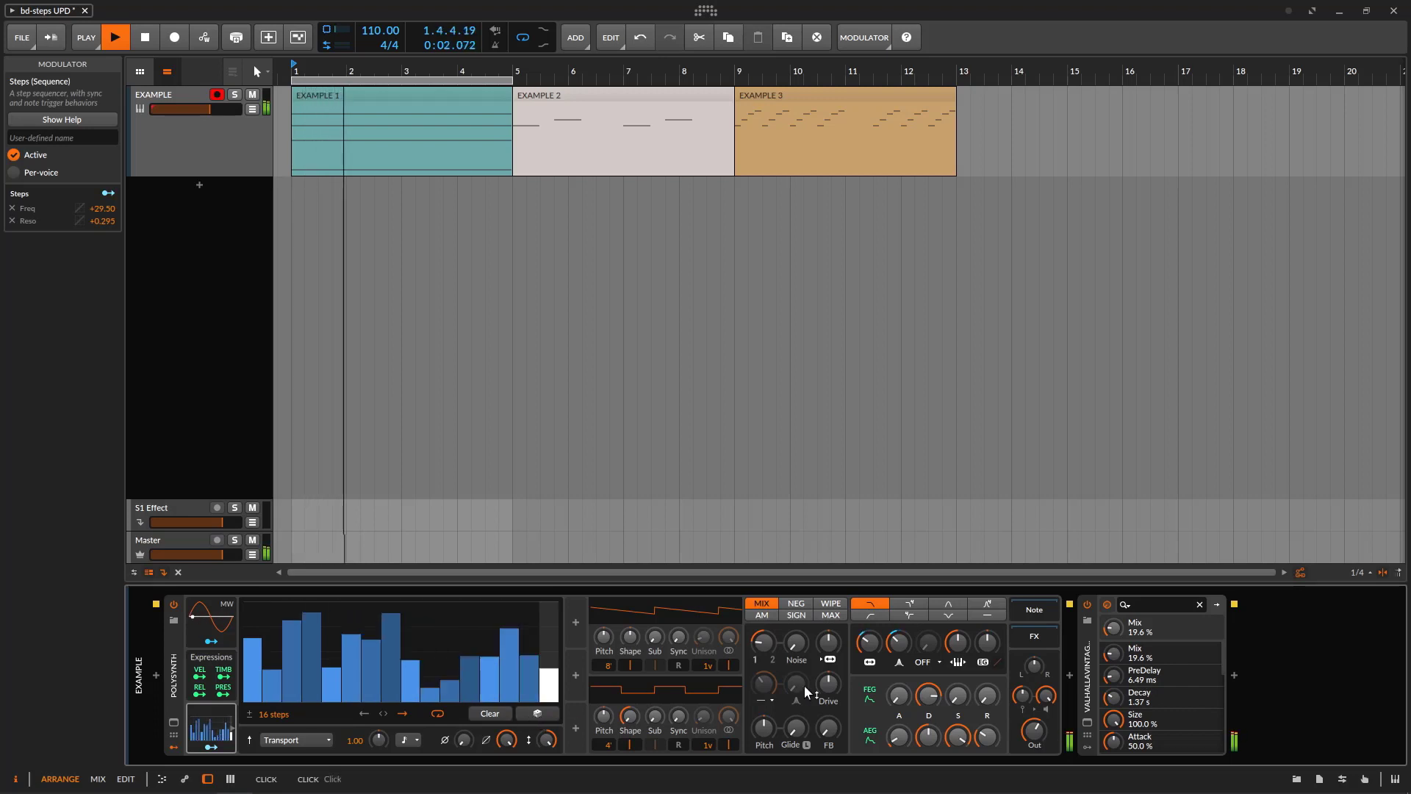
left_click(539, 714)
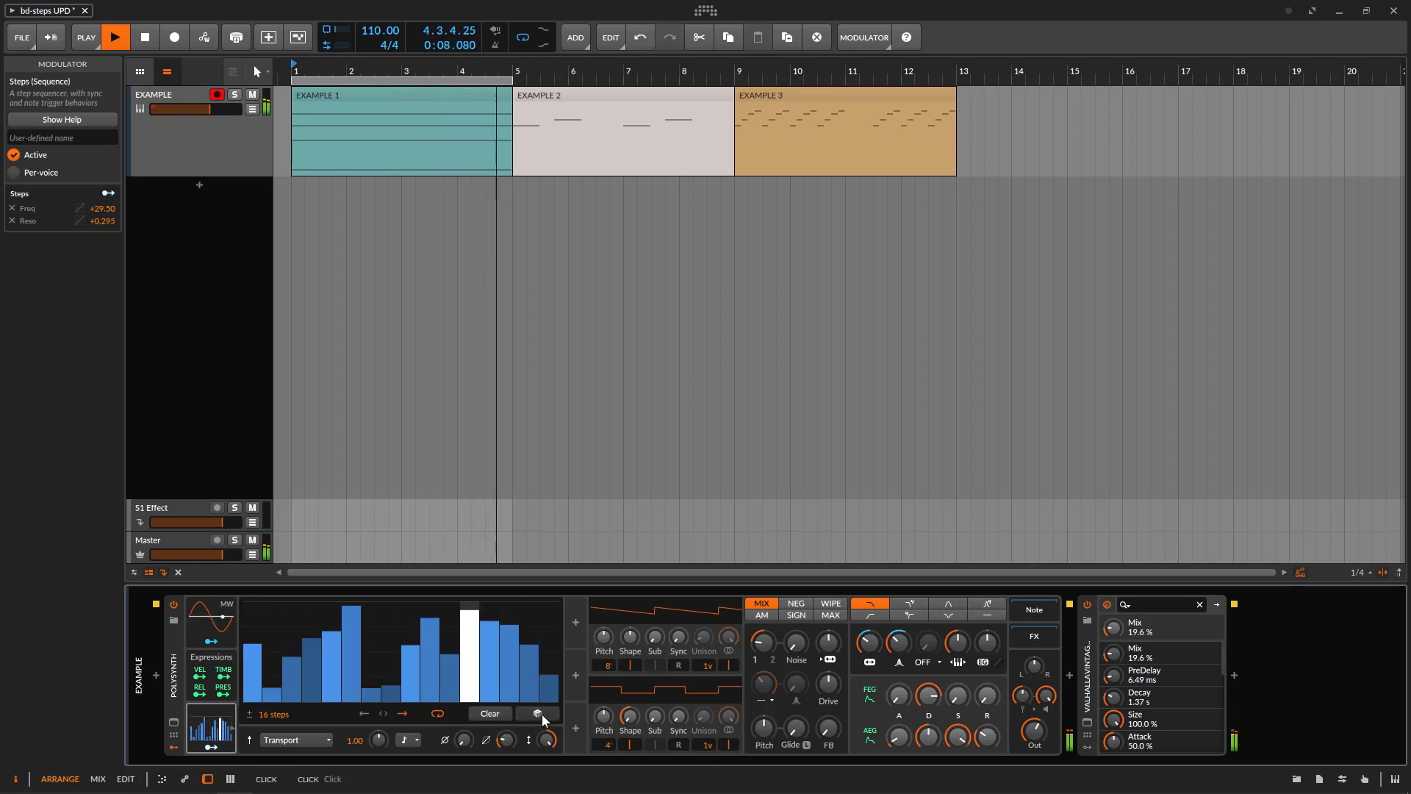
left_click(538, 714)
left_click(542, 716)
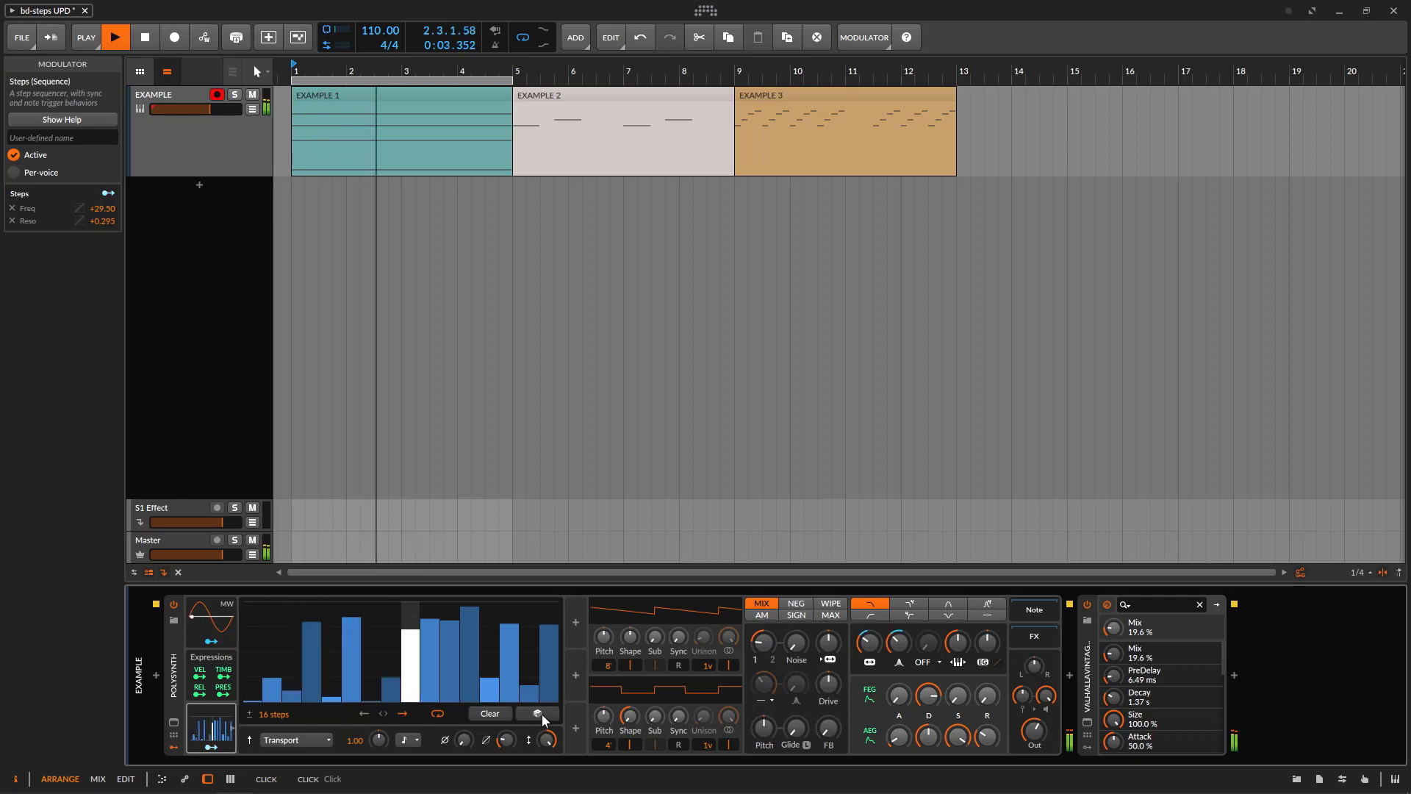
left_click(496, 714)
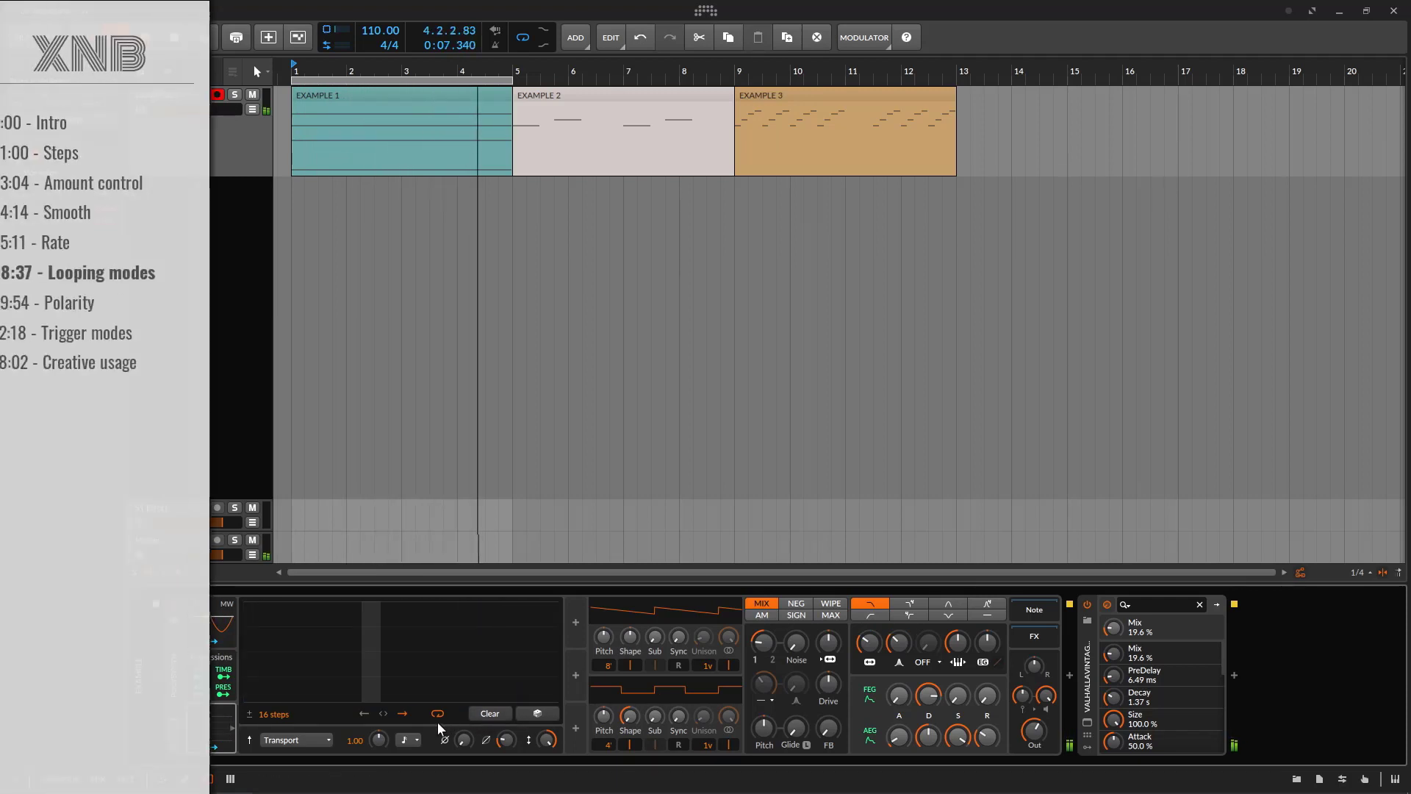
left_click(536, 713)
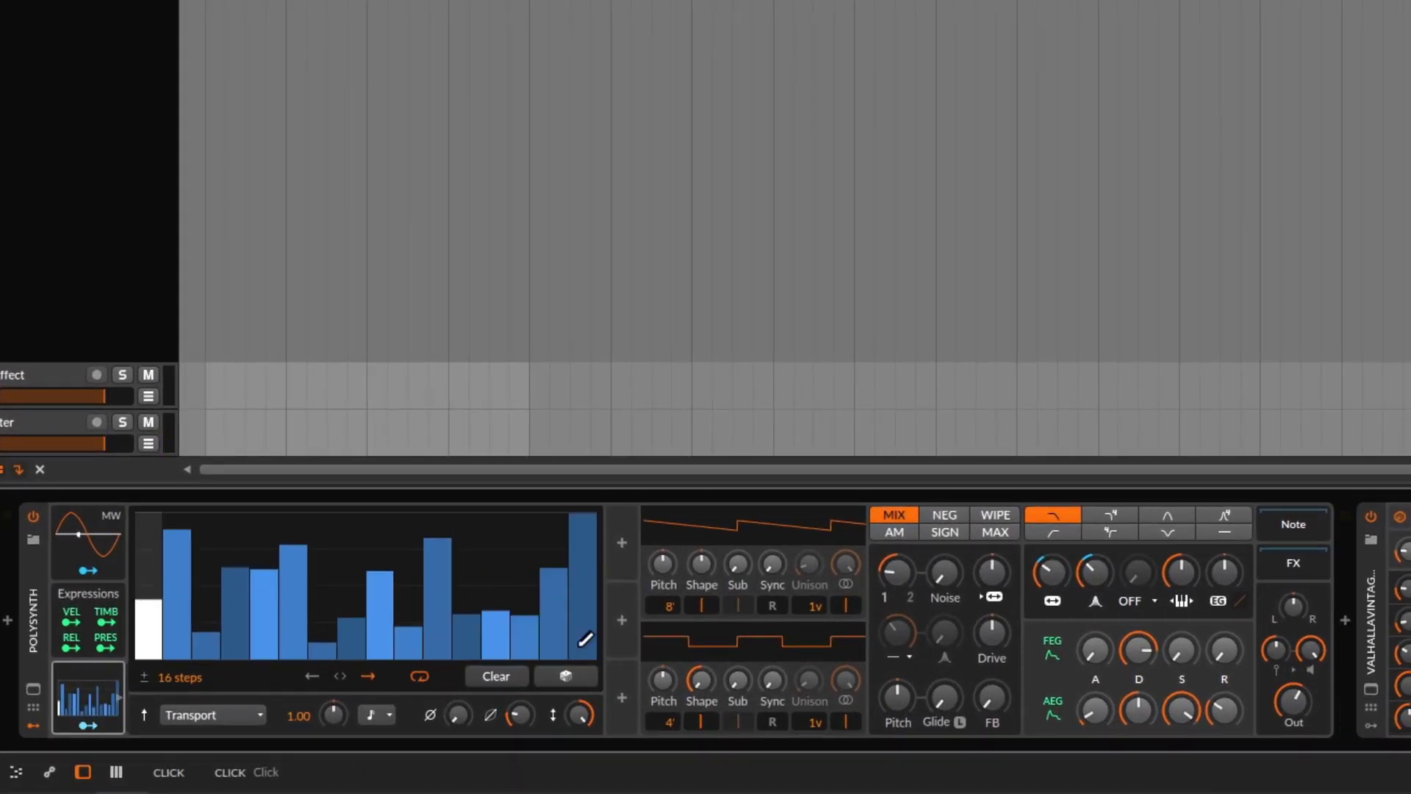
- Turn off the Steps modulator's looping and redraw step 16 at 70% and at a lower level during playback
left_click(420, 676)
key("space")
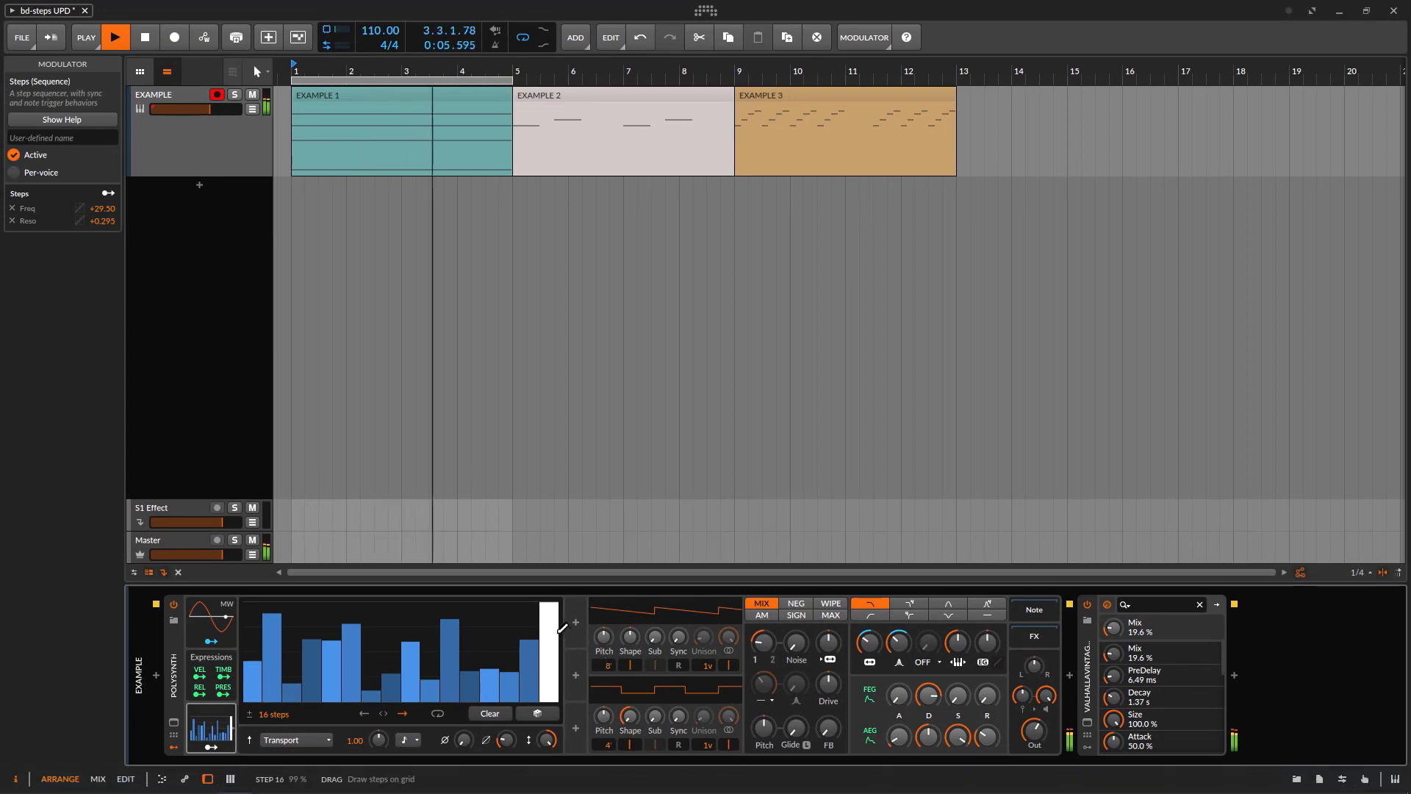
left_click(548, 642)
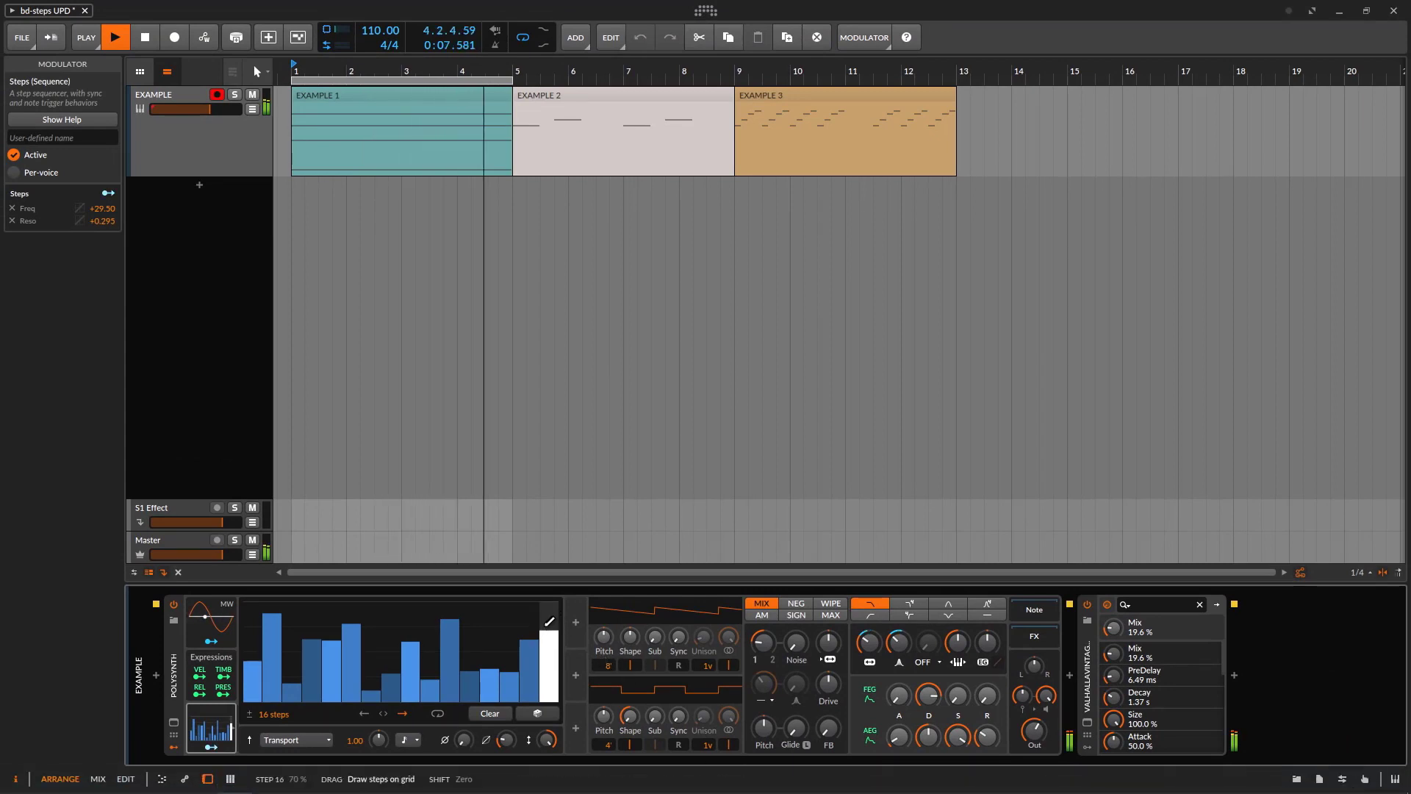
left_click(560, 626)
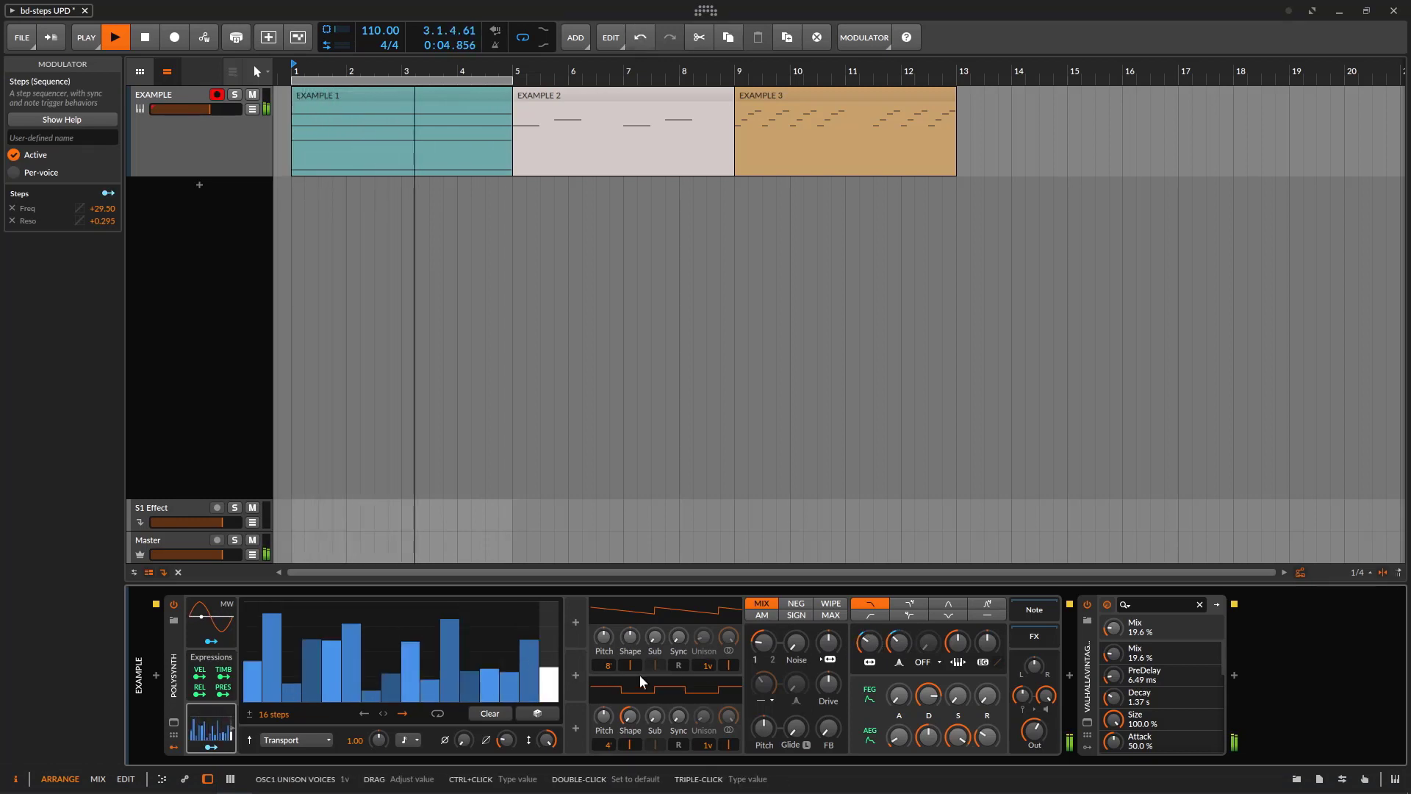
key("space")
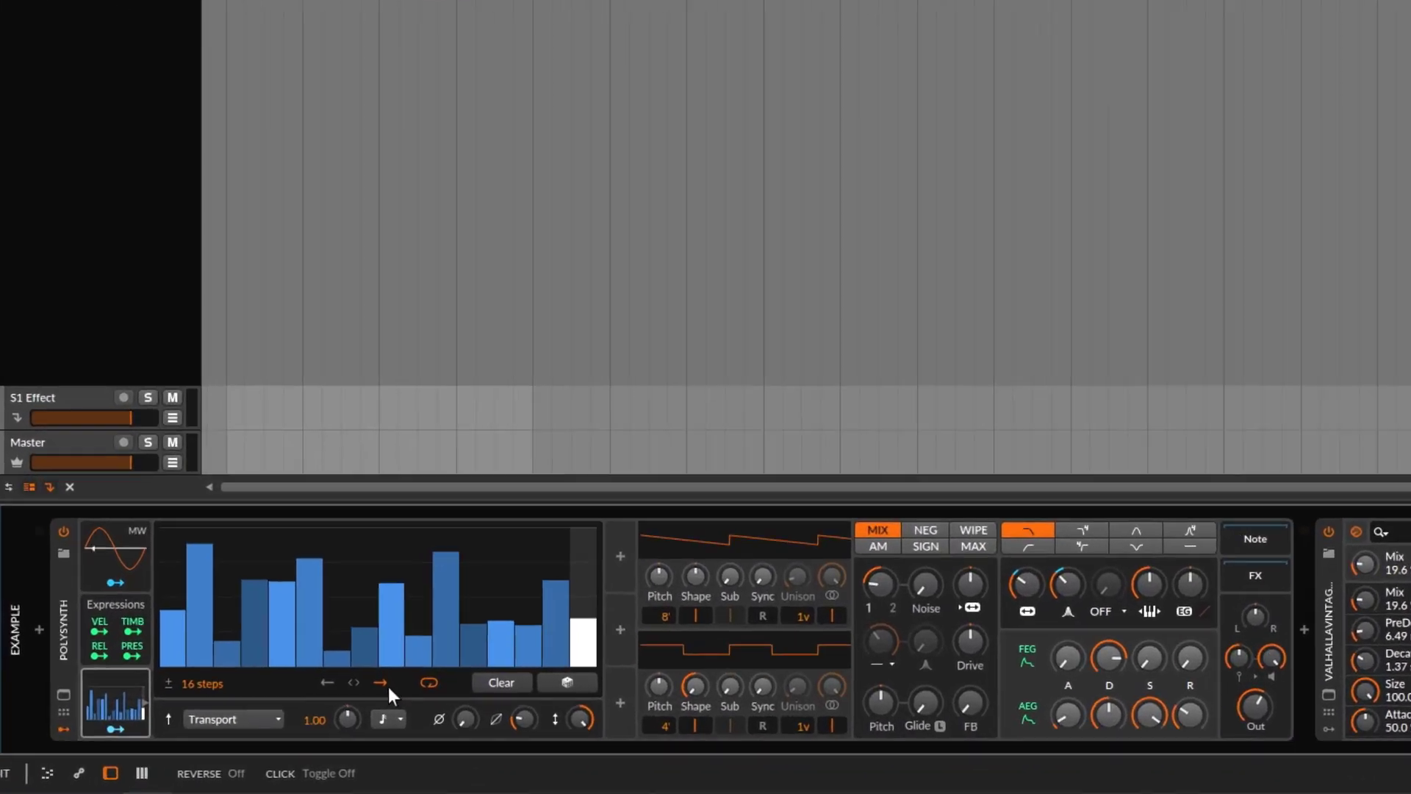
- Play the pattern in ping-pong and reverse directions, and switch ping-pong off so only reverse stays selected
key("space")
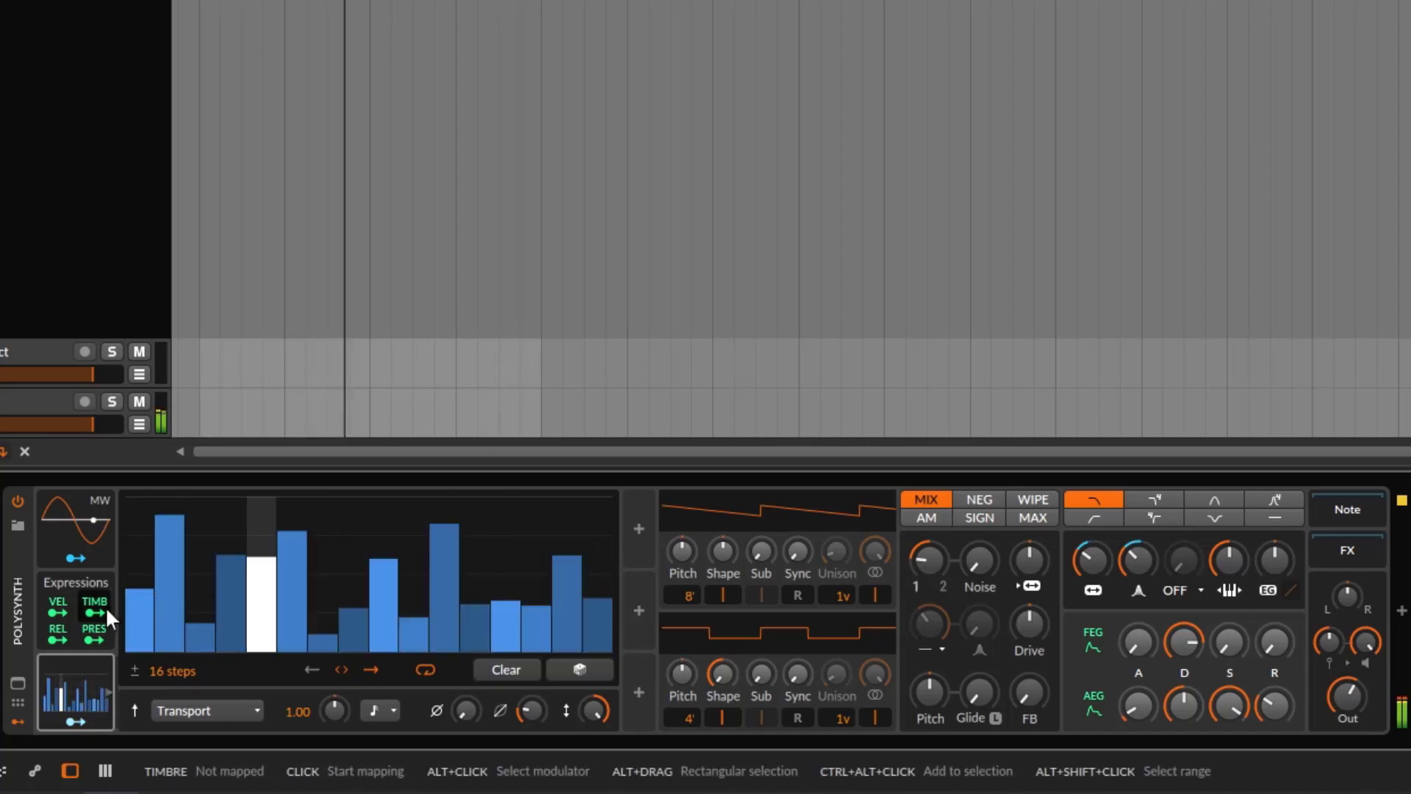
left_click(341, 670)
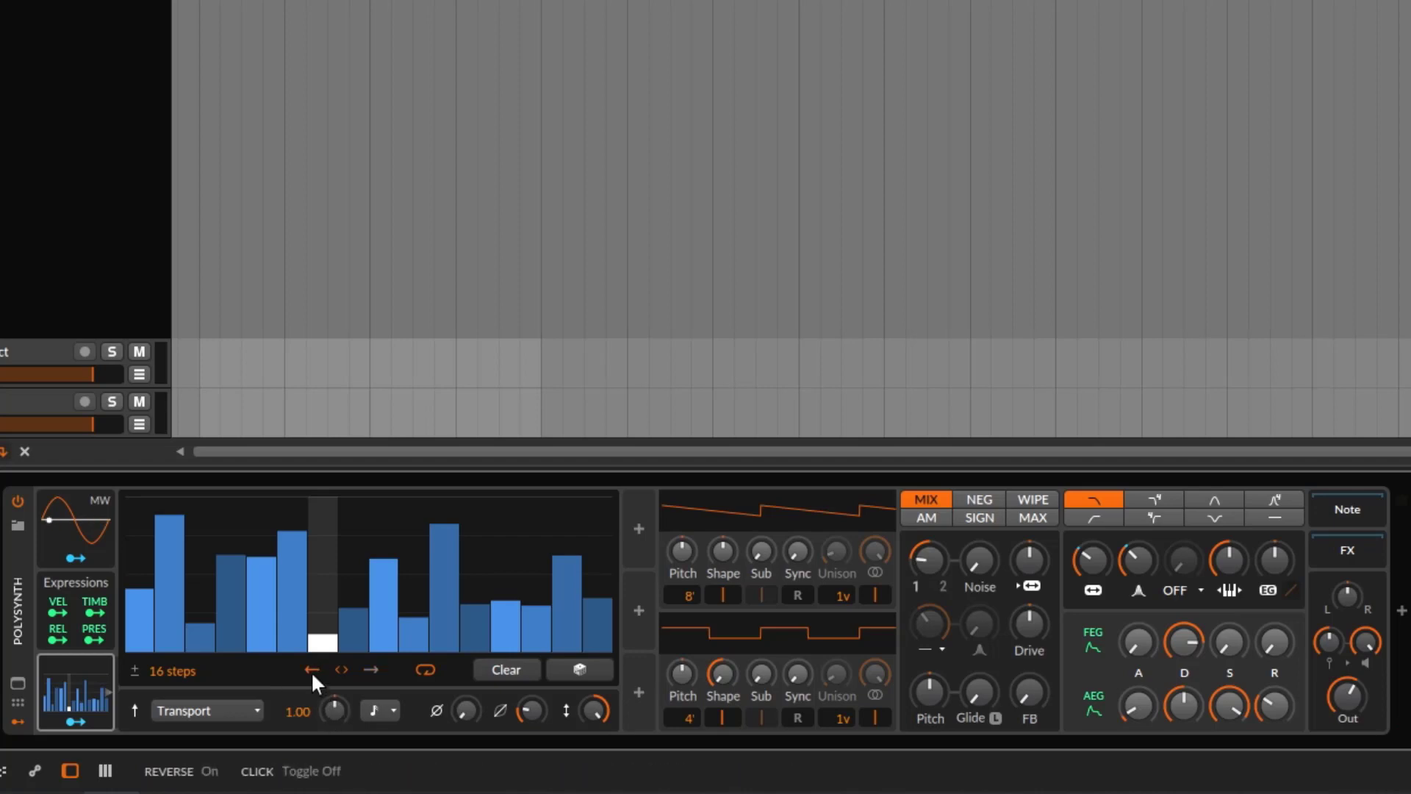
key("space")
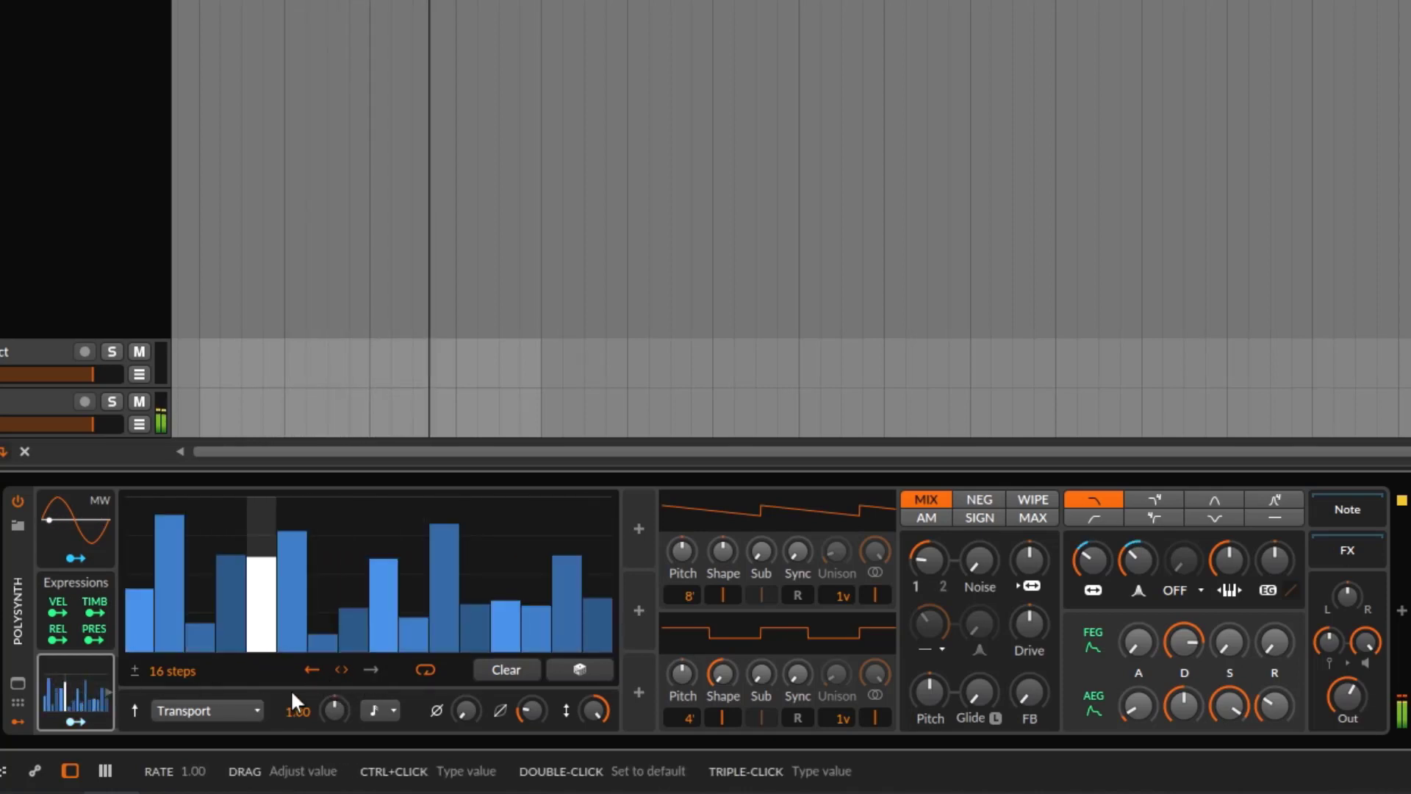
left_click(341, 668)
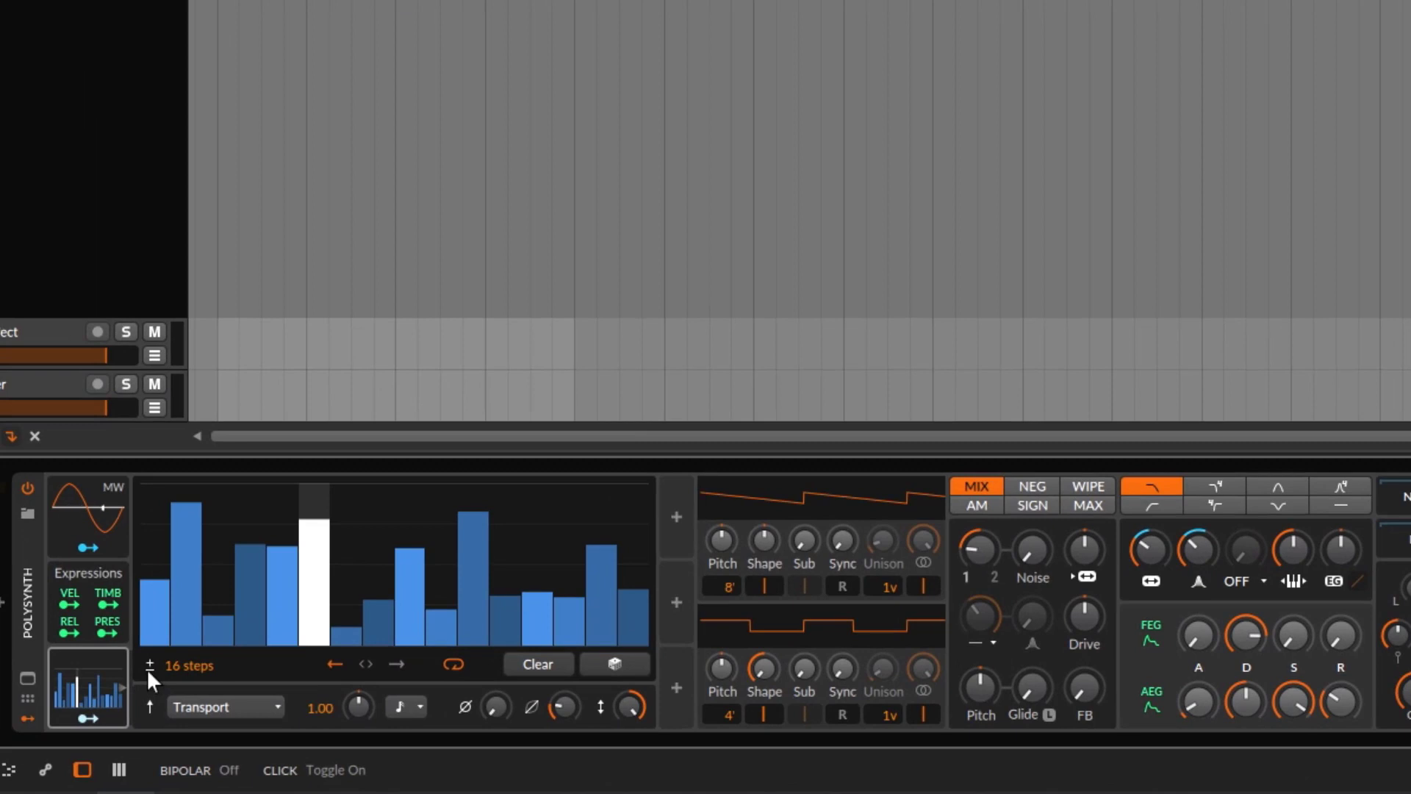
- Switch the Steps modulator to bipolar and vary the filter frequency between about 204 Hz and 162 Hz, before and during playback
left_click(149, 667)
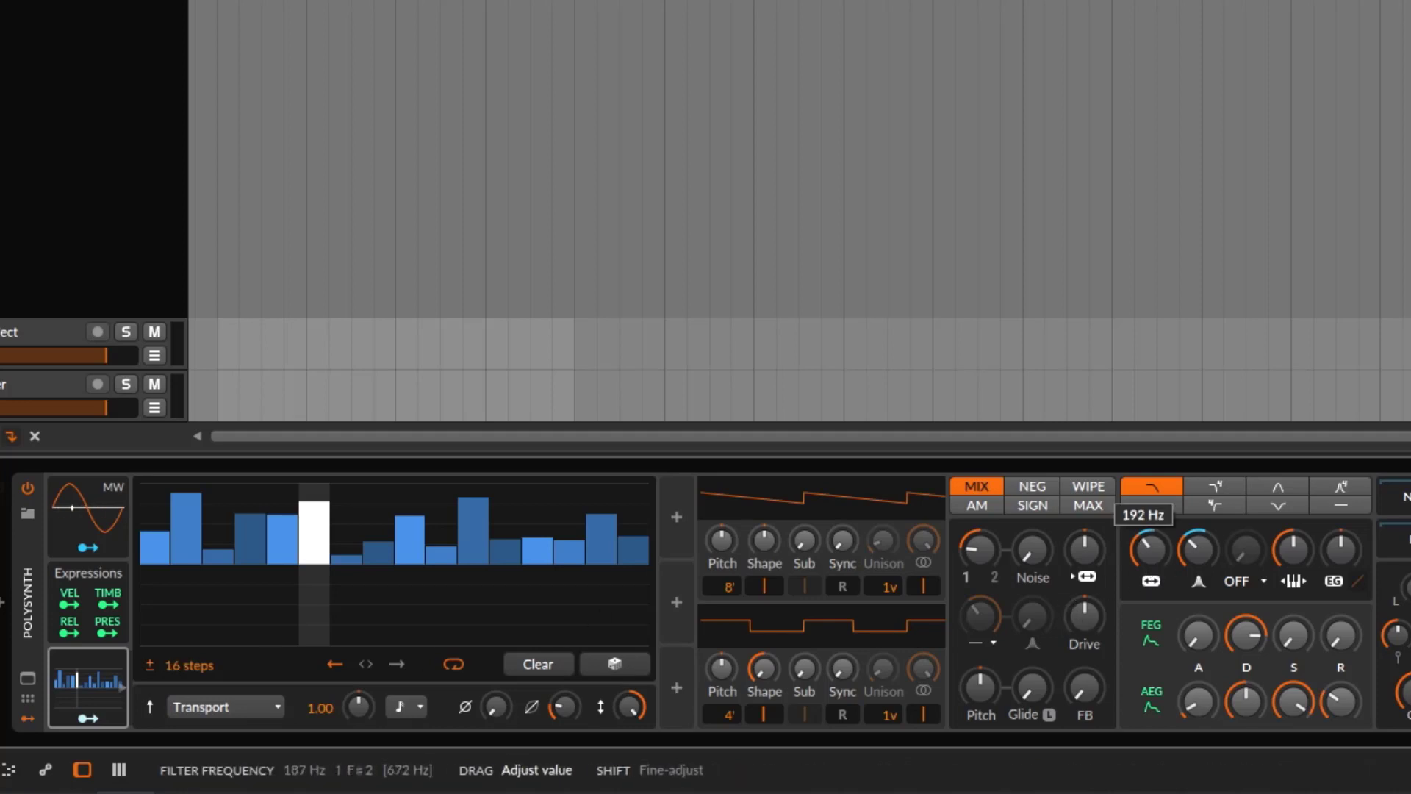
left_click_drag(1146, 548, 1146, 548)
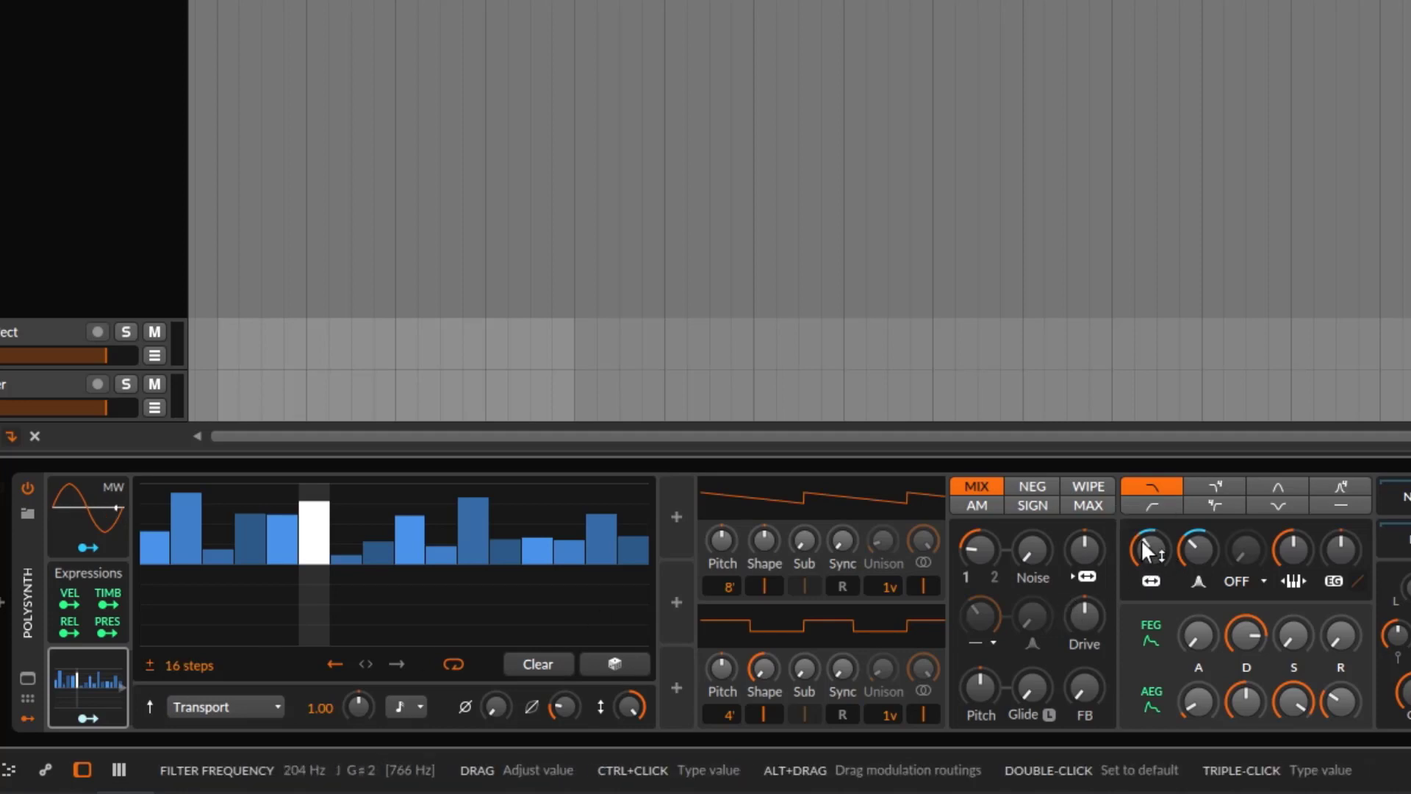
key("space")
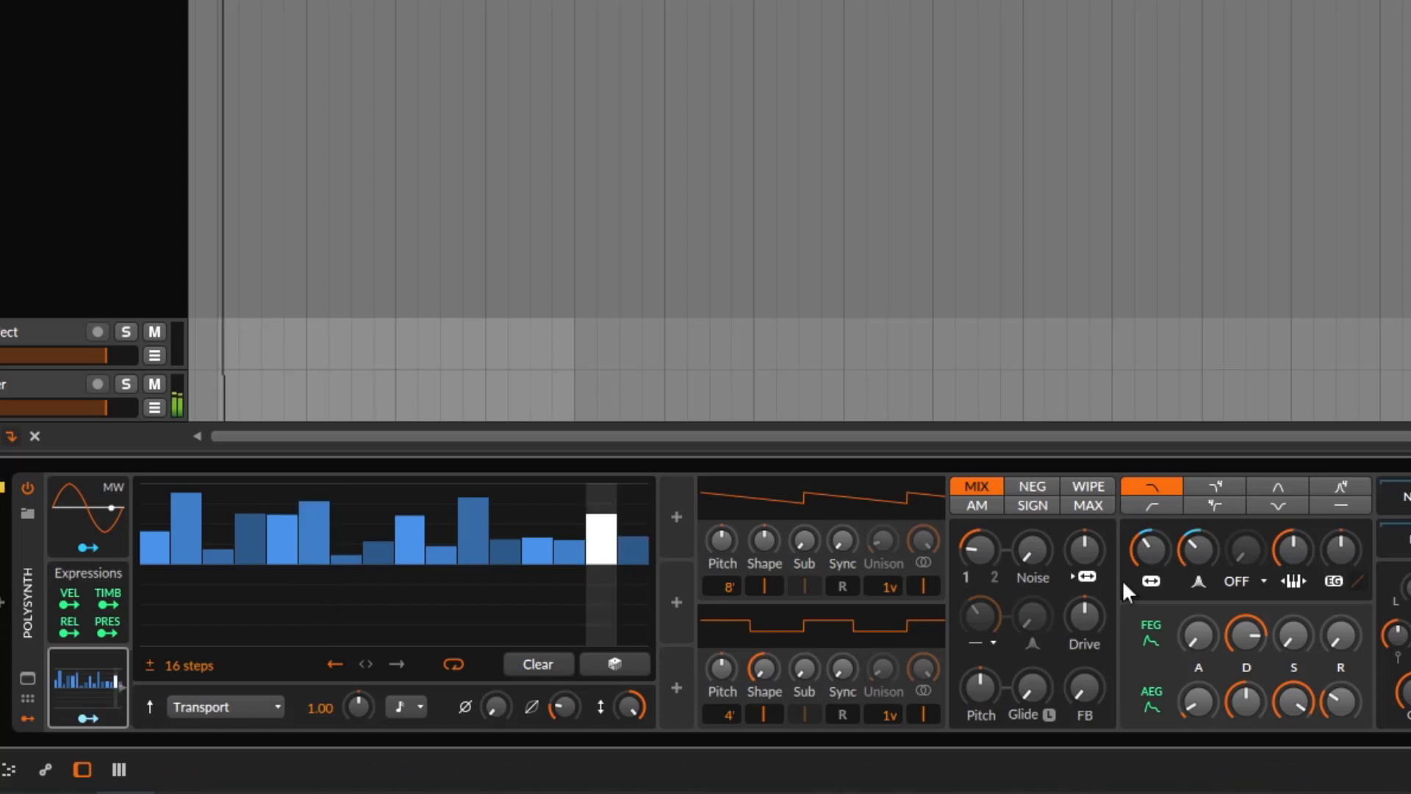
left_click_drag(1142, 542, 1142, 540)
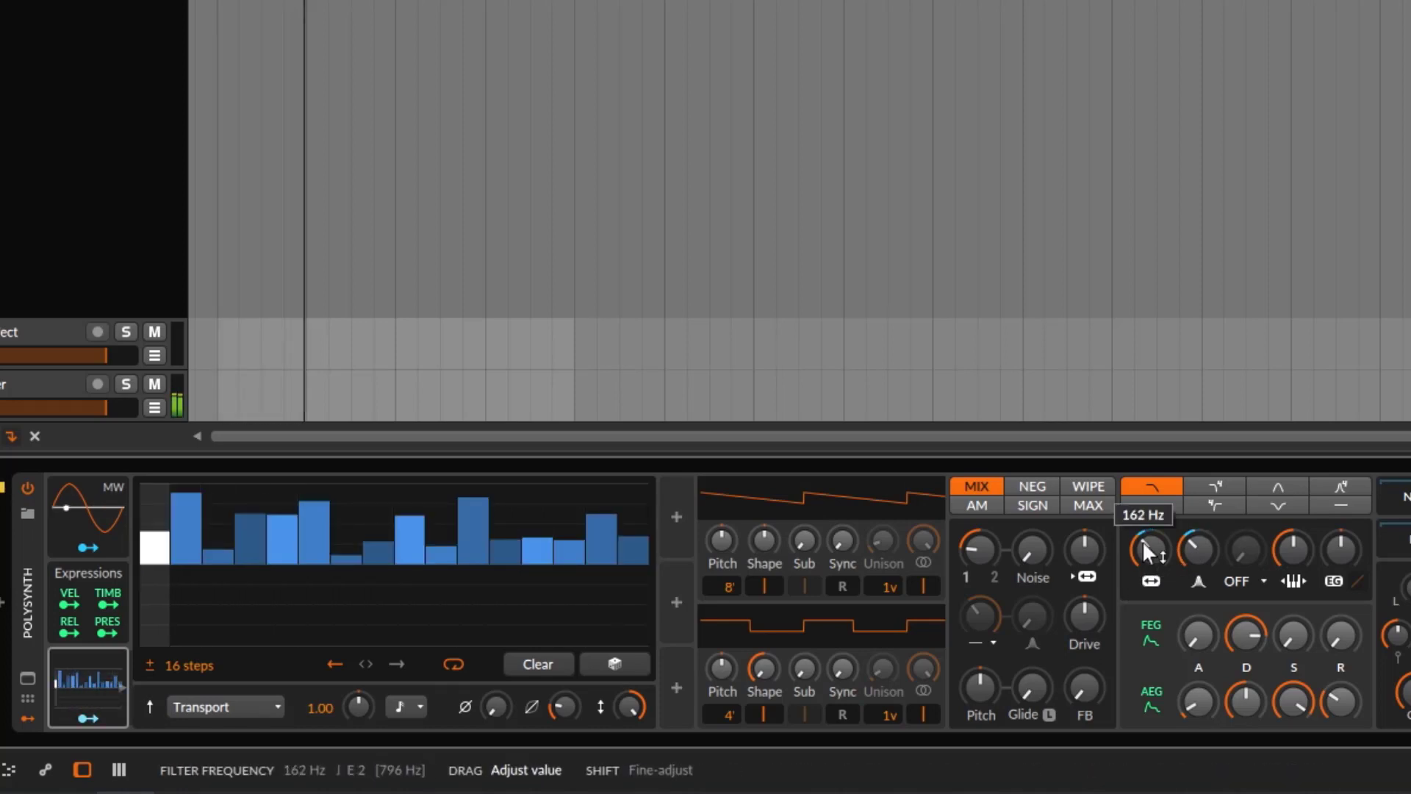
- Set the Steps direction to forward and raise the filter frequency to 576 Hz while trying out the modulation amount
left_click(397, 664)
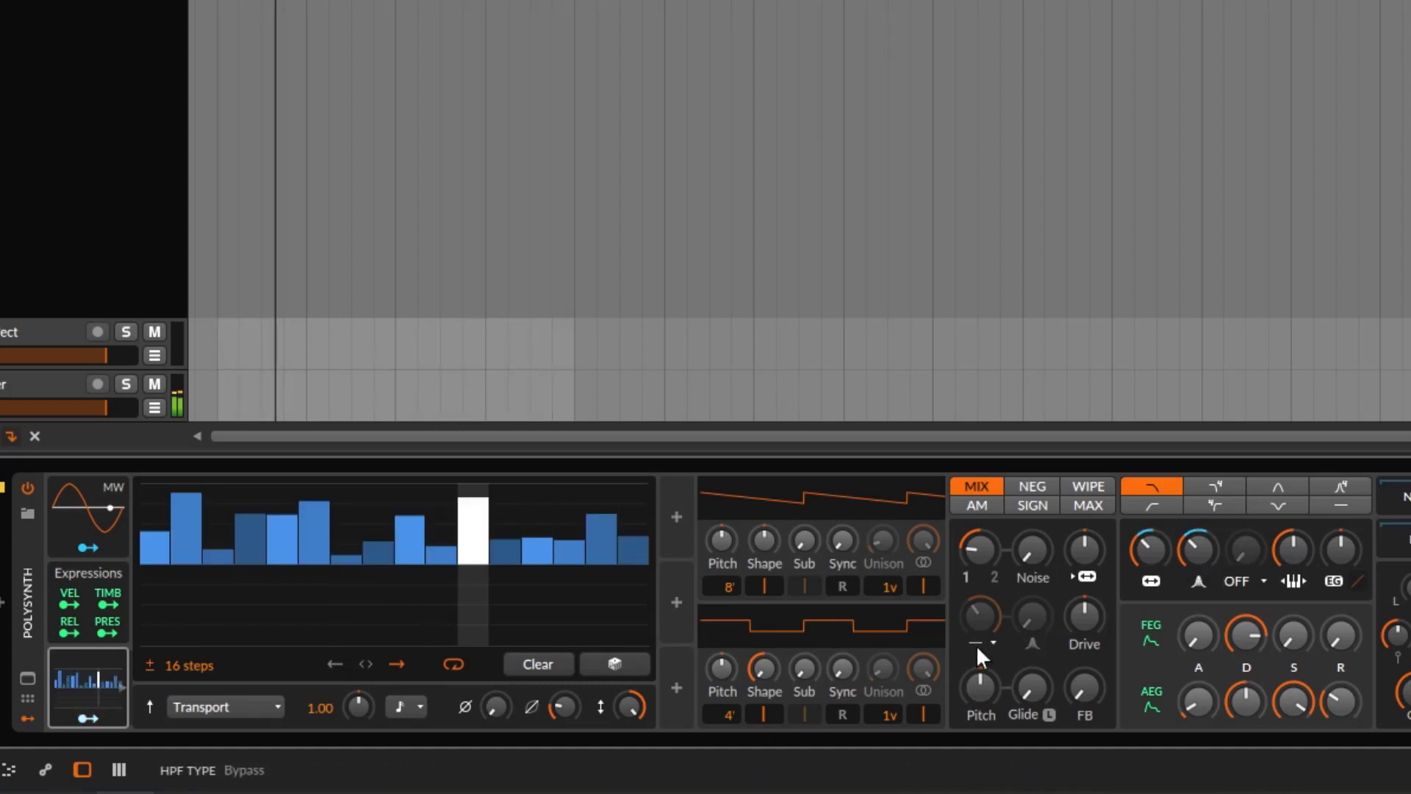
mouse_move(630, 706)
left_mouse_down()
mouse_move(630, 739)
mouse_move(627, 702)
left_mouse_up()
left_click_drag(1154, 557, 1154, 527)
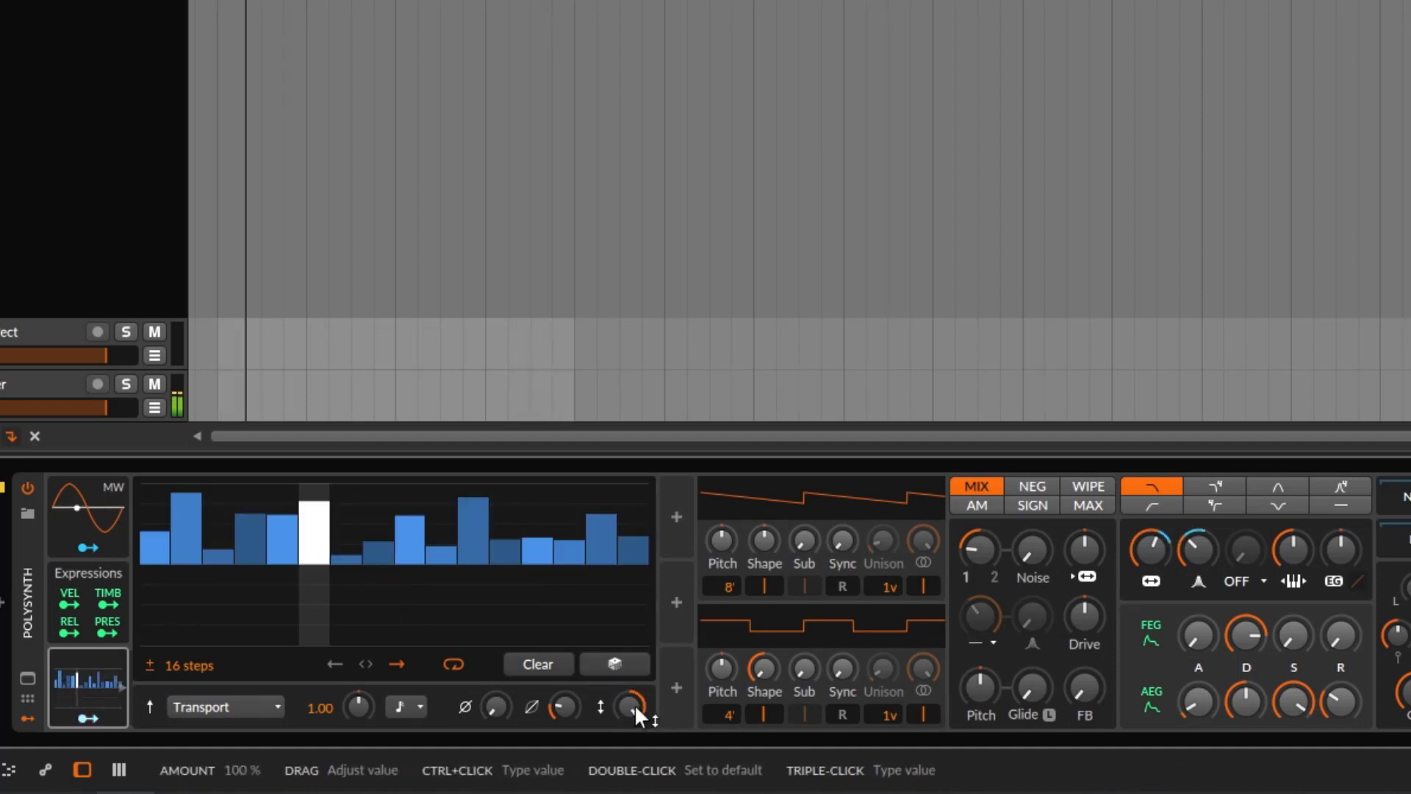
left_click_drag(1151, 550, 1151, 540)
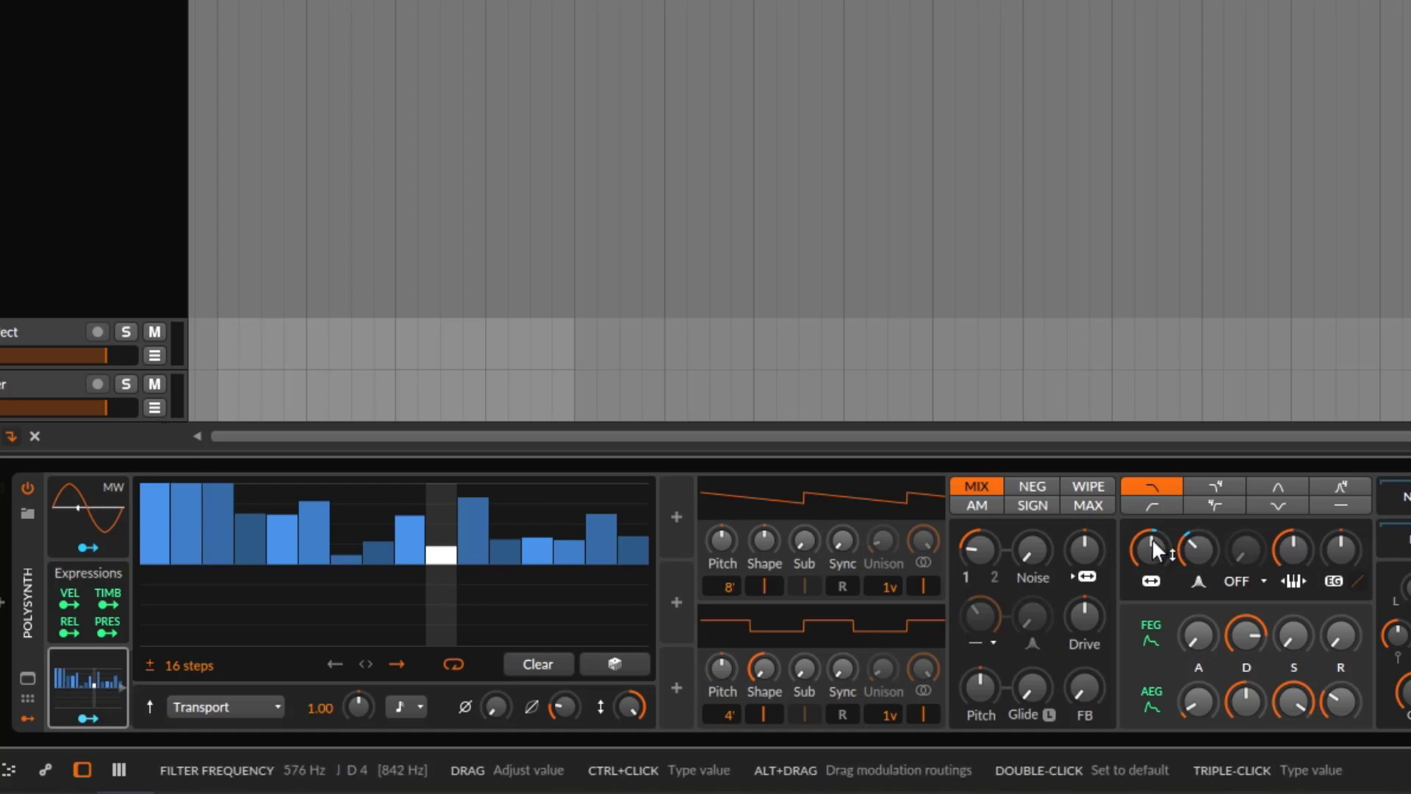
- Redraw the bipolar steps as a pattern alternating between 100% and -100%
left_click_drag(188, 512, 218, 645)
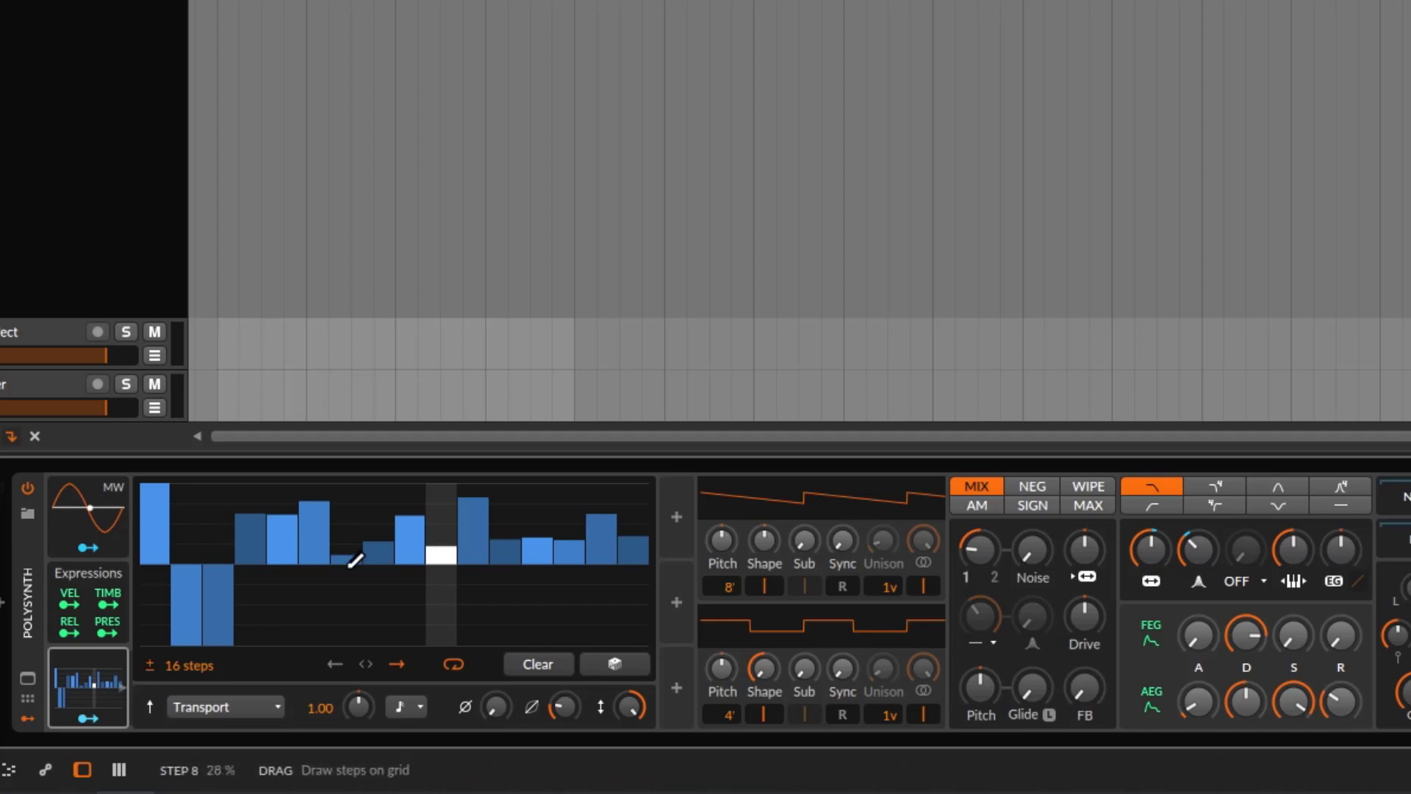
left_click_drag(232, 609, 235, 450)
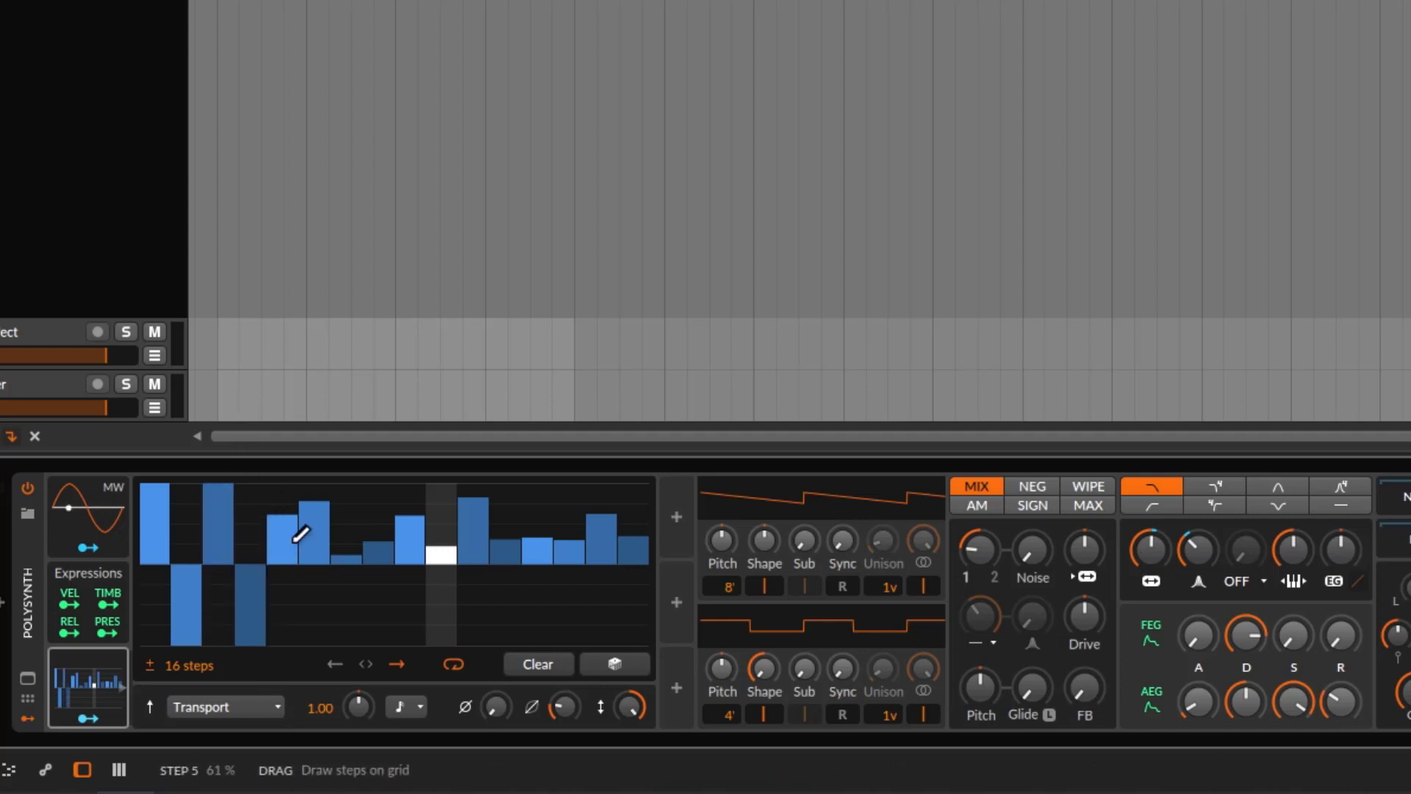
mouse_move(301, 534)
left_mouse_down()
mouse_move(333, 507)
mouse_move(332, 665)
left_mouse_up()
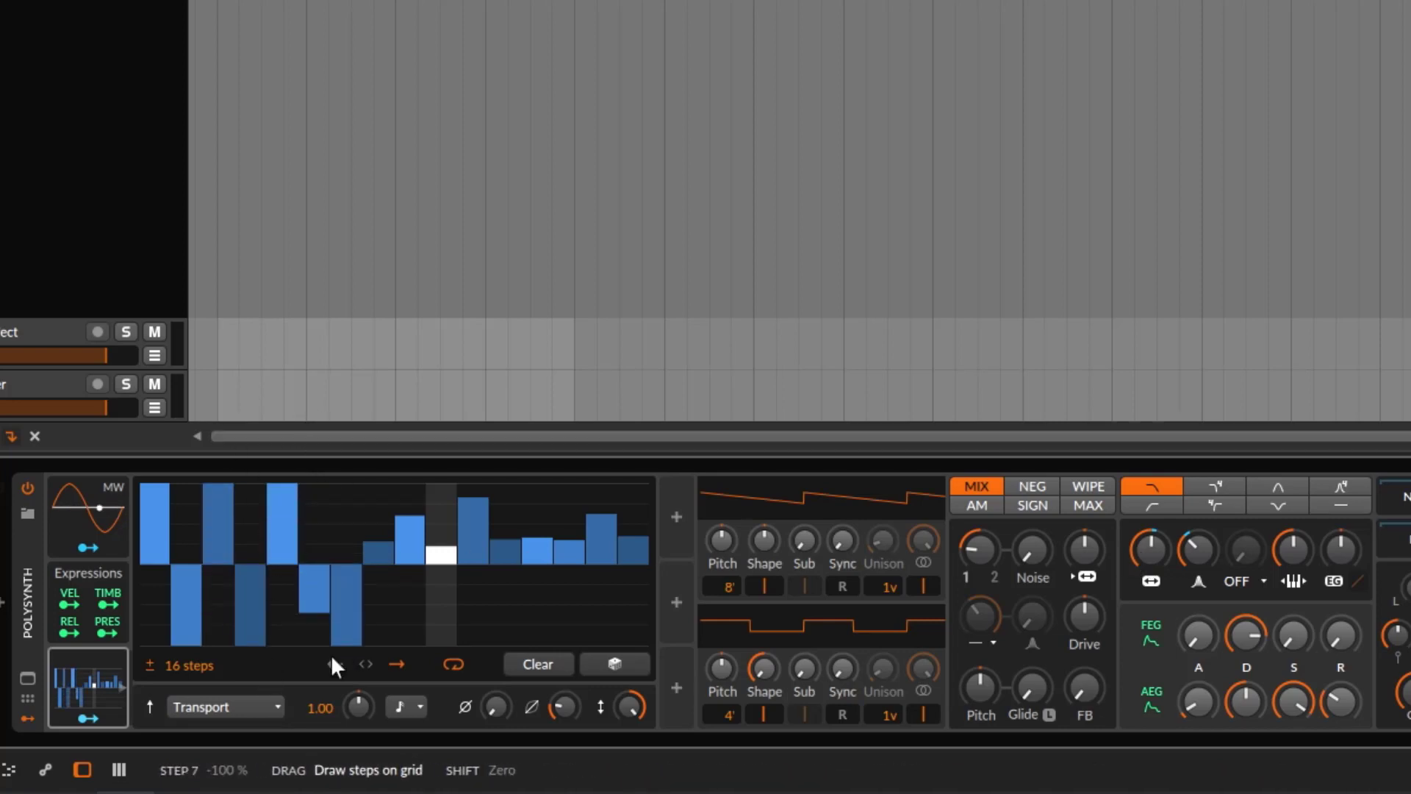
left_click_drag(344, 613, 359, 444)
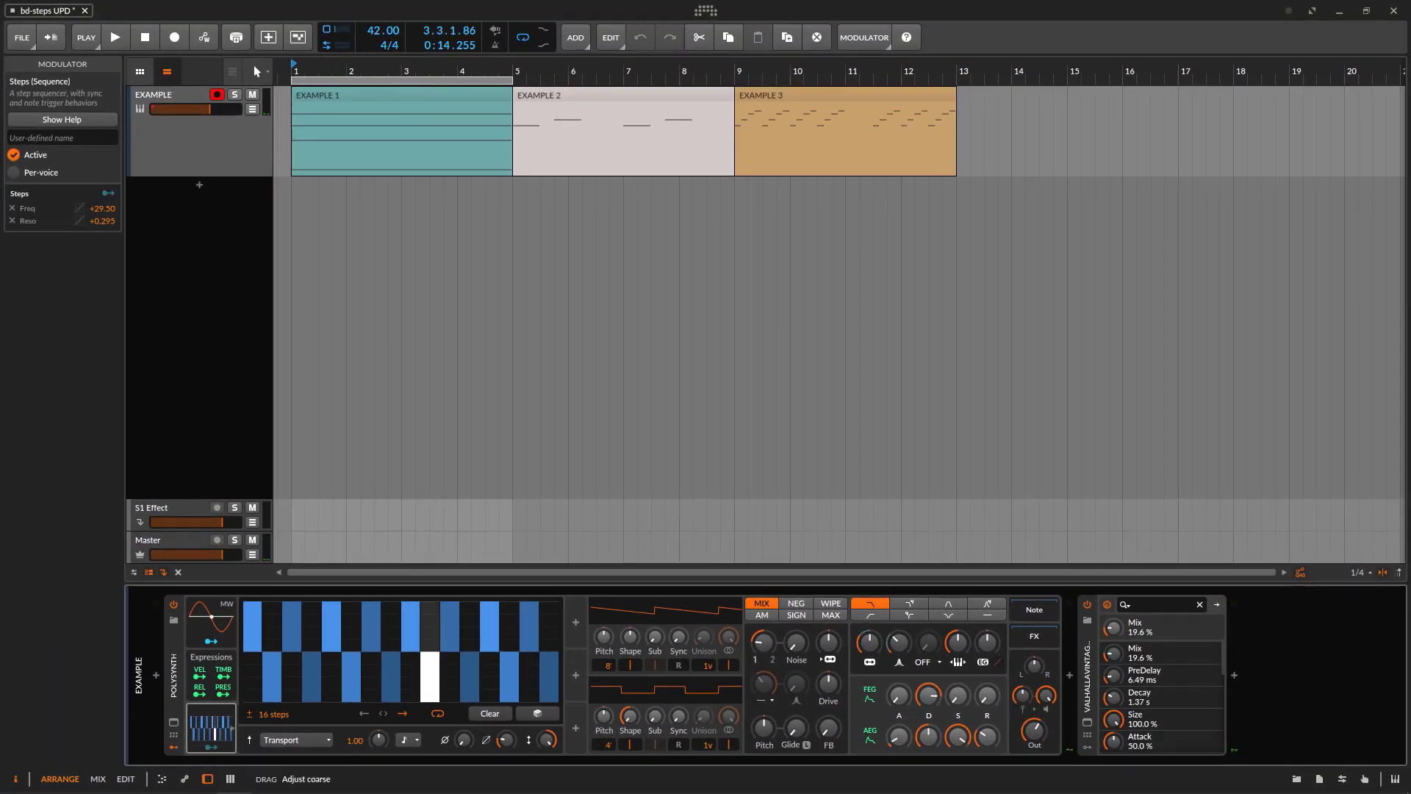
- Play the alternating pattern at 42 BPM, stop it and remove the Steps modulation from the filter resonance
key("space")
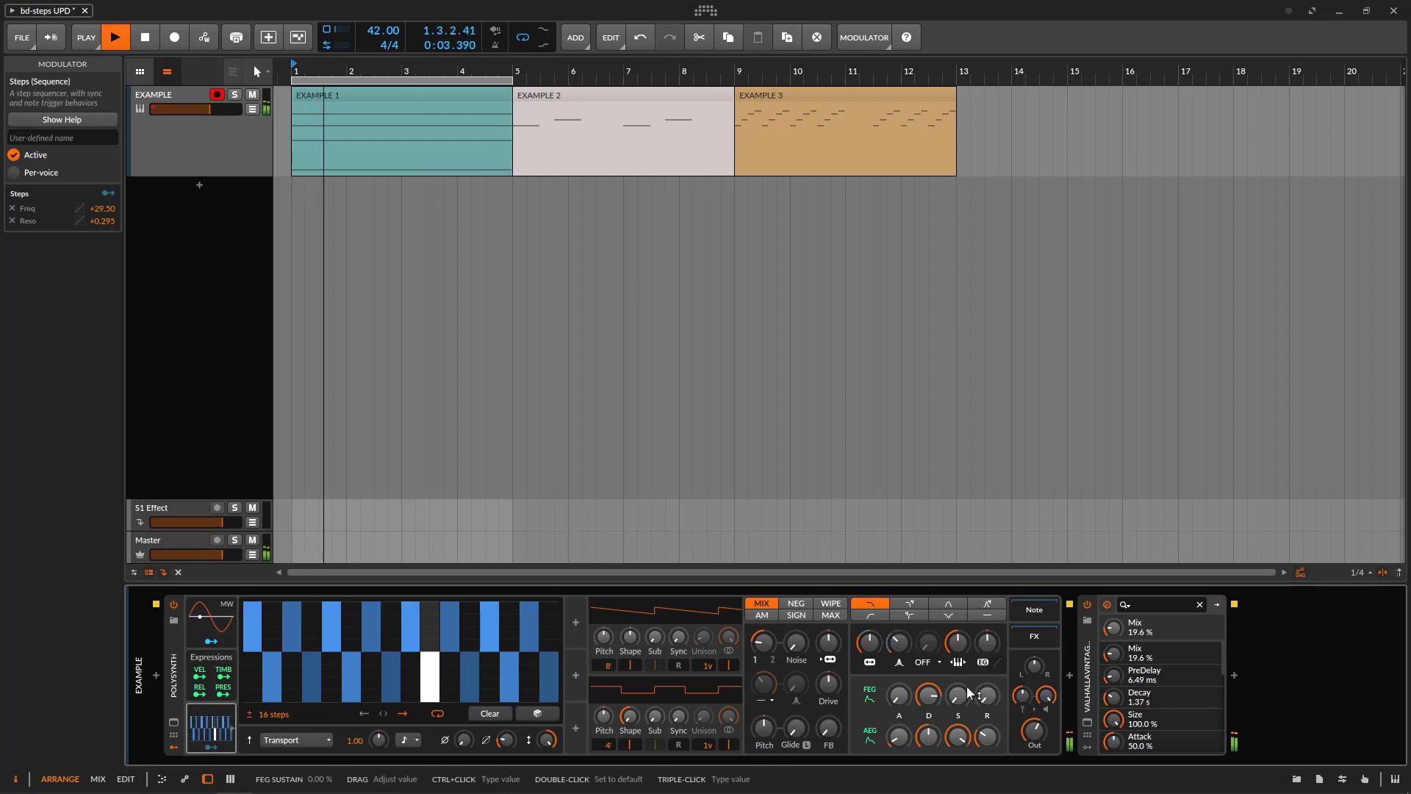
key("space")
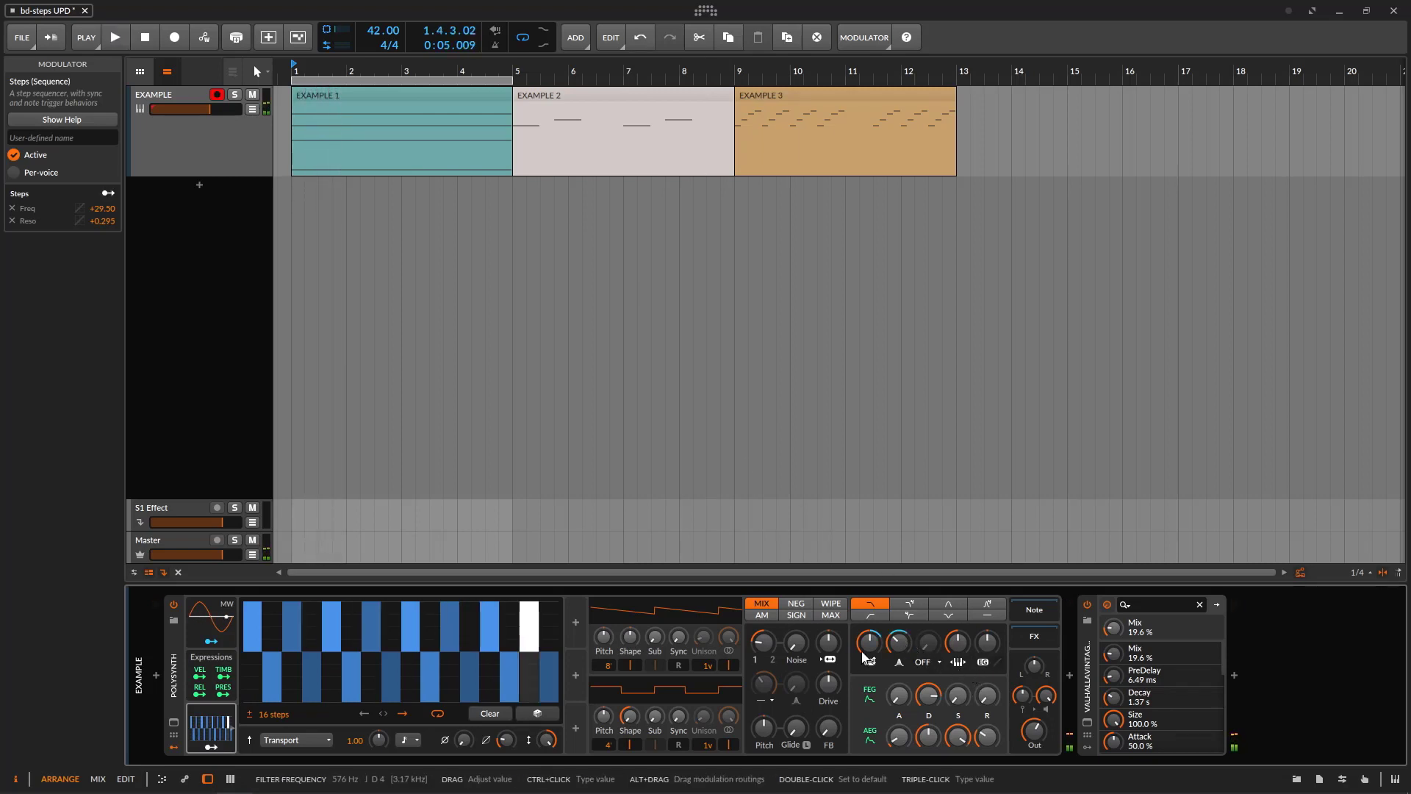
right_click(901, 650)
left_click(1053, 778)
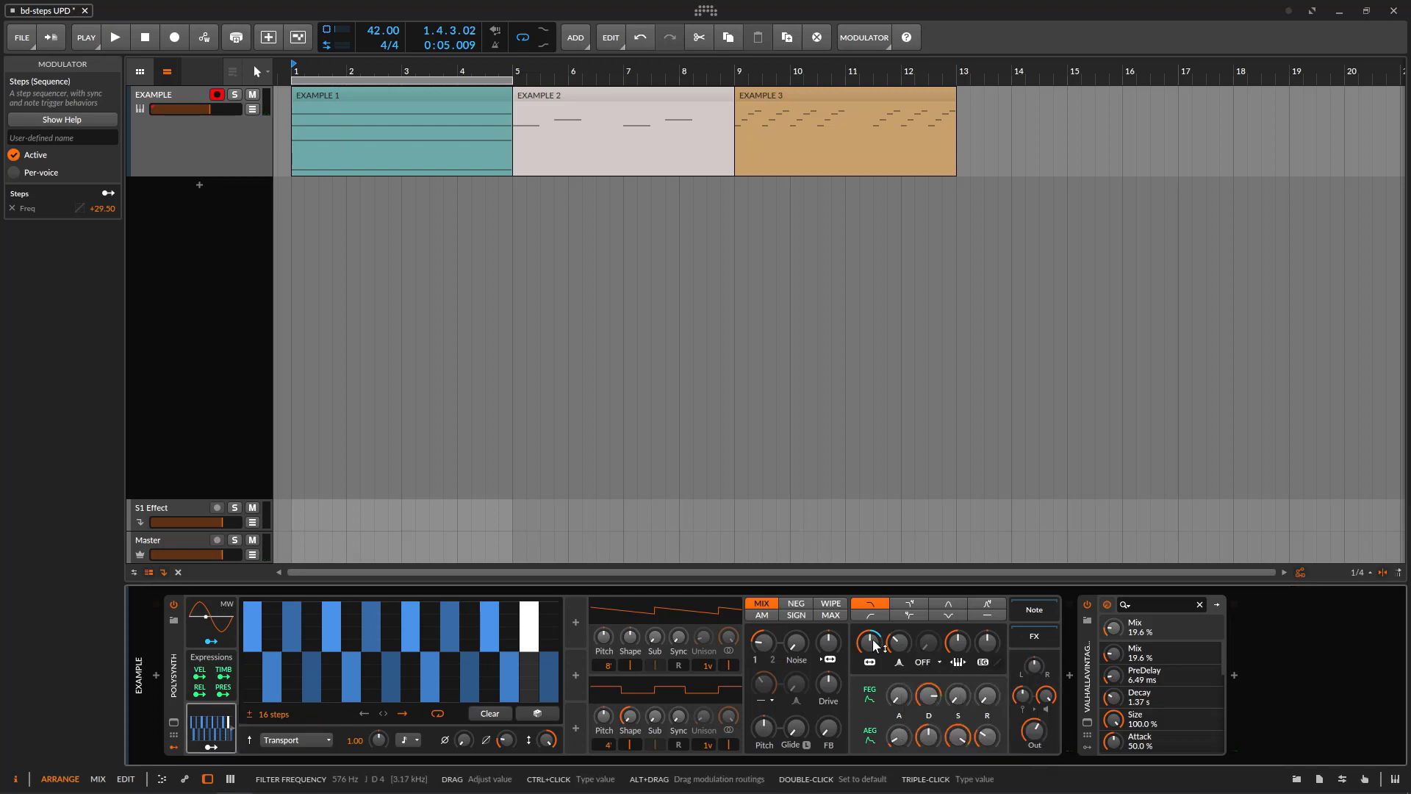
- Start playback again and raise the project tempo to 103 BPM
key("space")
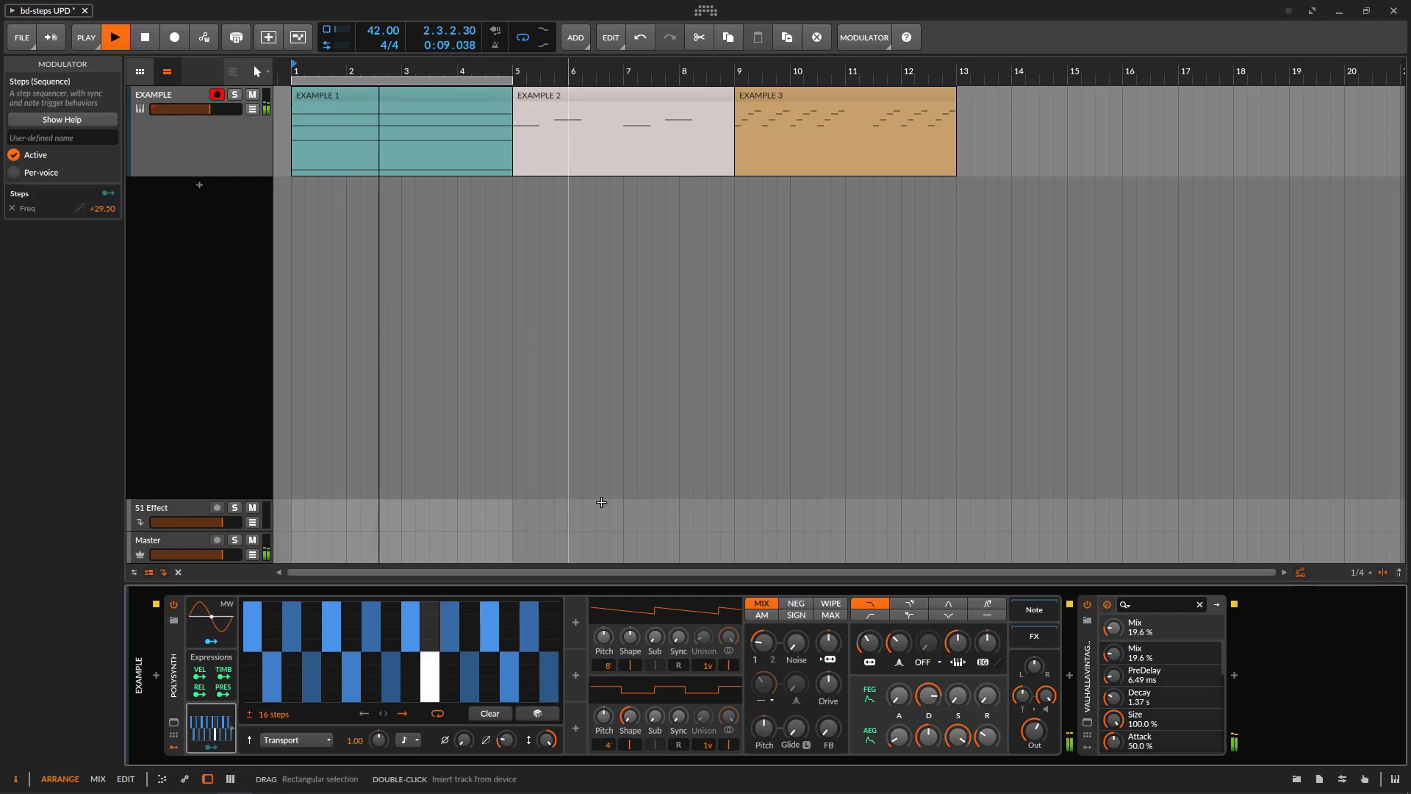
mouse_move(379, 31)
left_mouse_down()
mouse_move(379, 9)
mouse_move(379, 28)
left_mouse_up()
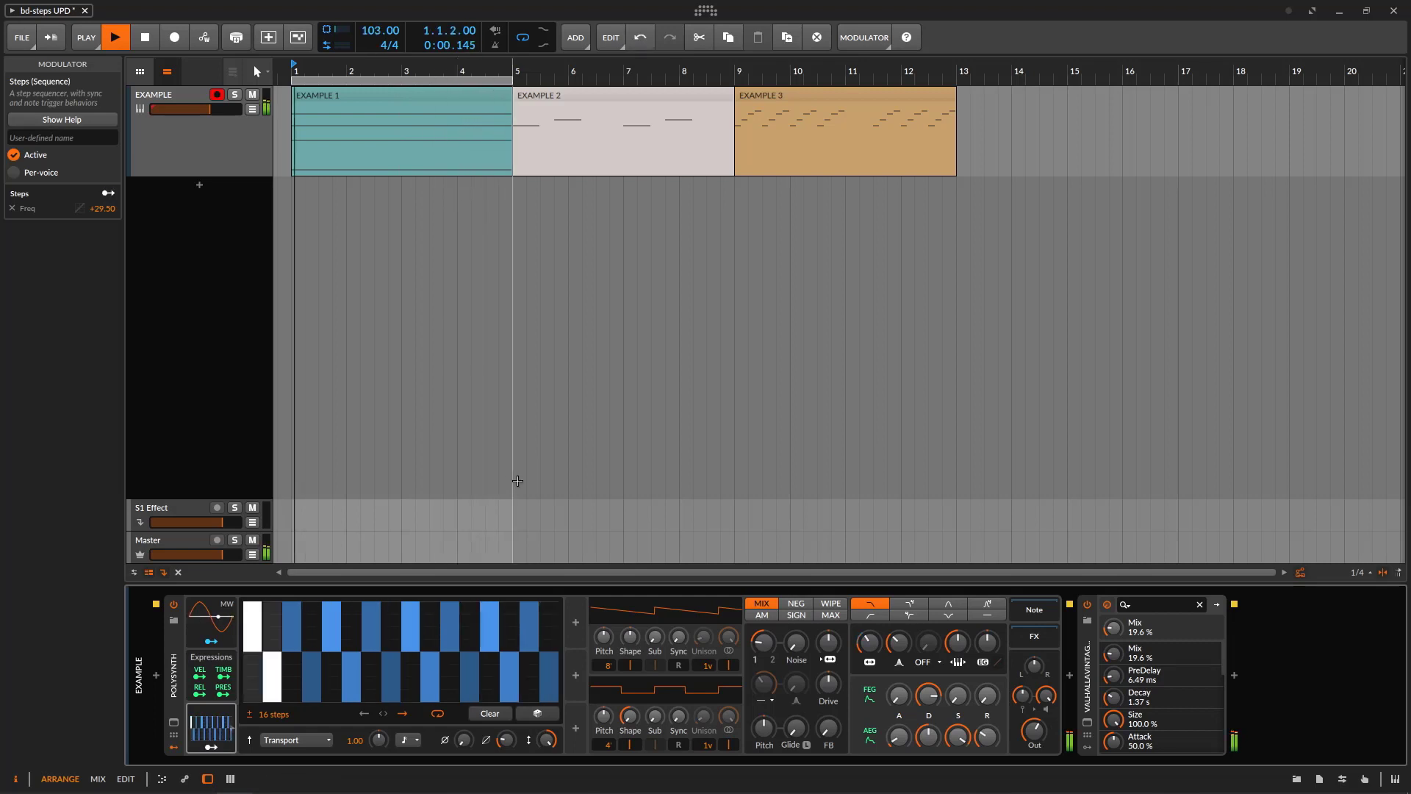
- Adjust the Steps modulation amount to about 78% and the Polysynth's filter frequency to 444 Hz during playback
right_click(871, 643)
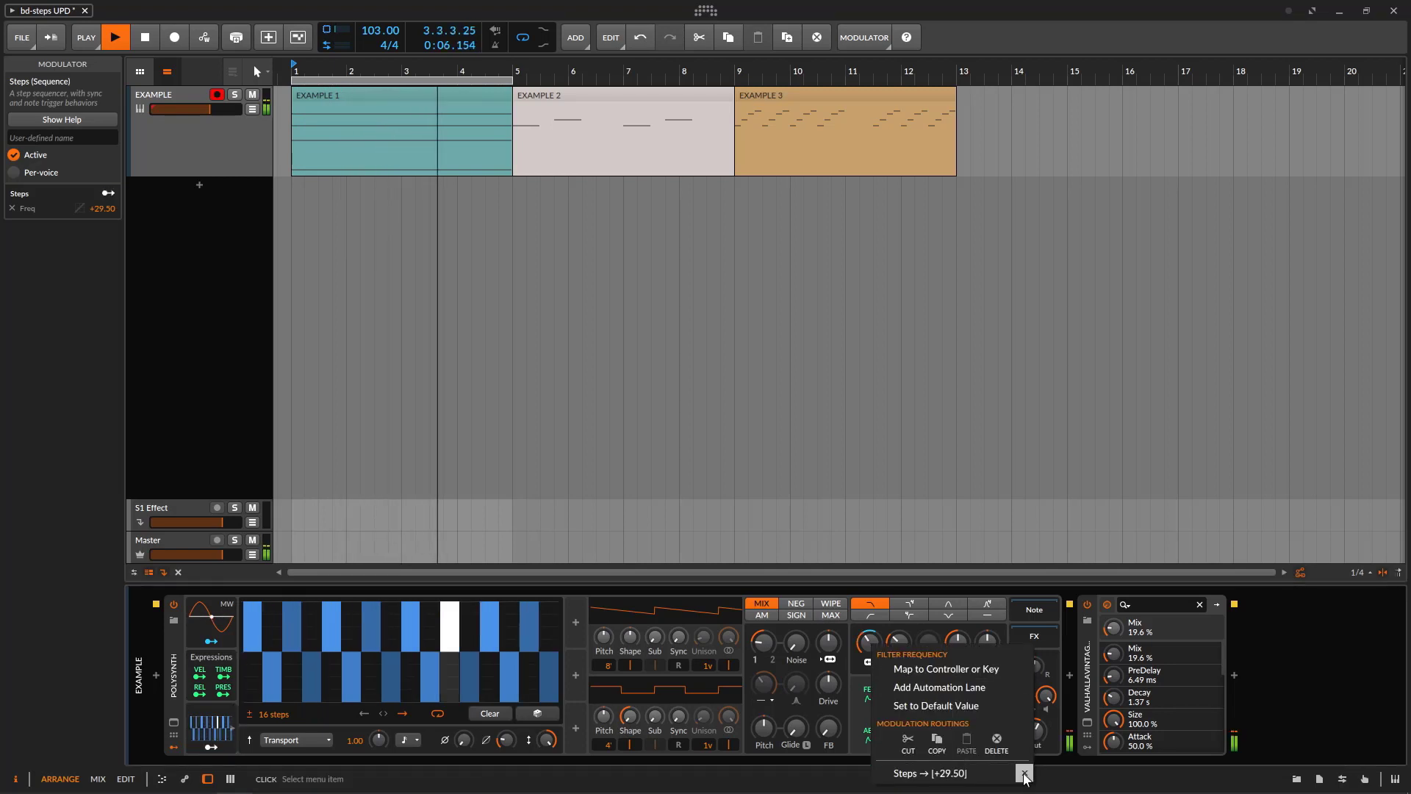
left_click(560, 745)
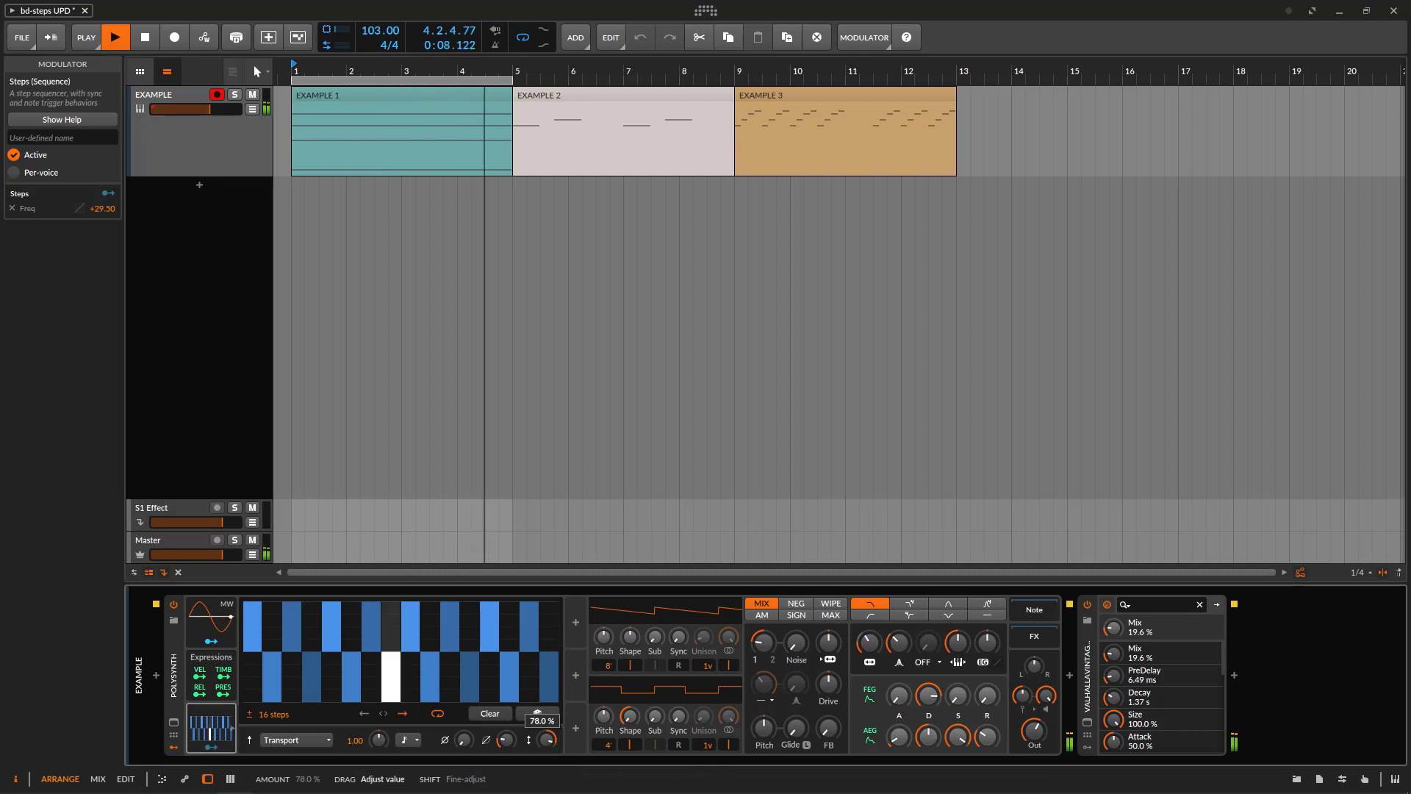
left_click_drag(546, 740, 546, 743)
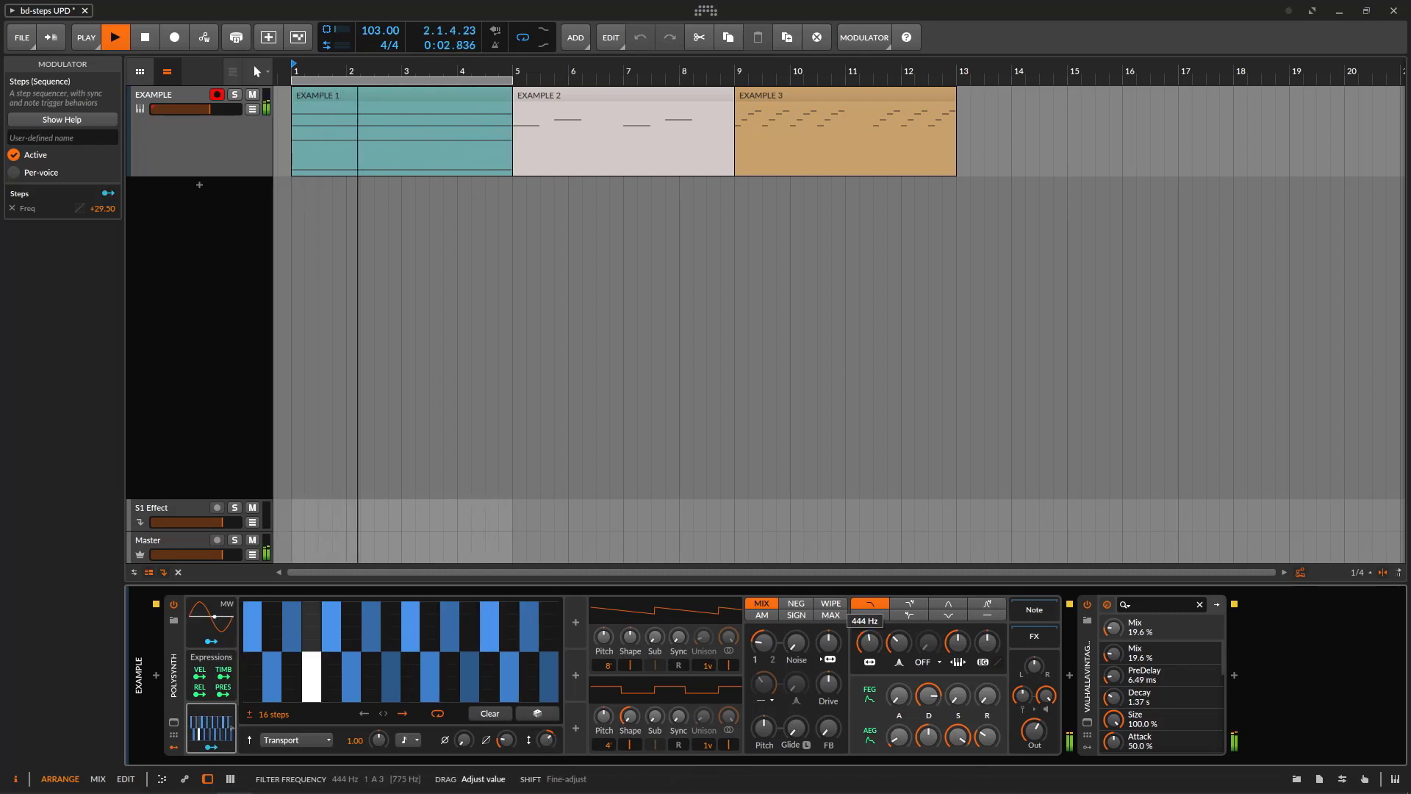
- Try routing the Steps modulator to the Polysynth's pan at +0.71, and remove that routing again
left_click(210, 746)
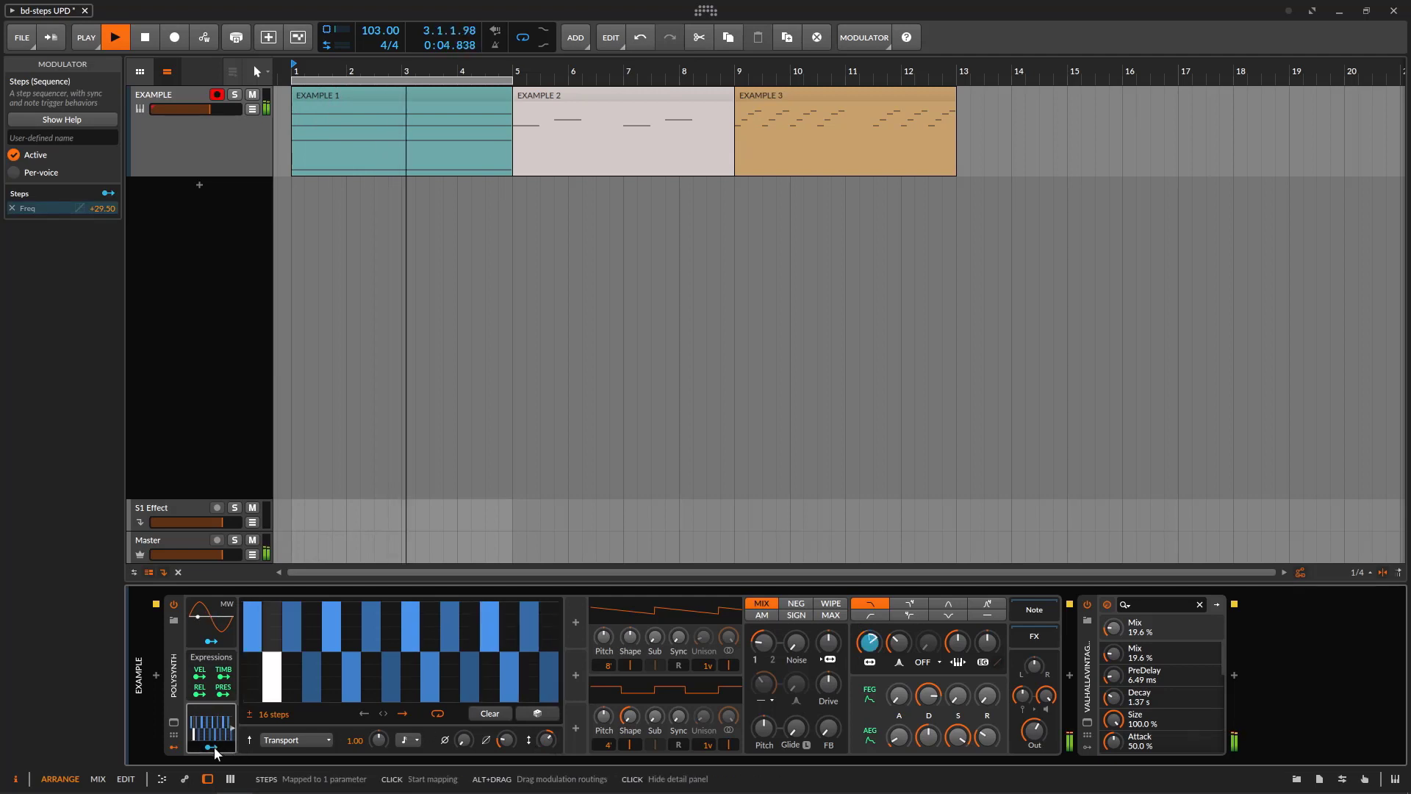
left_click_drag(1036, 666, 1036, 613)
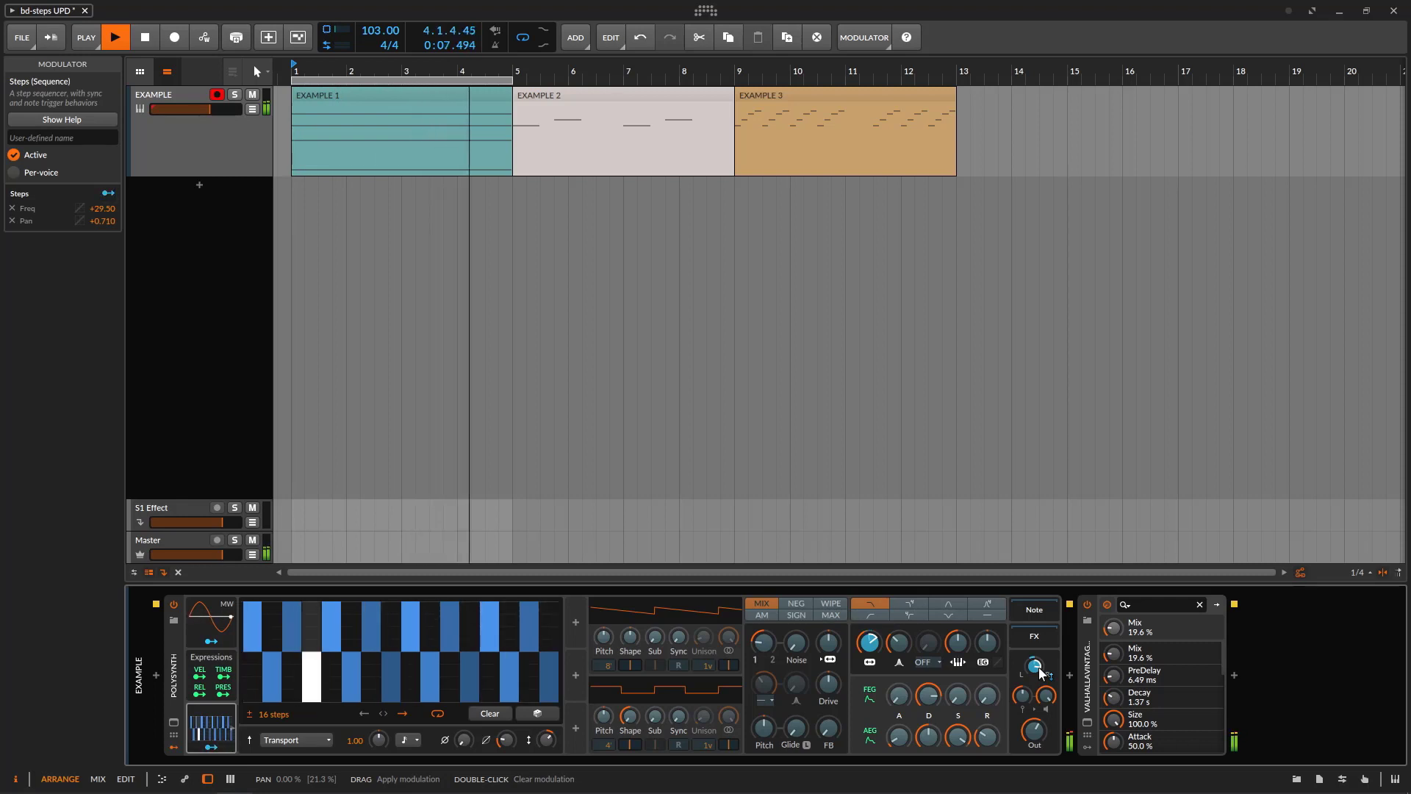
right_click(1038, 667)
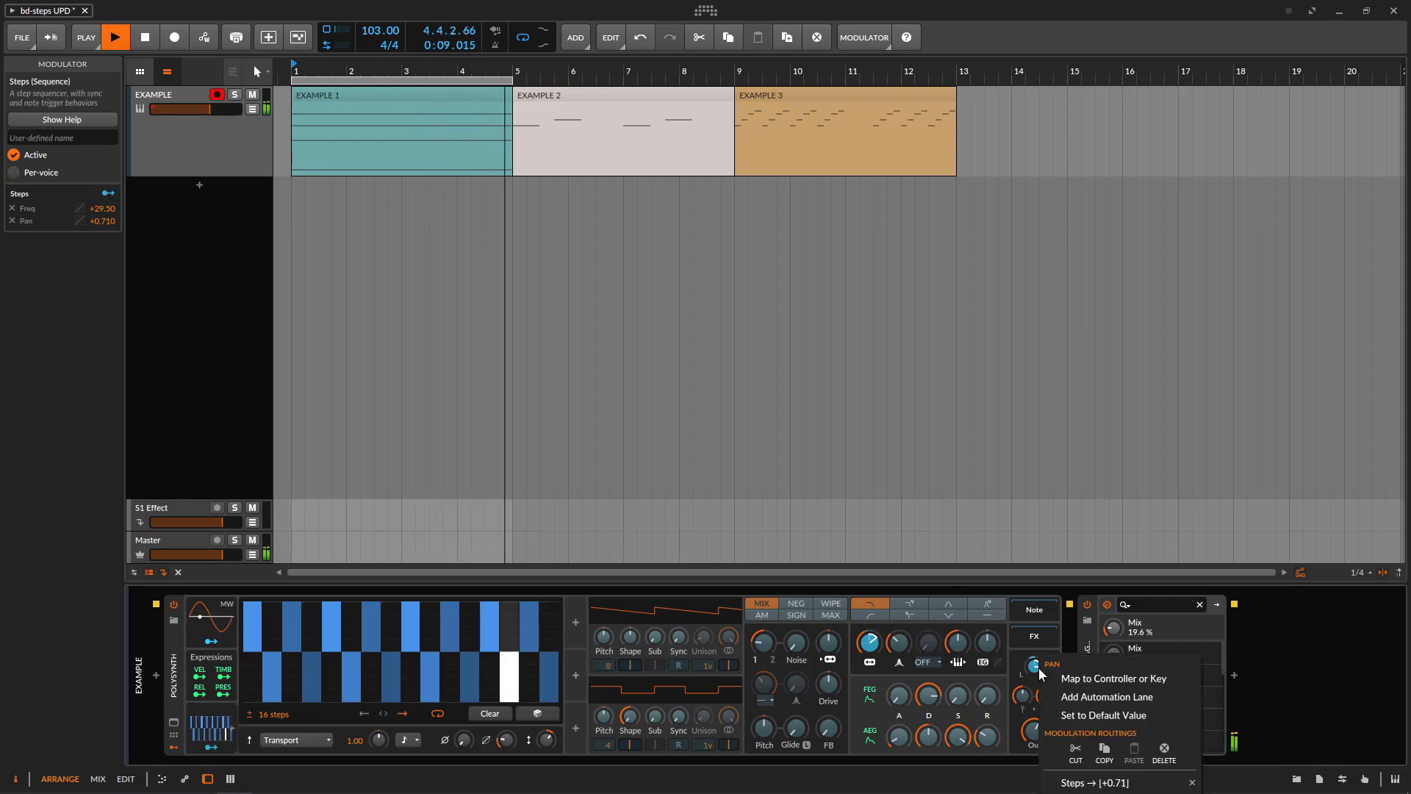
left_click(1191, 781)
- Randomize the bipolar steps, leave modulation mapping and redraw several steps by hand, raising the second one close to maximum
left_click(553, 710)
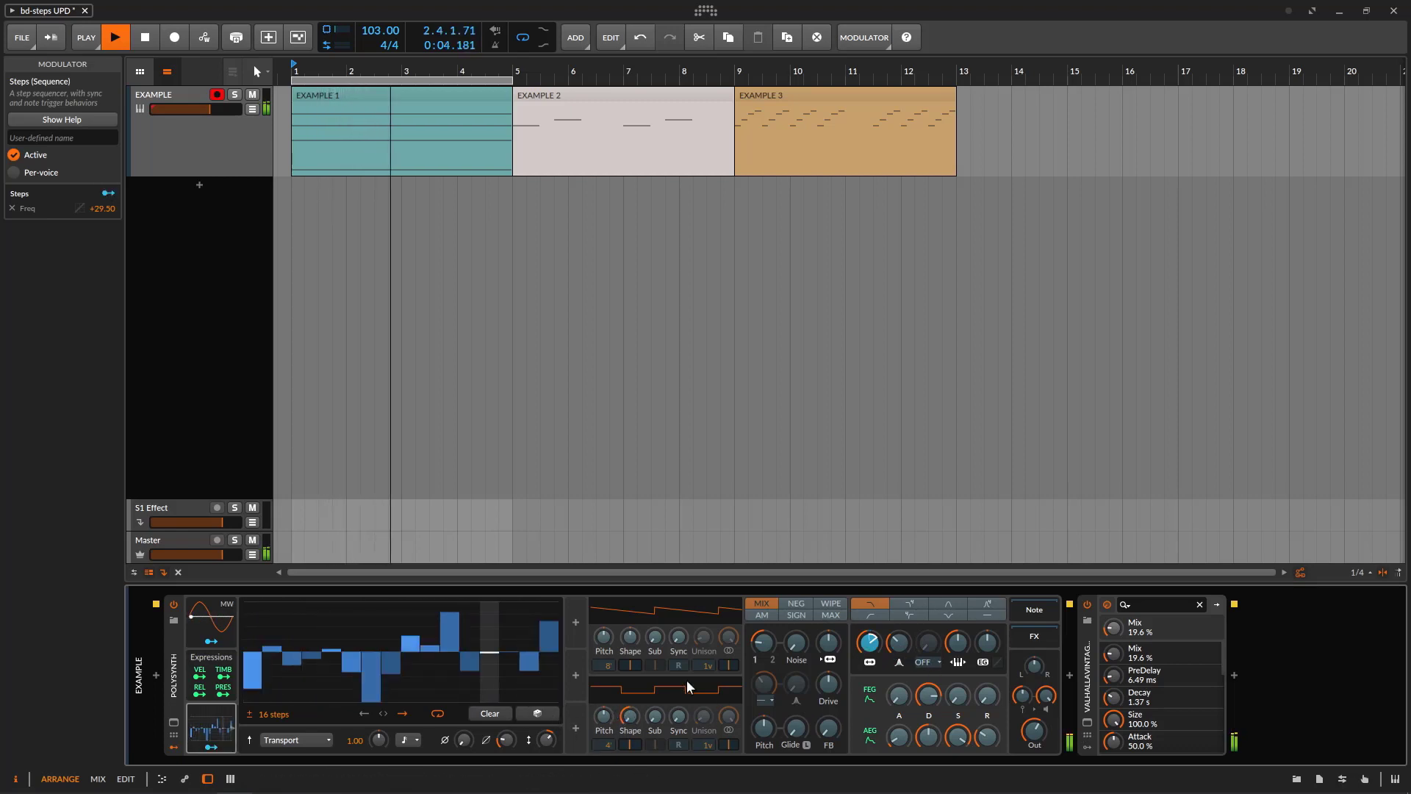
left_click(210, 746)
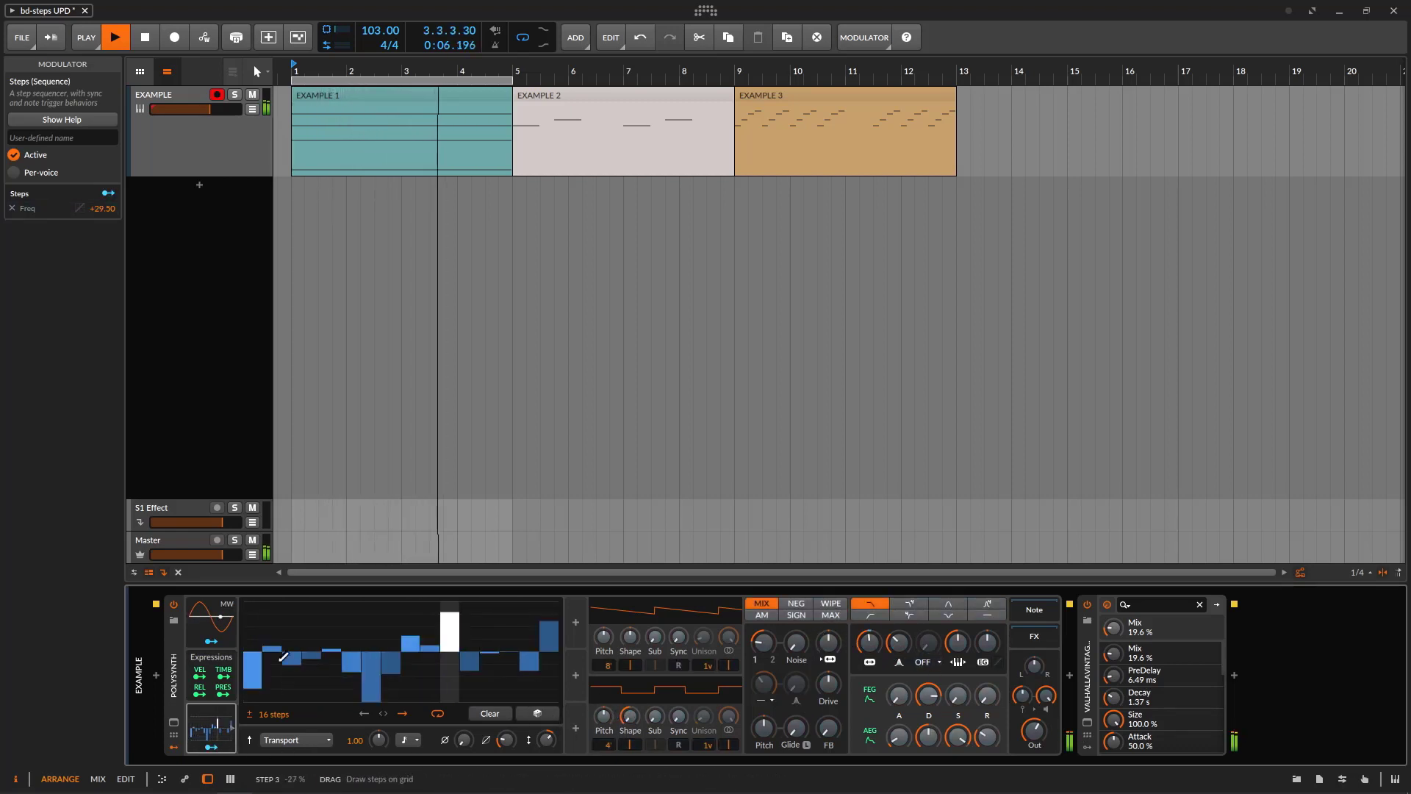
left_click(272, 613)
mouse_move(308, 654)
left_mouse_down()
mouse_move(360, 649)
mouse_move(353, 665)
mouse_move(371, 687)
mouse_move(416, 625)
mouse_move(449, 658)
mouse_move(517, 642)
mouse_move(531, 624)
left_mouse_up()
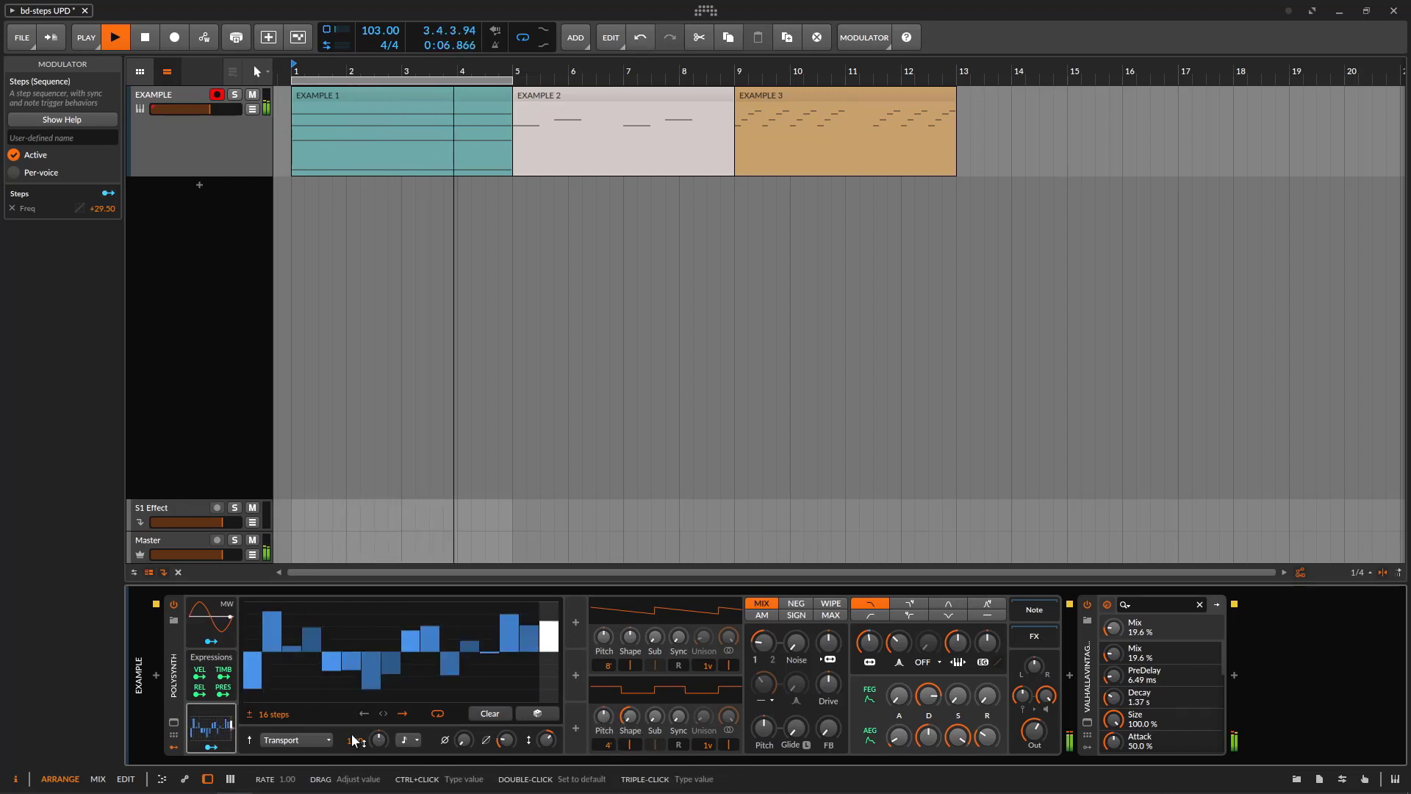
- Move the loop region over the EXAMPLE 2 clip and look through the Steps trigger mode options without changing the mode
left_click(223, 728)
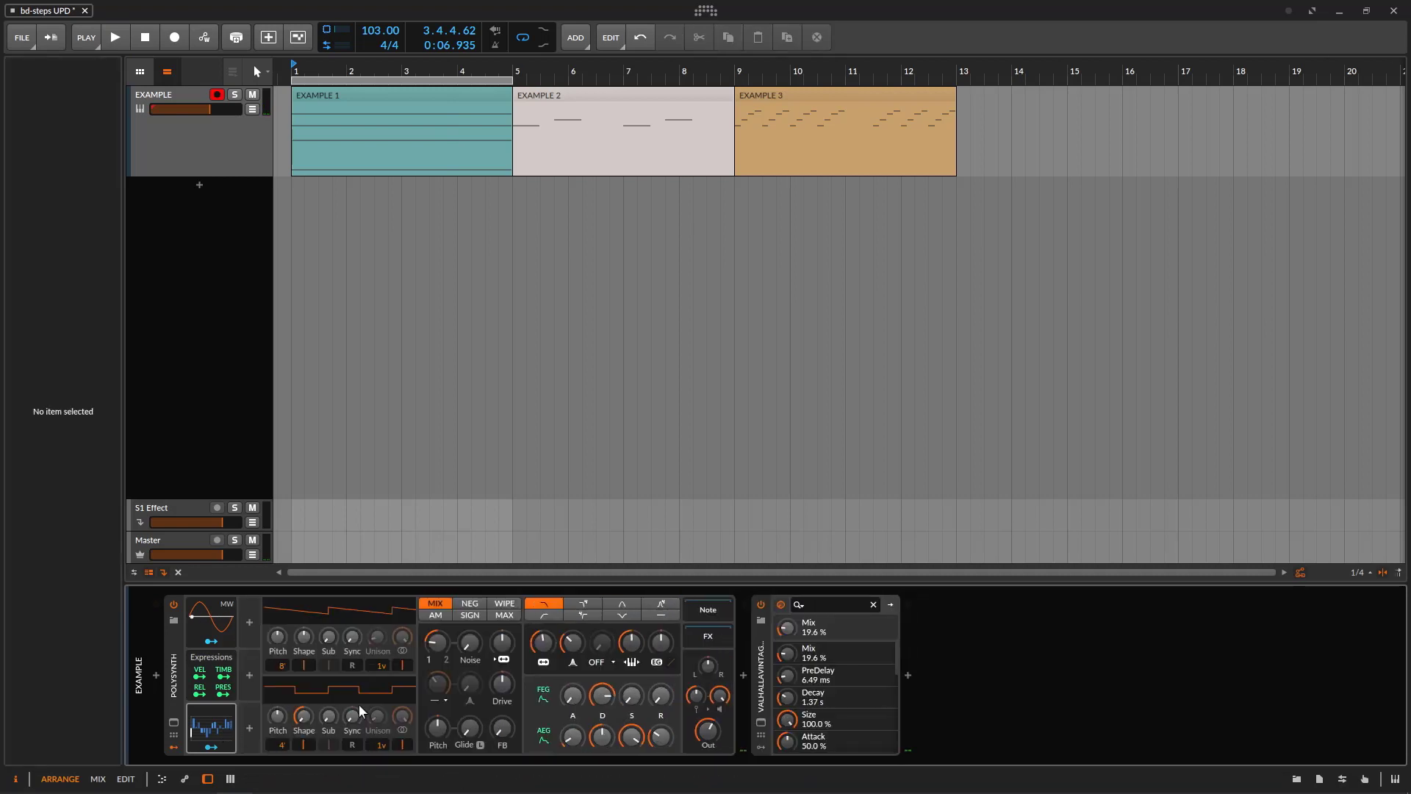
left_click(227, 731)
left_click_drag(418, 78, 639, 78)
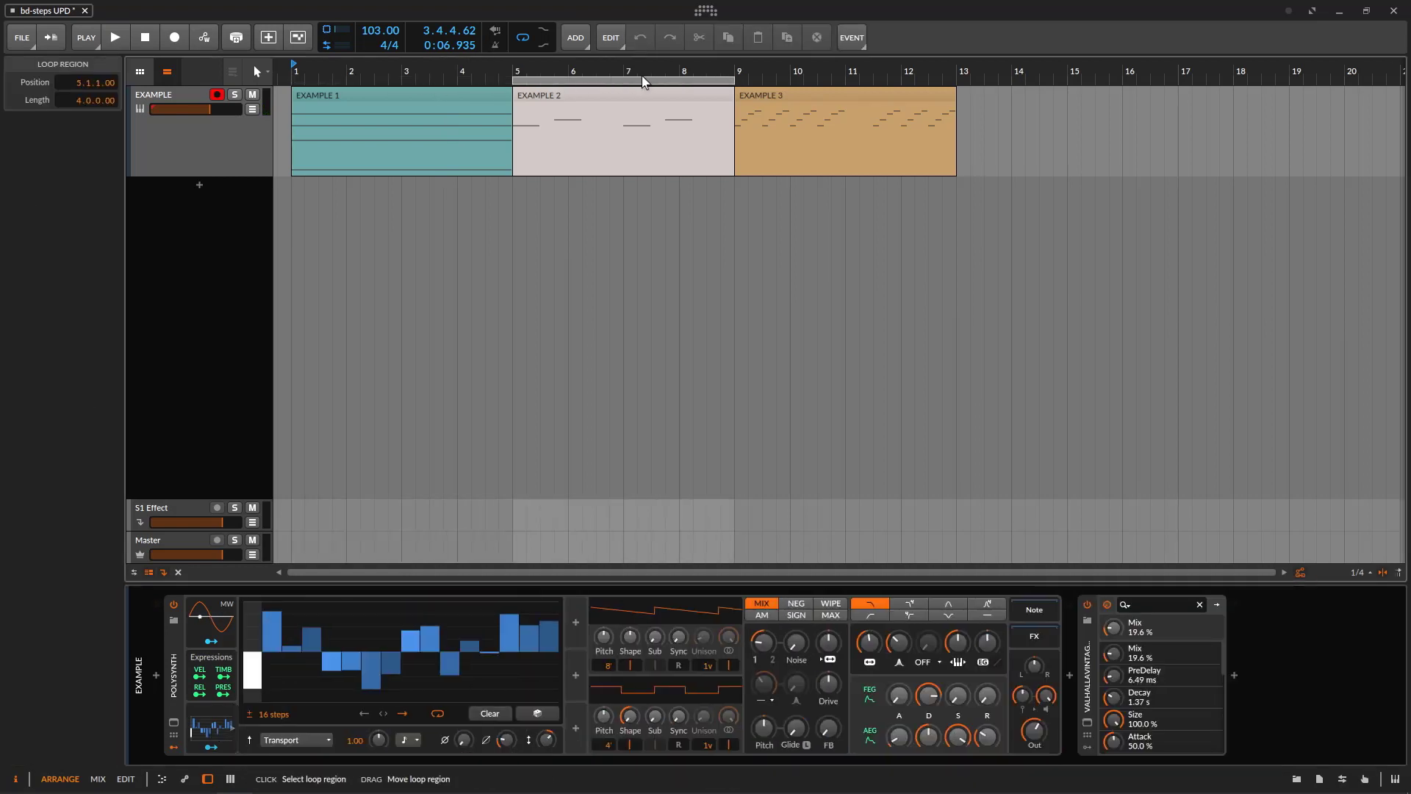
left_click(320, 747)
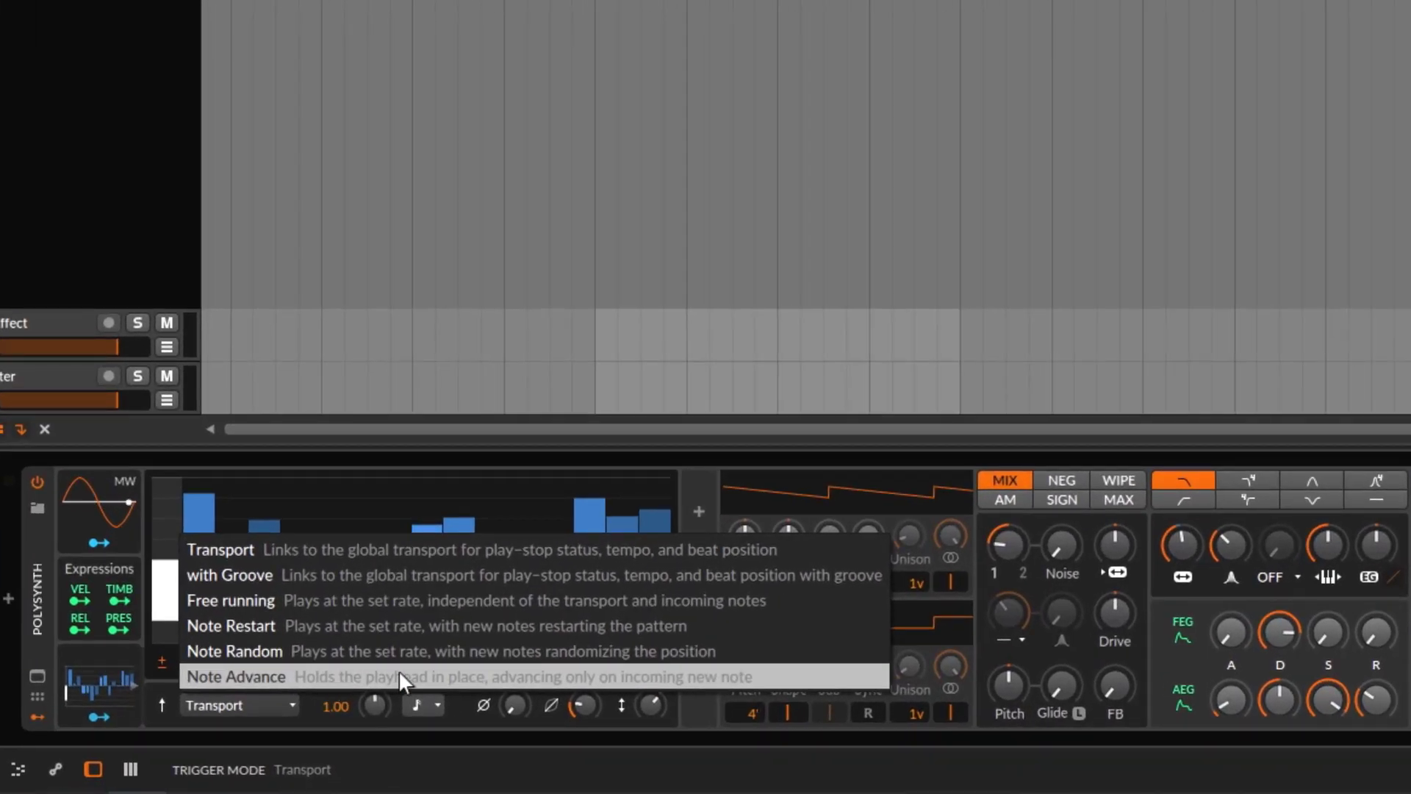
left_click(191, 500)
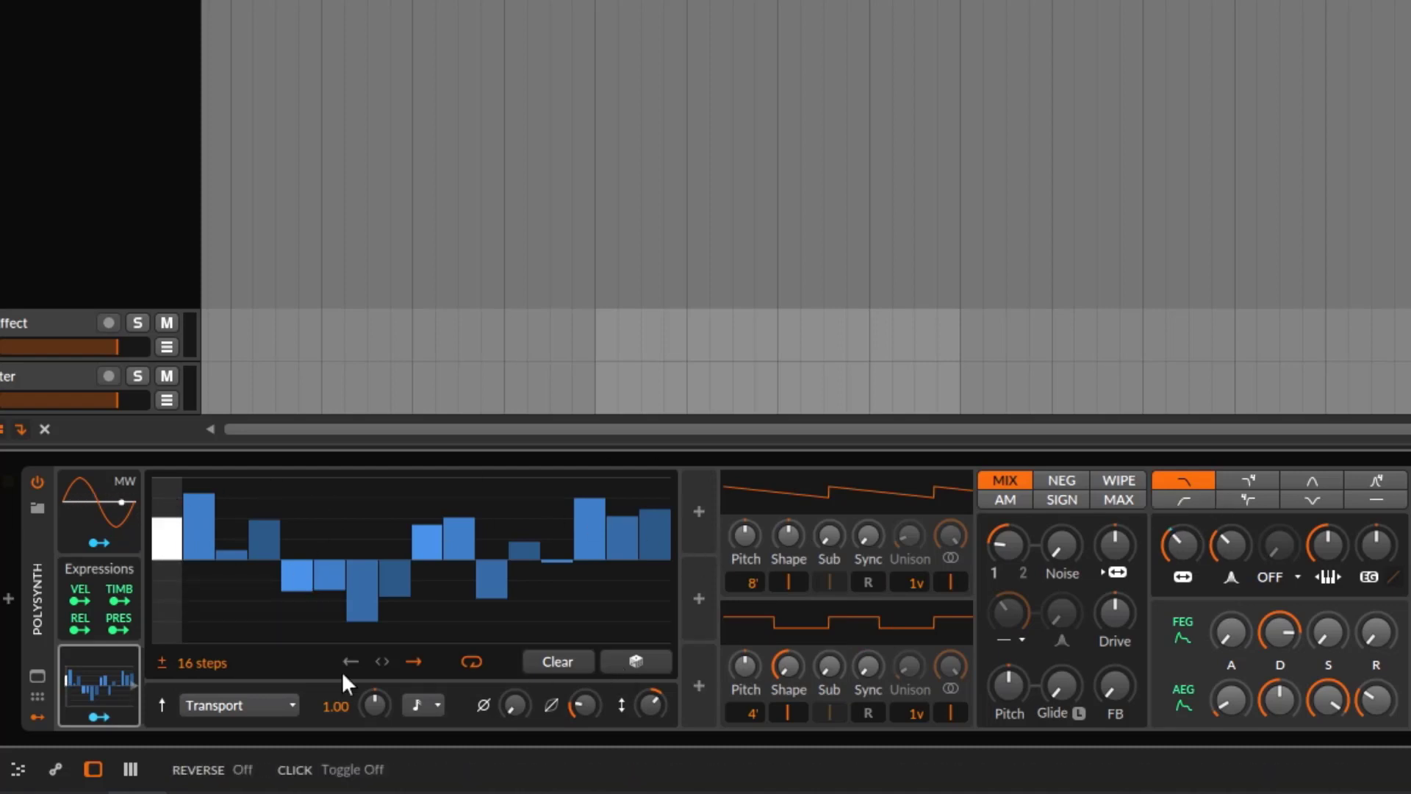
- Switch the steps to unipolar with a new random pattern, and raise the modulation amount while playing it
left_click(158, 661)
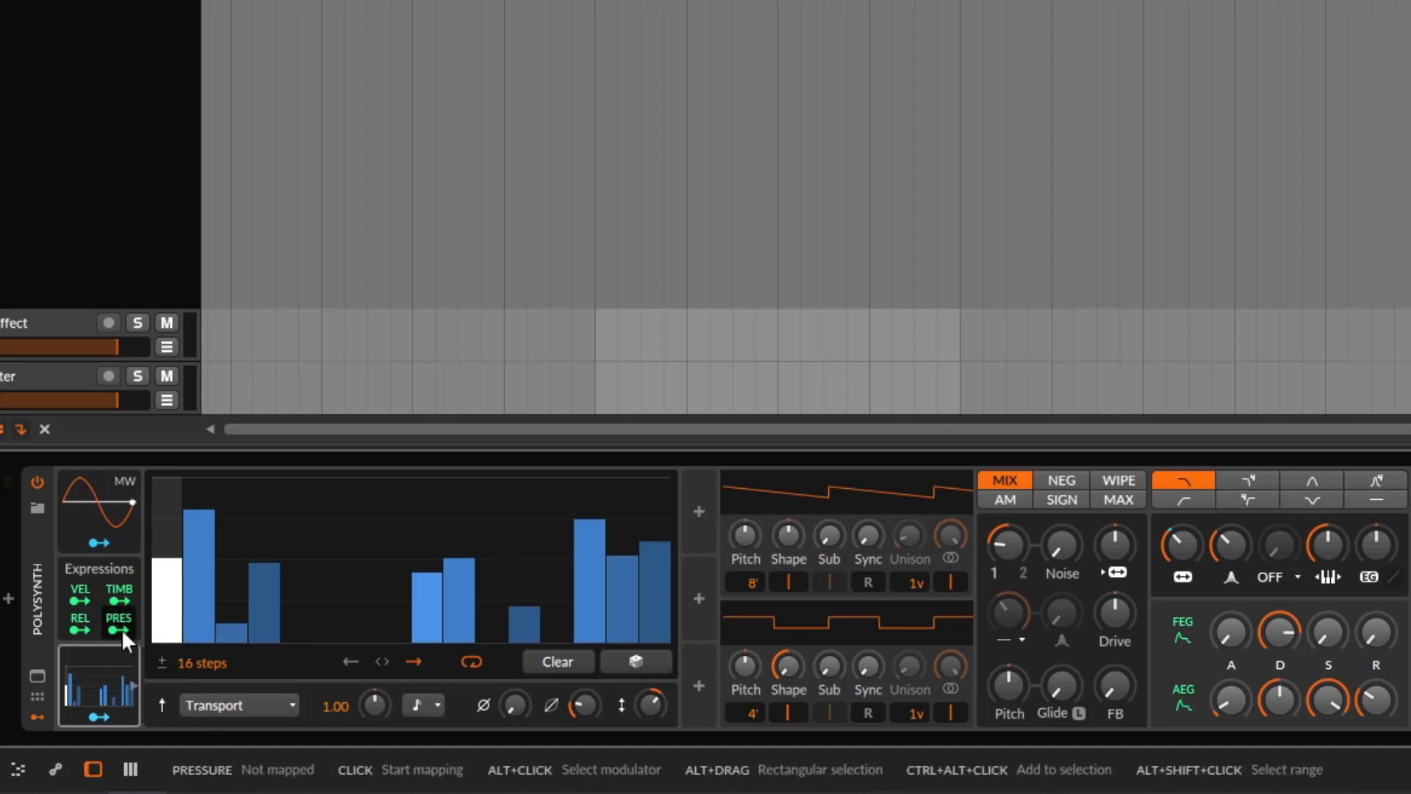
left_click(636, 661)
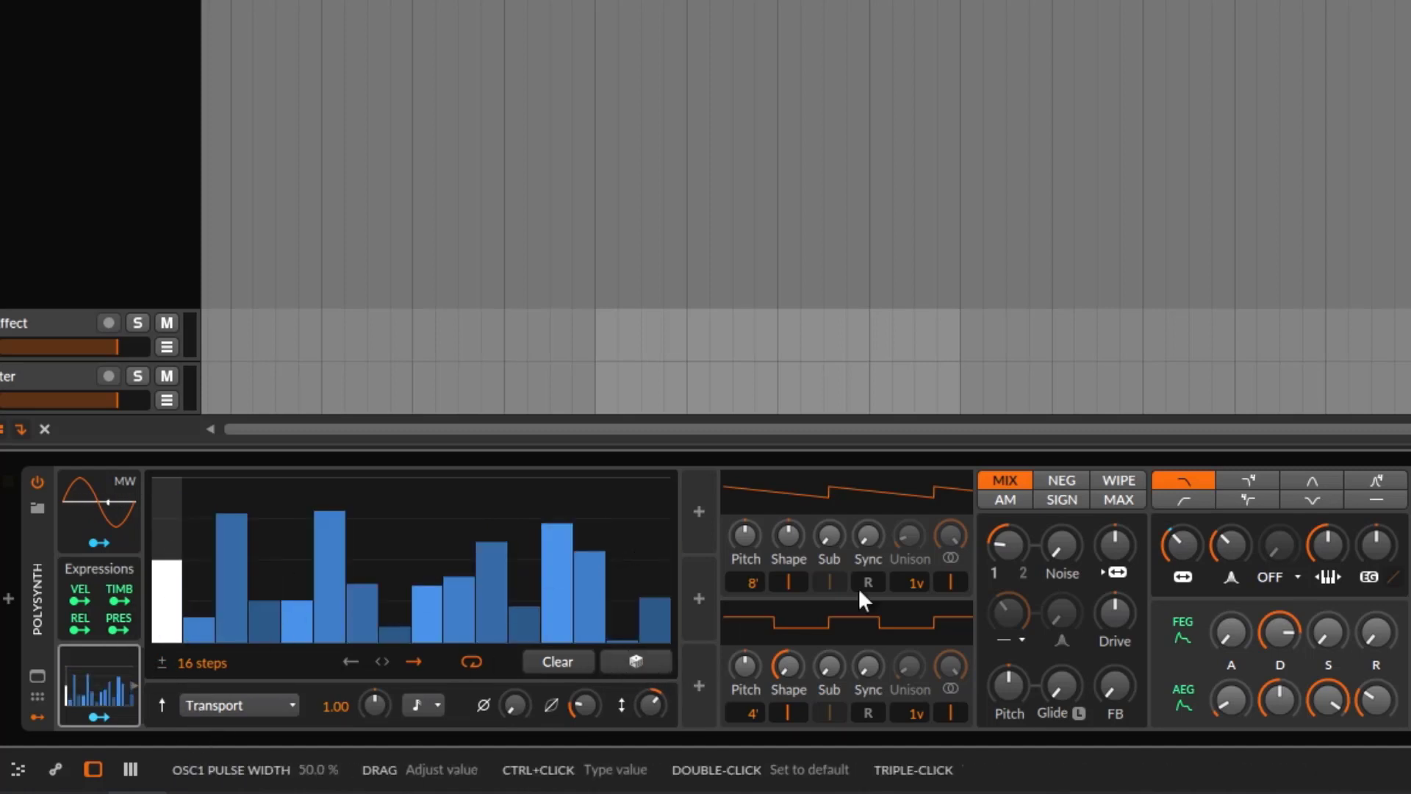
key("space")
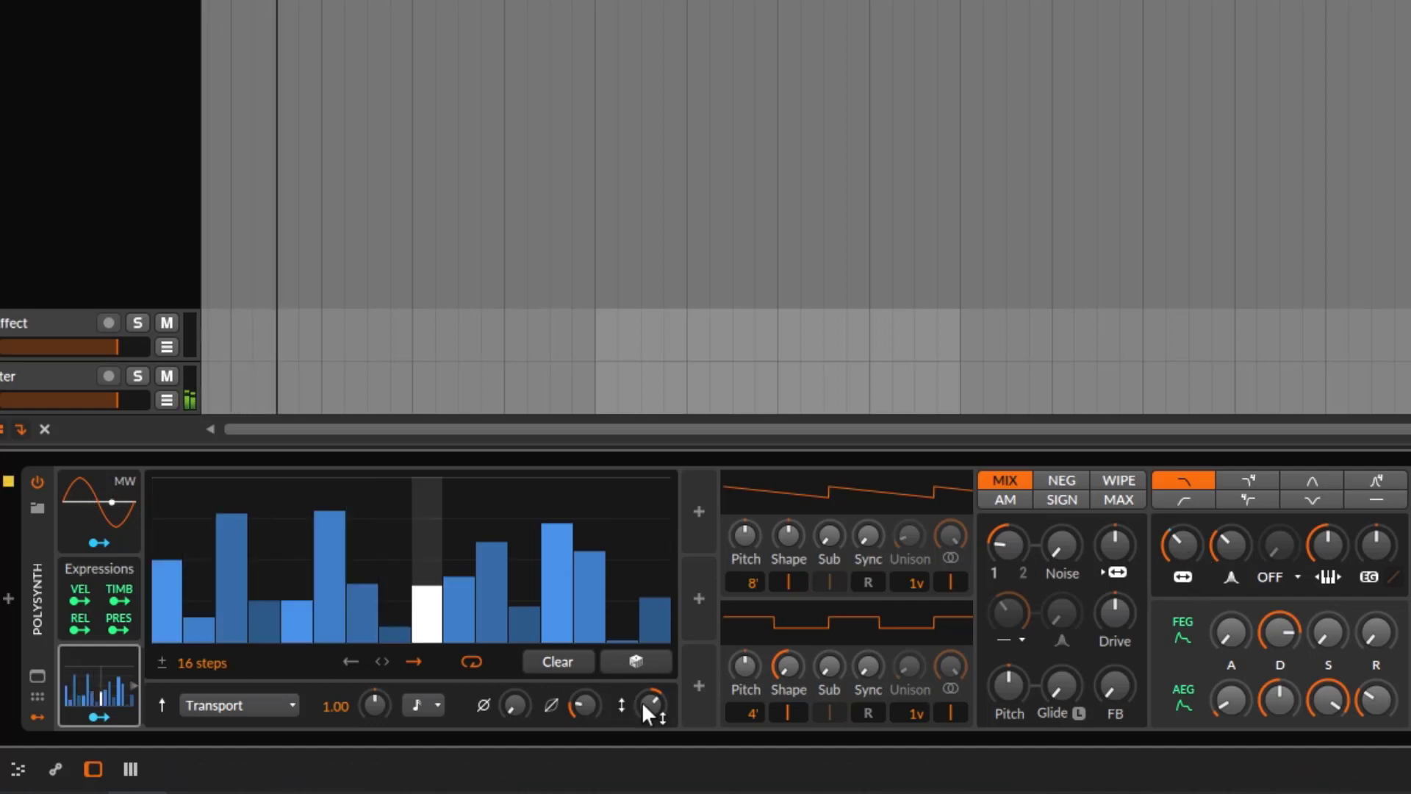
left_click_drag(1193, 549, 1190, 538)
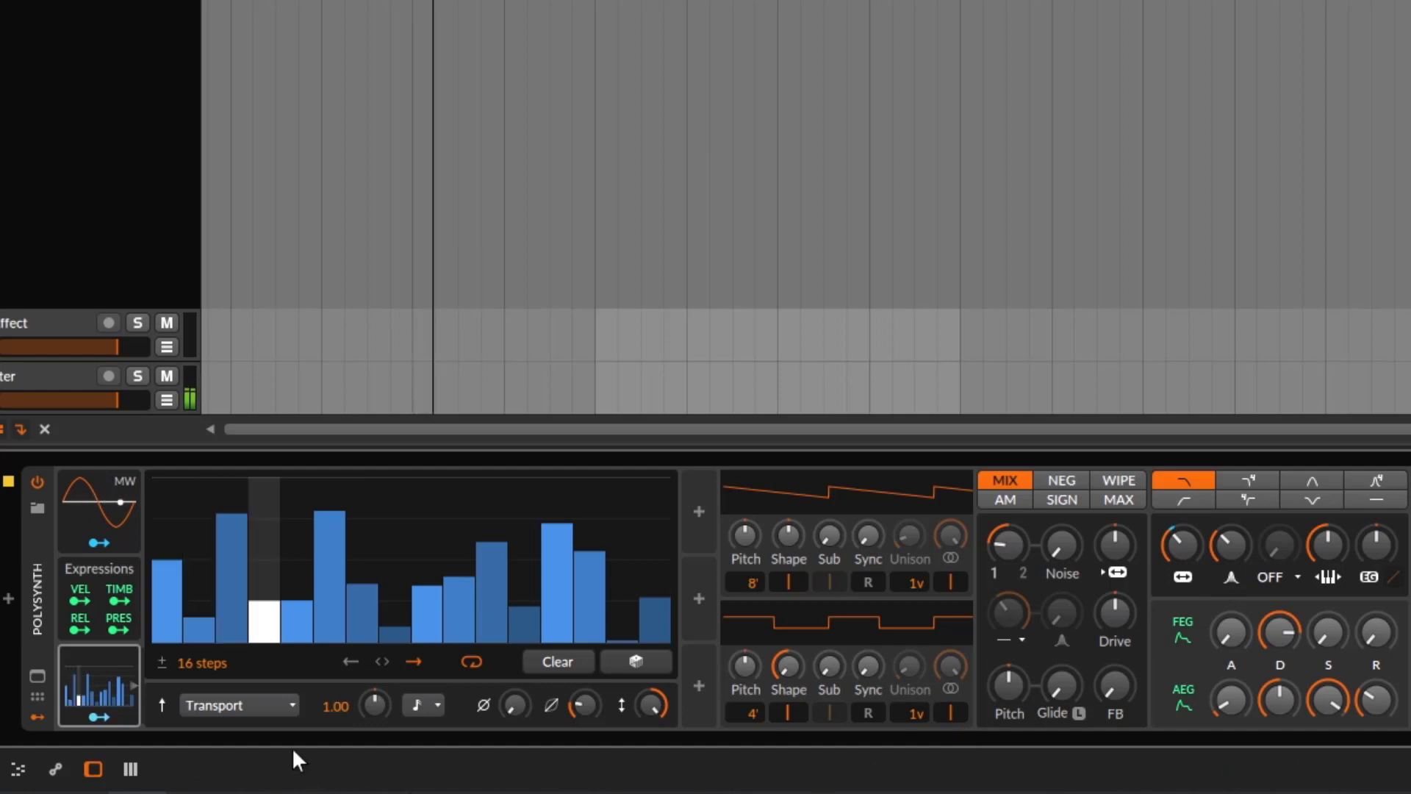
- Stop playback, move the loop region back over the EXAMPLE 1 clip and start playing again
left_click(244, 706)
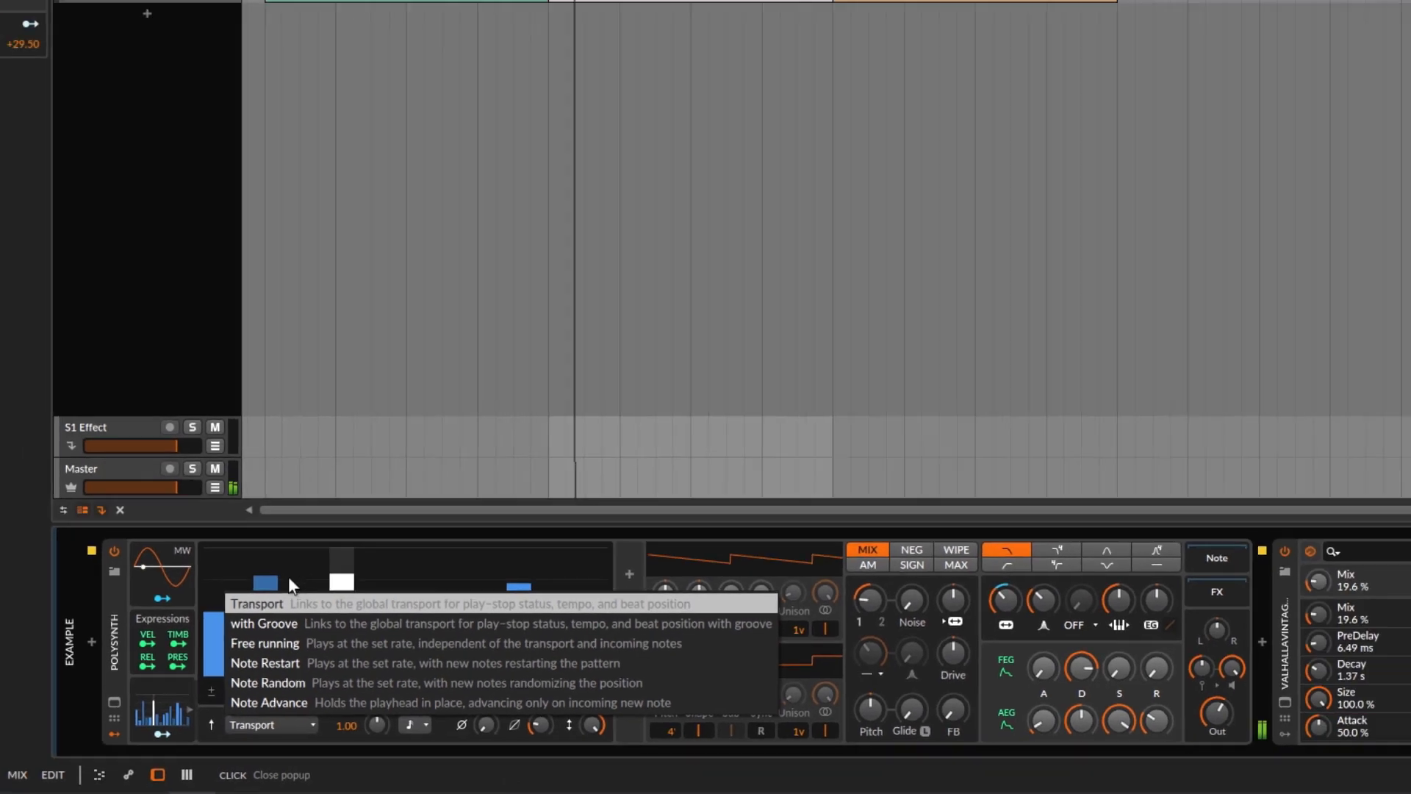
left_click(656, 142)
key("space")
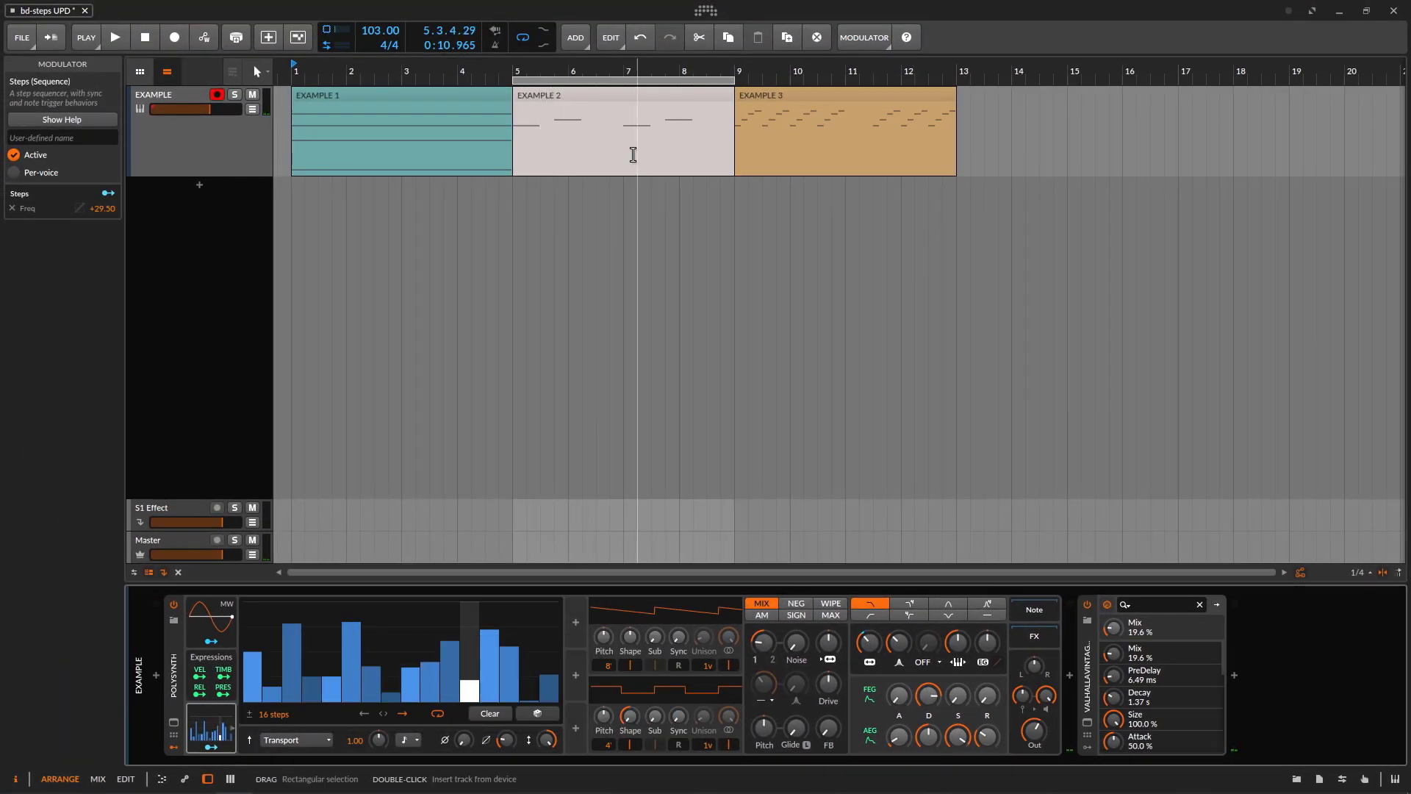
left_click_drag(617, 82, 394, 81)
key("space")
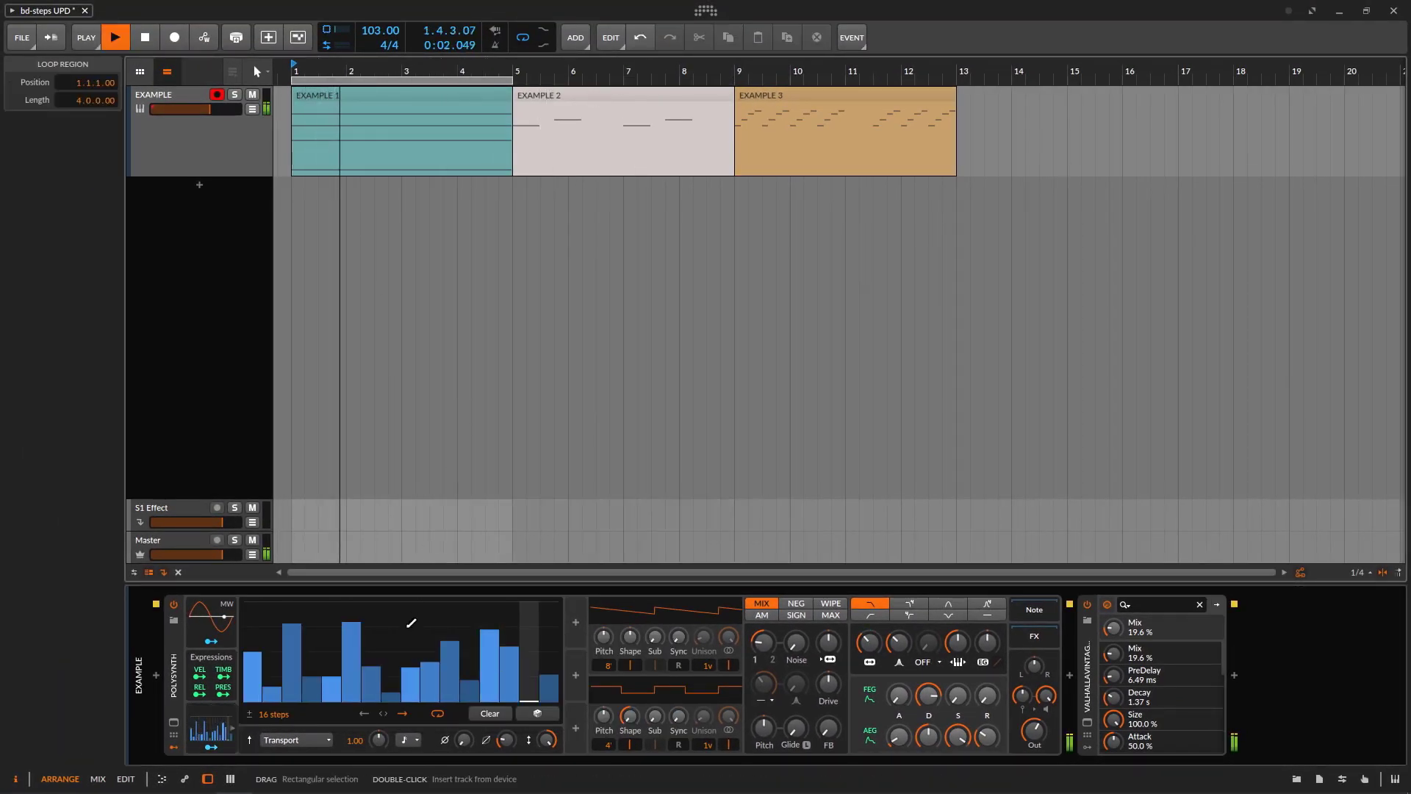
- Keep the Transport trigger mode and stop and restart playback to examine how the steps follow the transport
left_click(308, 741)
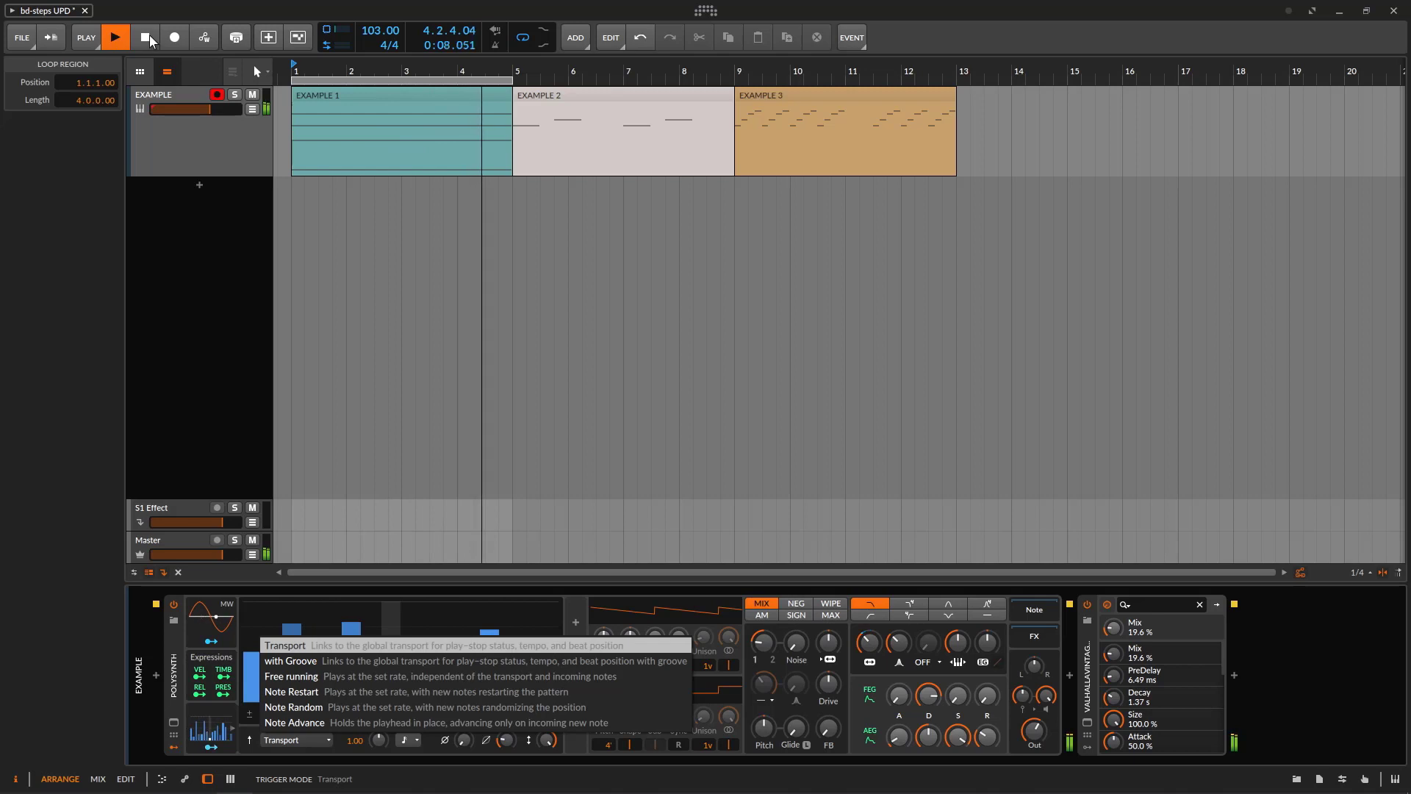
left_click(291, 645)
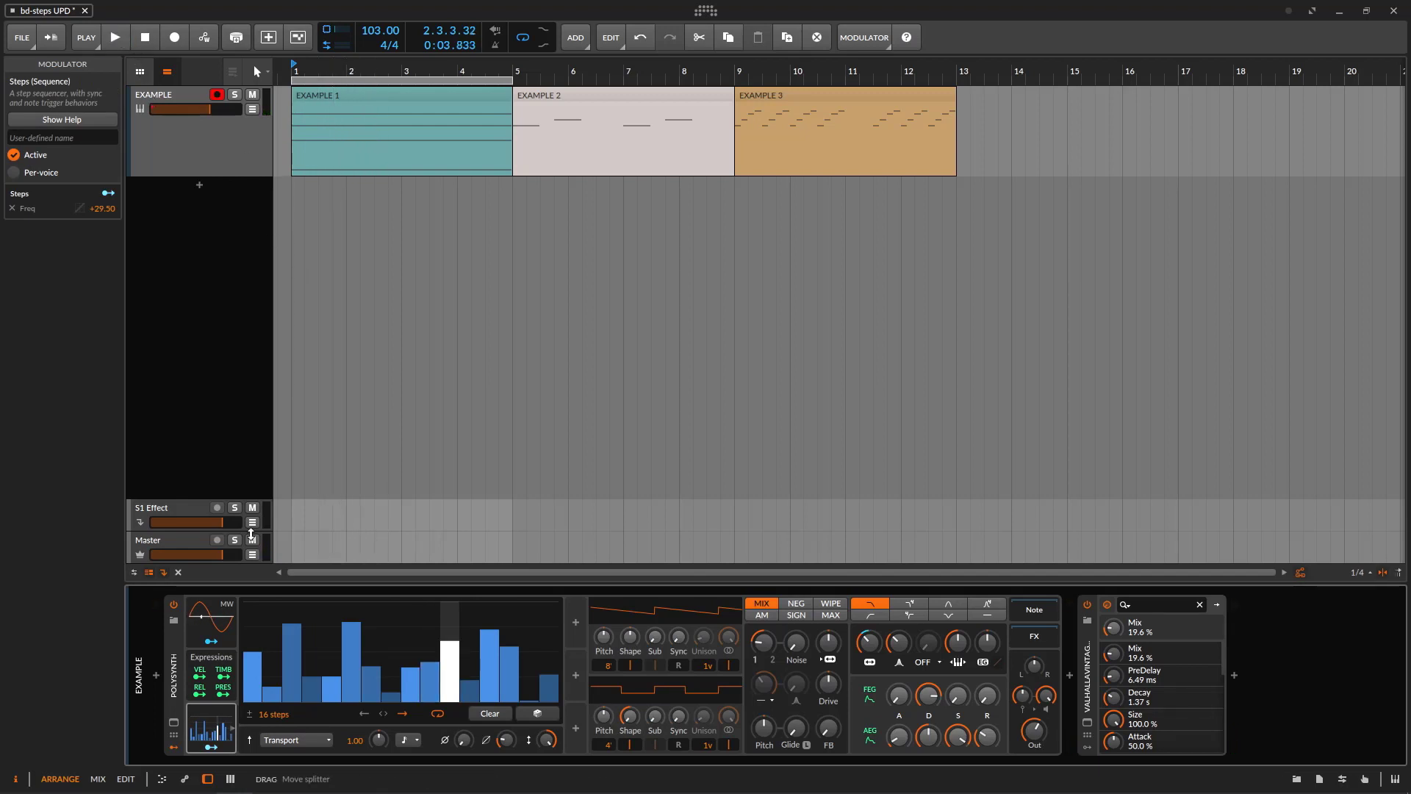
left_click(115, 44)
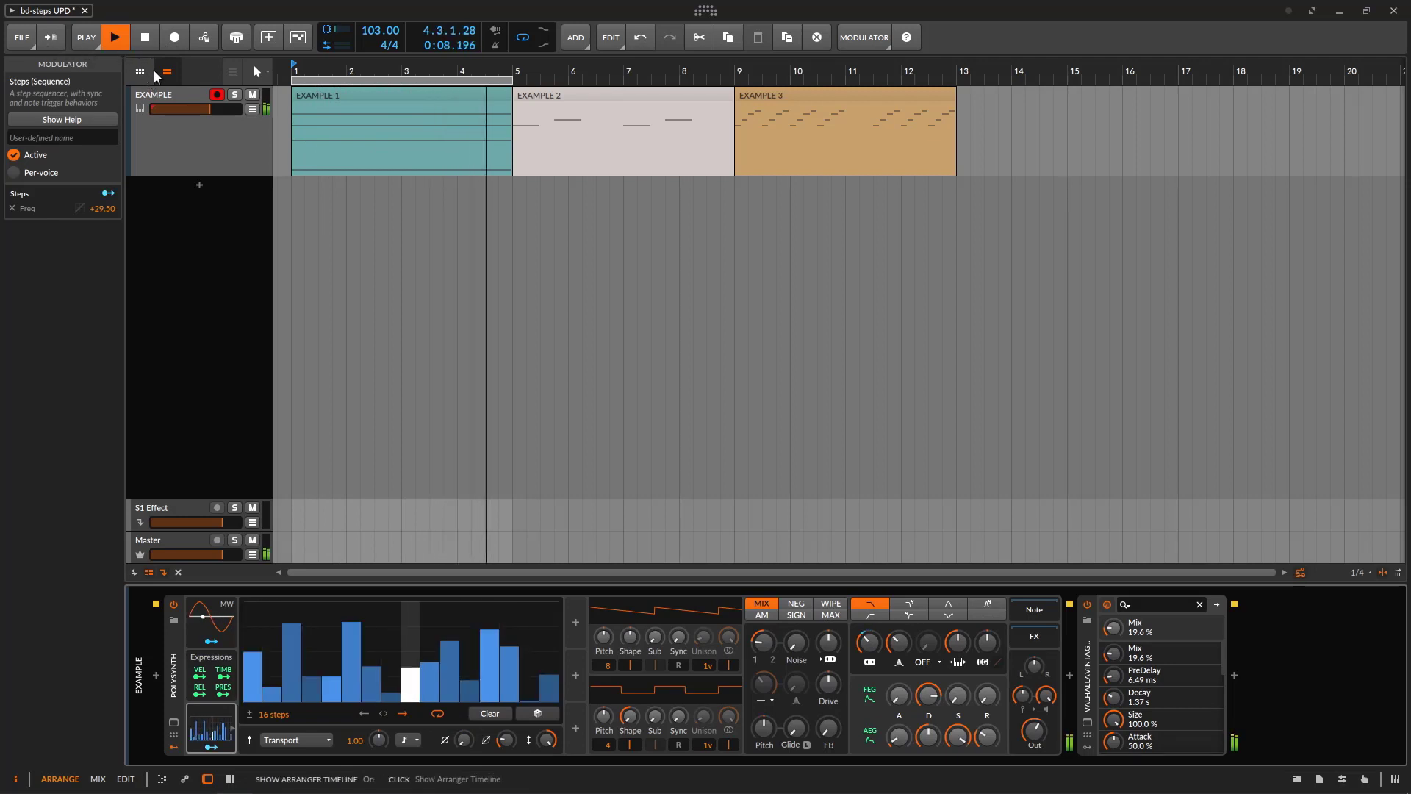
left_click(143, 39)
left_click(115, 38)
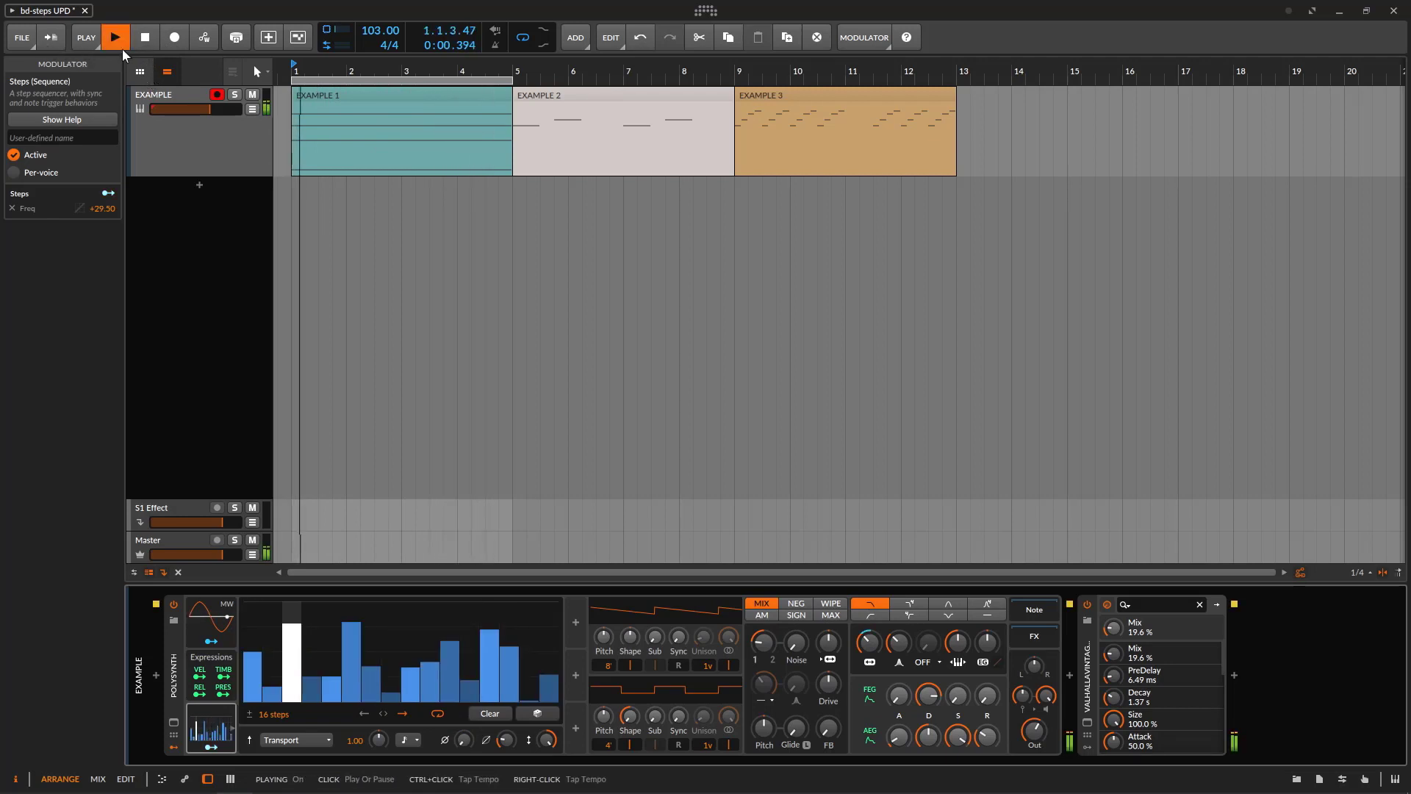
- Set the Steps trigger mode to with Groove, leaving the remaining trigger modes unselected
left_click(294, 739)
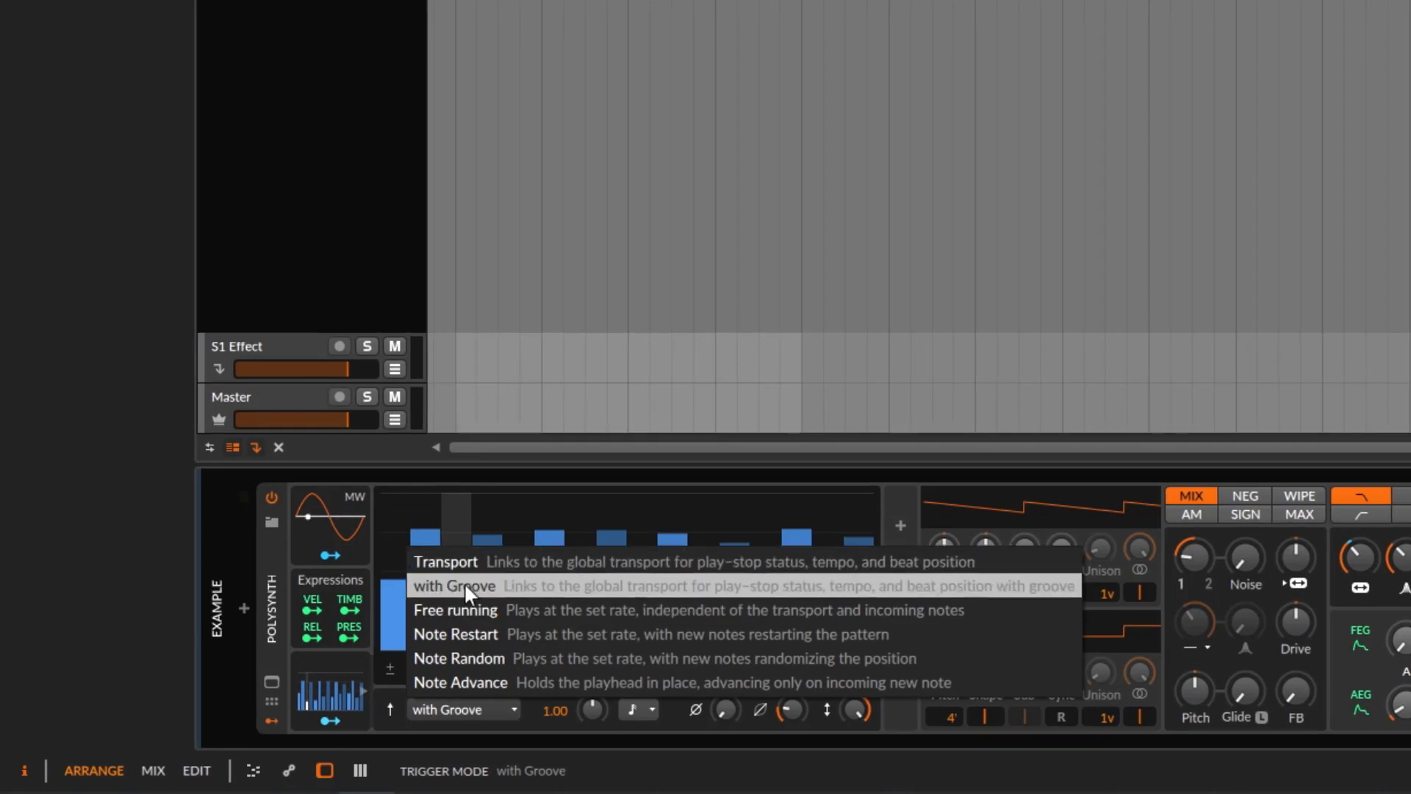
left_click(464, 582)
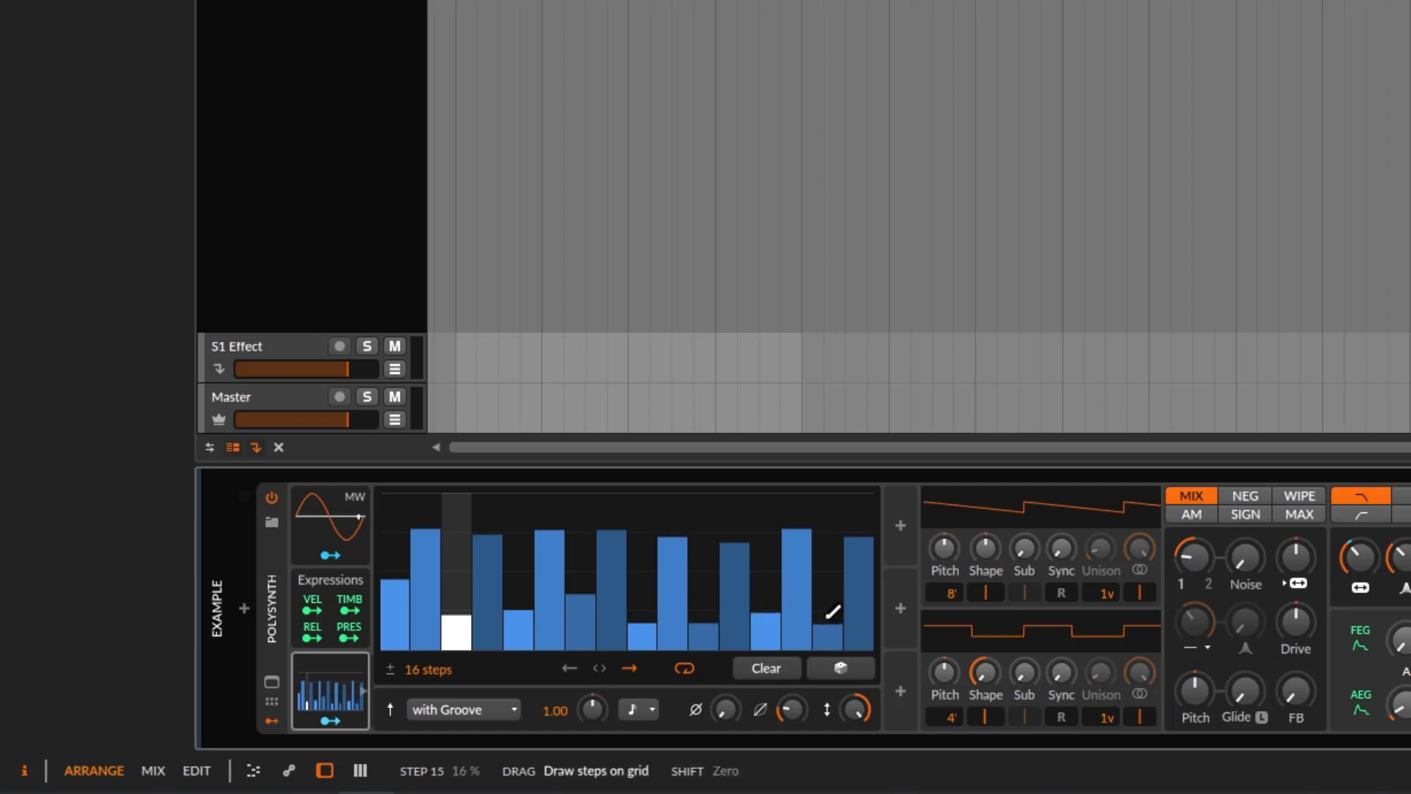
left_click(493, 713)
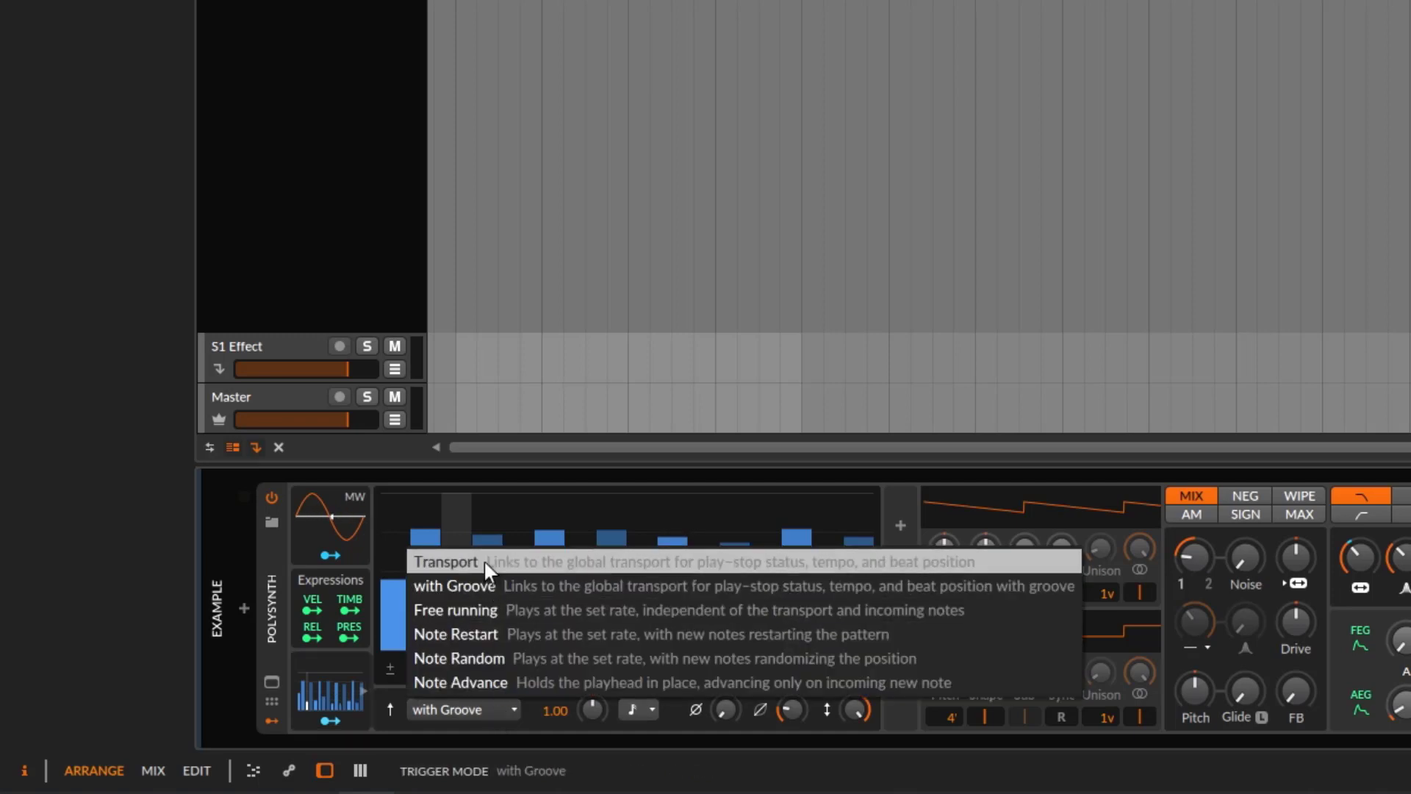
left_click(333, 101)
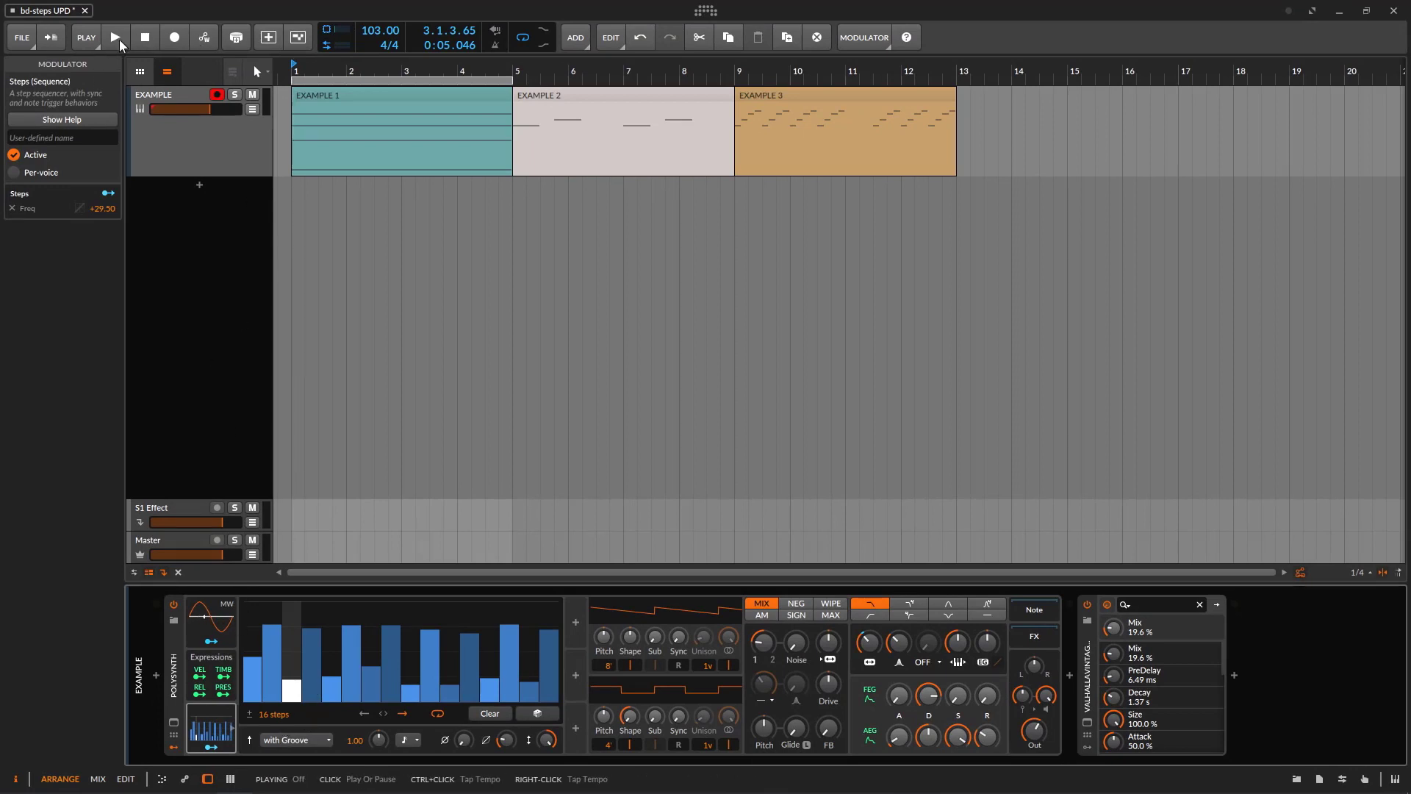
- Disable the project's global groove and pin the groove control to the transport bar
left_click(89, 38)
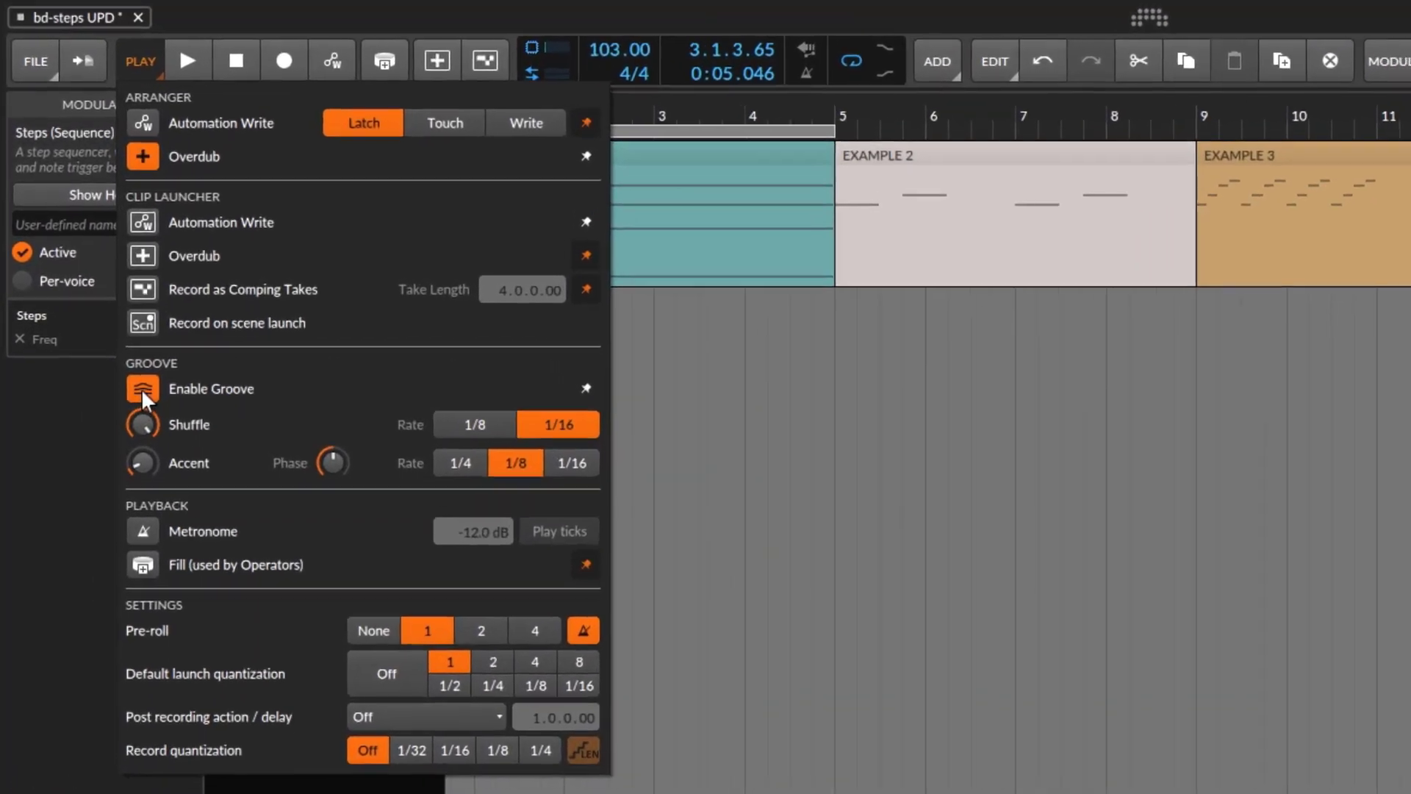
left_click(144, 394)
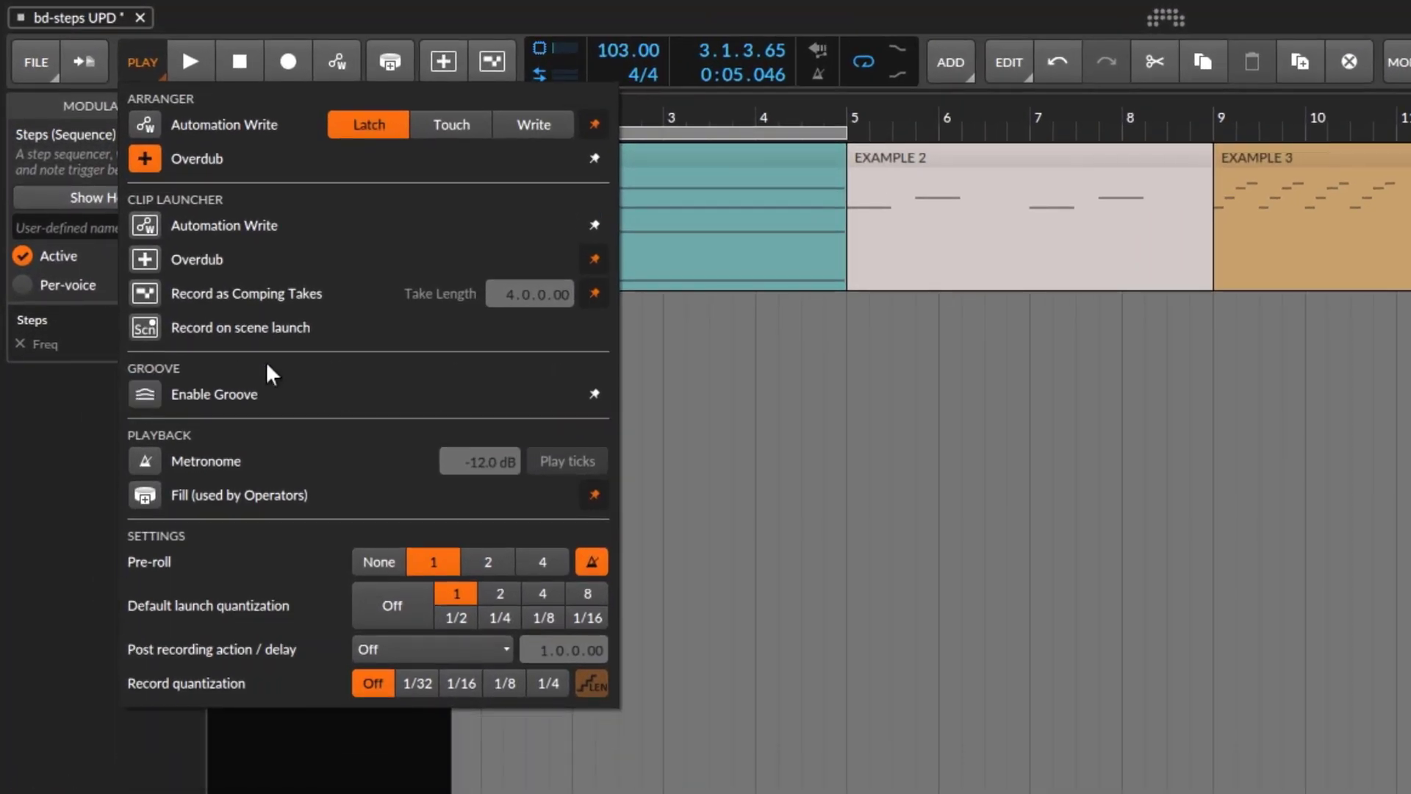
left_click(592, 394)
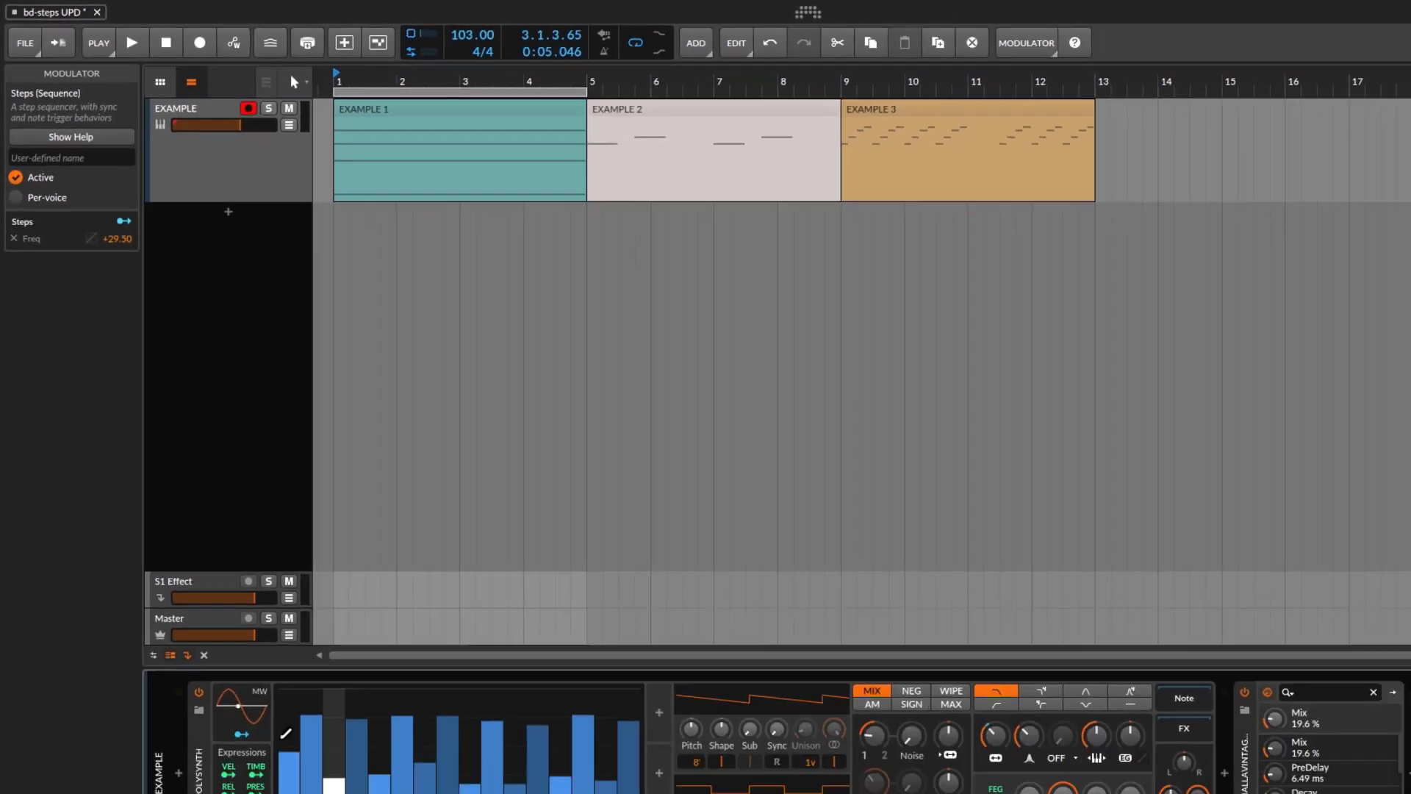
- Play the pattern without groove while slightly raising the filter frequency, and enable the global groove again
key("space")
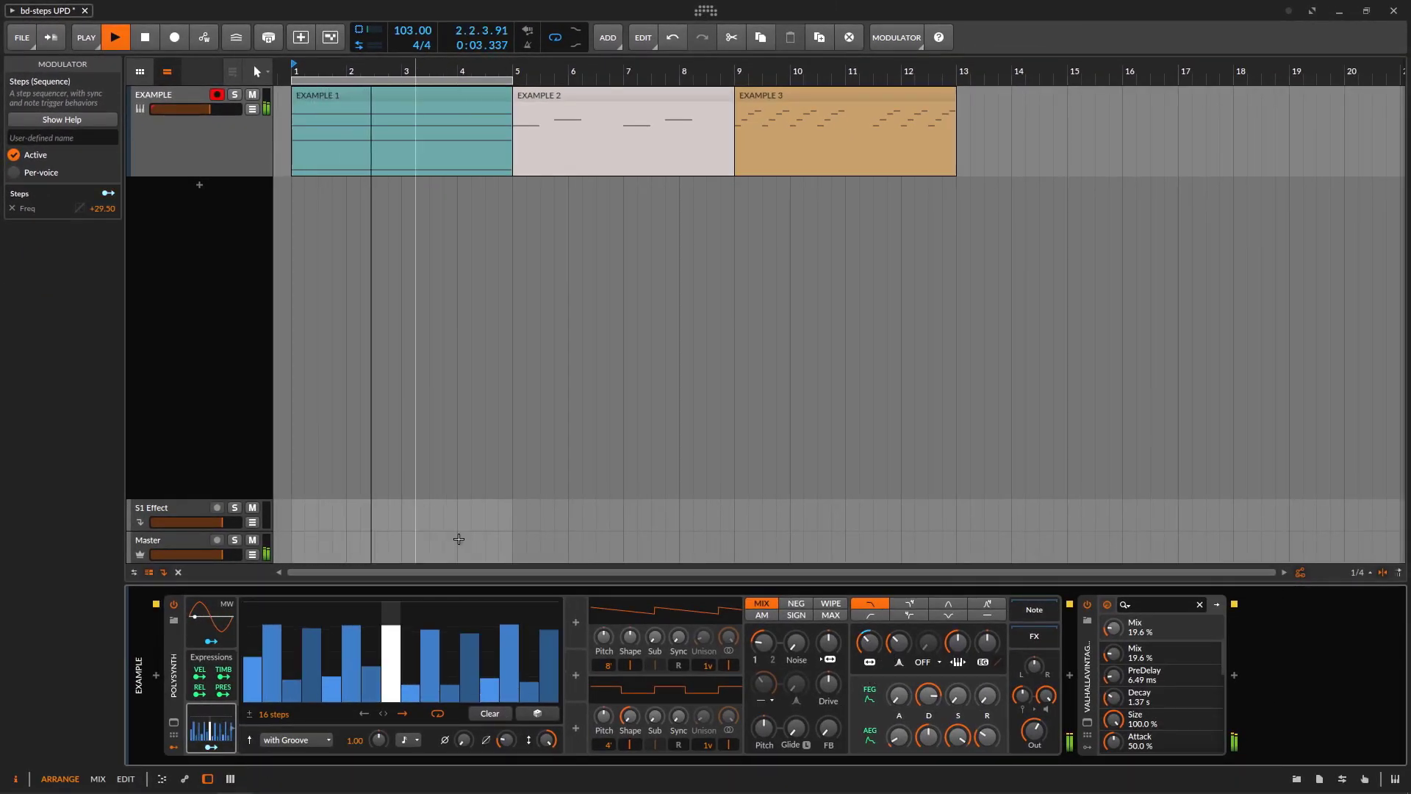
left_click_drag(870, 646, 870, 624)
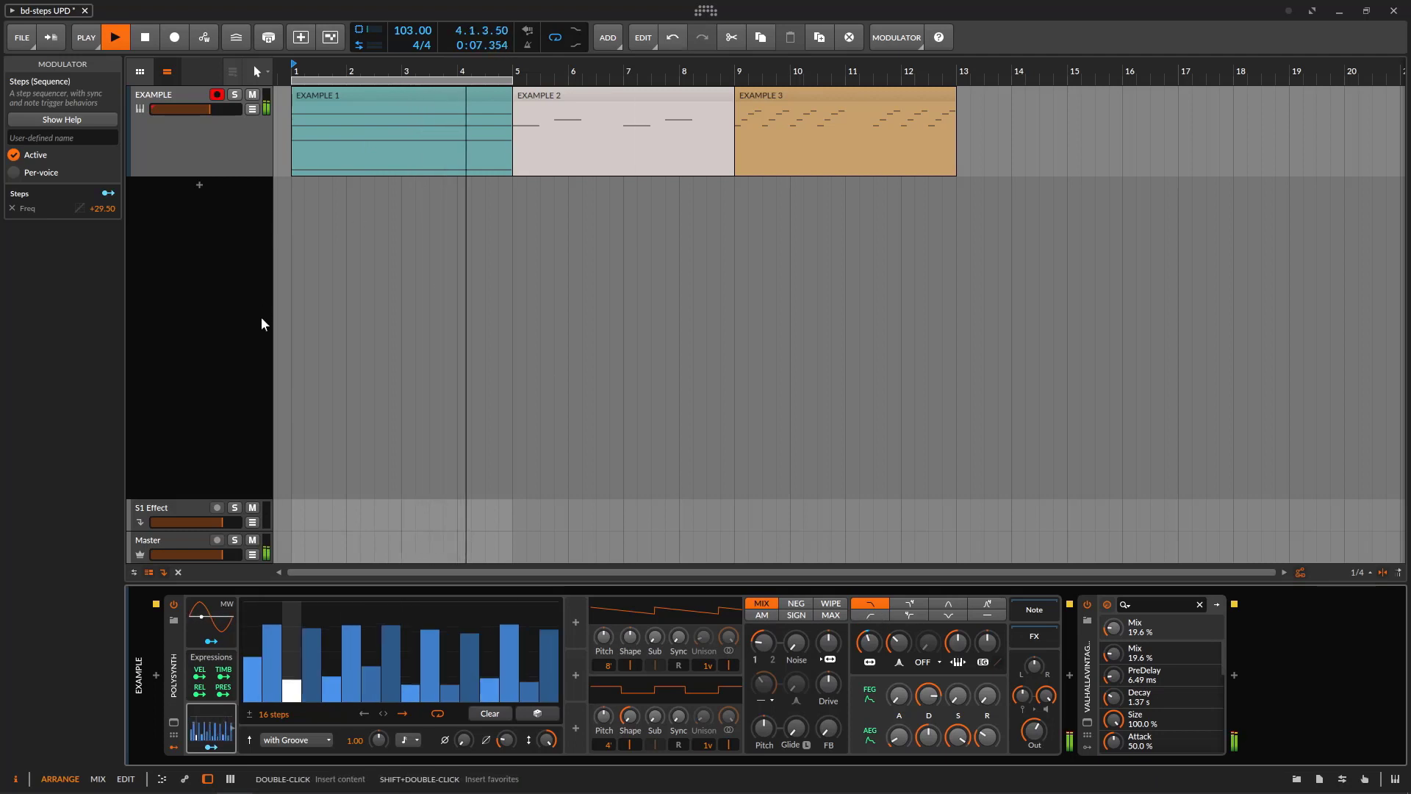
left_click(86, 38)
left_click(92, 237)
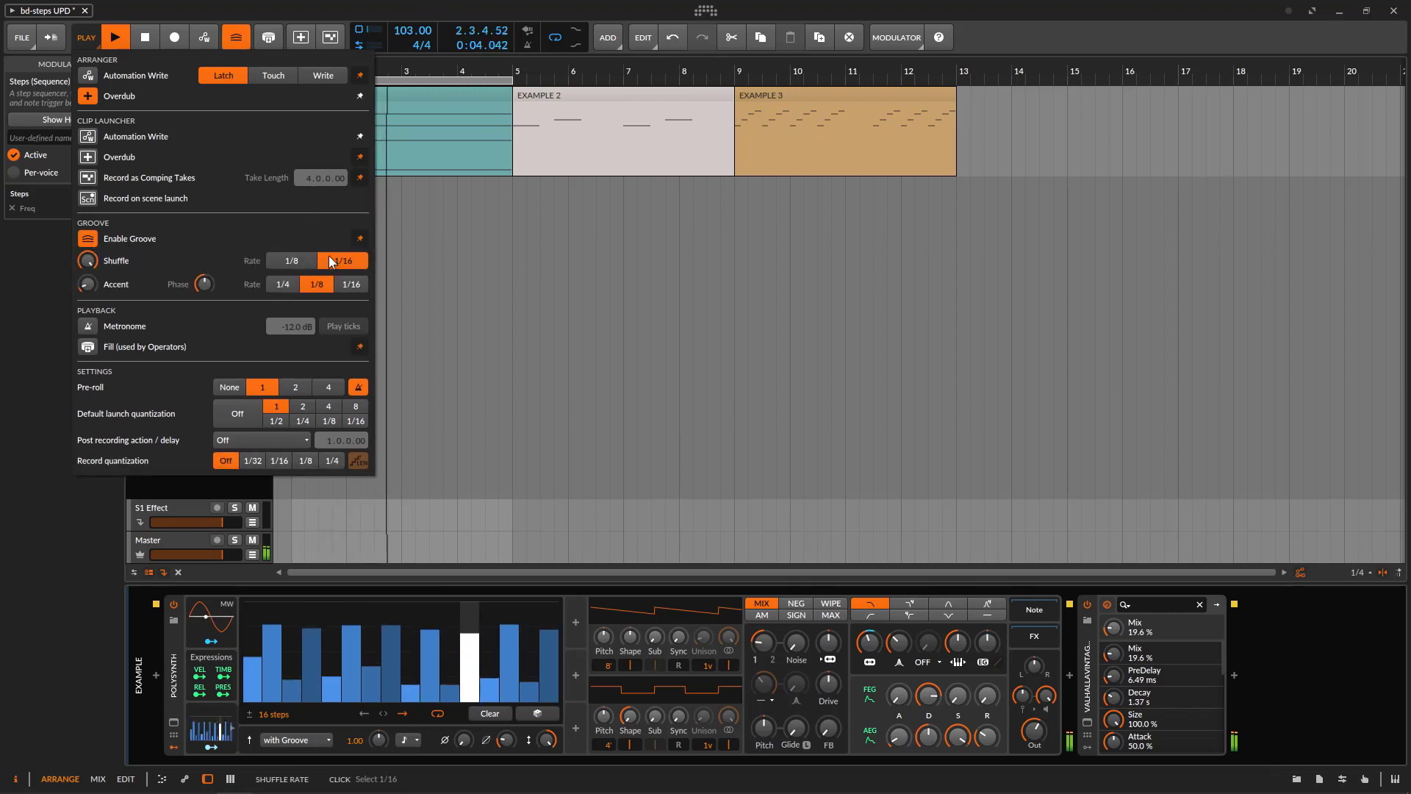
left_click(91, 239)
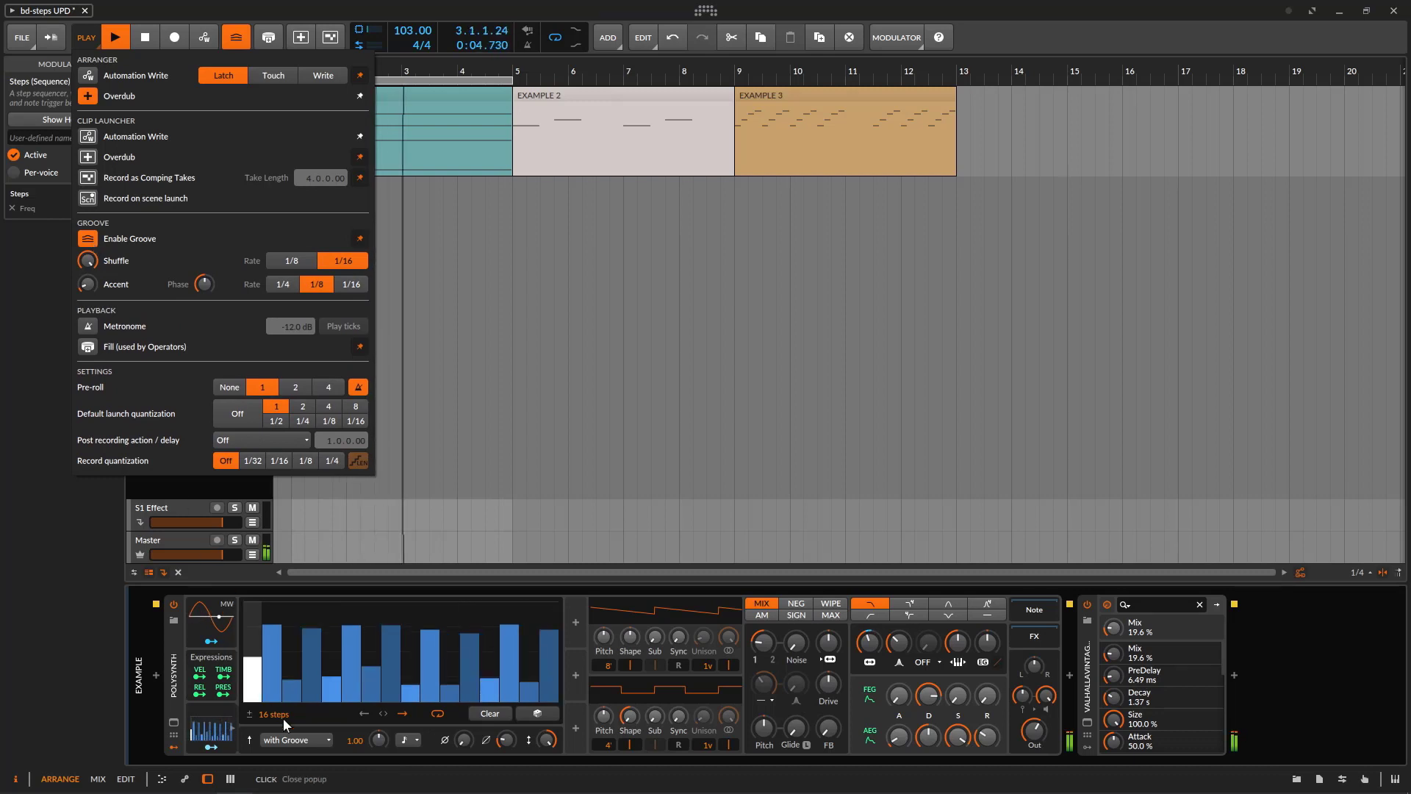
- Stop playback and set the Steps trigger mode to Free running
key("space")
left_click(297, 741)
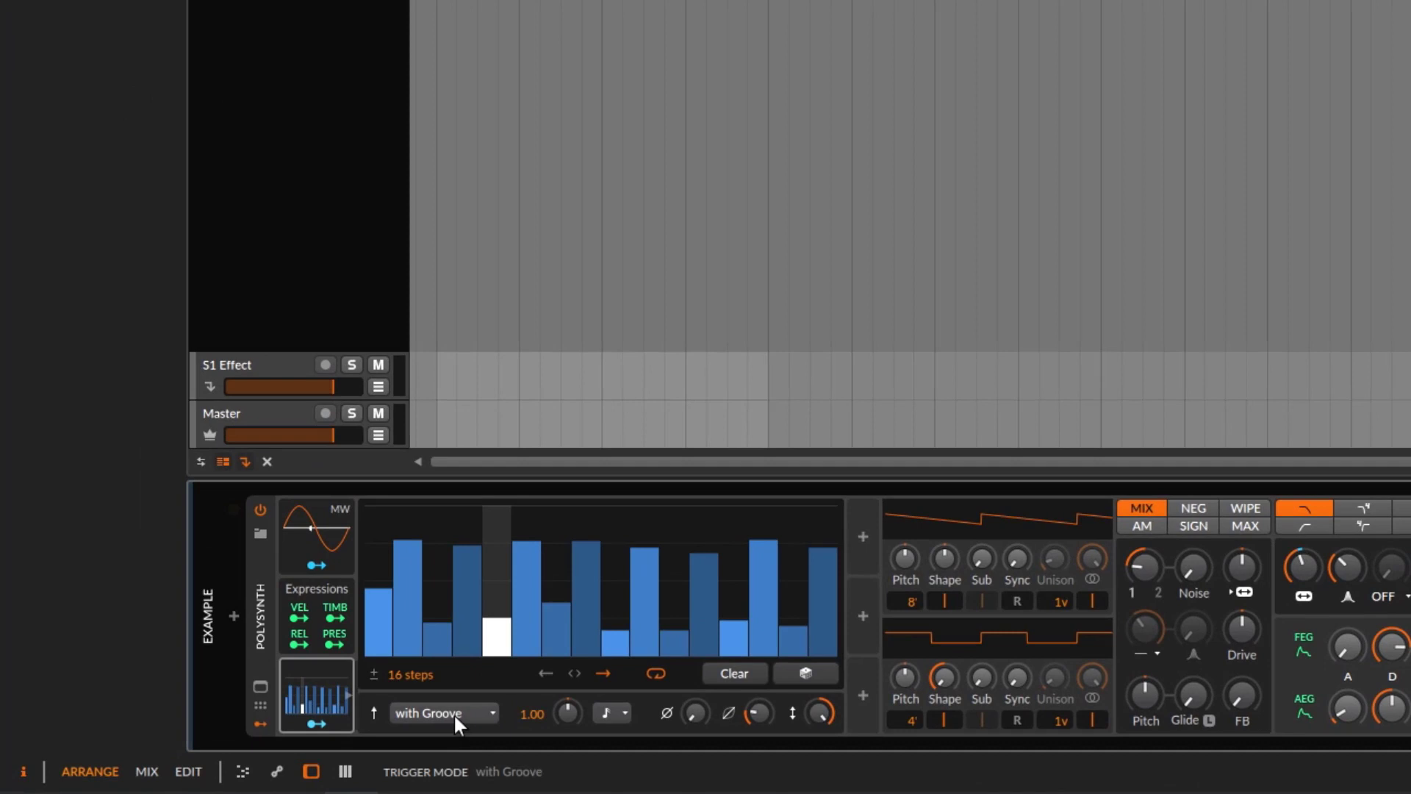
left_click(454, 716)
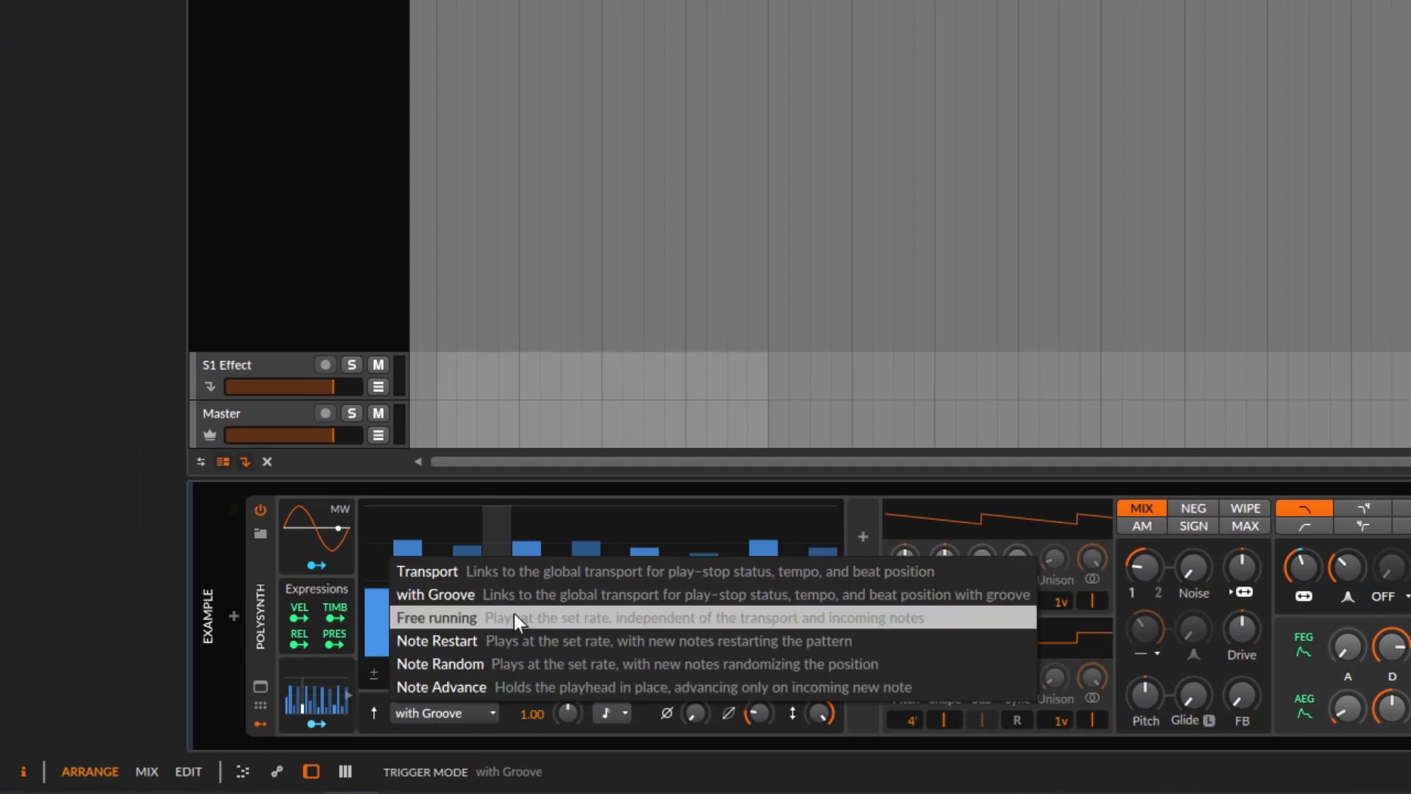
left_click(468, 618)
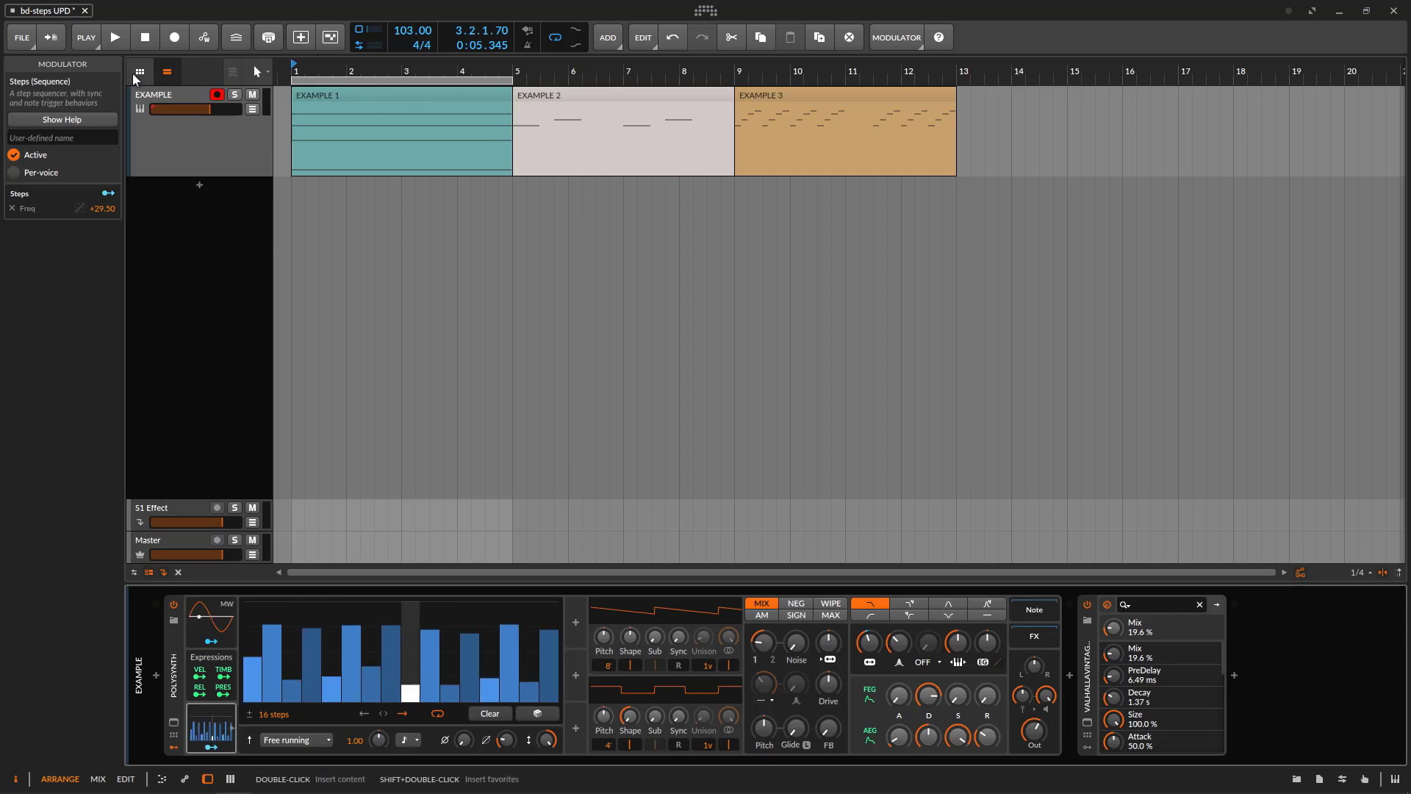
- Start and stop playback repeatedly to examine where the steps continue in the Free running trigger mode
left_click(115, 38)
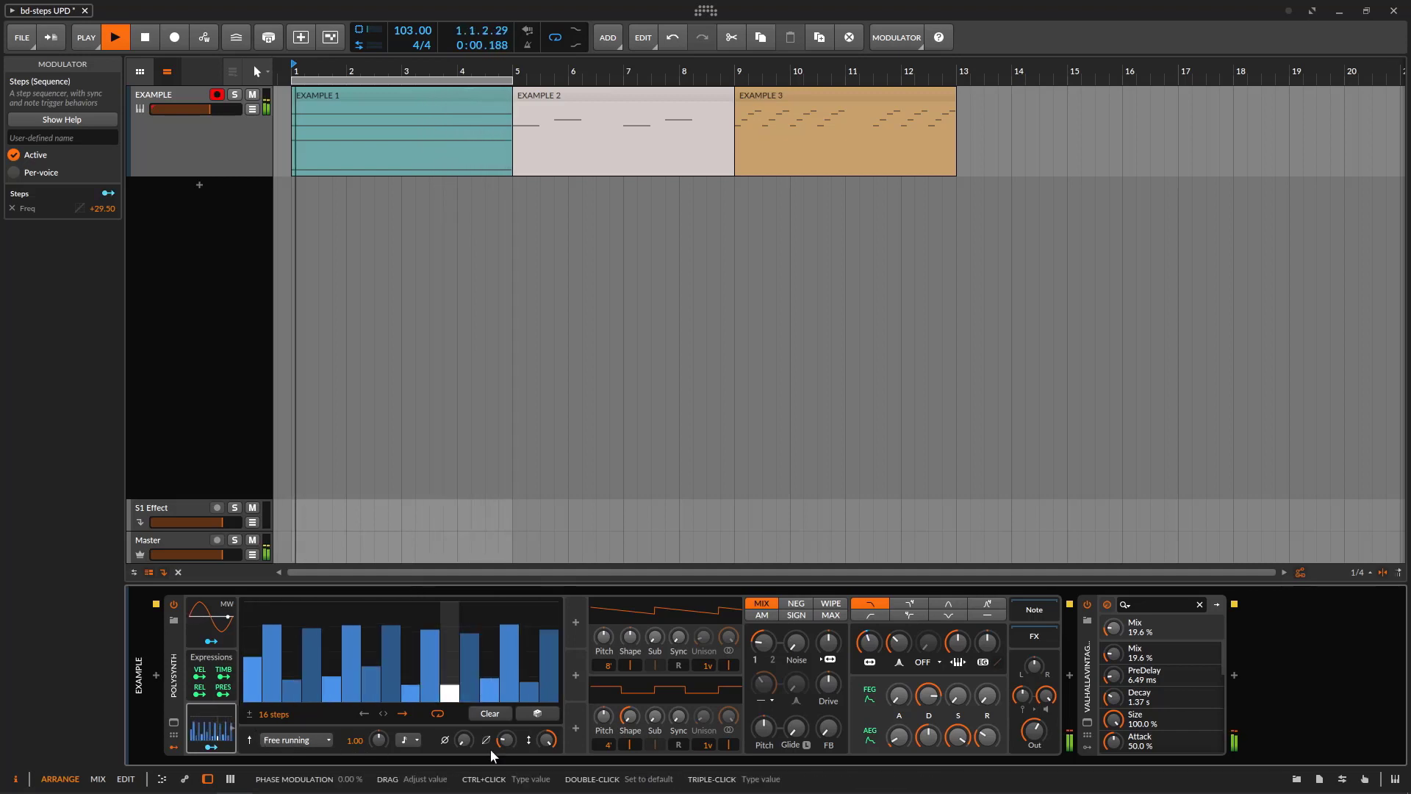
left_click(142, 40)
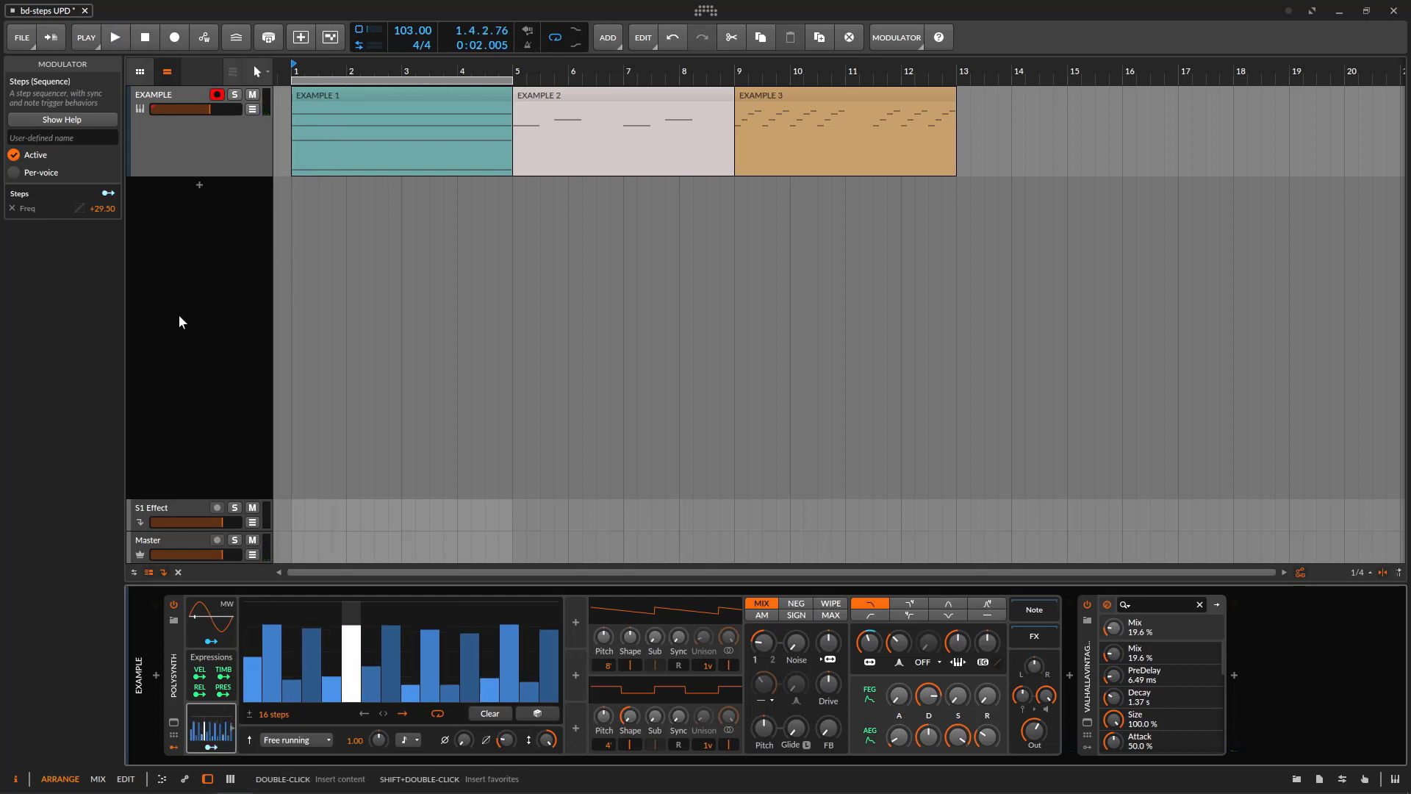
left_click(115, 39)
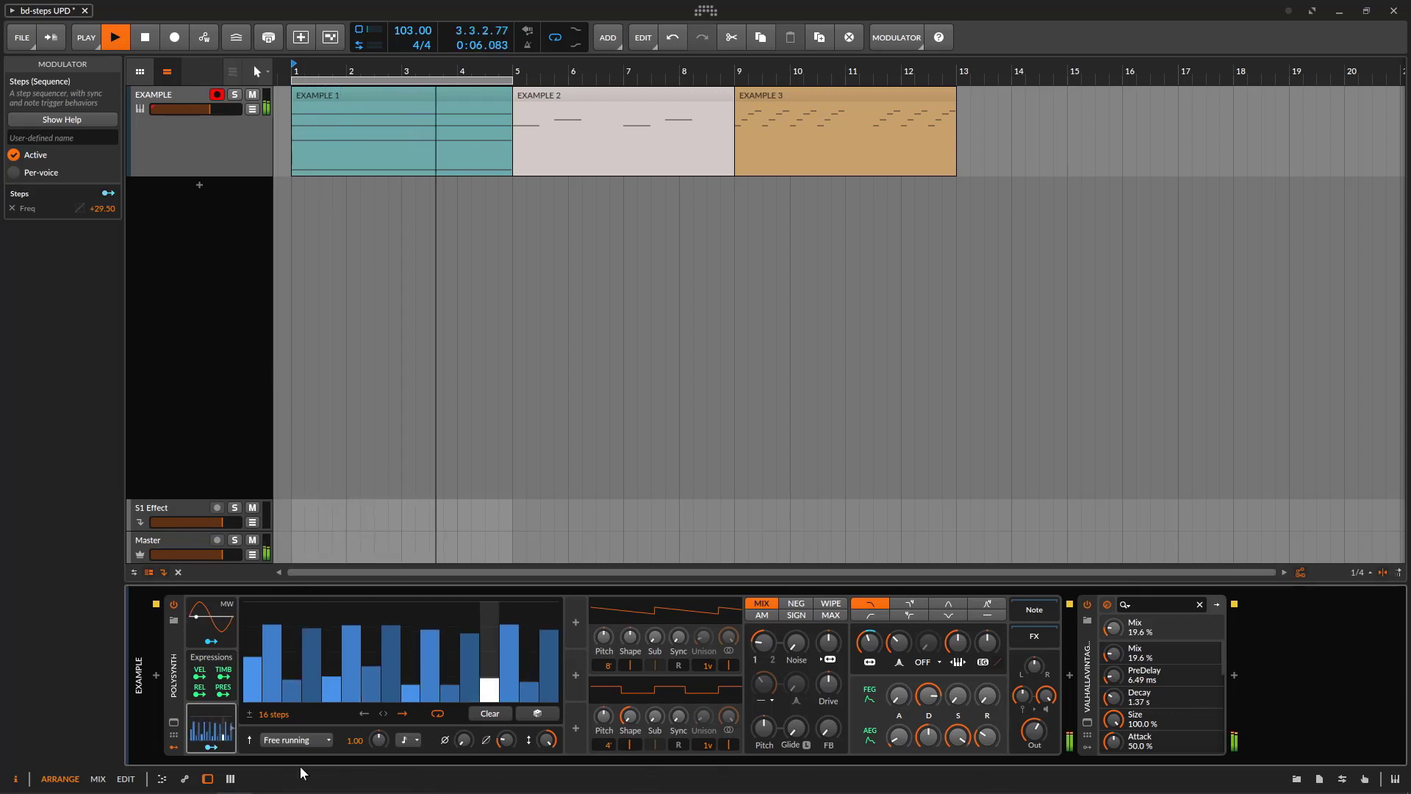
key("space")
- Set the Steps trigger mode to Note Restart and move the four-bar loop region onto the EXAMPLE 2 clip
left_click(301, 741)
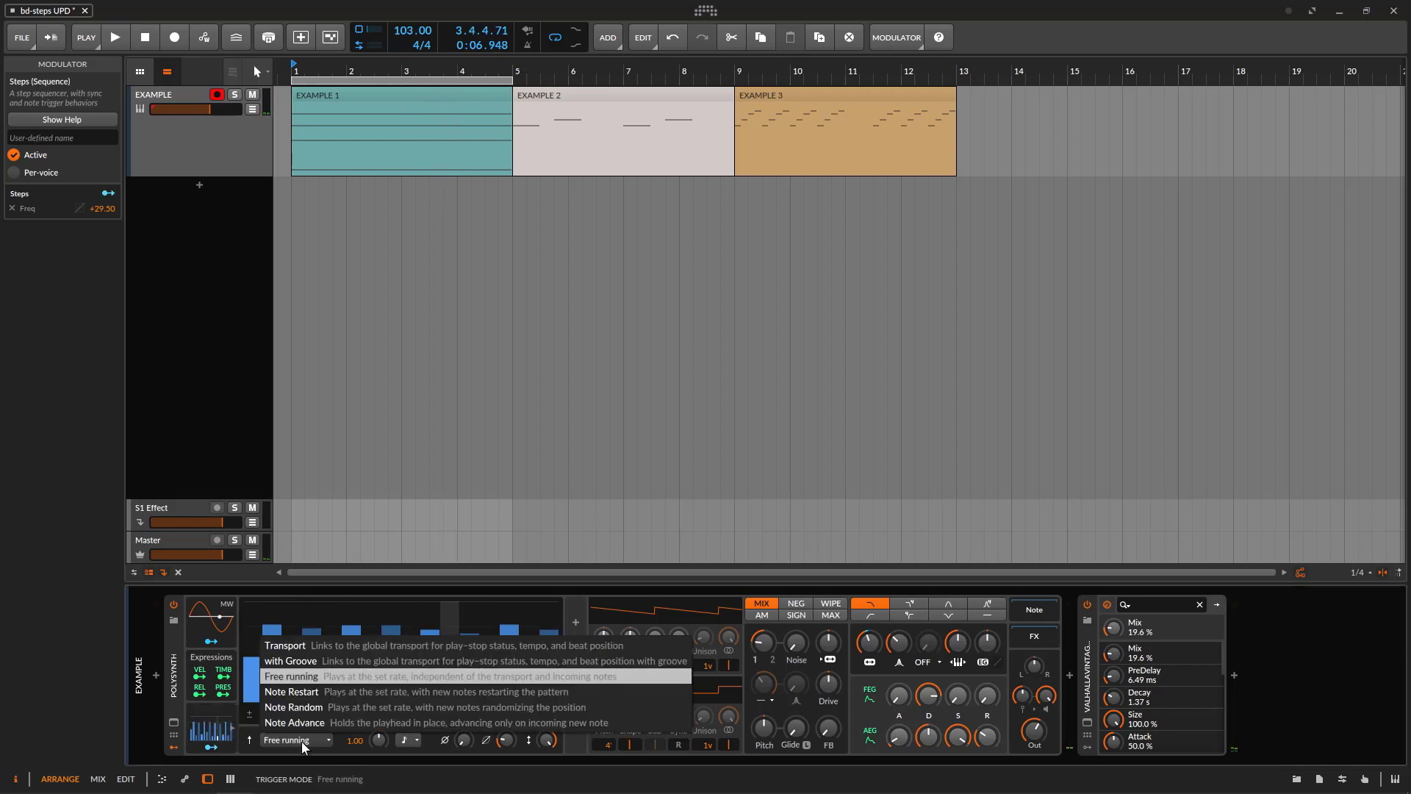
left_click(292, 695)
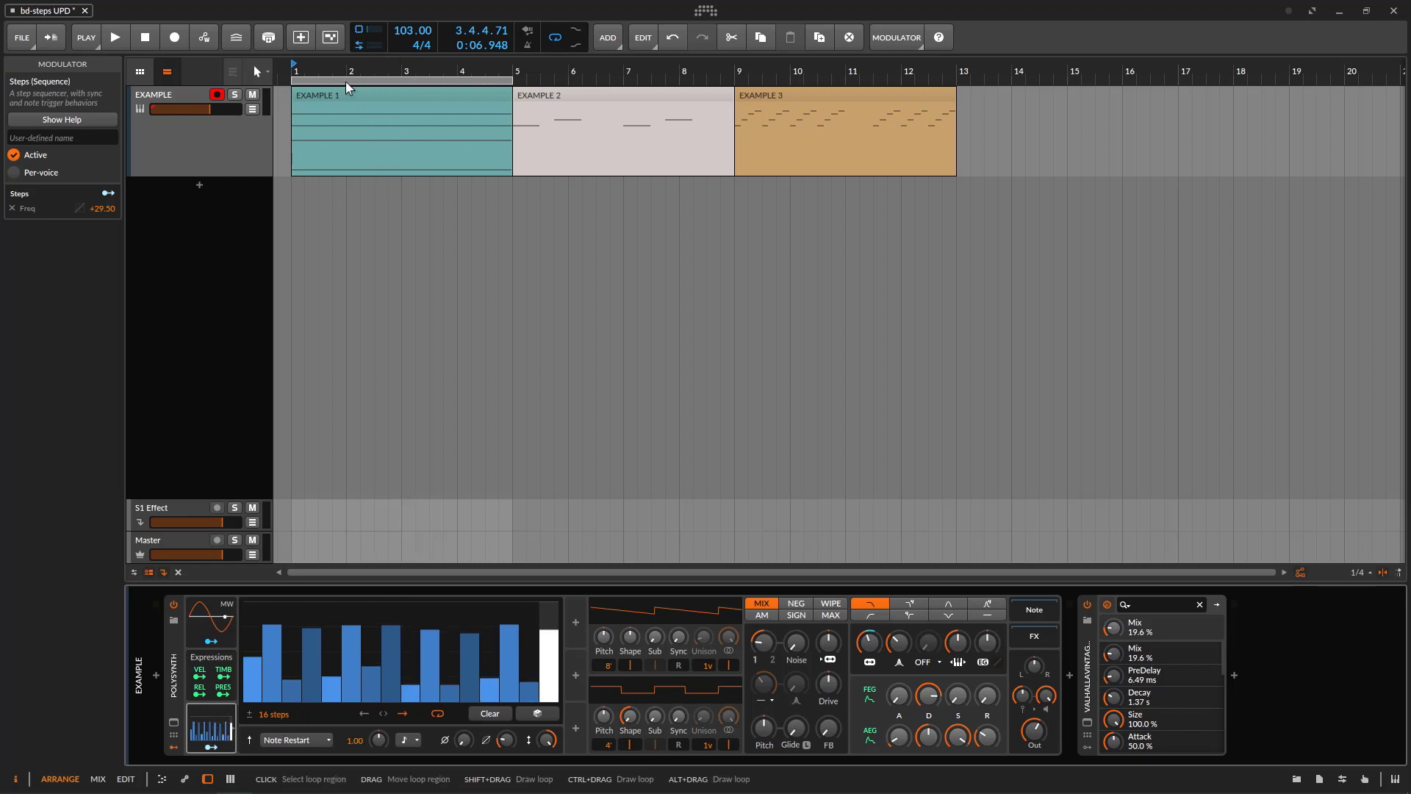
left_click_drag(346, 81, 574, 84)
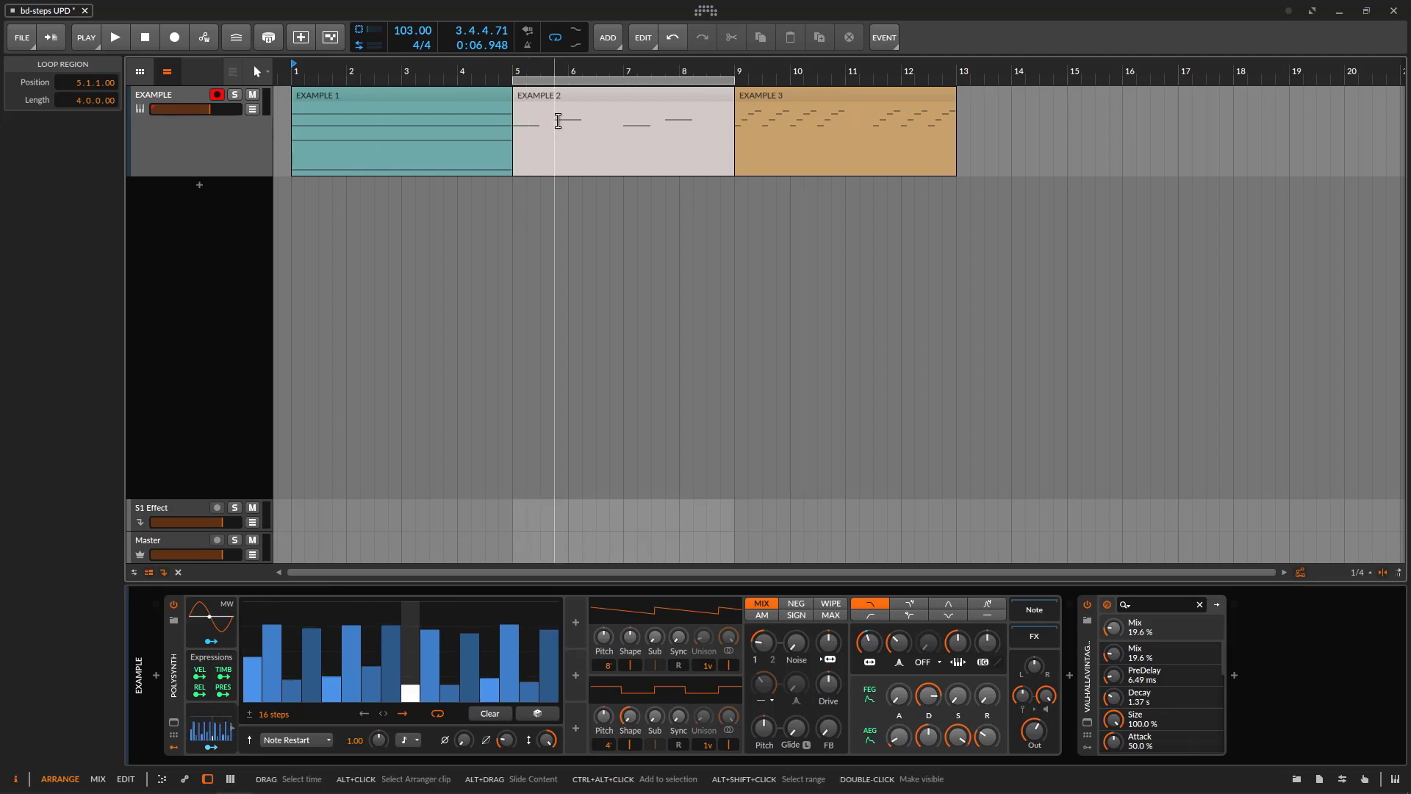
- View the notes of the EXAMPLE 2 clip, return to the device chain and play the clip in Note Restart mode
double_click(566, 100)
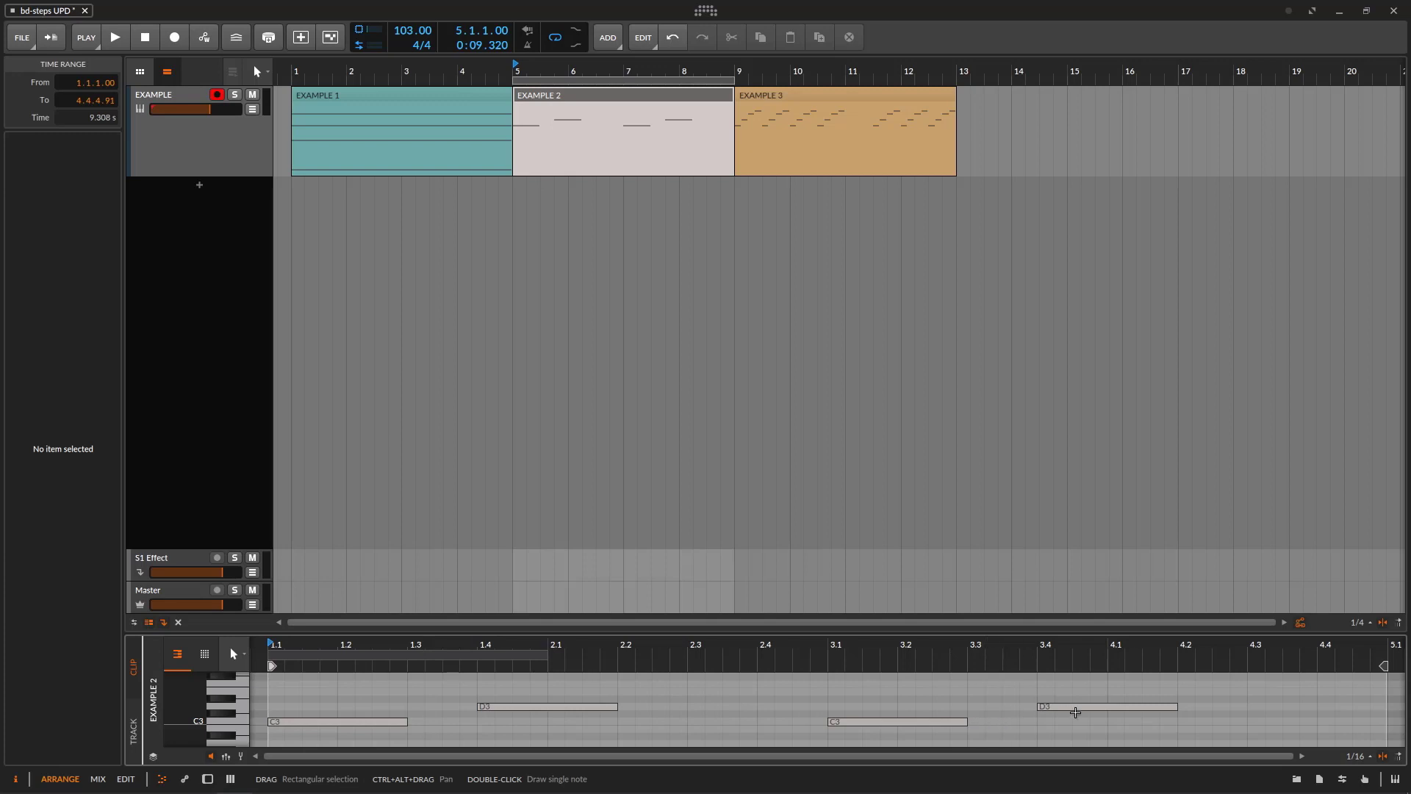
double_click(205, 157)
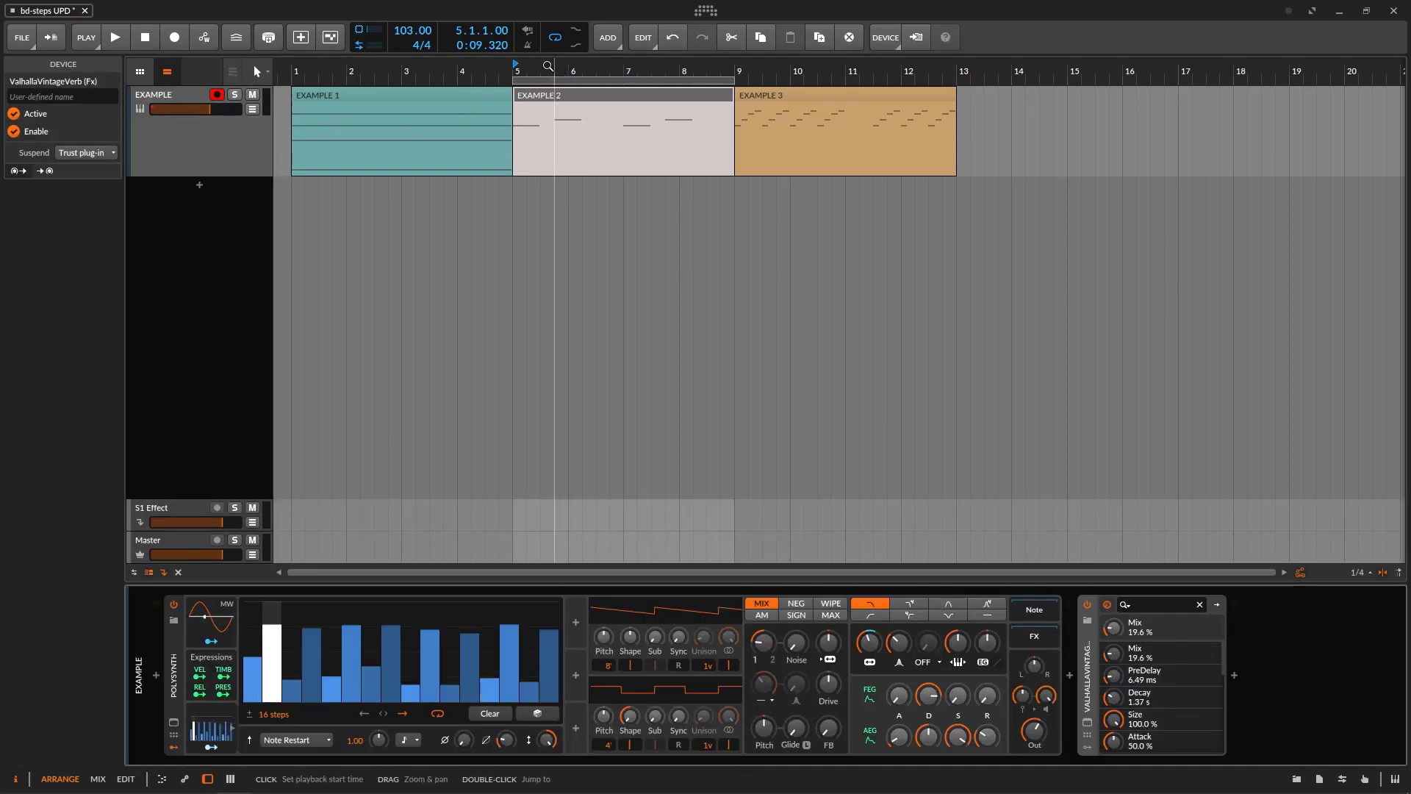
key("space")
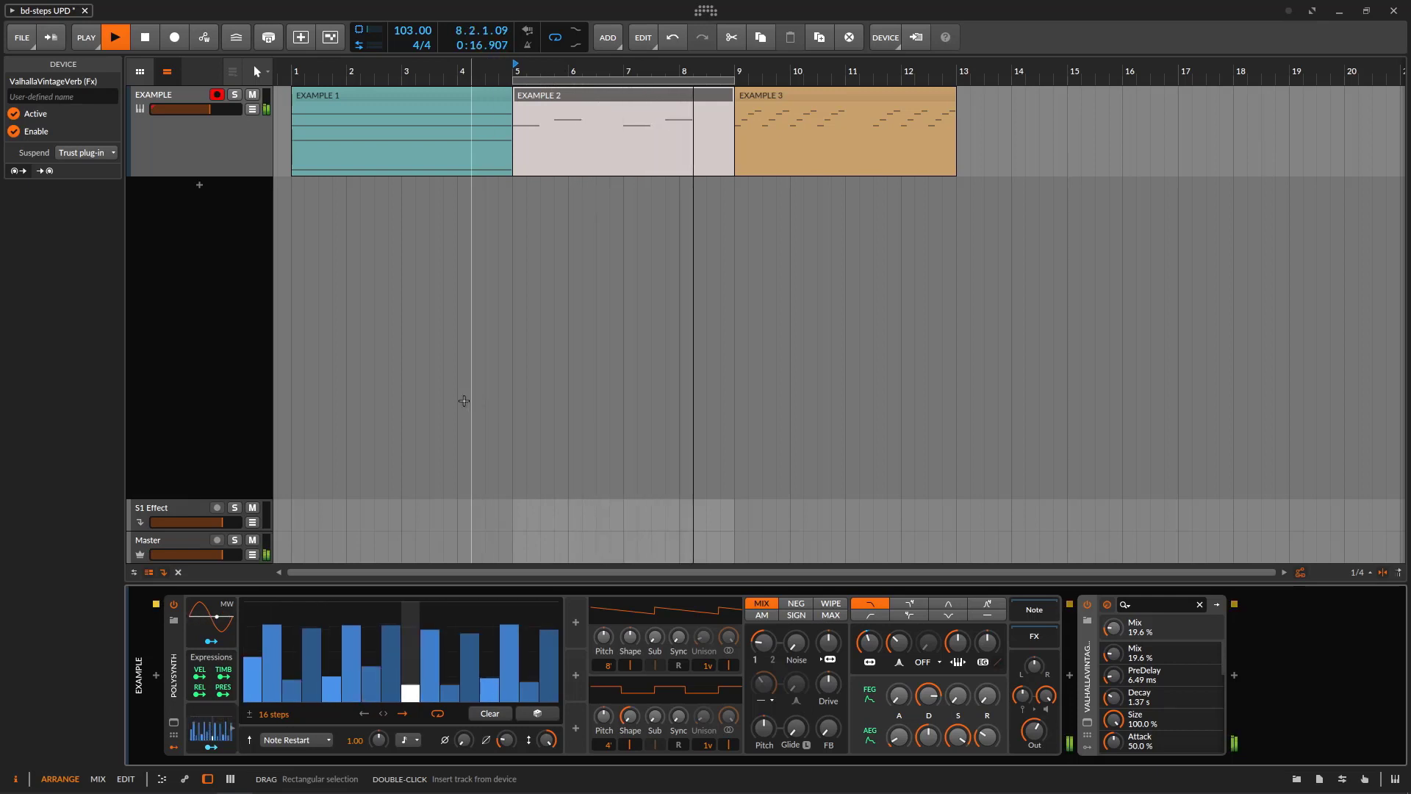
key("space")
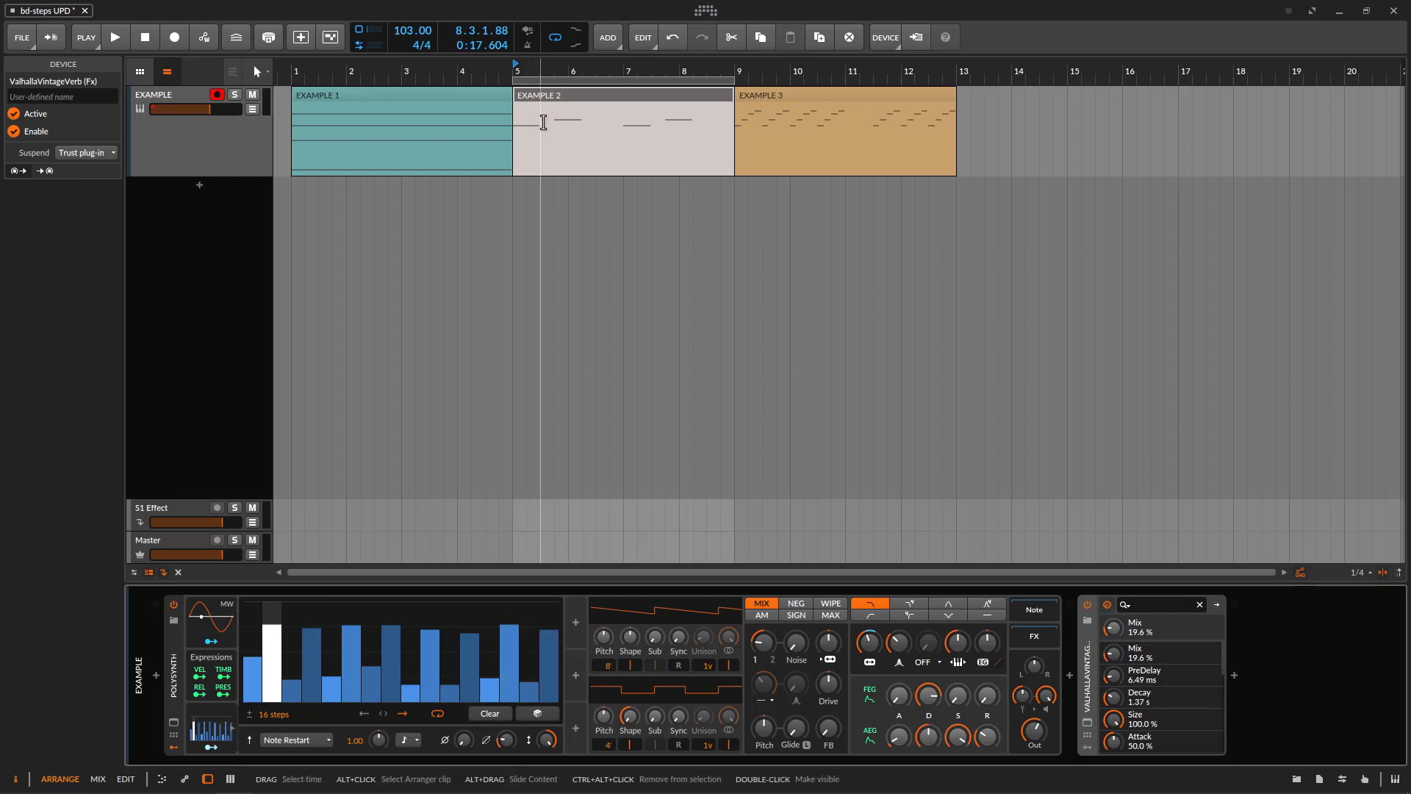
- Keep the Note Restart trigger mode and replay the EXAMPLE 2 clip to examine how new notes restart the step pattern
left_click(298, 740)
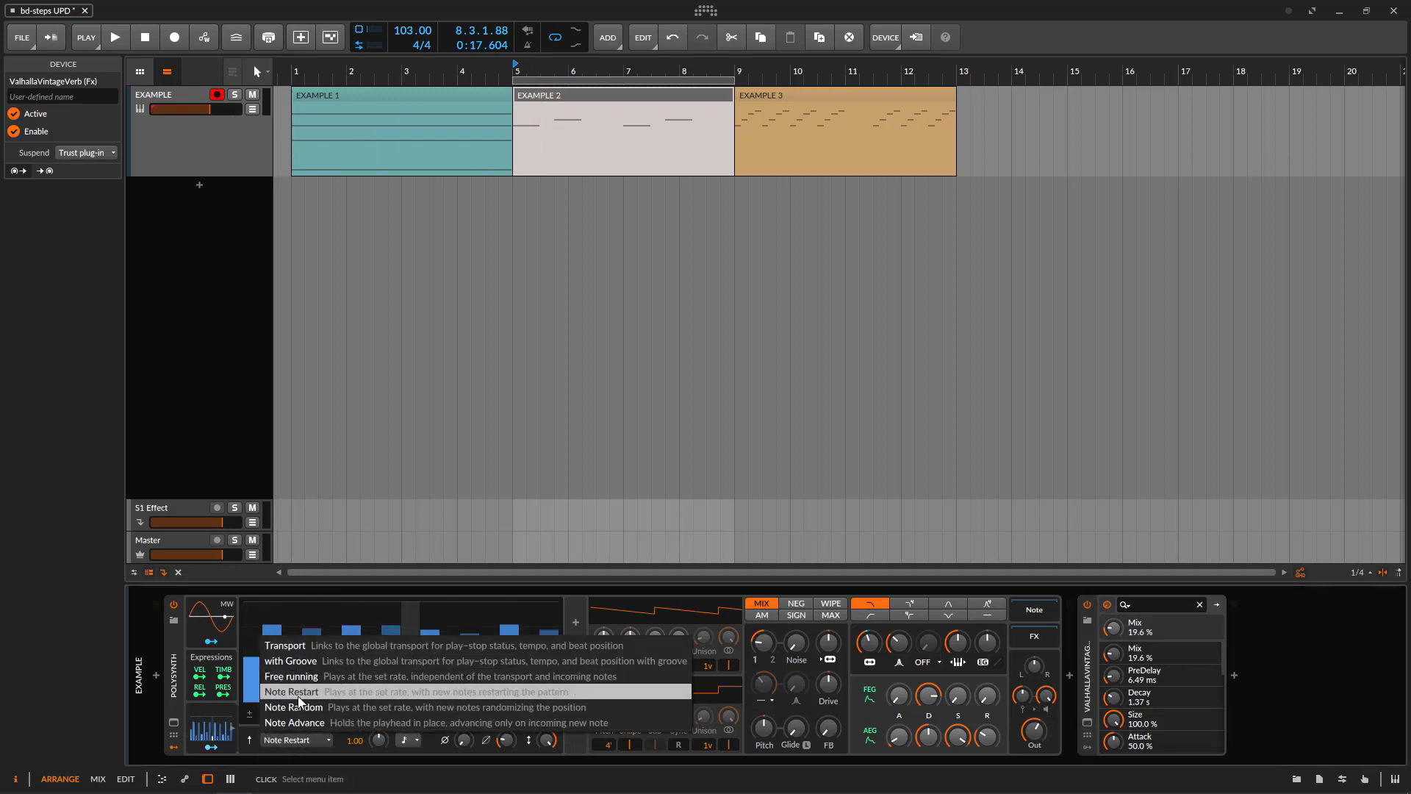
left_click(150, 36)
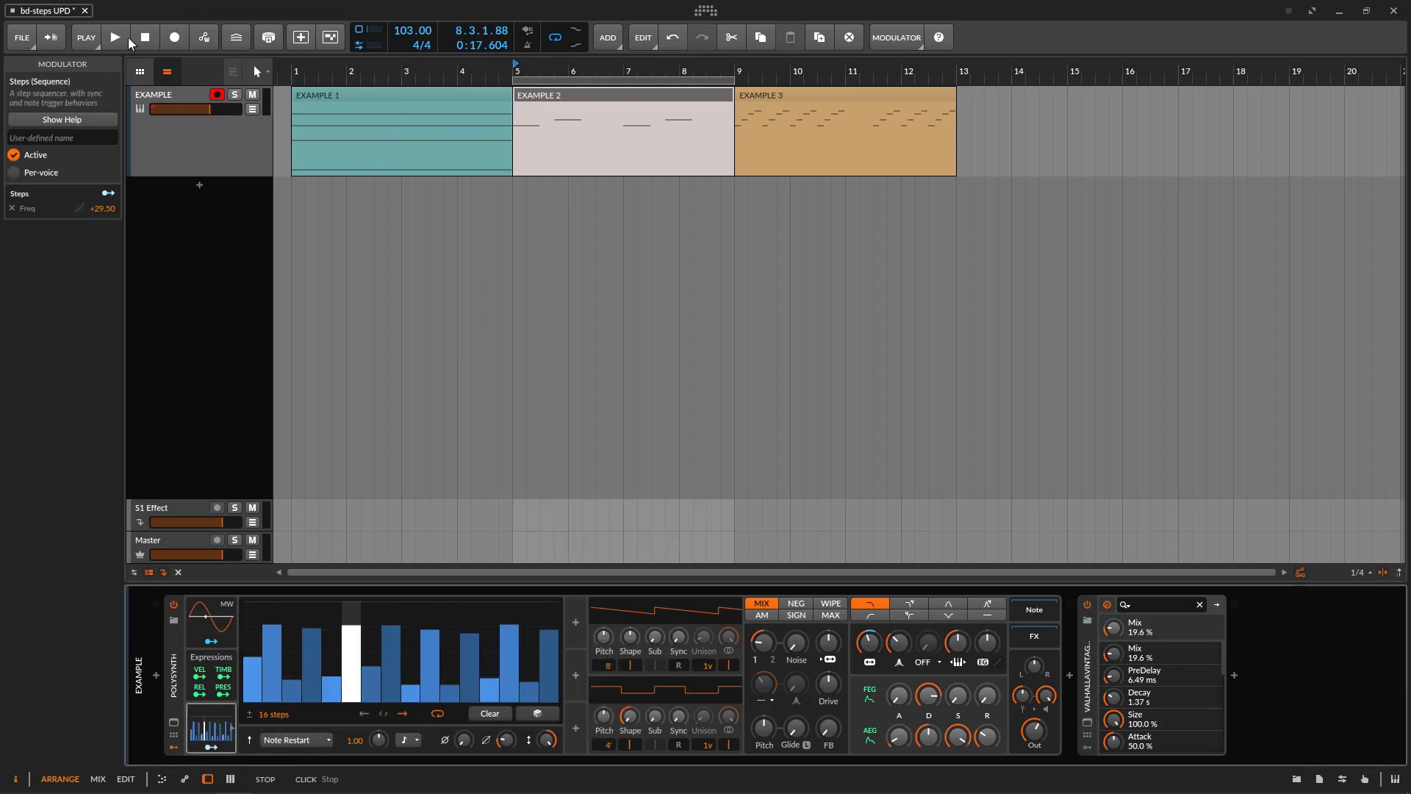
left_click(536, 125)
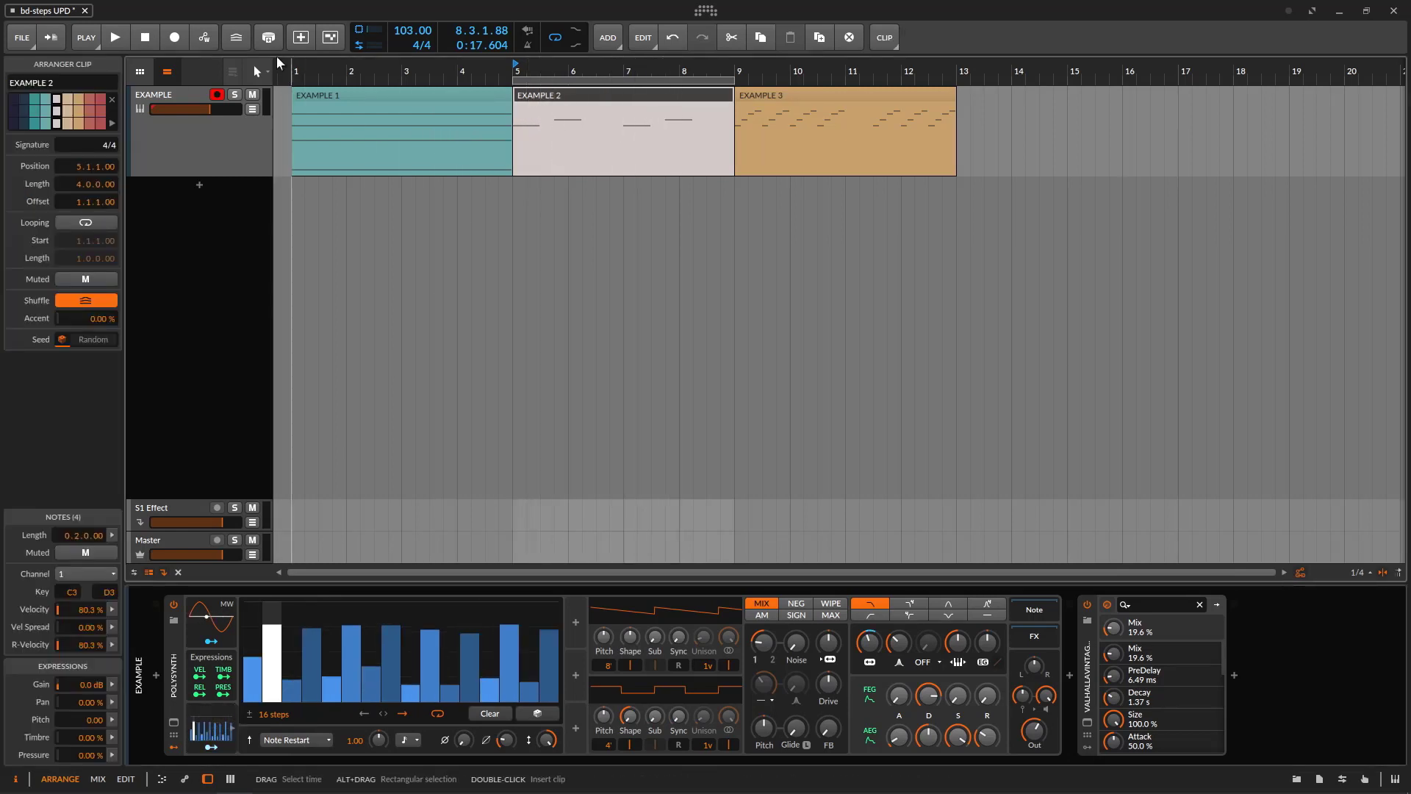
left_click(118, 38)
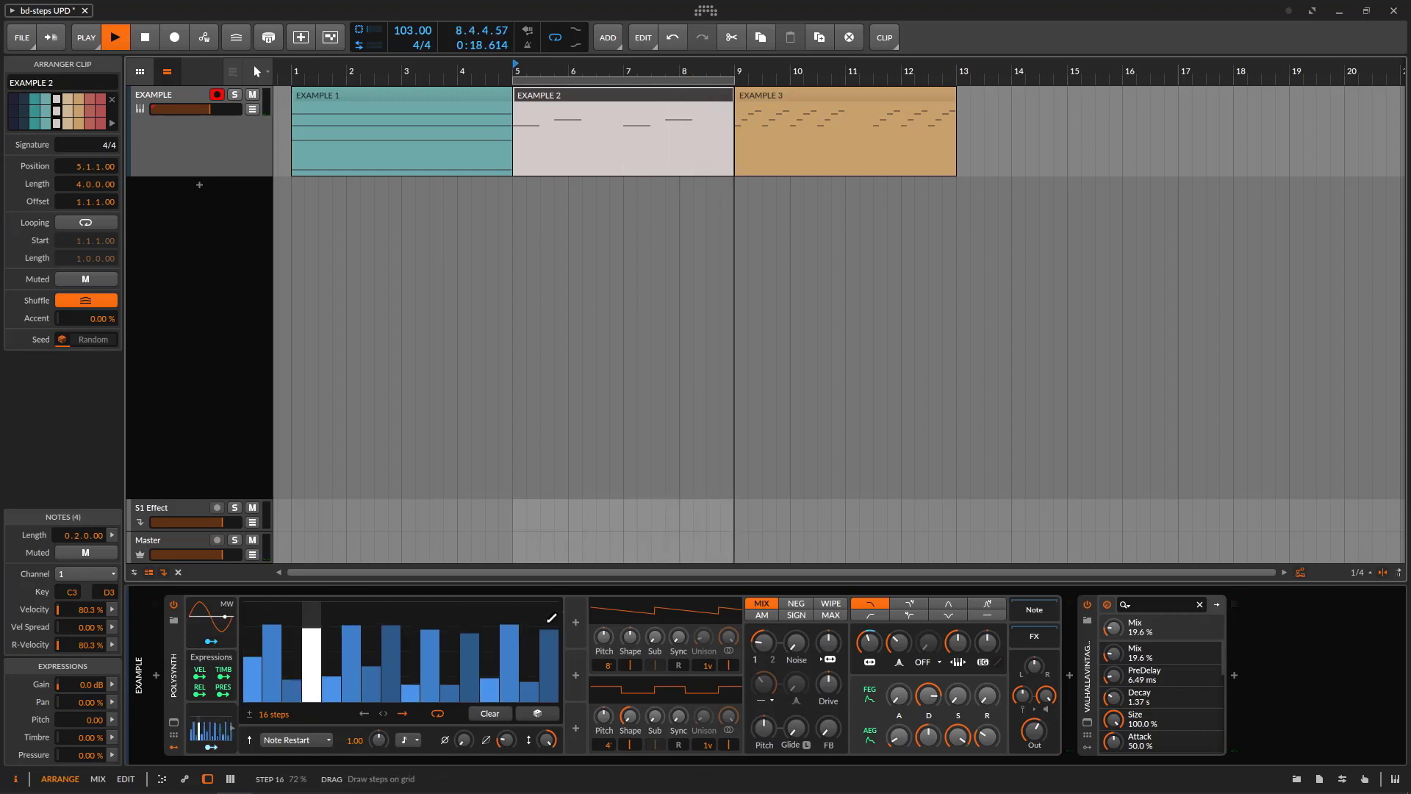
left_click(293, 741)
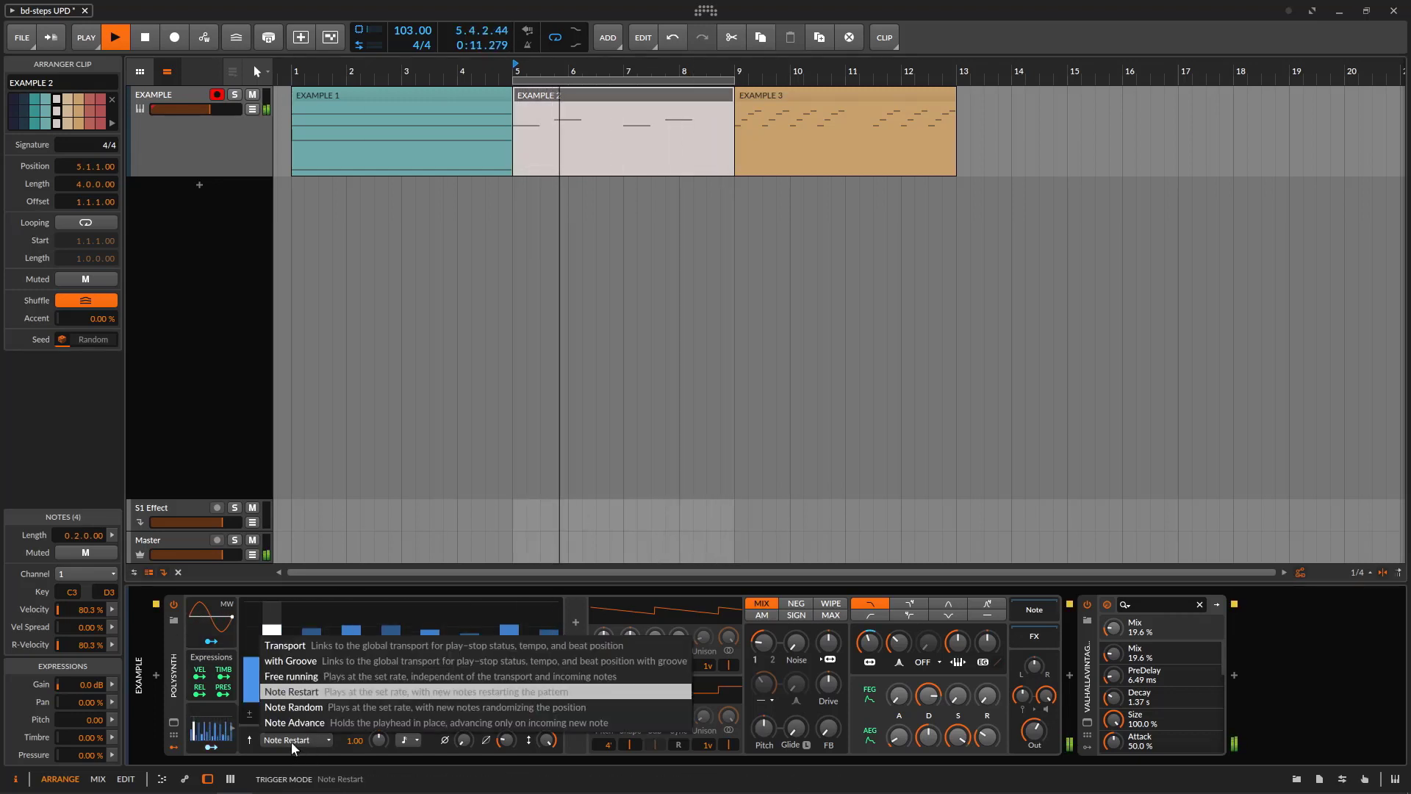
left_click(291, 742)
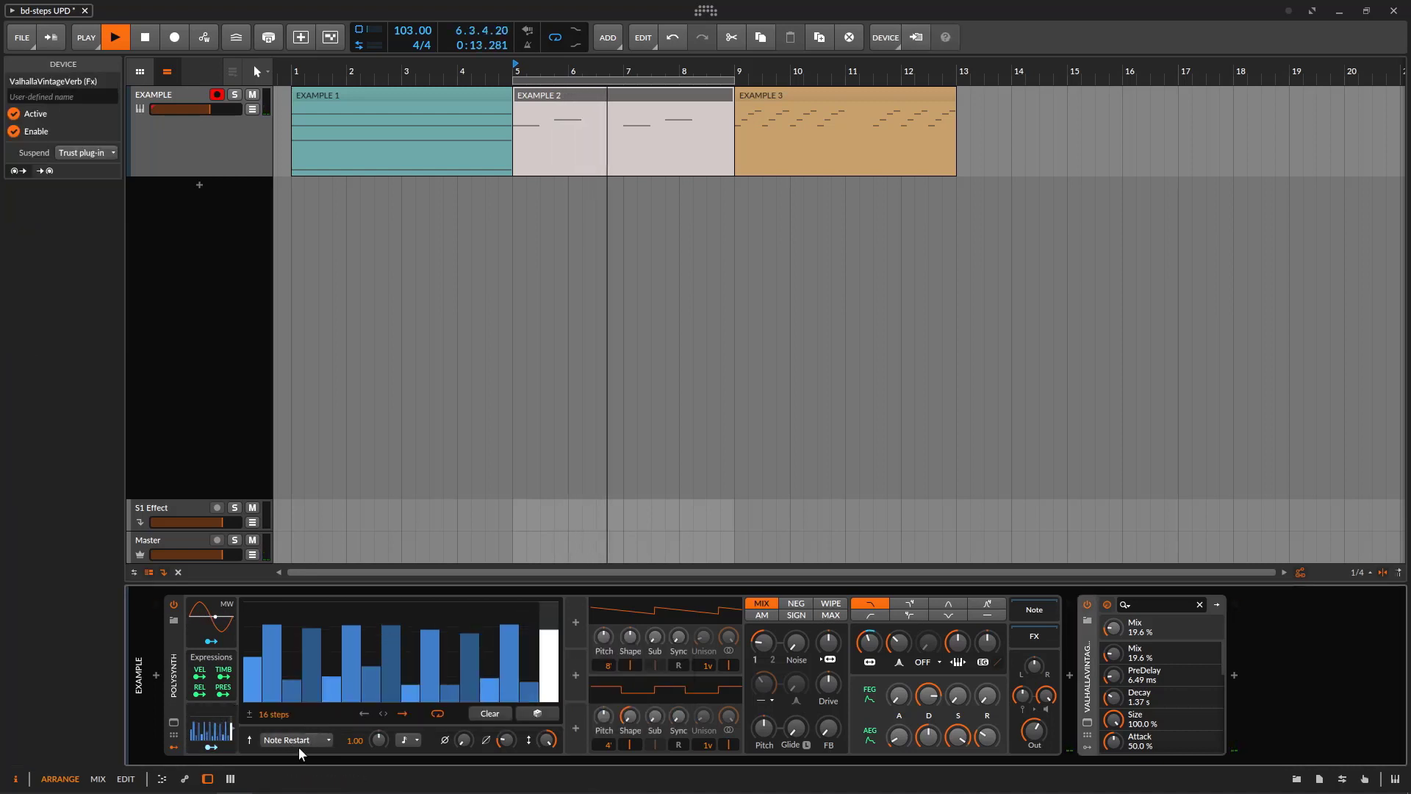
- Set the Steps trigger mode to Note Random
left_click(302, 740)
left_click(322, 708)
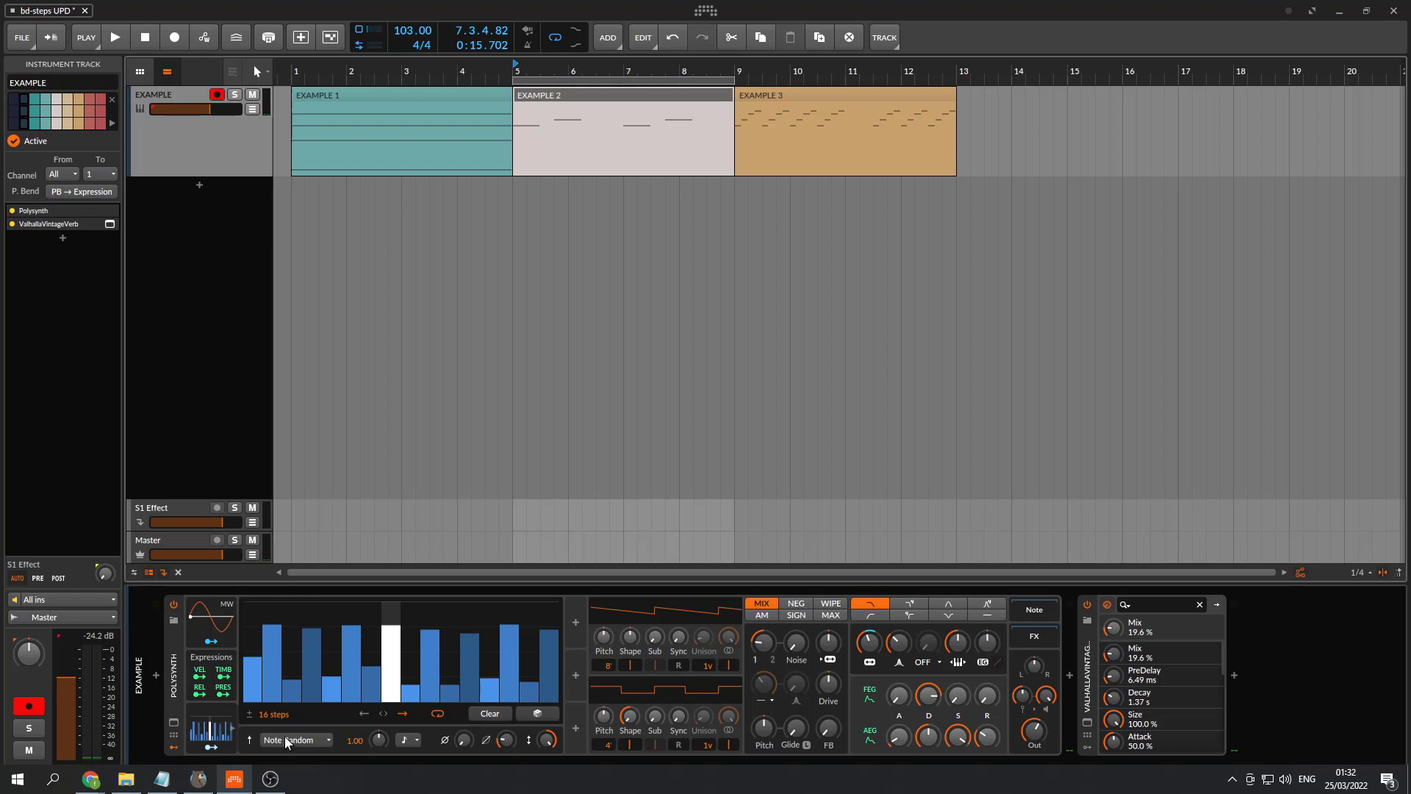
left_click(288, 739)
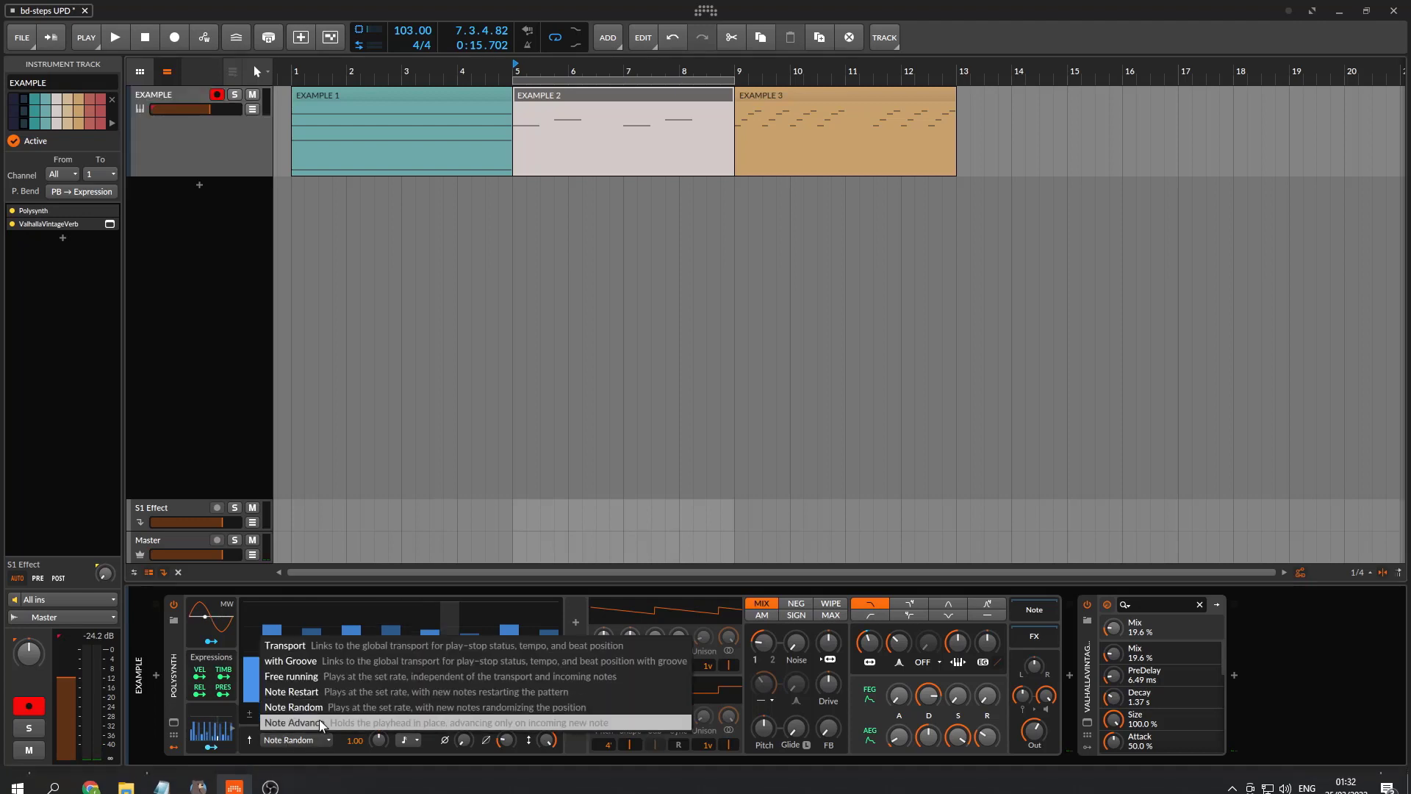
left_click(308, 706)
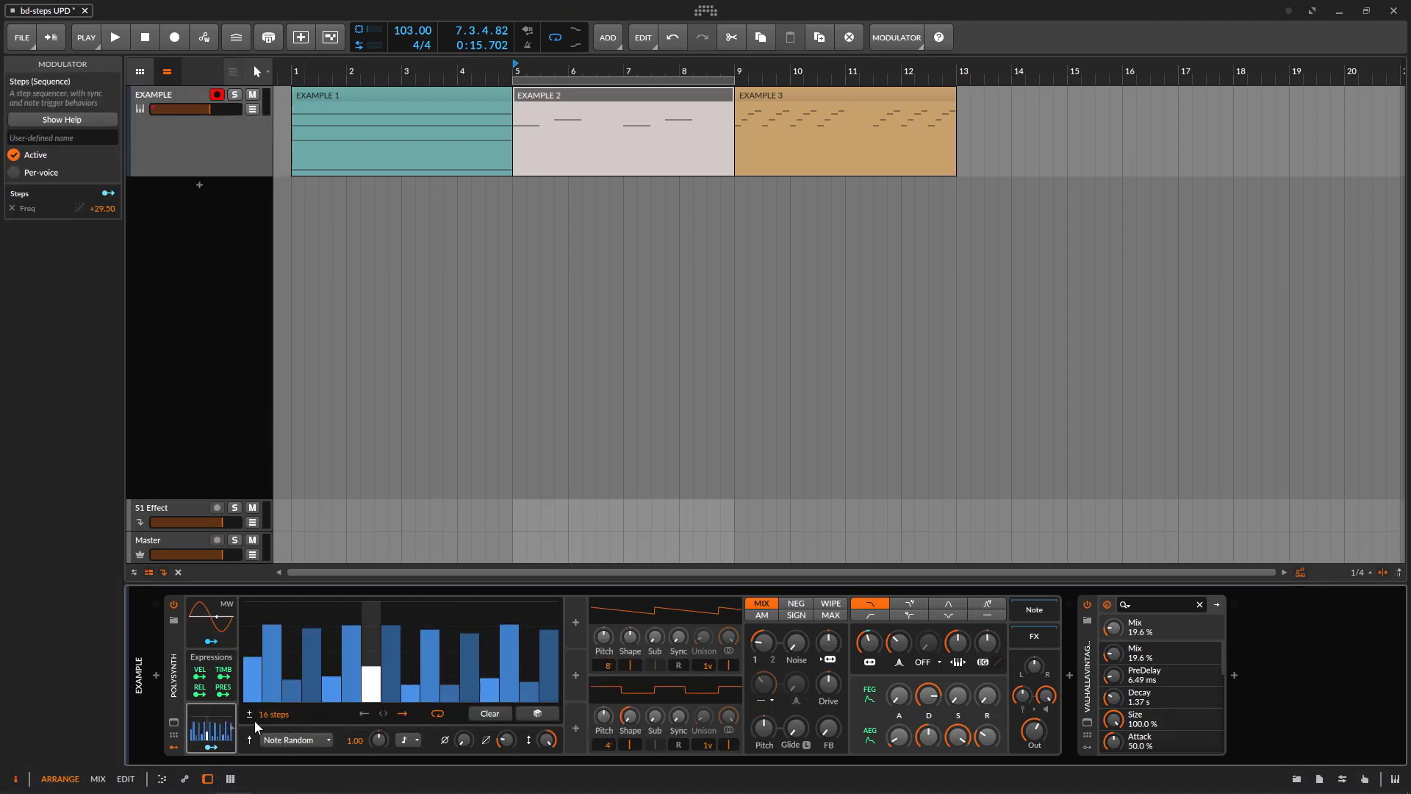
left_click(296, 738)
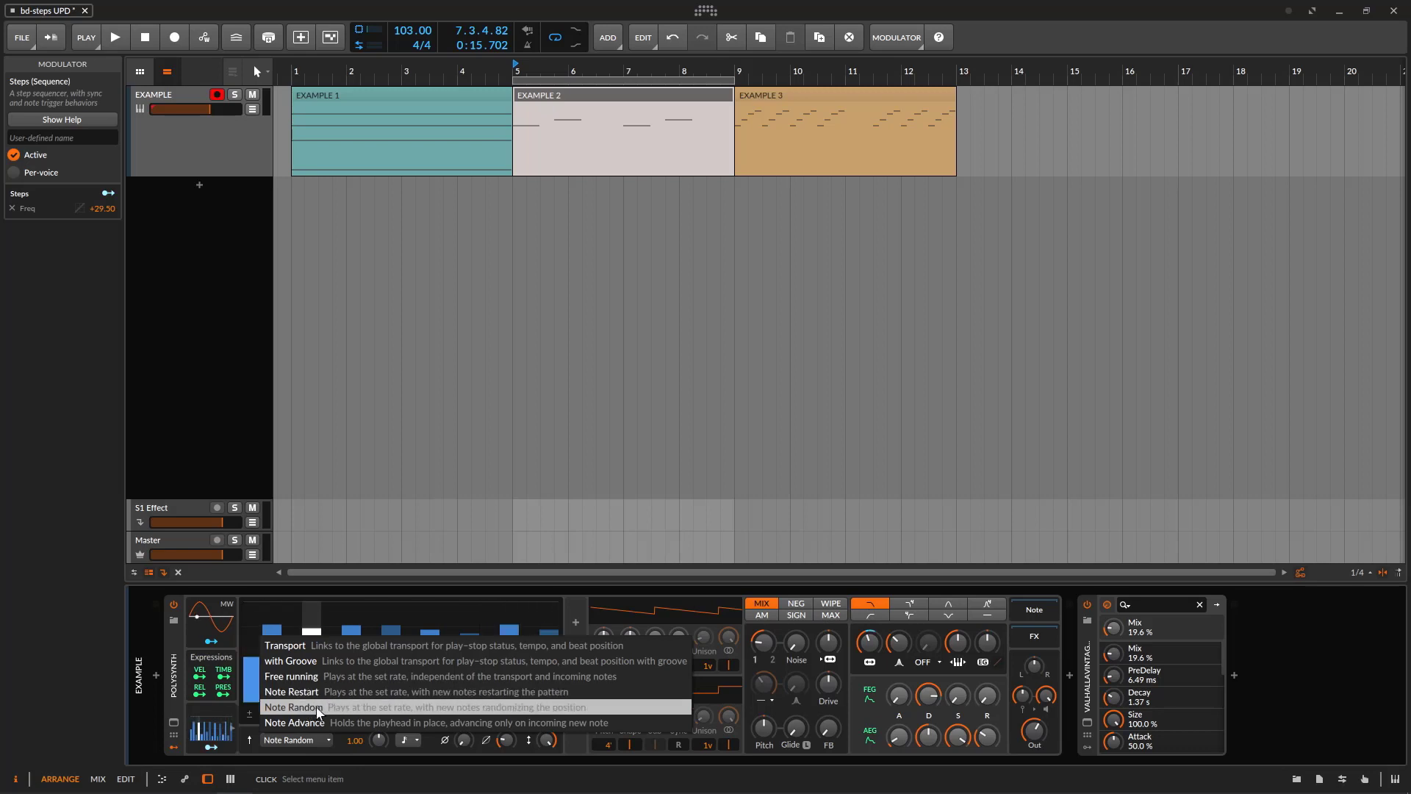
left_click(316, 707)
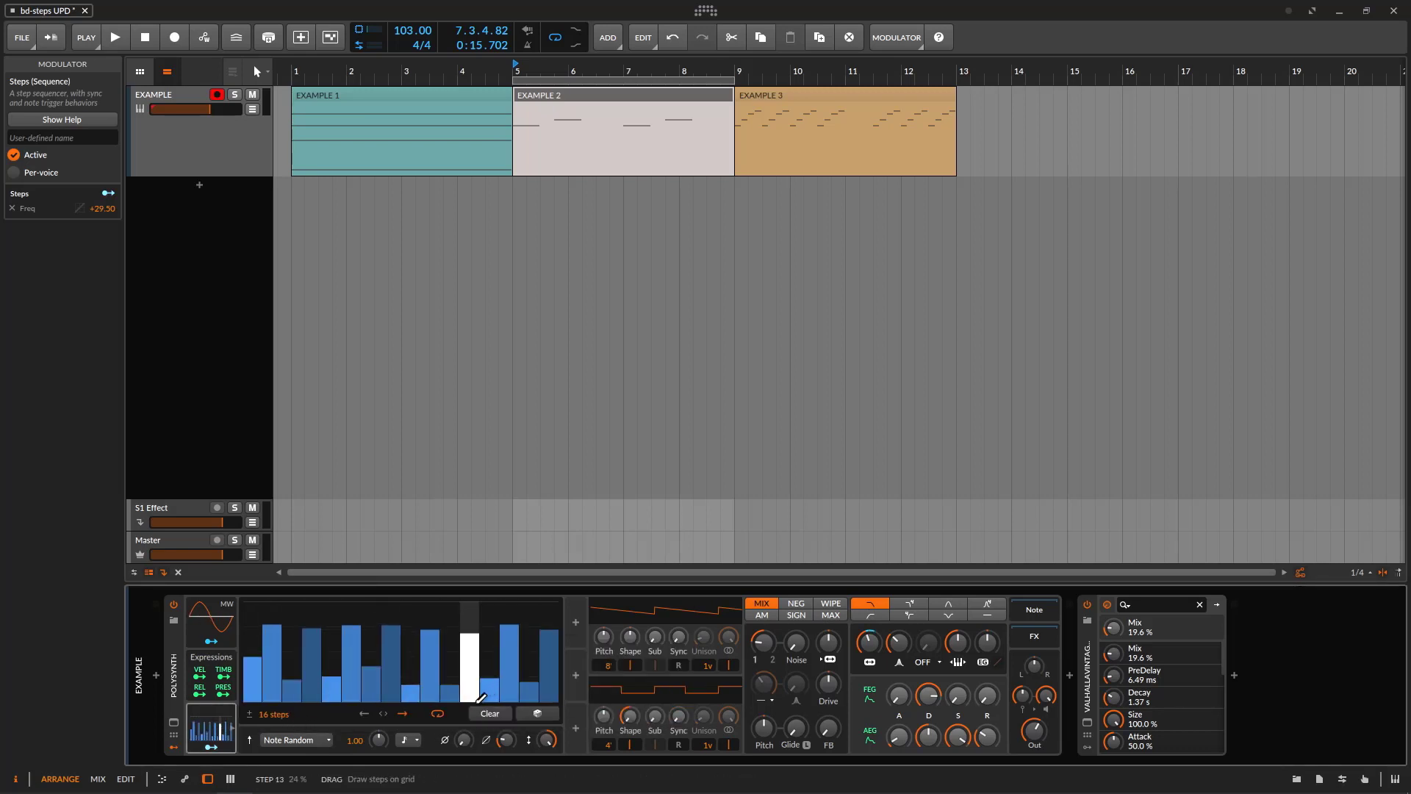
- Review the trigger mode options unchanged and play the EXAMPLE 2 clip to examine how Note Random affects the step position
left_click(317, 737)
left_click(226, 447)
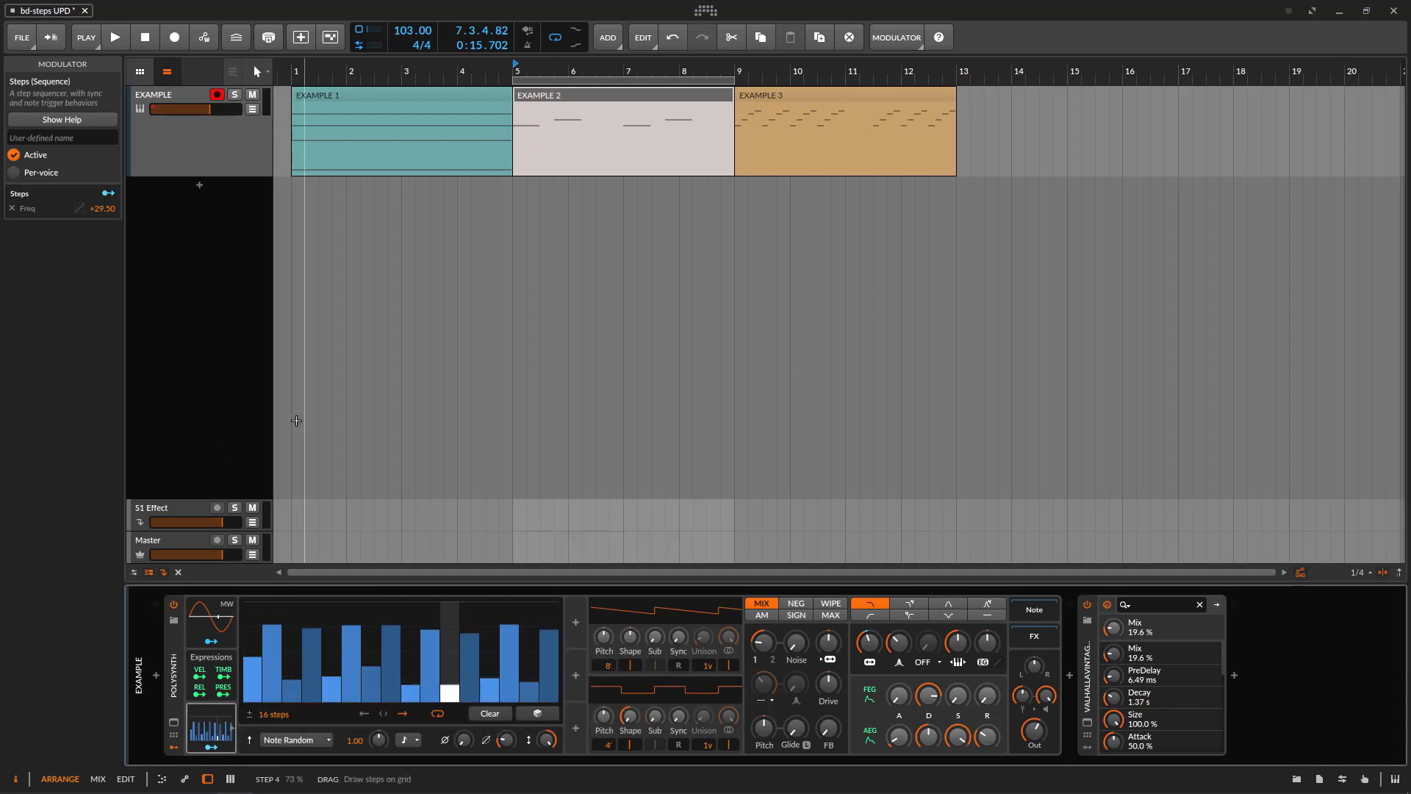
key("space")
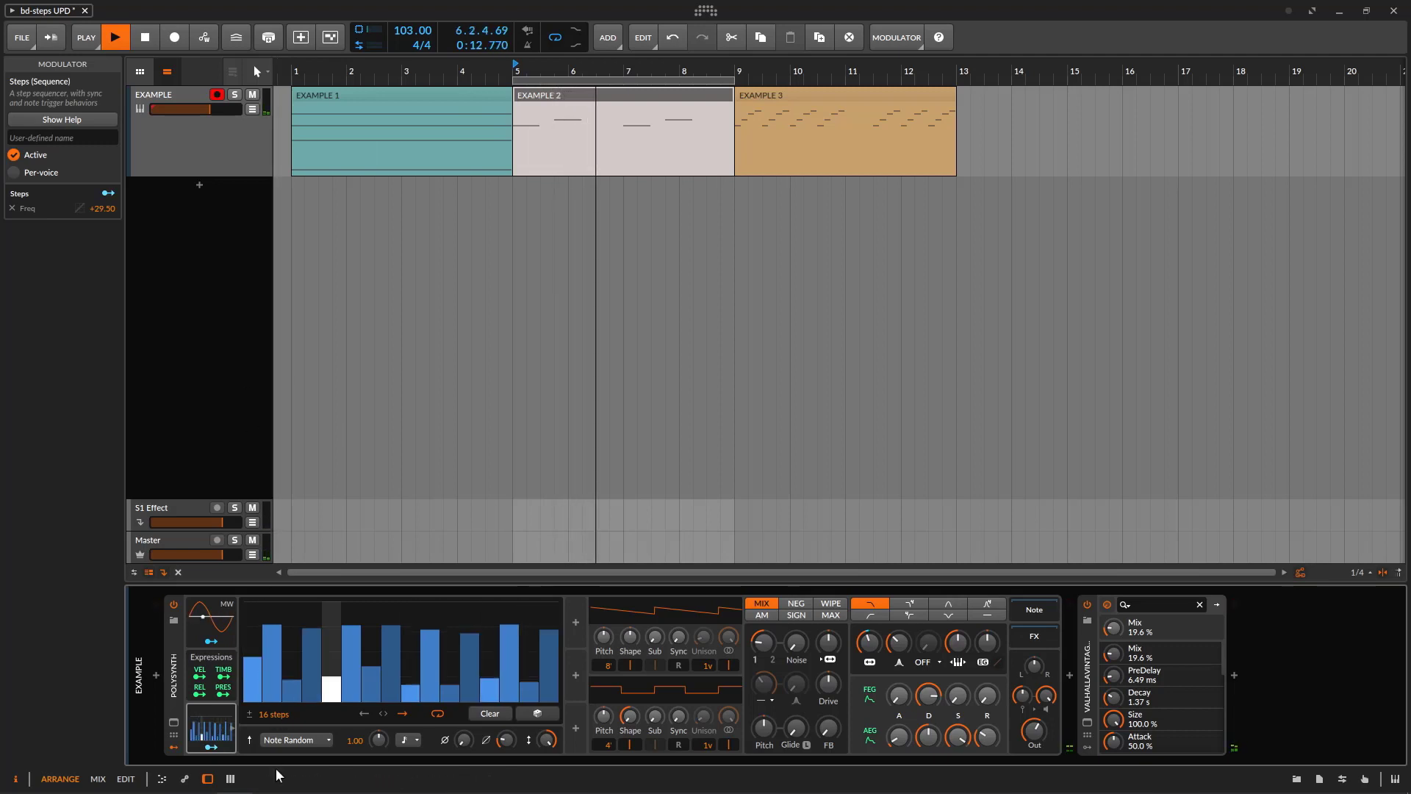
- Set the Steps trigger mode to Note Advance
left_click(309, 740)
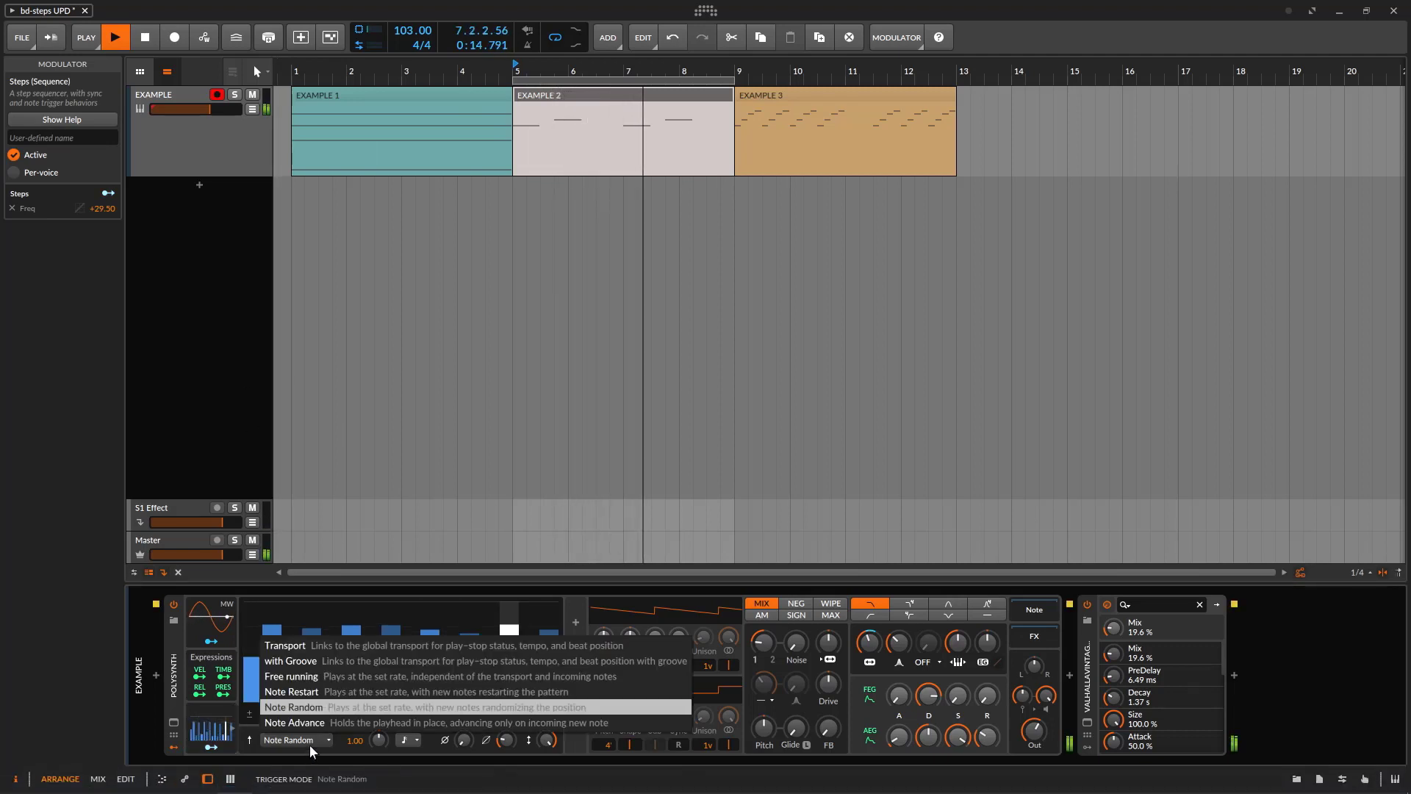
left_click(298, 725)
left_click(299, 739)
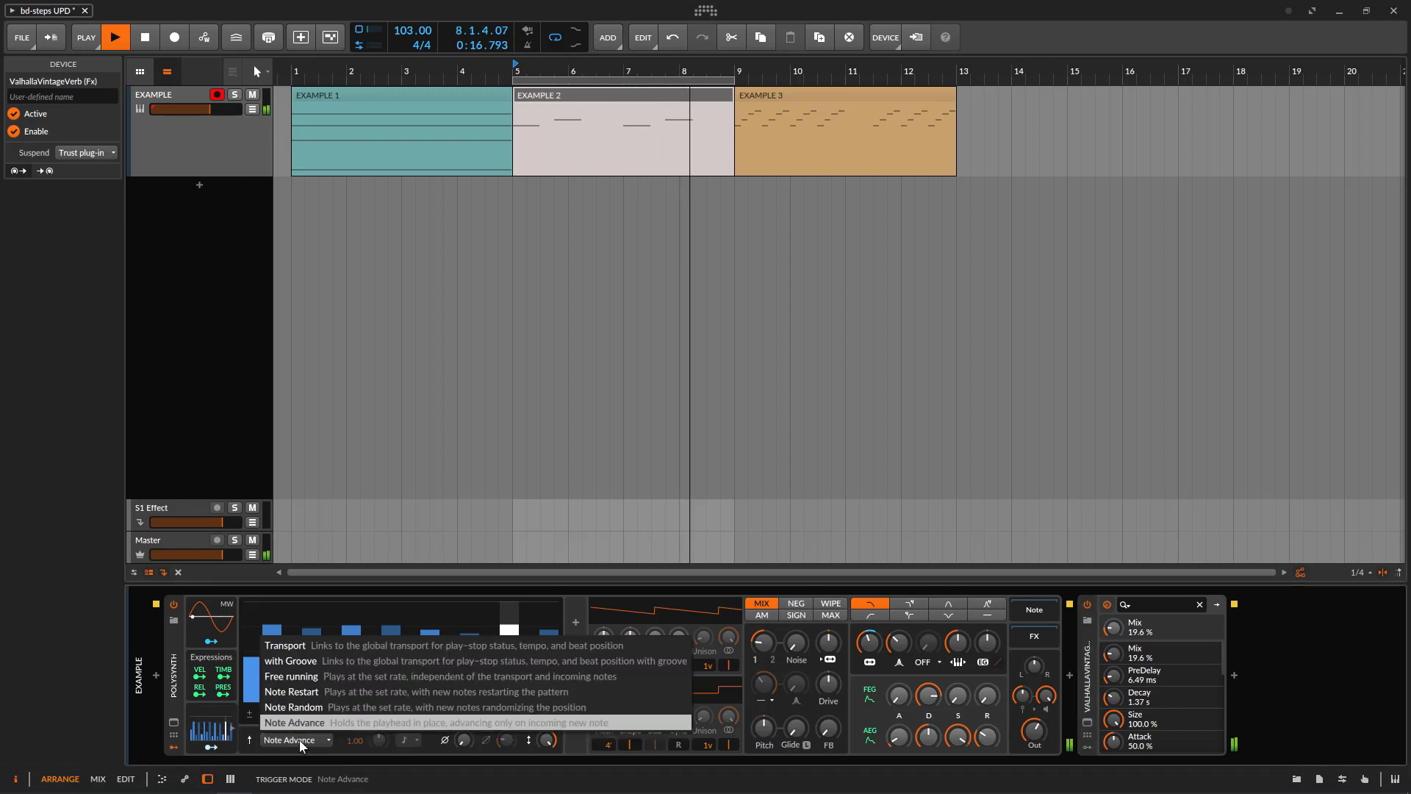
left_click(298, 722)
- Restart and stop playback of the EXAMPLE 2 clip to examine how each new note advances the steps
key("space")
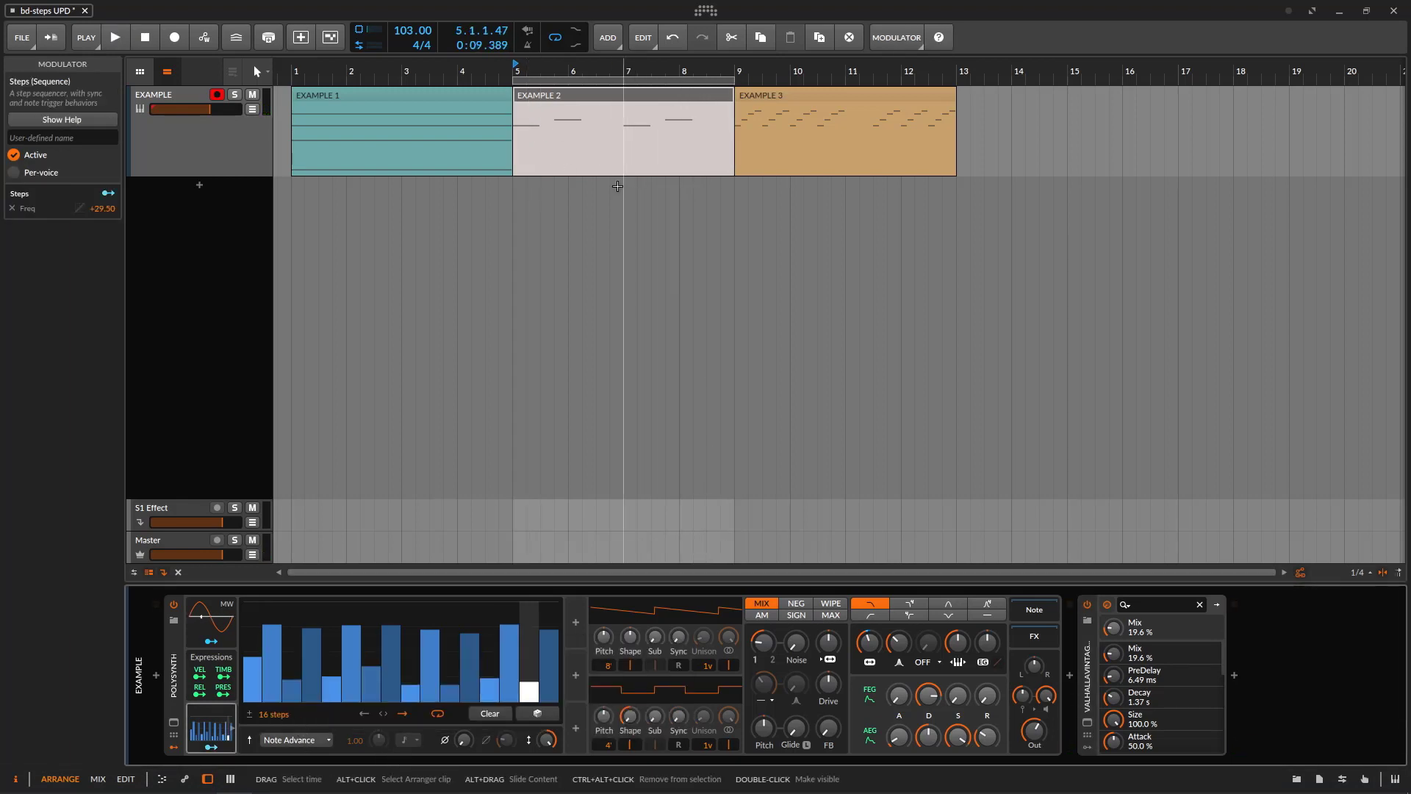
key("space")
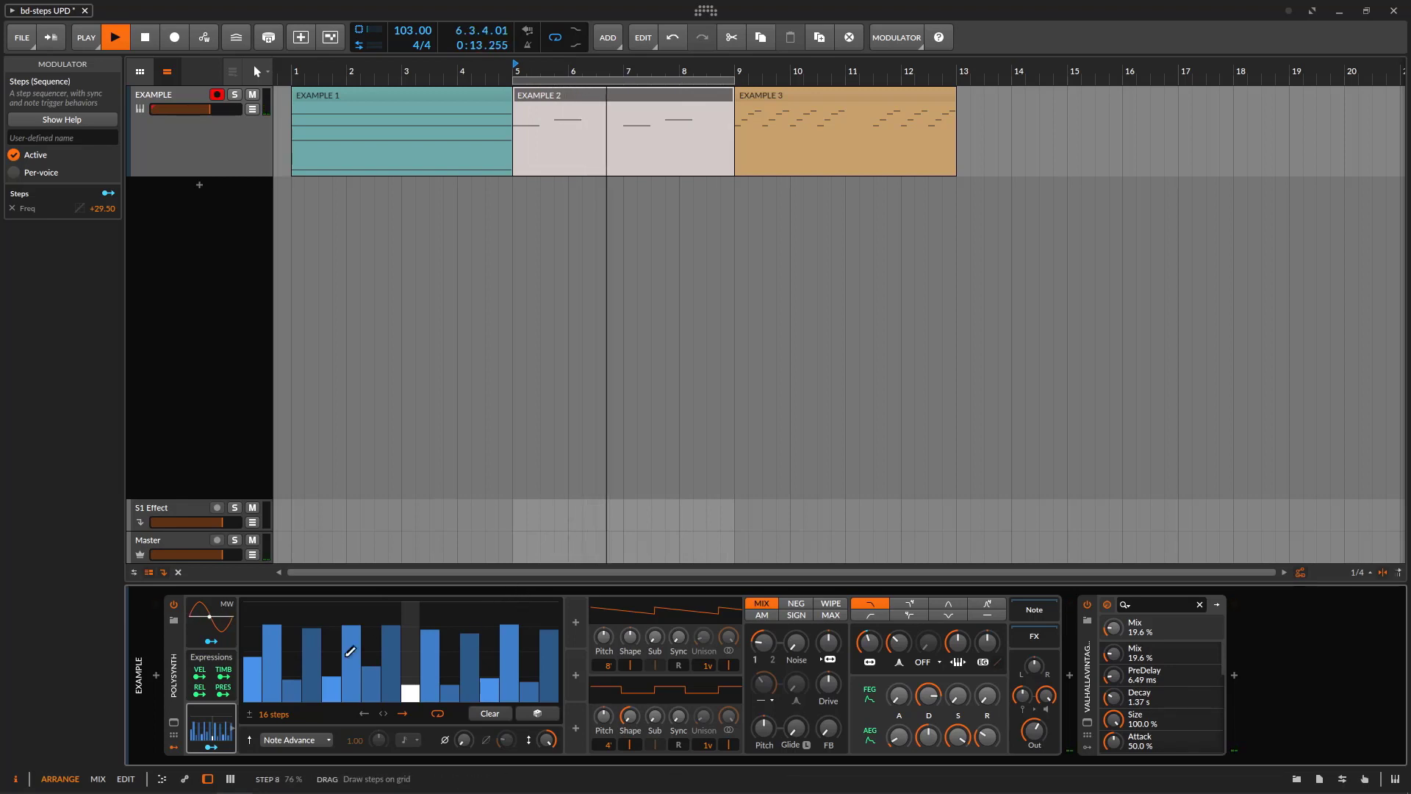
key("space")
- Move the loop region onto the EXAMPLE 3 clip and open its notes in an enlarged note editor
left_click_drag(680, 83, 909, 78)
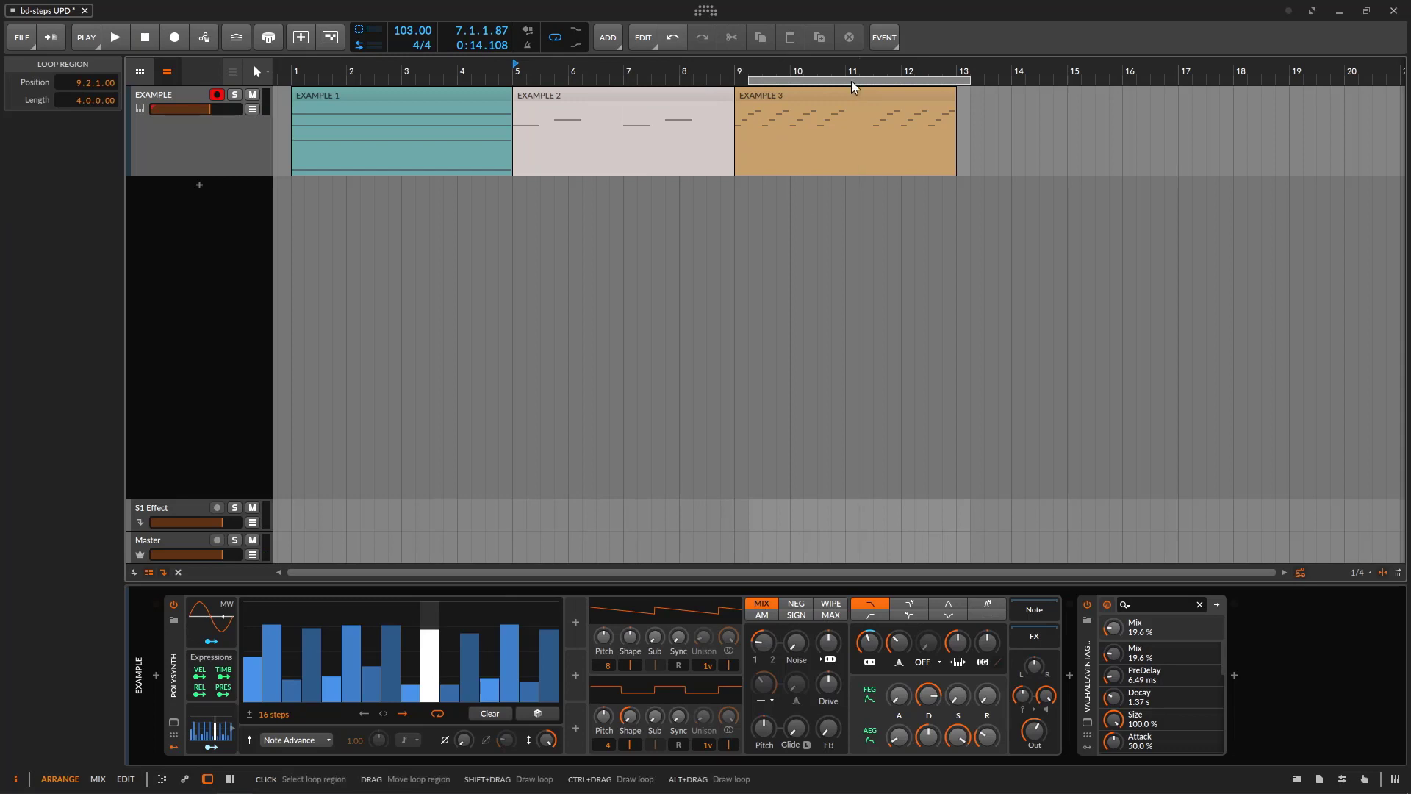
double_click(836, 97)
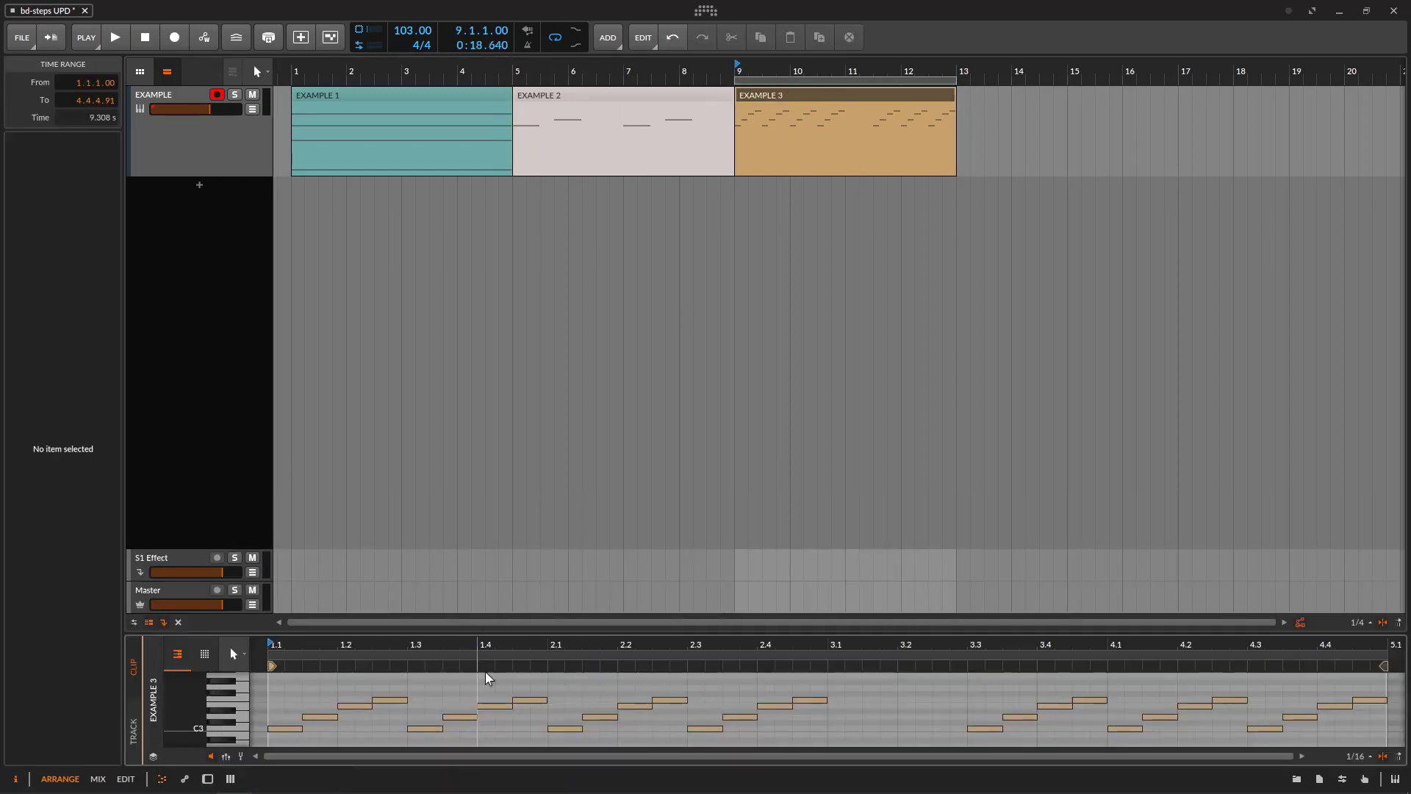
left_click_drag(543, 633, 545, 493)
left_click_drag(546, 499, 332, 481)
- Play the EXAMPLE 3 clip and return to the device chain to examine how its notes advance the steps, ending playback
key("space")
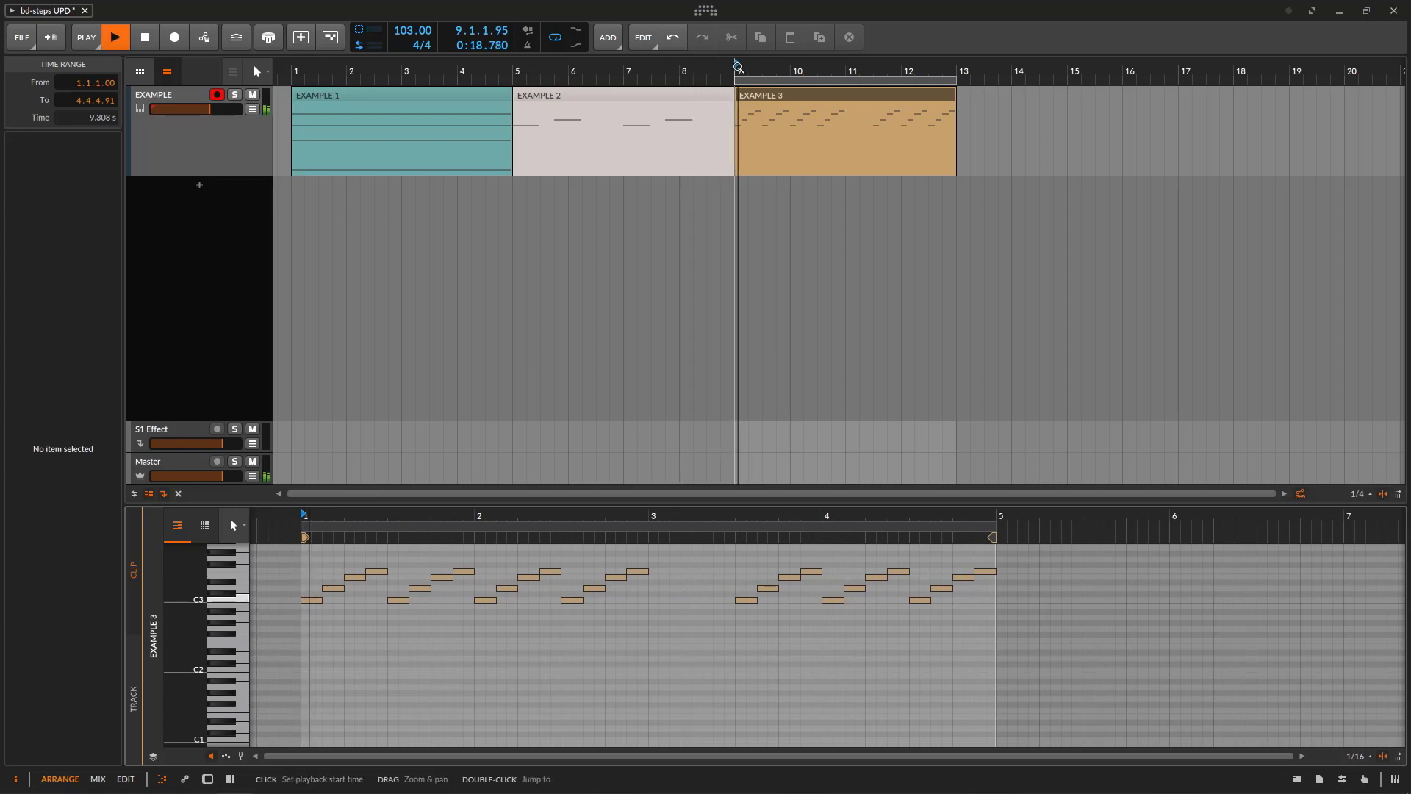
double_click(202, 158)
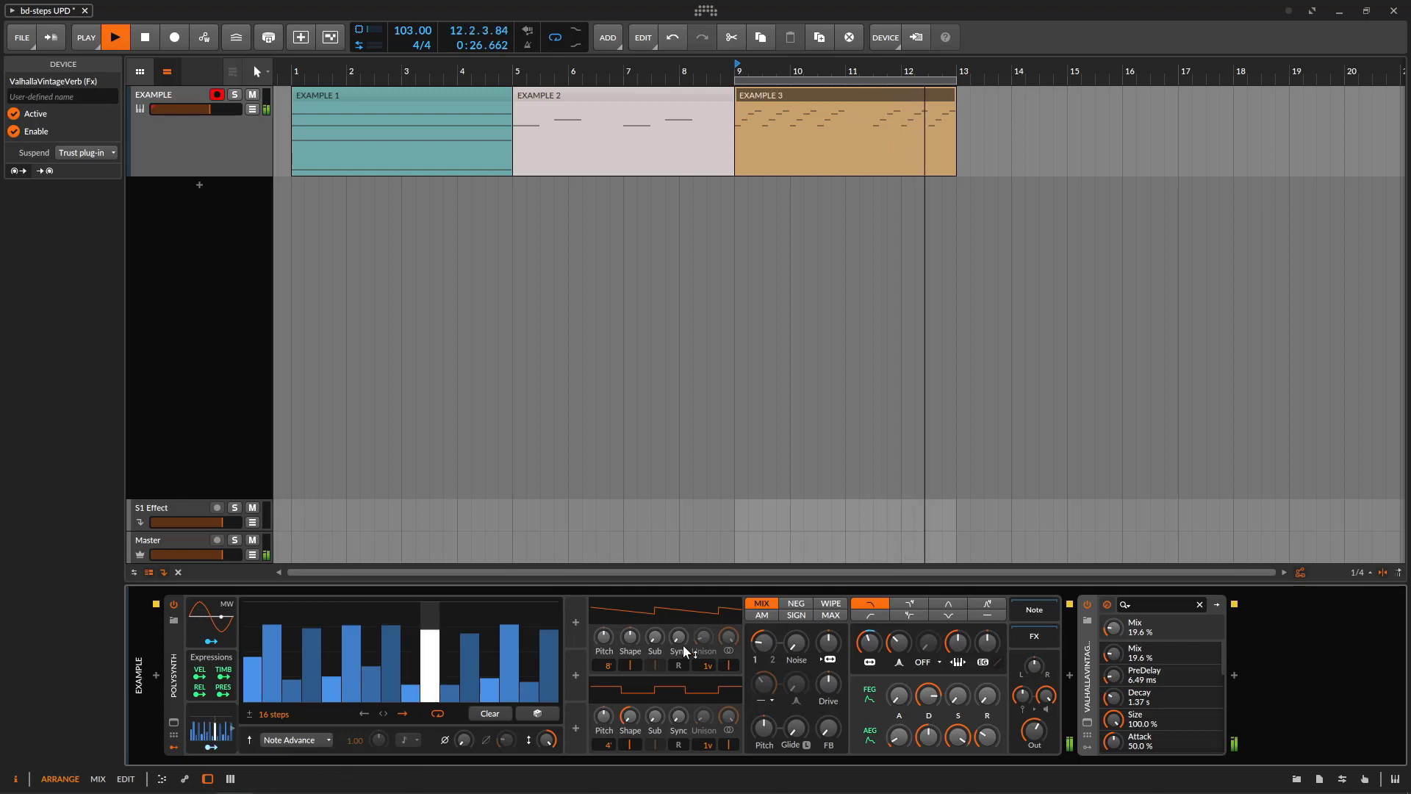
key("space")
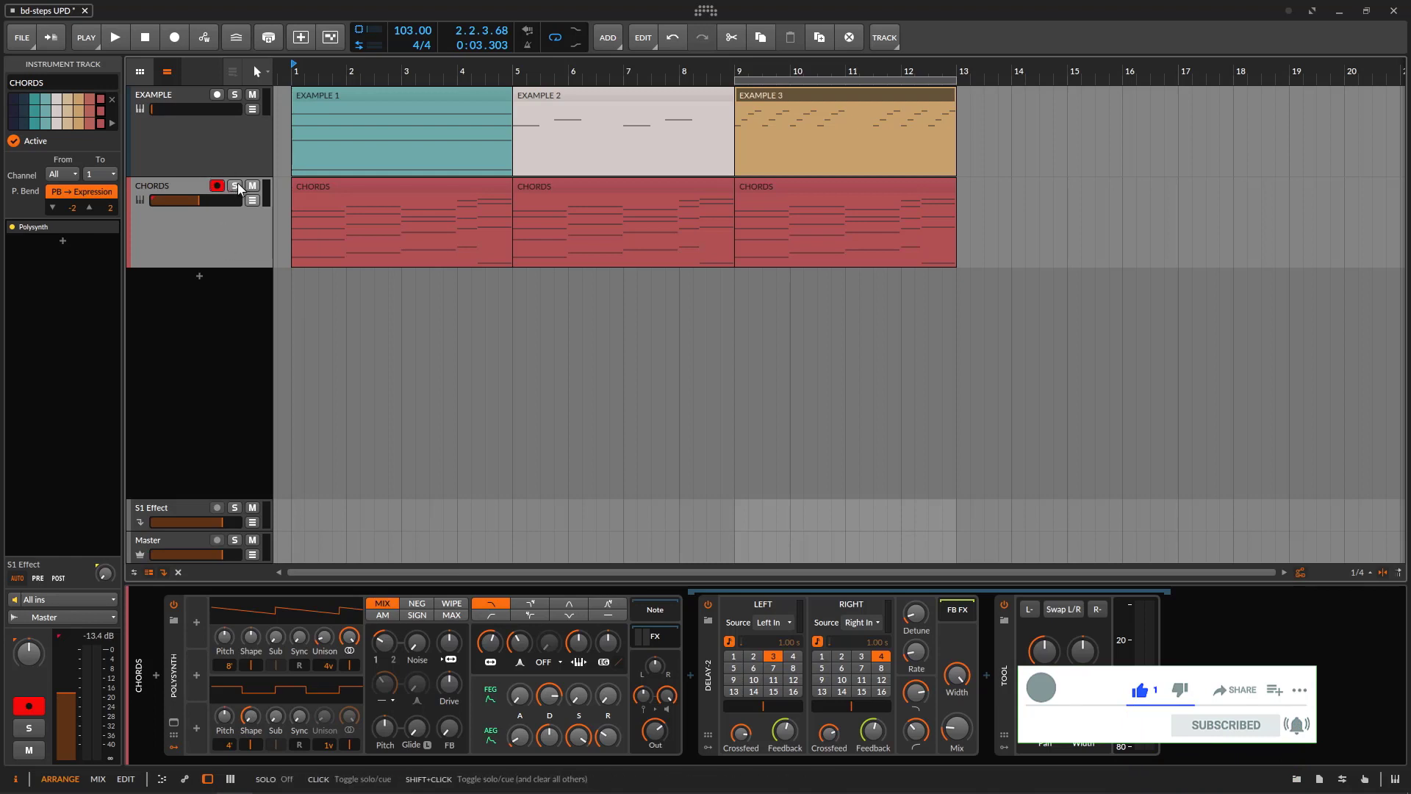
- Start playback of the CHORDS track and set the loop region to position 1.1.1.00 with a length of 12 bars
left_click(127, 40)
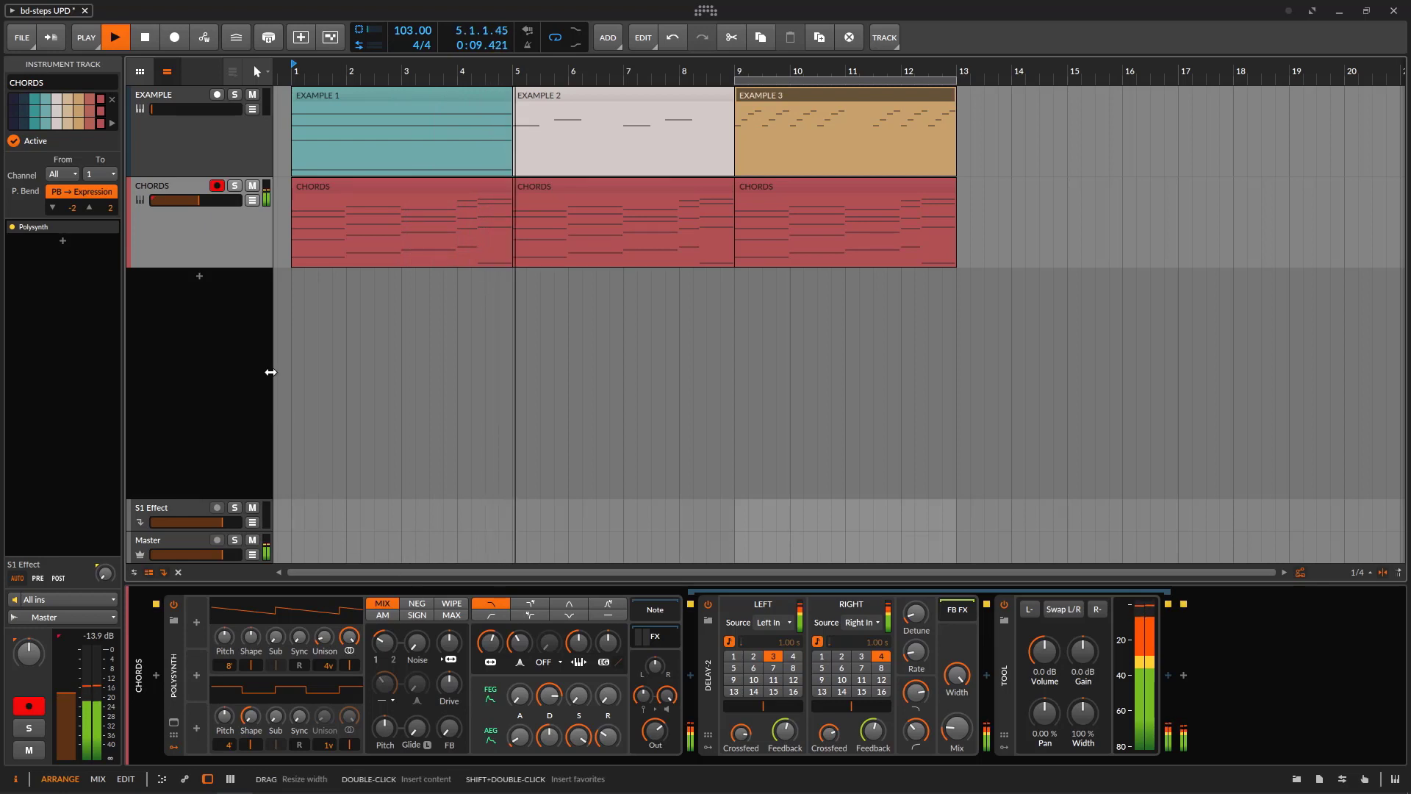
left_click(740, 82)
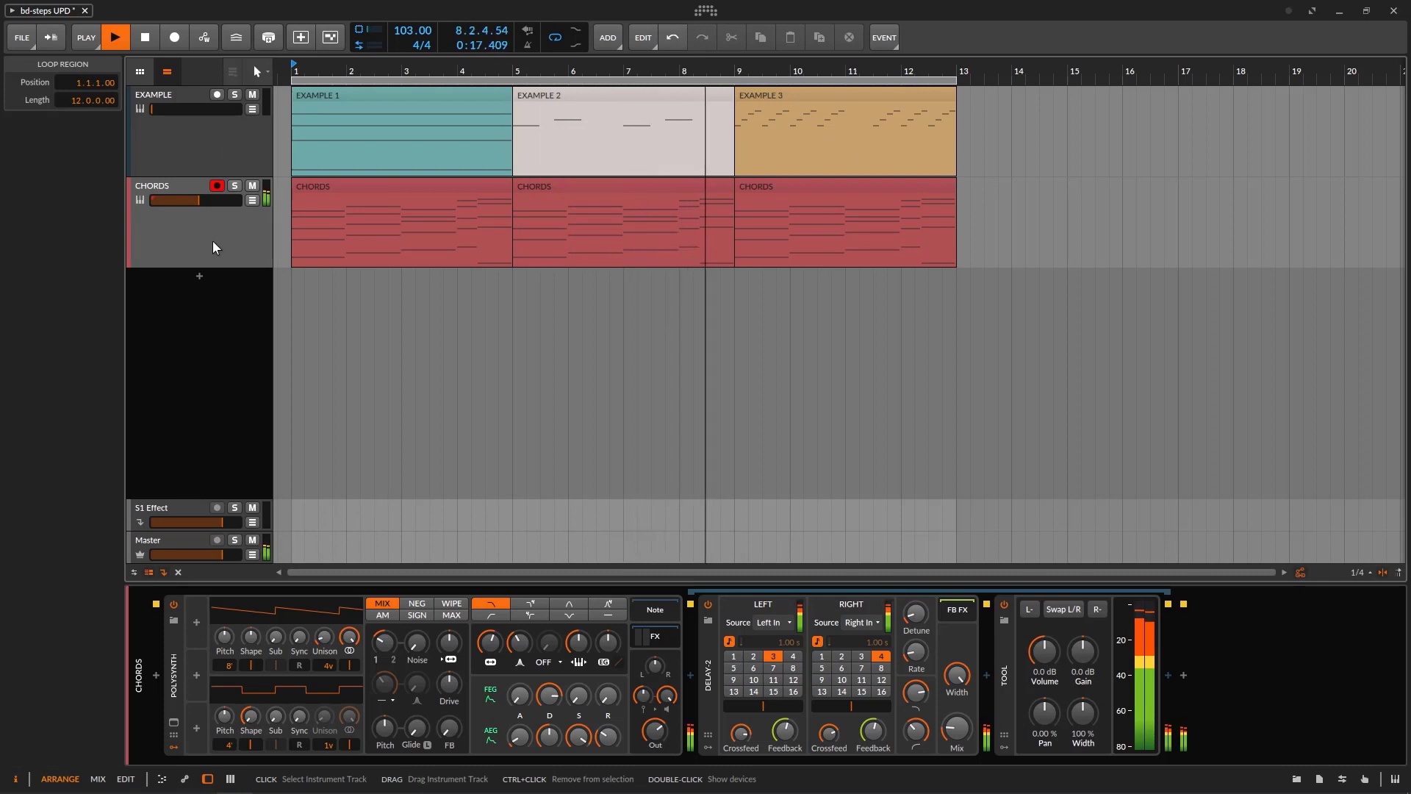
- Insert a Steps modulator on the CHORDS Polysynth and show its step pattern
left_click(196, 621)
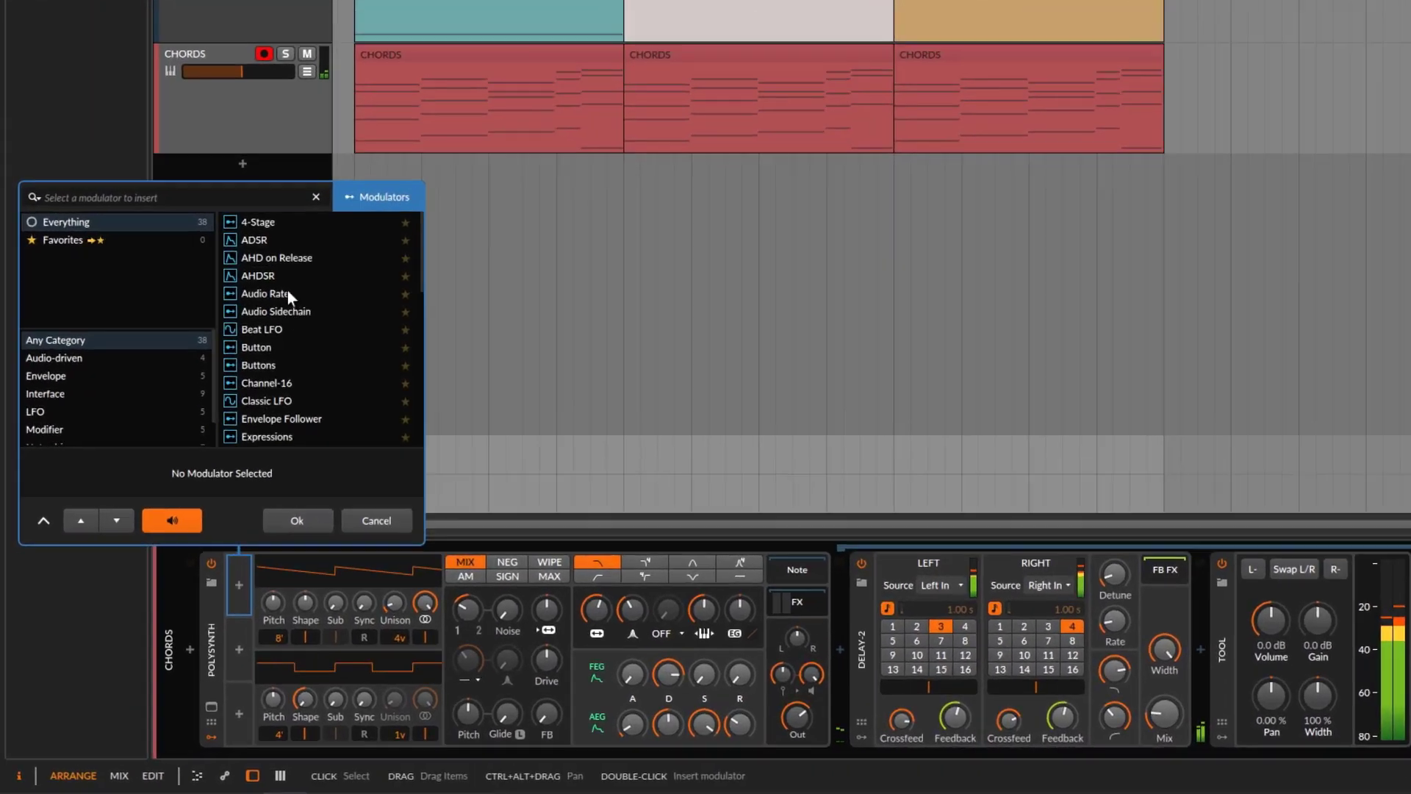
type("STE")
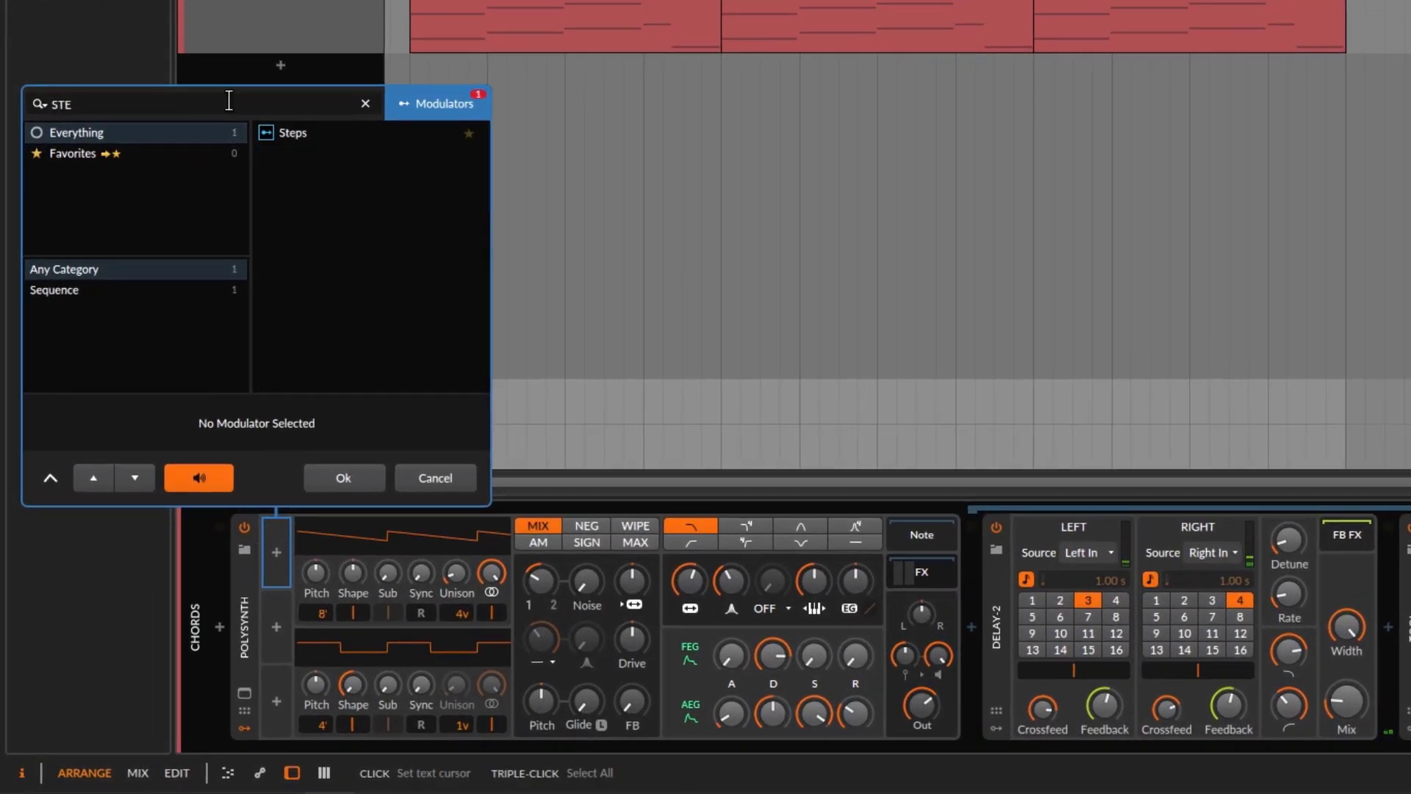
key("Down")
key("Return")
left_click(309, 558)
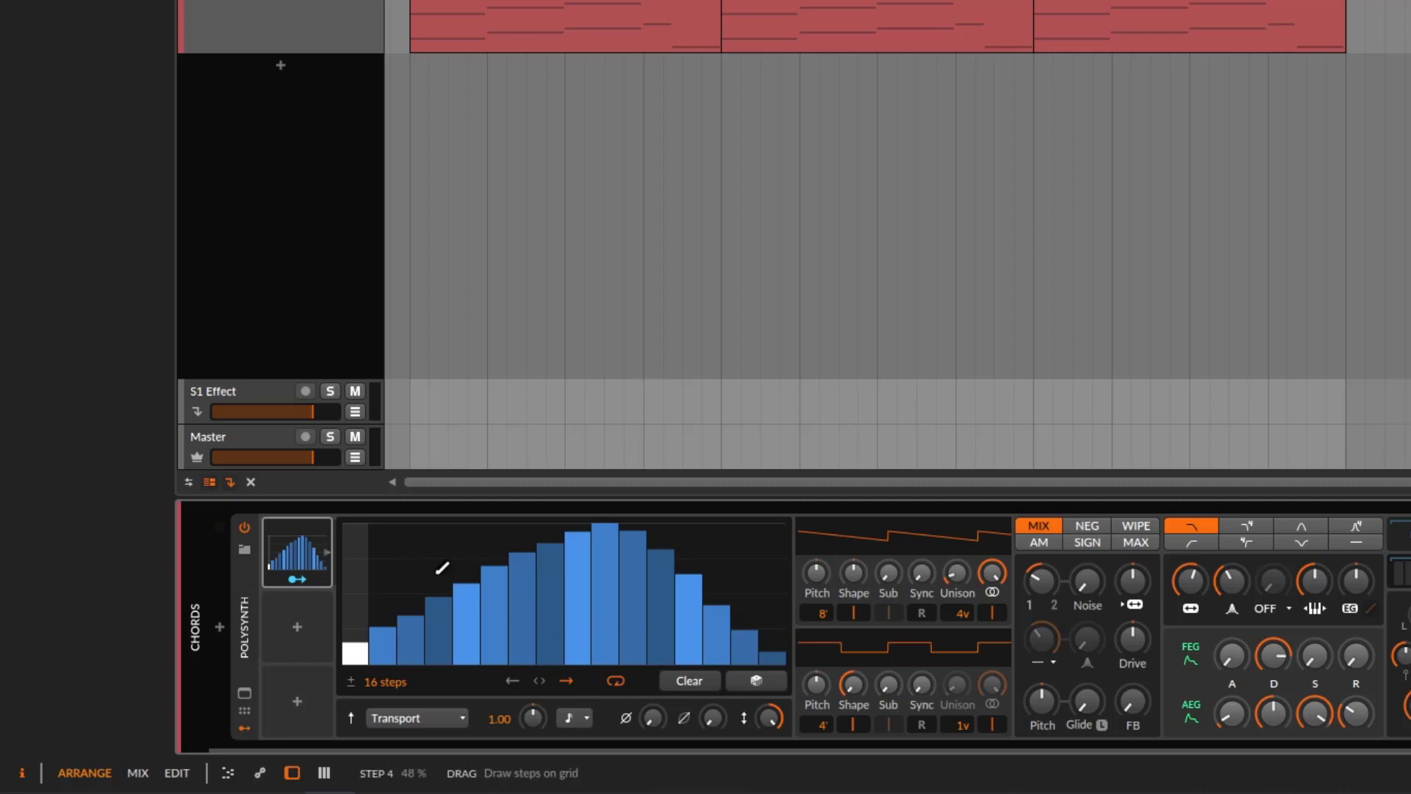
- Map the first Steps modulator to the filter frequency by +26.50, lower the base frequency and start playback
left_click(299, 579)
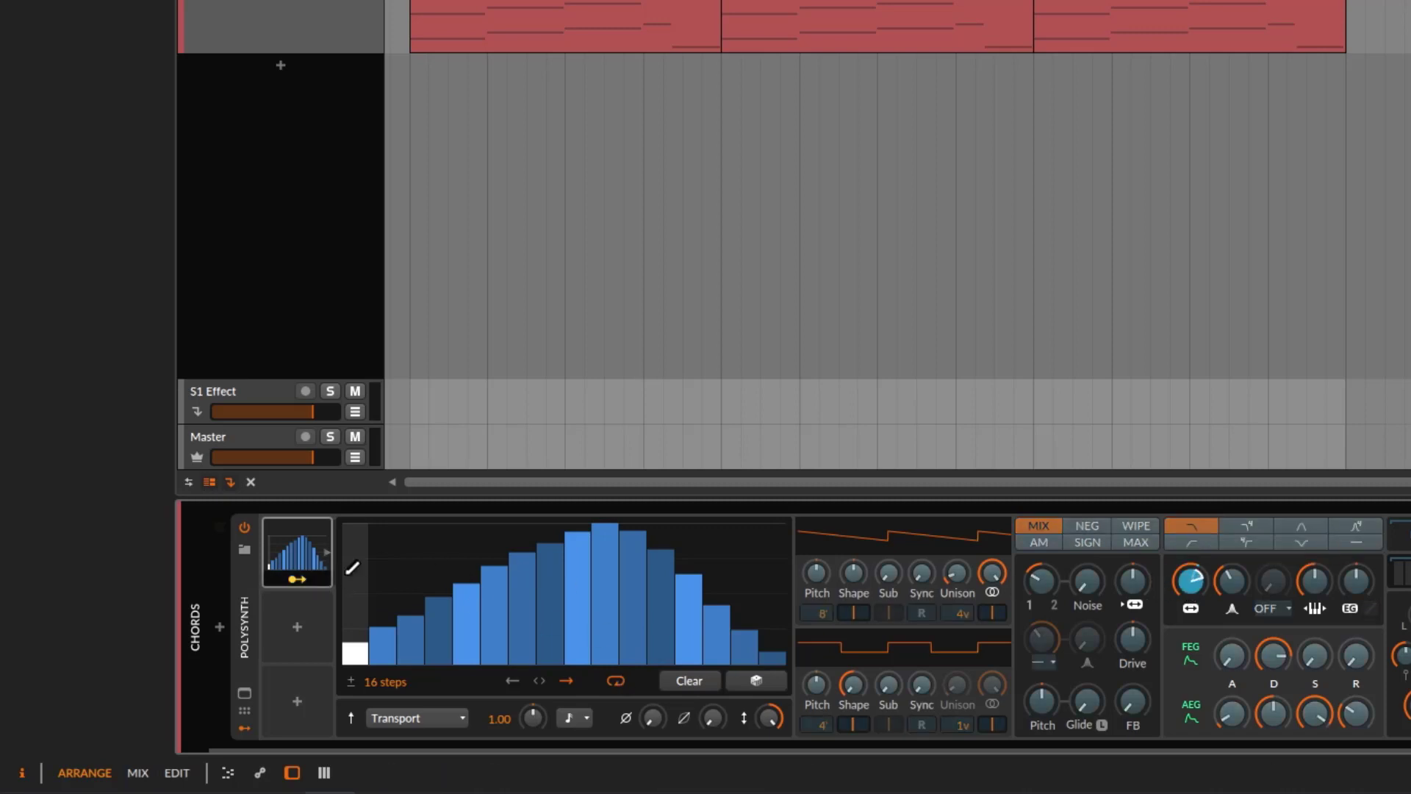
left_click(298, 582)
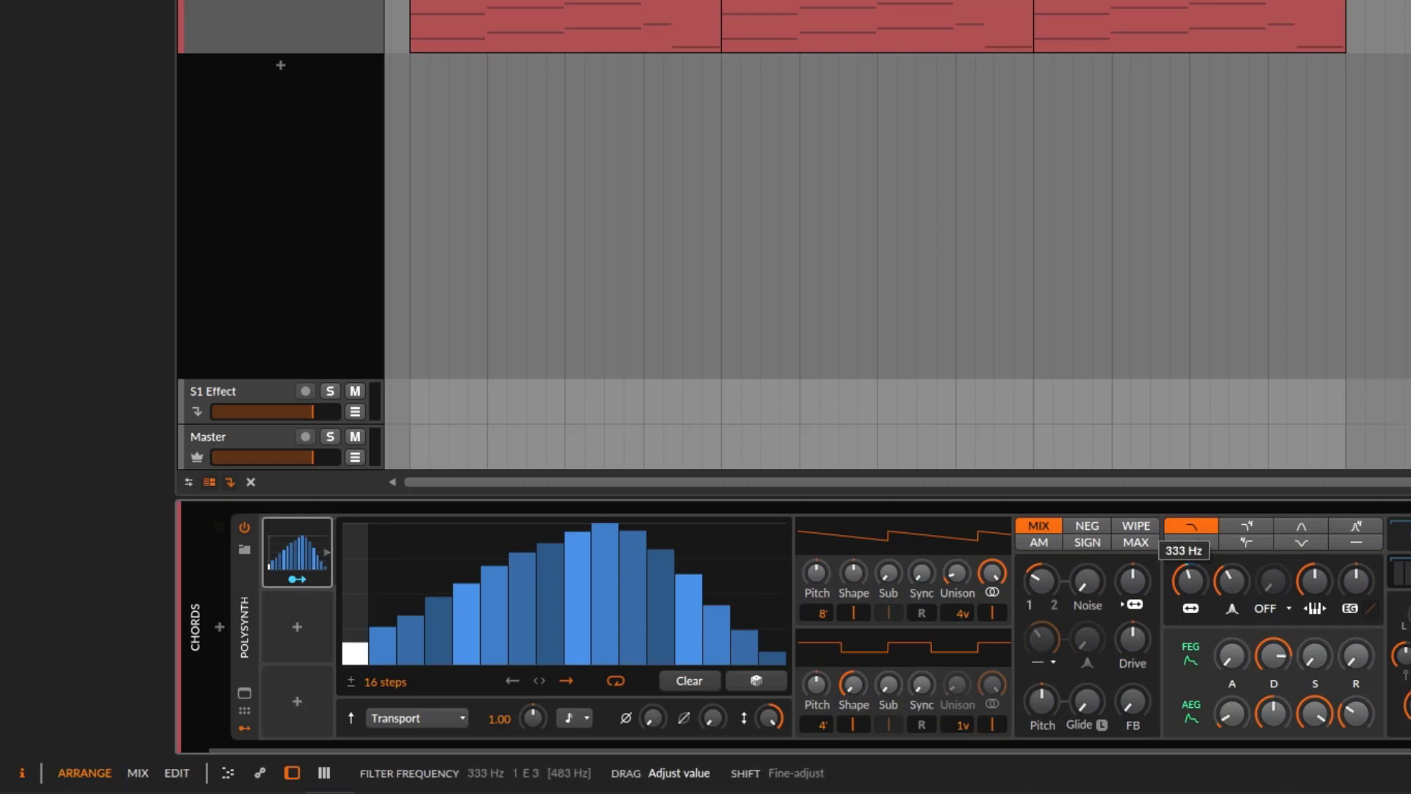
key("space")
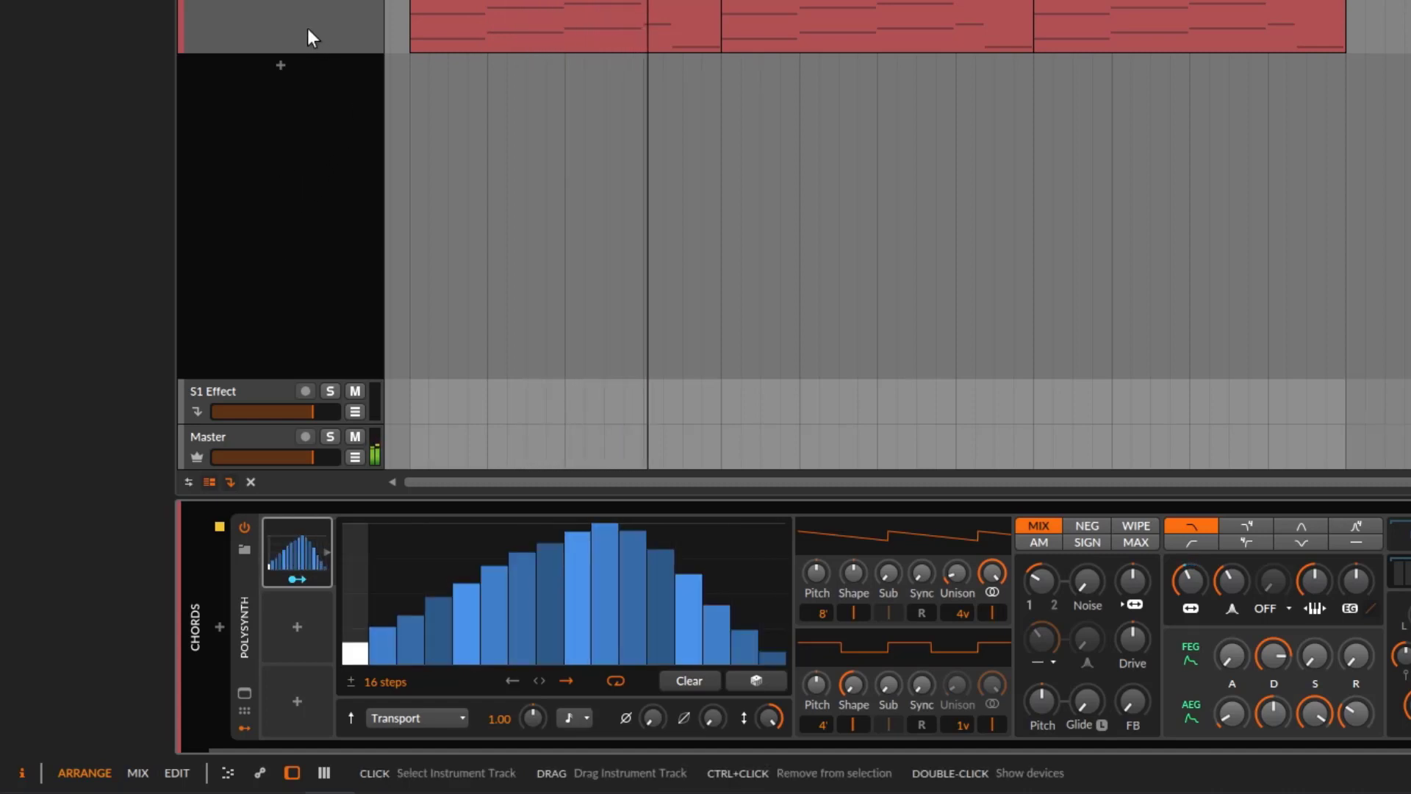
- Add a second Steps modulator to the Polysynth, randomize its pattern and draw step 4 at 11 %
left_click(297, 627)
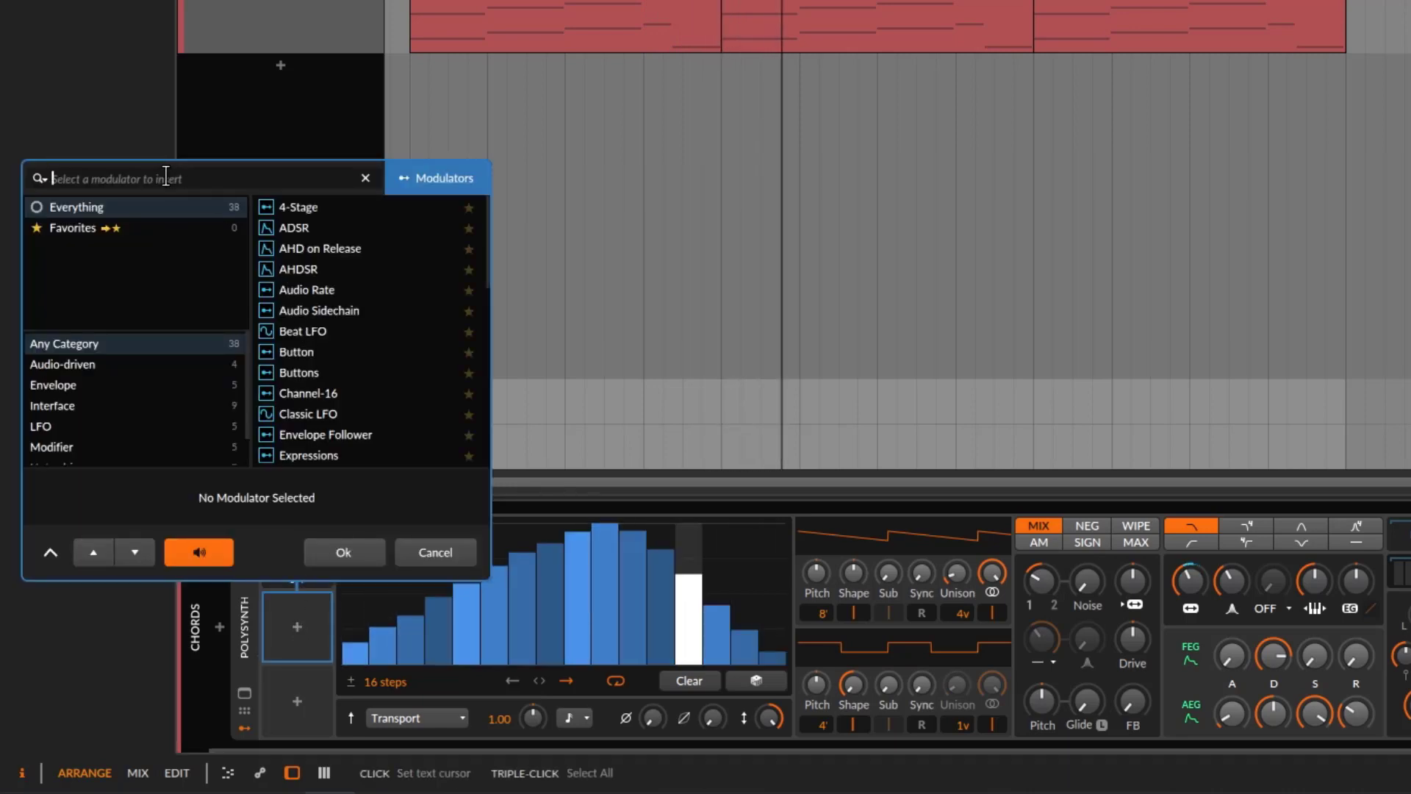
type("STE")
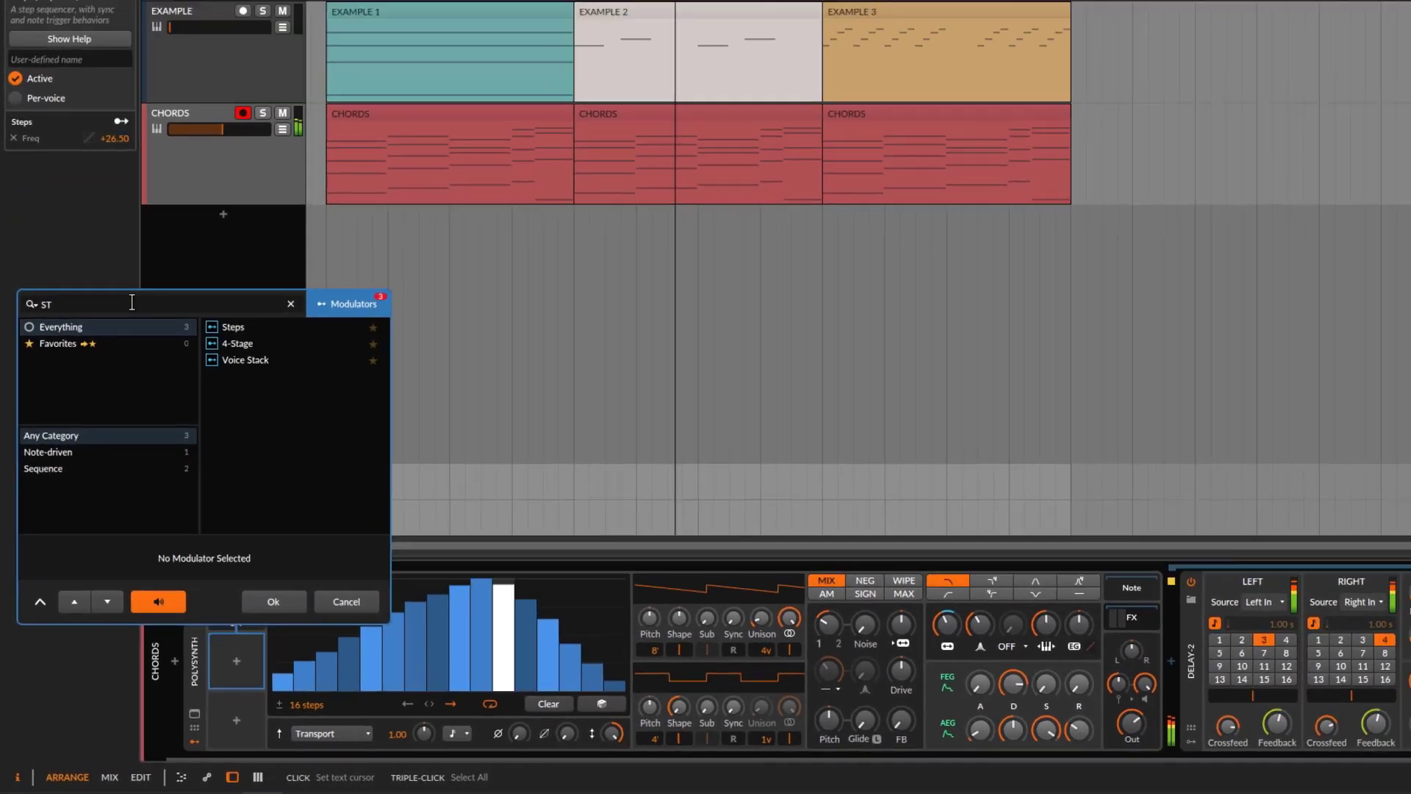
key("Return")
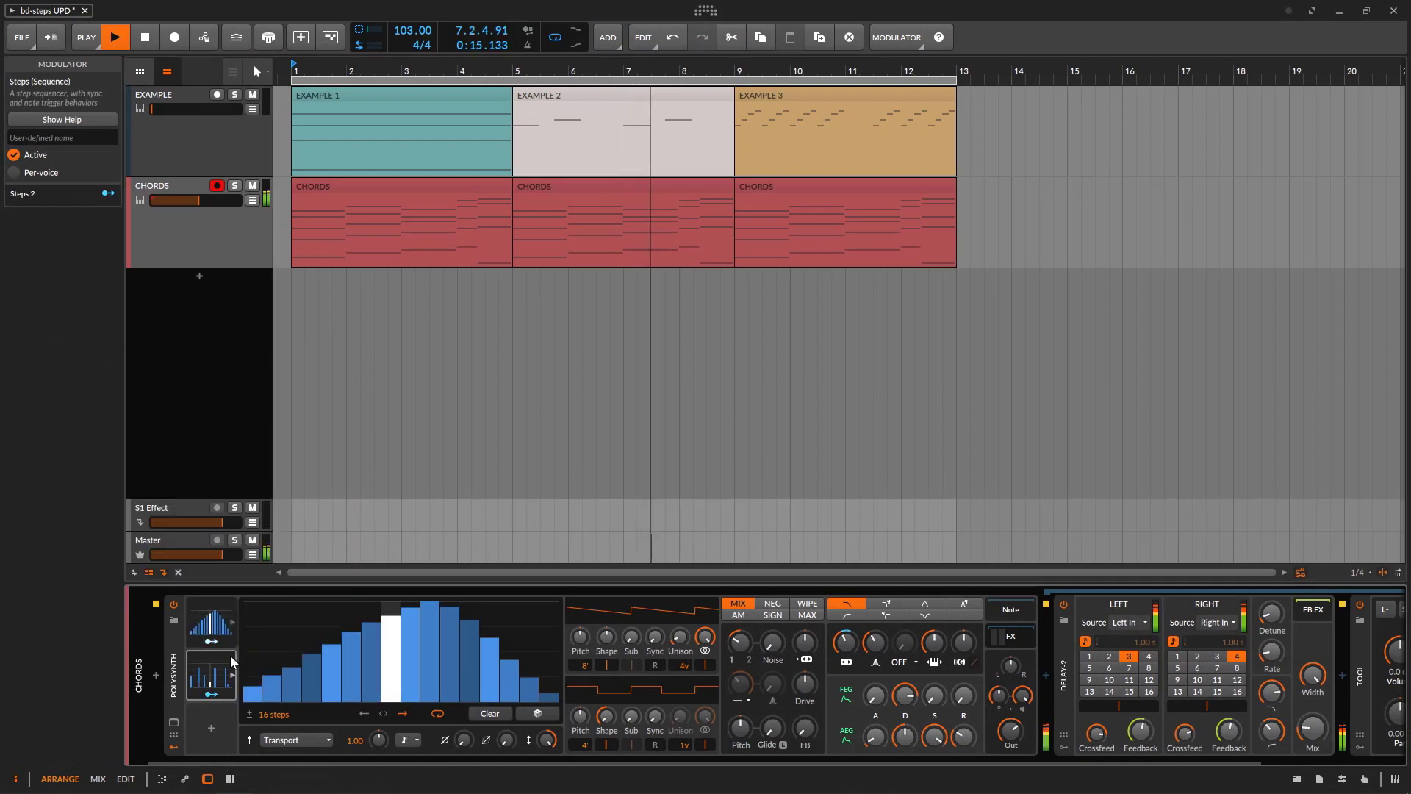
left_click(232, 679)
left_click(538, 713)
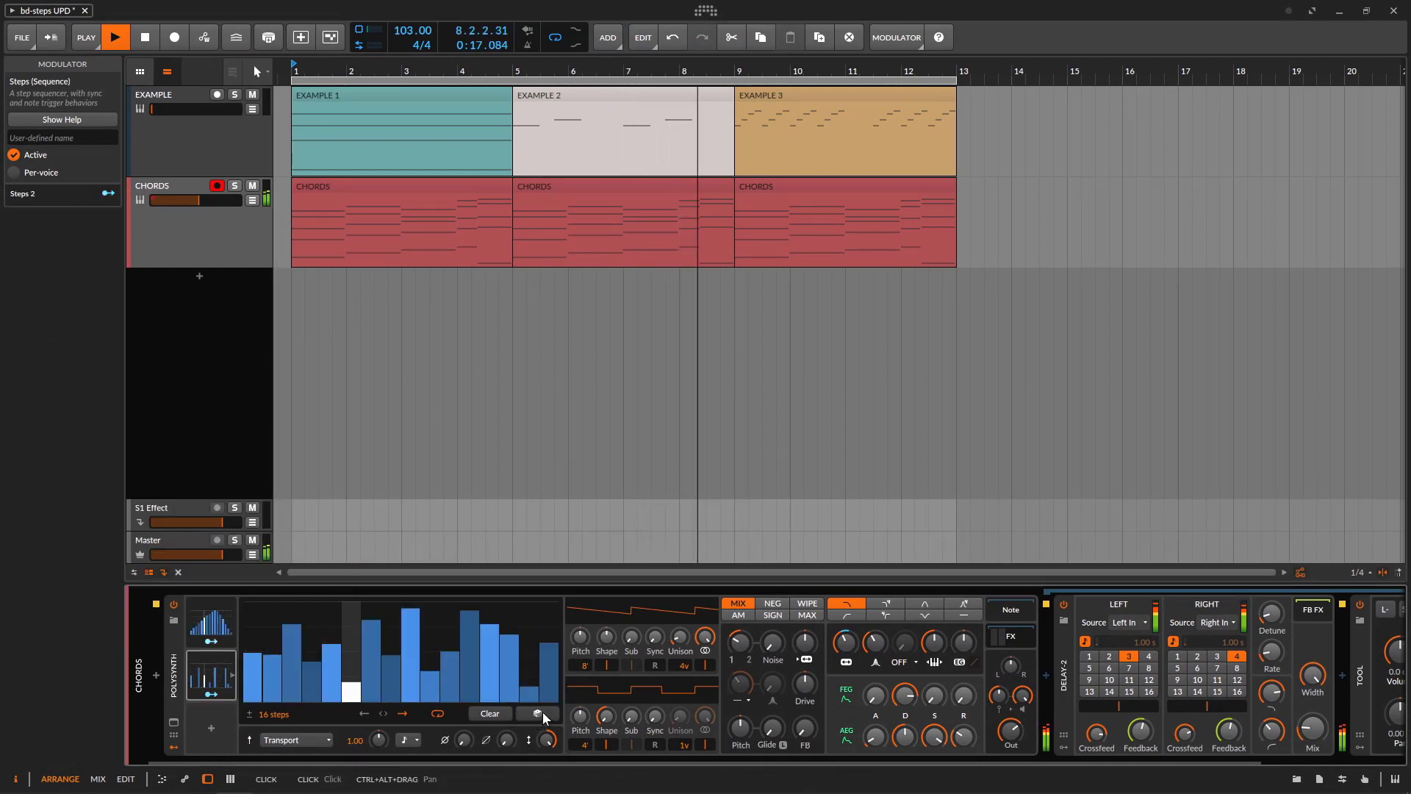
left_click(319, 684)
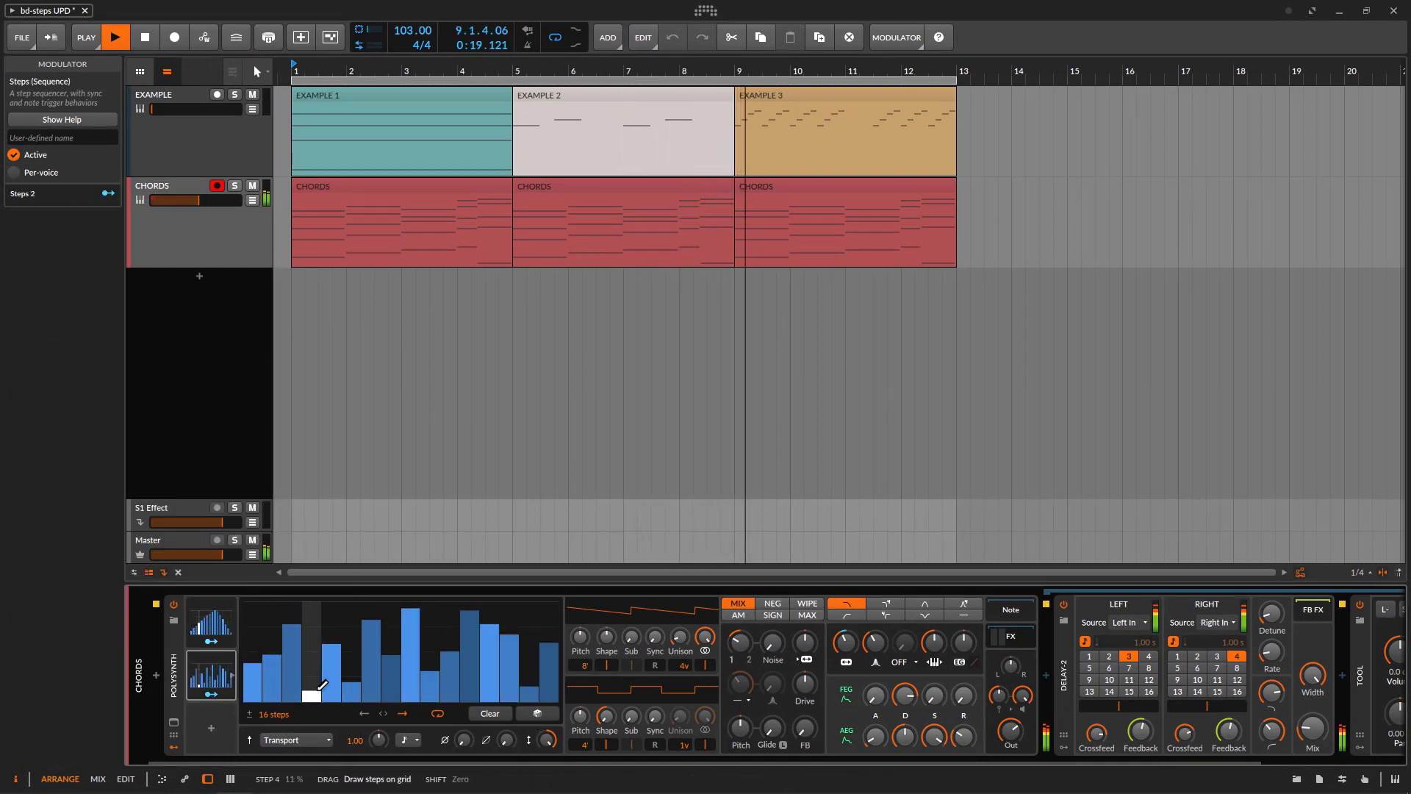
left_click(224, 682)
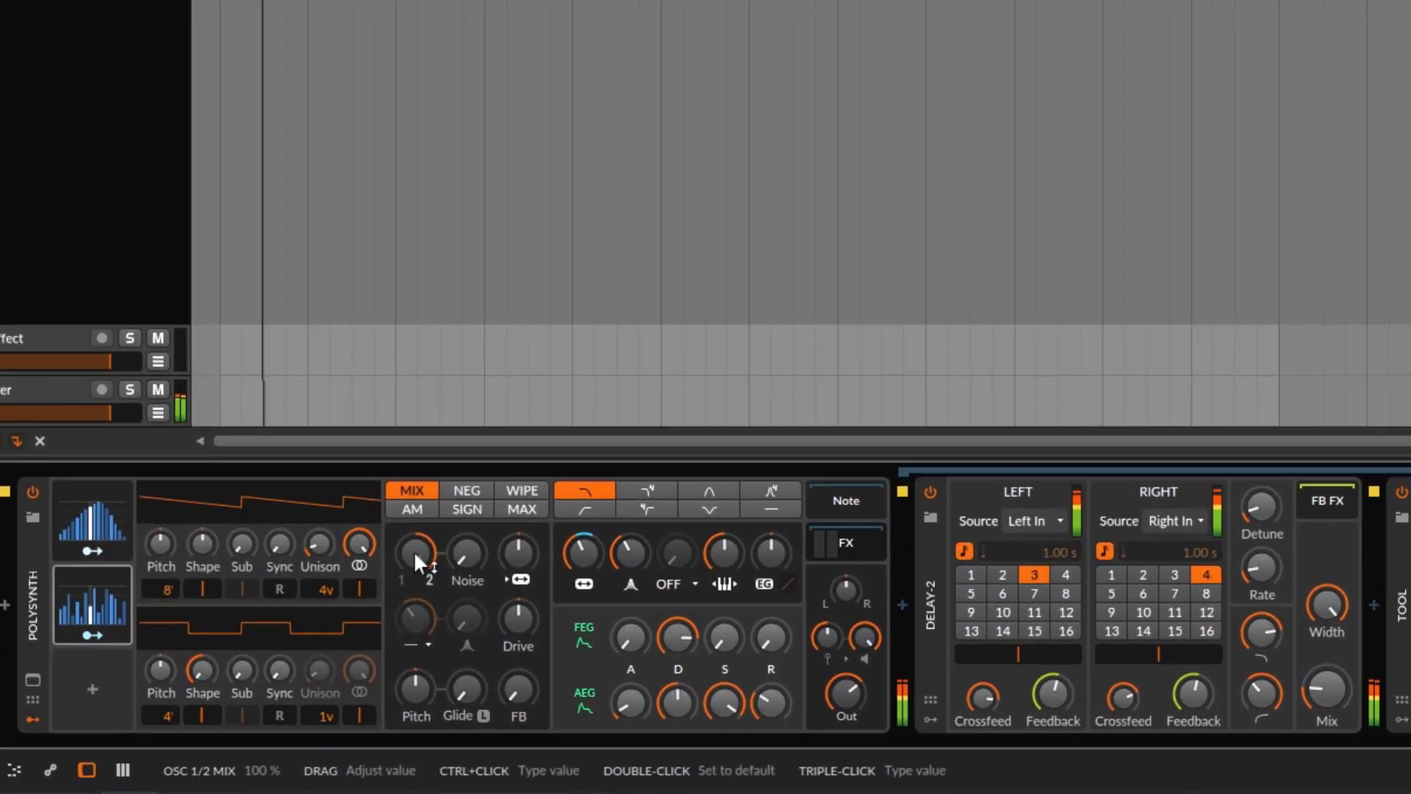
- Modulate the OSC 1/2 Mix with the second Steps modulator and lower the base mix to about 32.5 %
left_click_drag(416, 559, 415, 599)
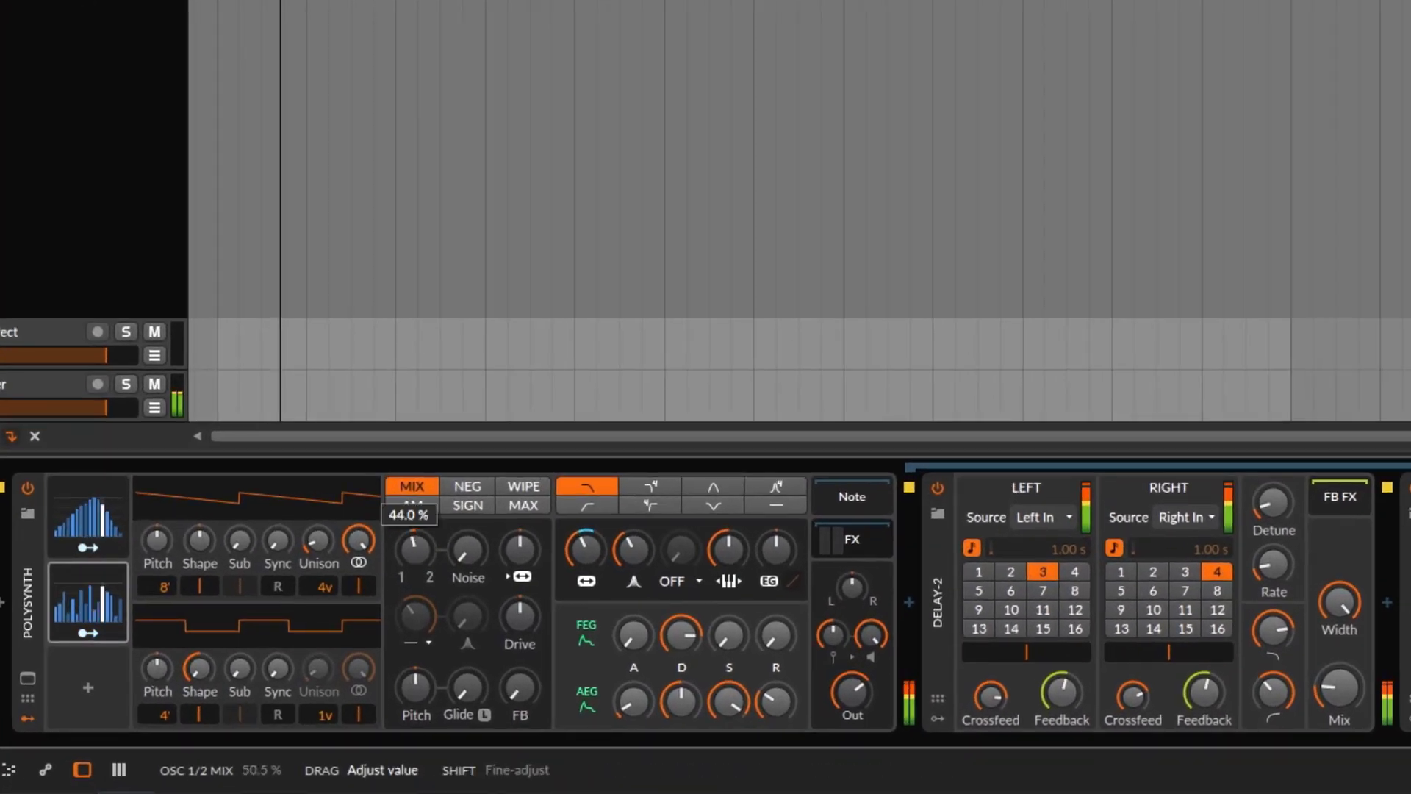
left_click(87, 633)
left_click_drag(413, 548, 413, 532)
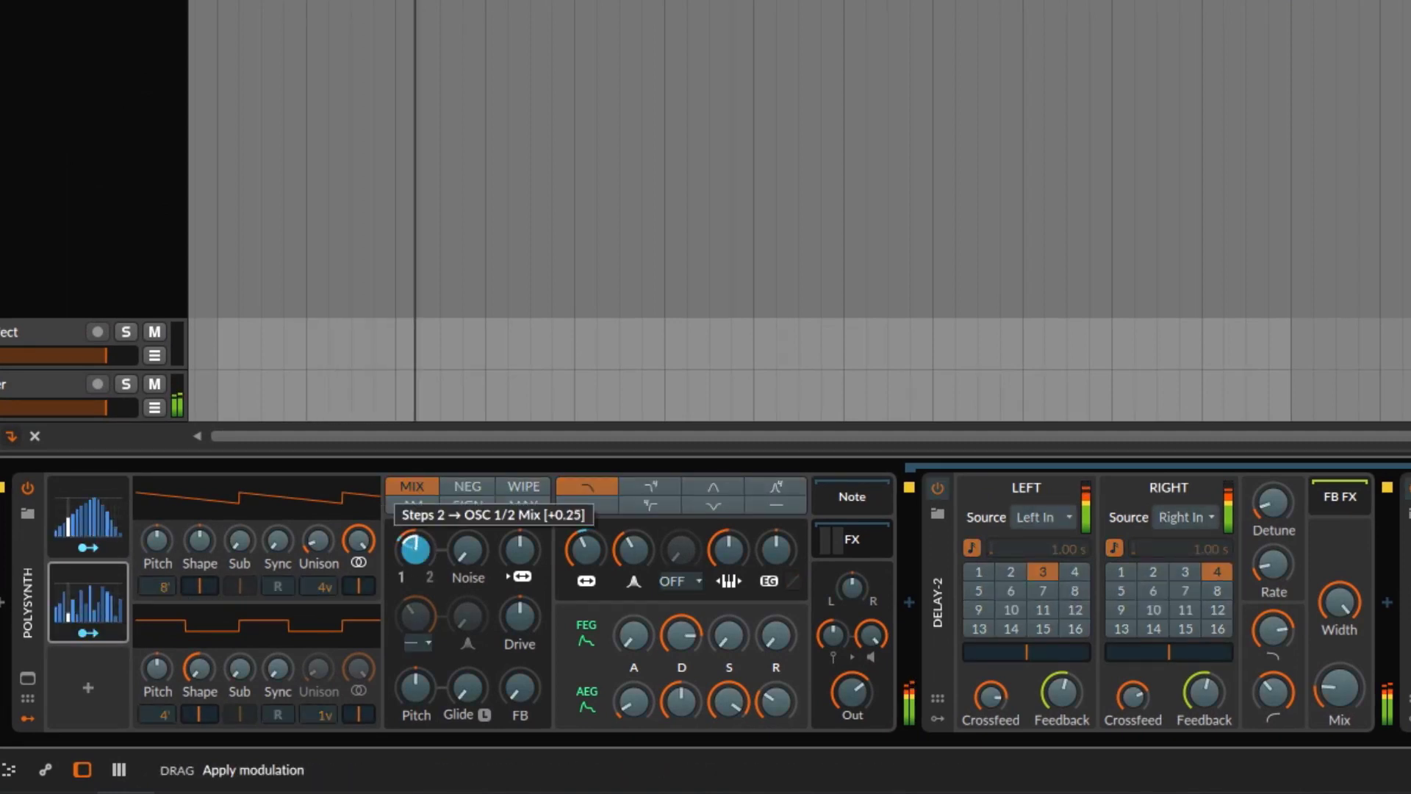
left_click(94, 627)
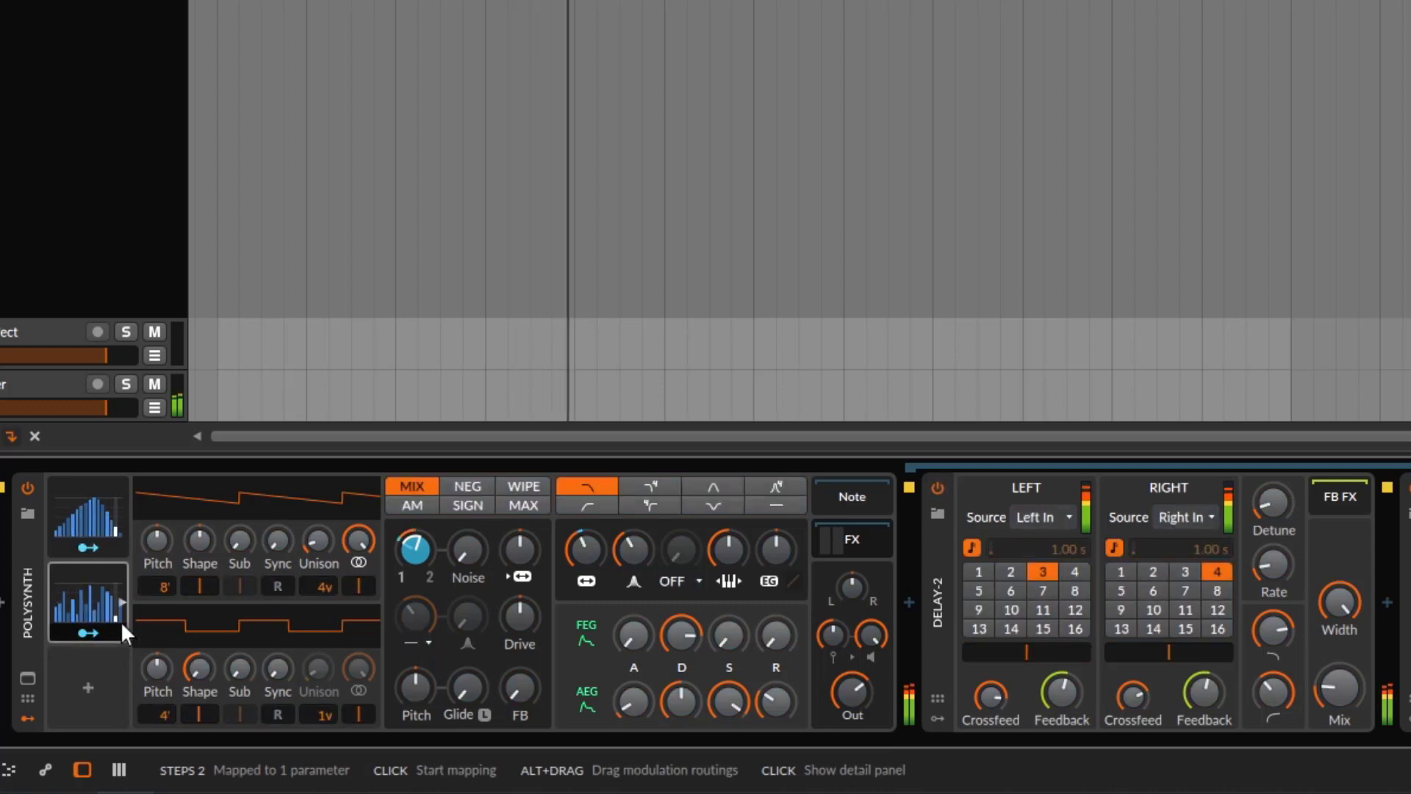
left_click(421, 578)
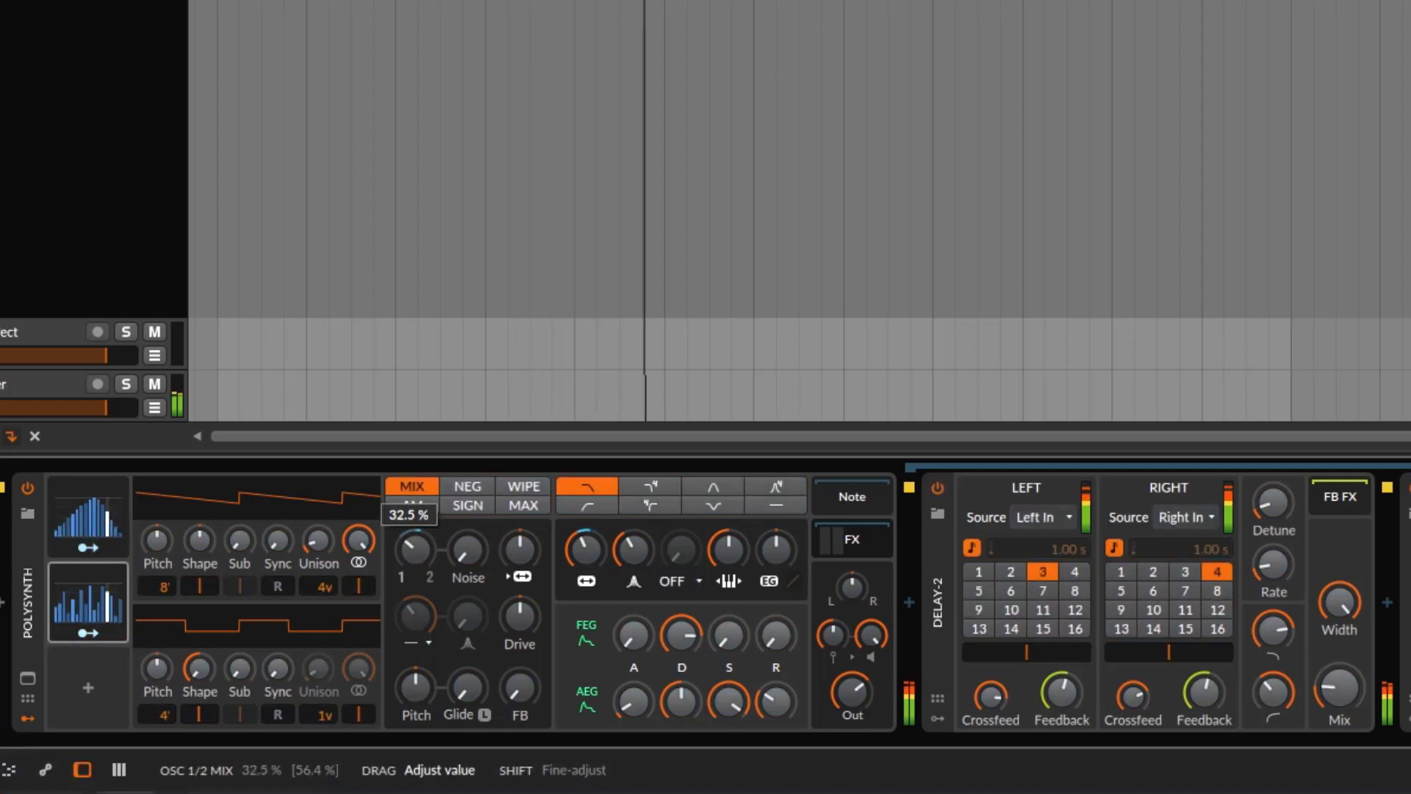
left_click_drag(422, 554, 422, 561)
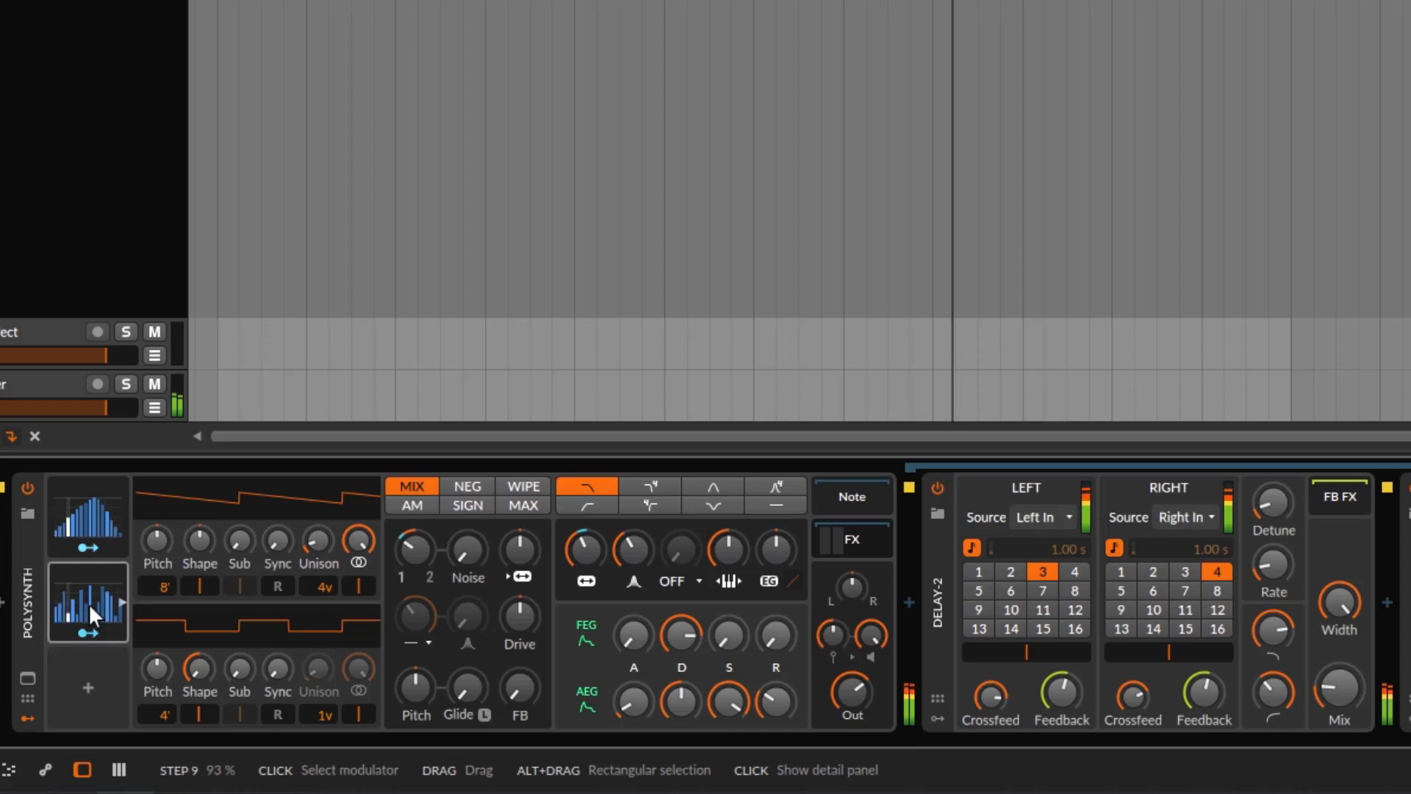
- Add a third Steps modulator to the Polysynth and show its step pattern
left_click(85, 690)
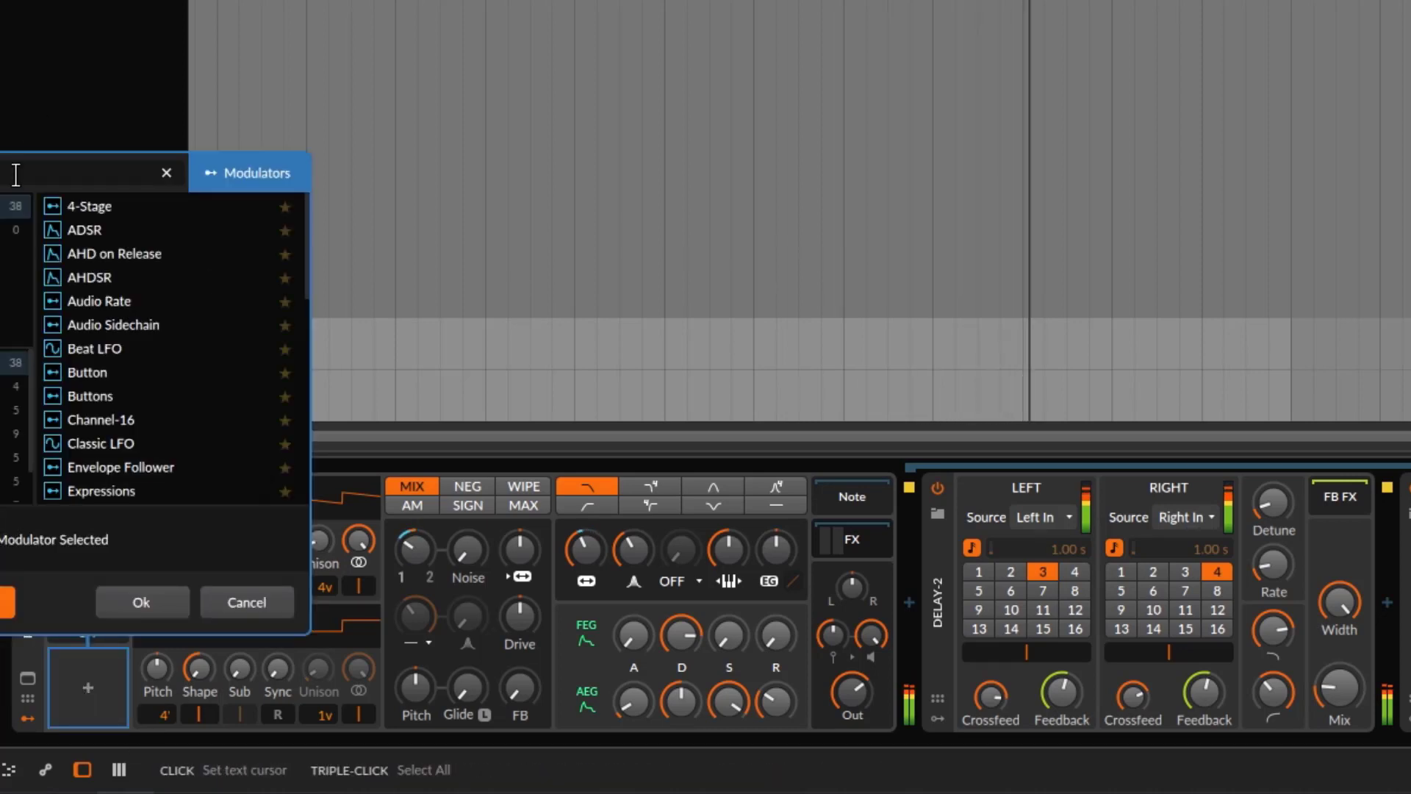
type("steps")
key("Return")
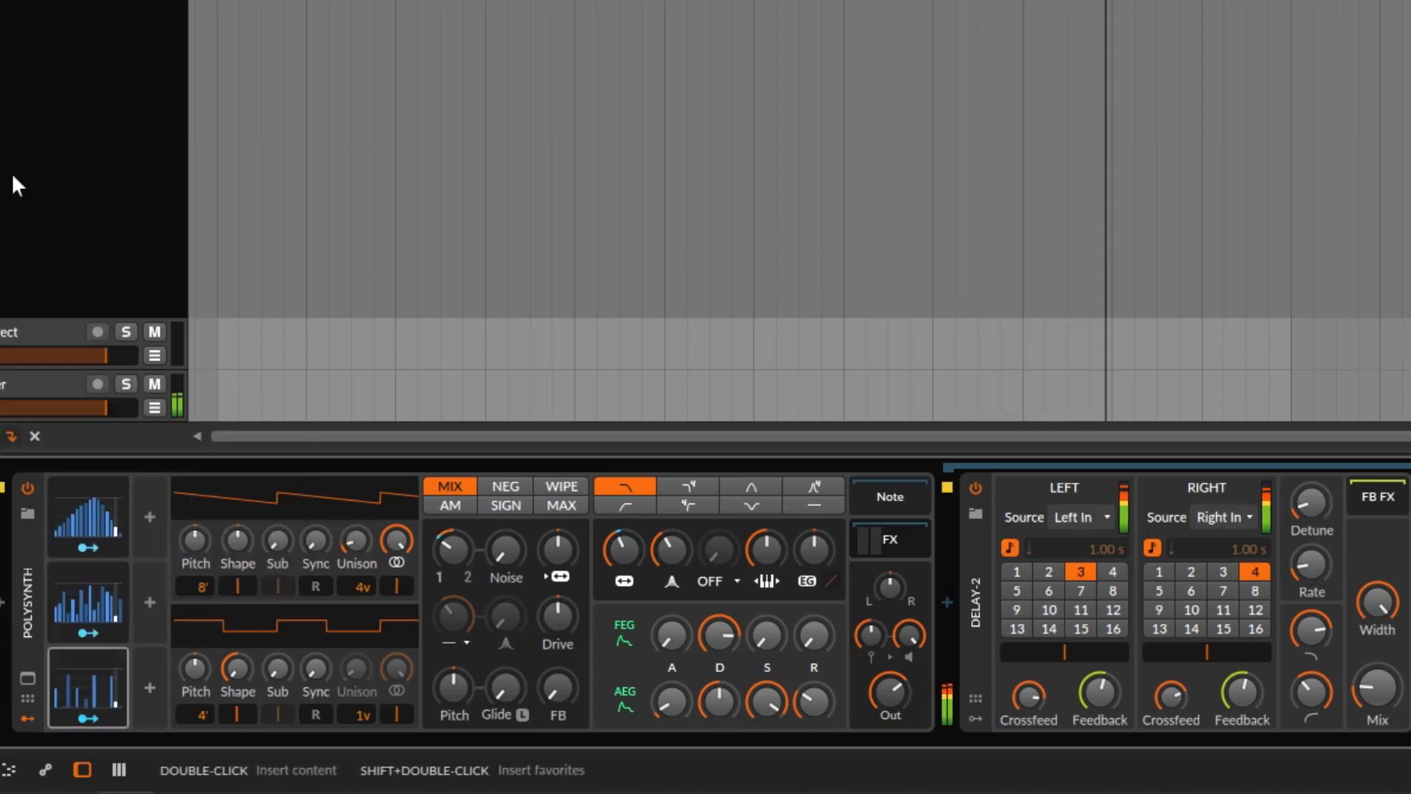
left_click(87, 677)
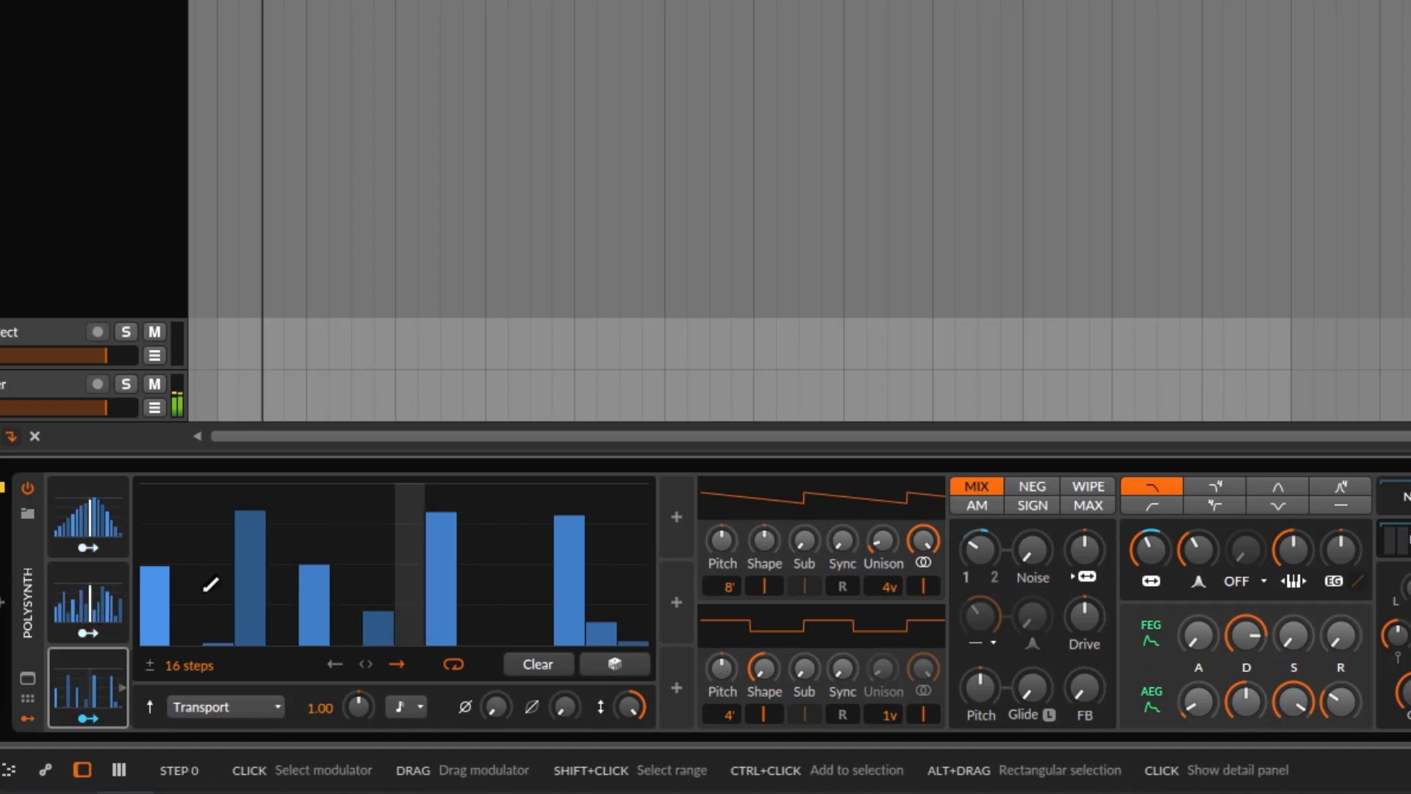
- Draw an on/off pattern in the third Steps modulator with steps 1, 3, 5, 6, 8, 10, 12, 14 and 16 at 100 % and the rest at zero
left_click(164, 585)
left_click_drag(158, 587, 159, 481)
left_click_drag(212, 642, 221, 481)
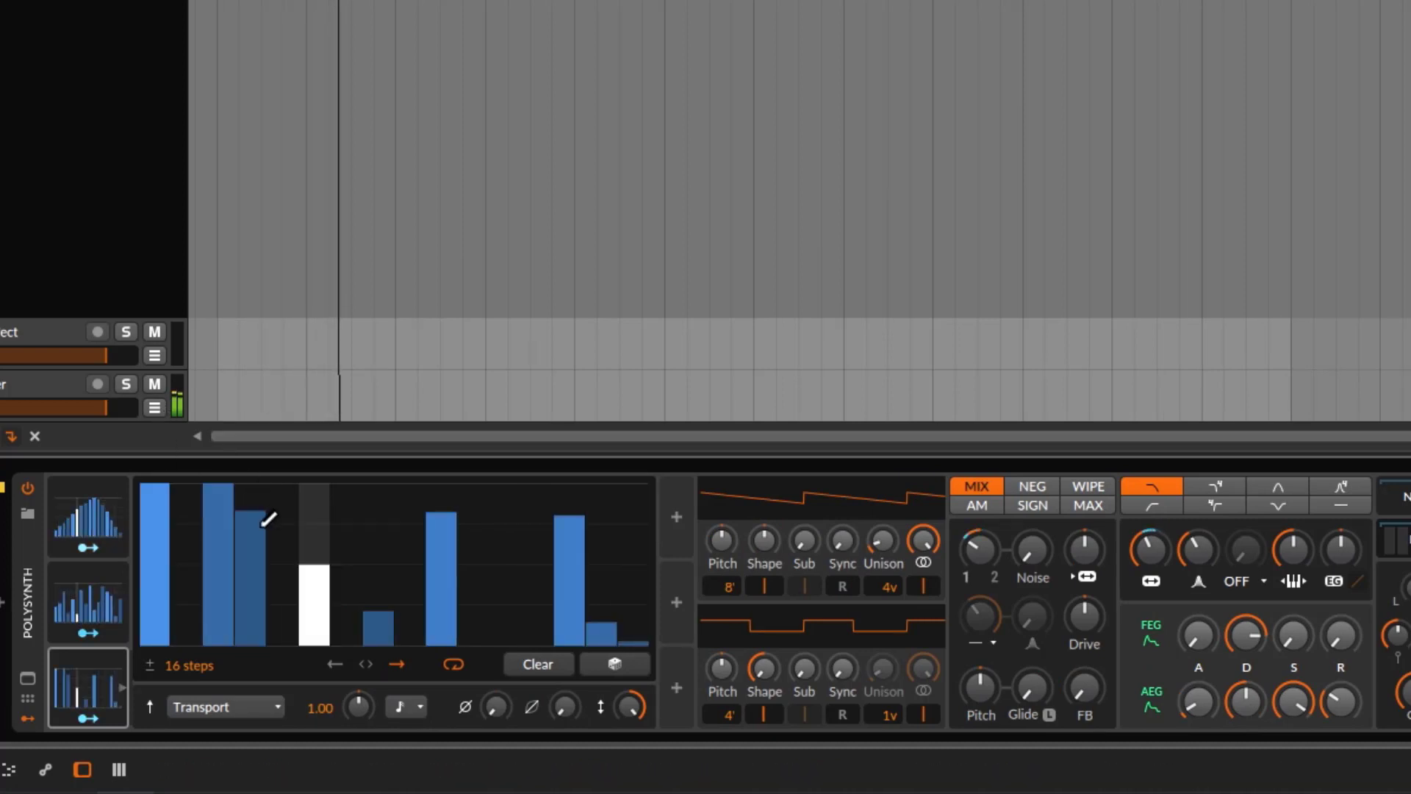
left_click_drag(260, 526, 259, 648)
left_click_drag(277, 541, 283, 419)
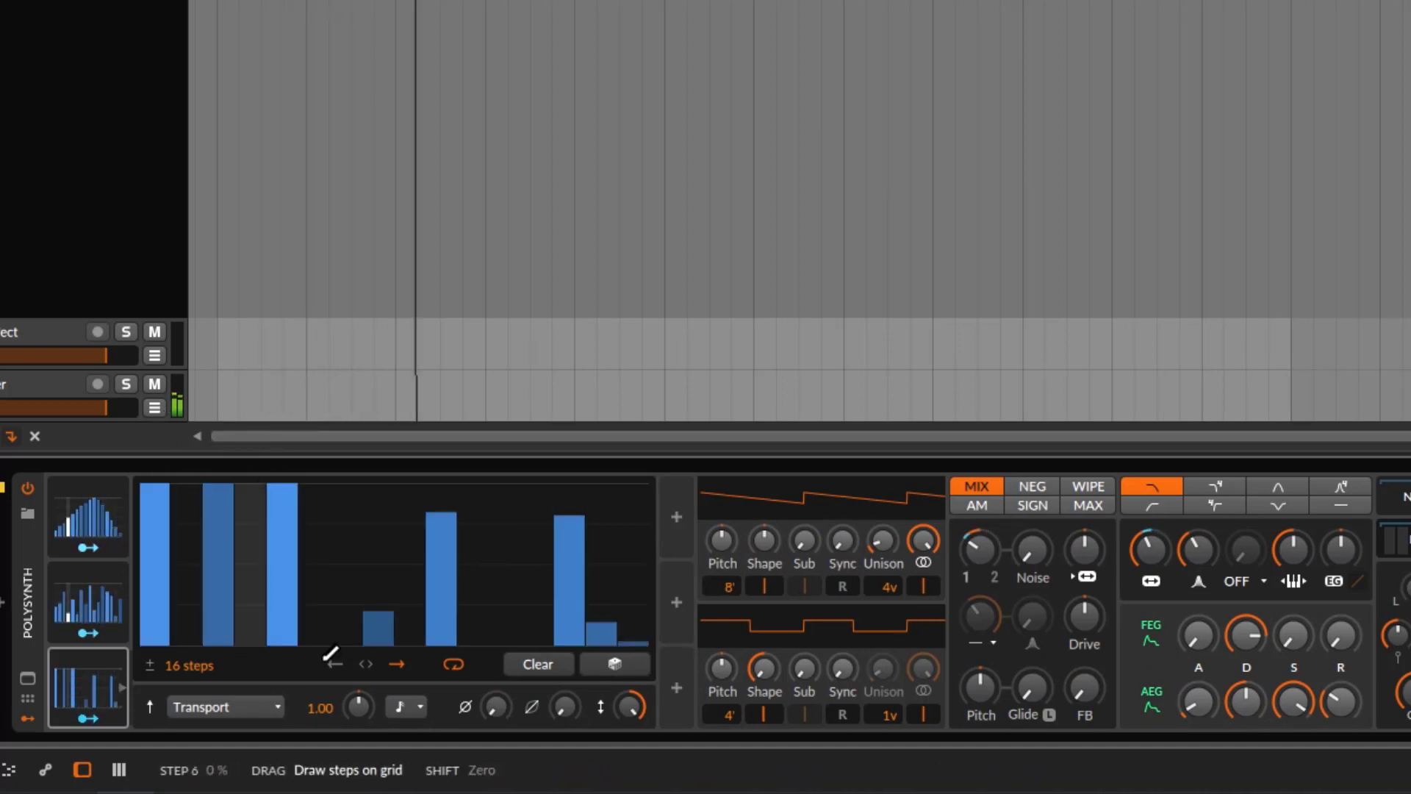
left_click_drag(331, 649, 327, 436)
left_click_drag(384, 598, 386, 459)
left_click_drag(452, 570, 444, 407)
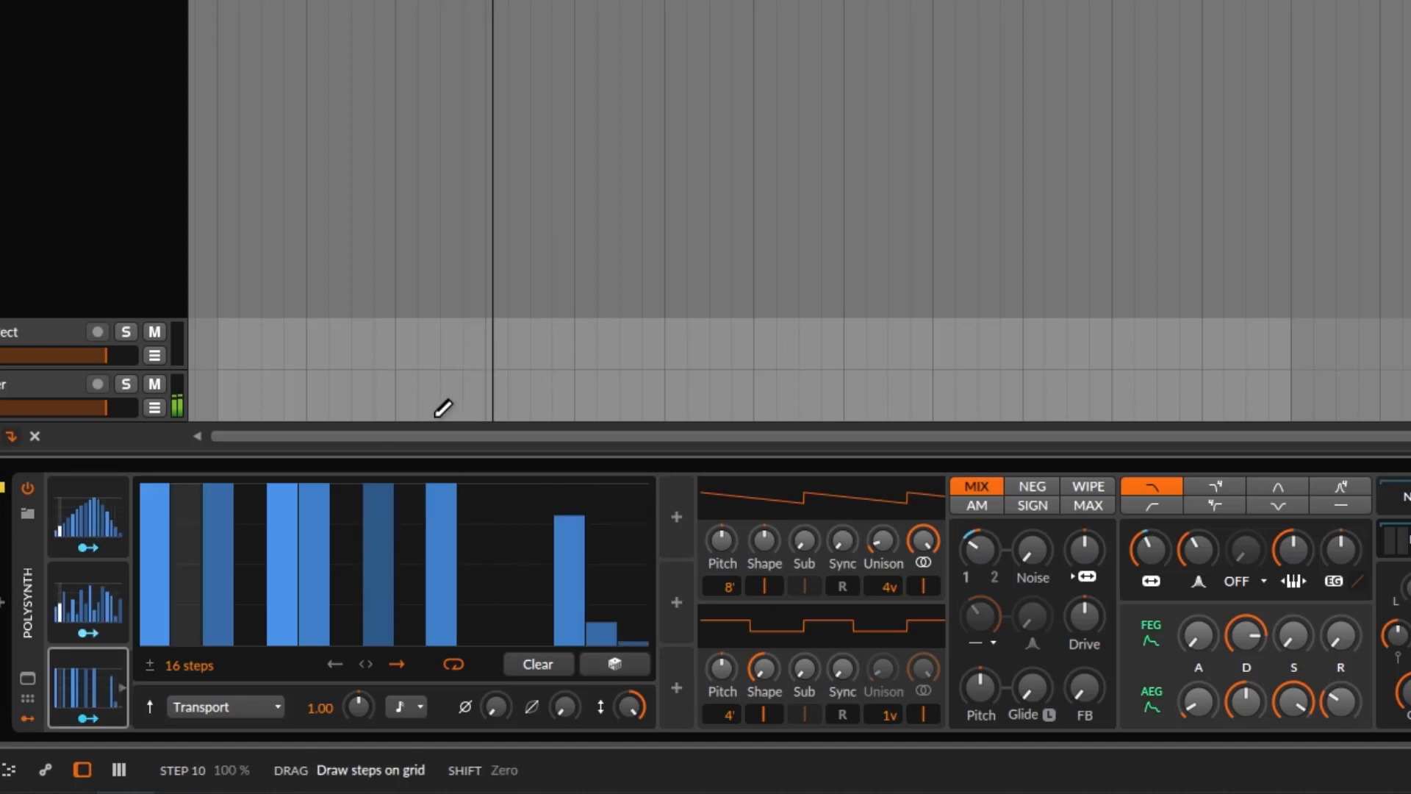
left_click_drag(518, 638, 531, 470)
left_click_drag(517, 523, 563, 687)
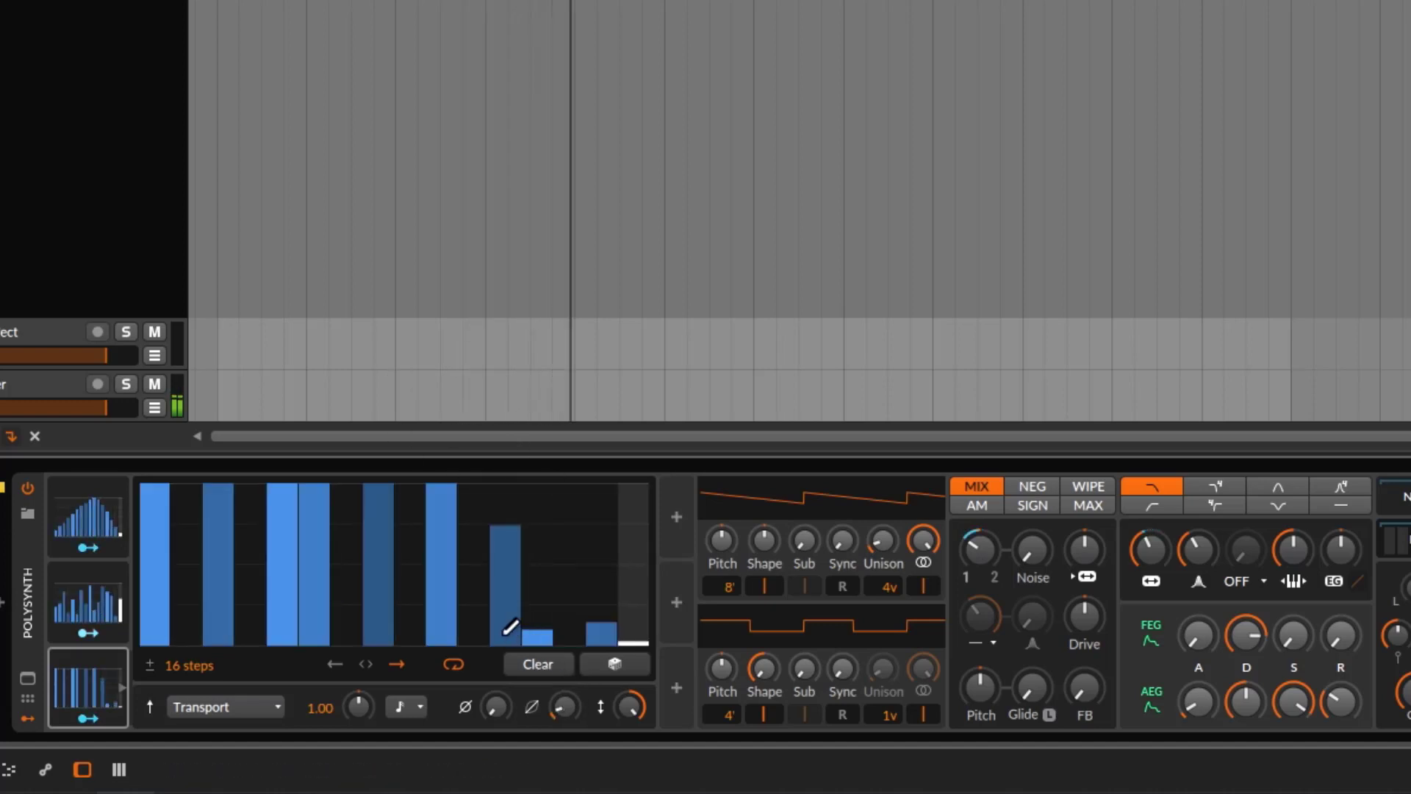
mouse_move(507, 635)
left_mouse_down()
mouse_move(528, 452)
mouse_move(540, 470)
left_mouse_up()
mouse_move(546, 555)
left_mouse_down()
mouse_move(553, 677)
mouse_move(572, 633)
mouse_move(588, 391)
mouse_move(633, 699)
left_mouse_up()
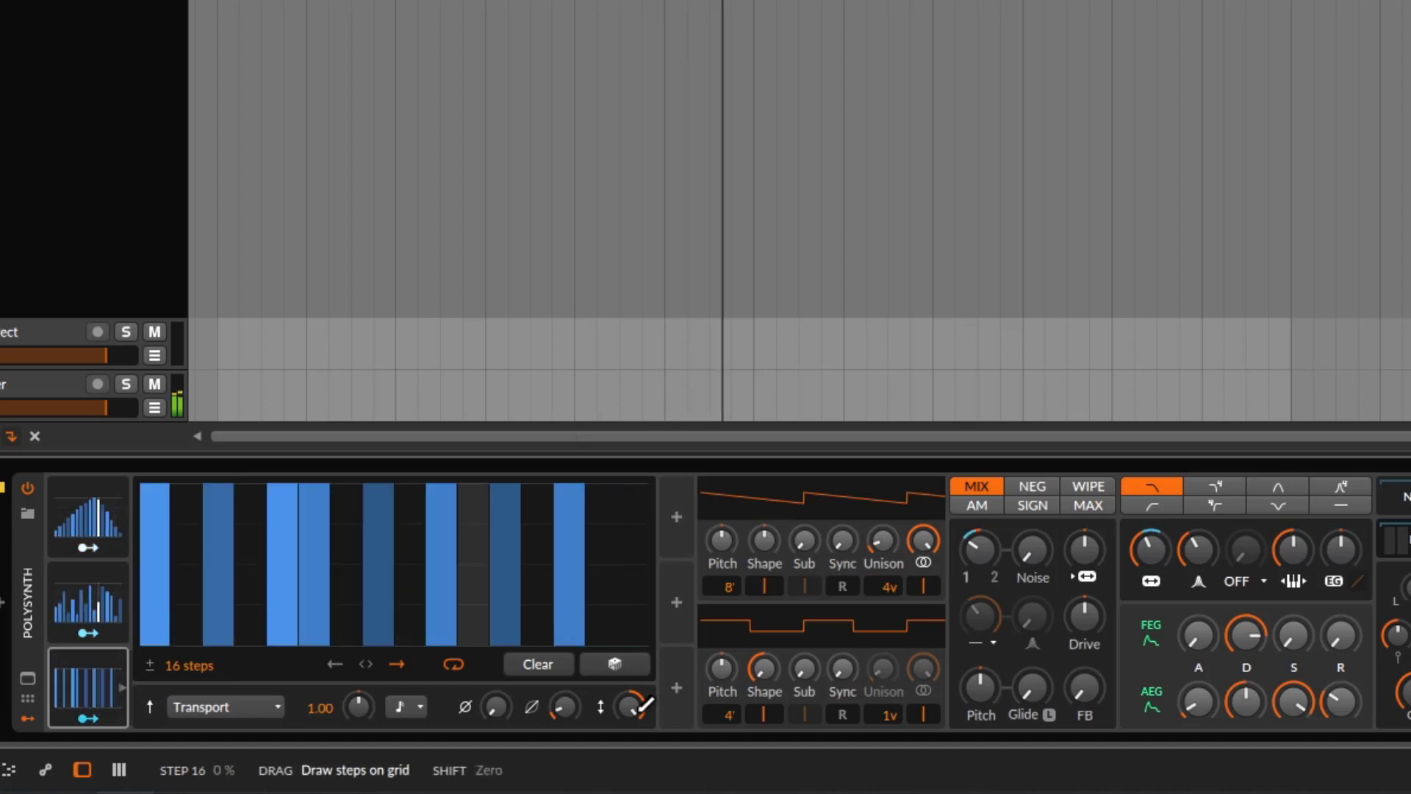
left_click_drag(641, 606, 652, 412)
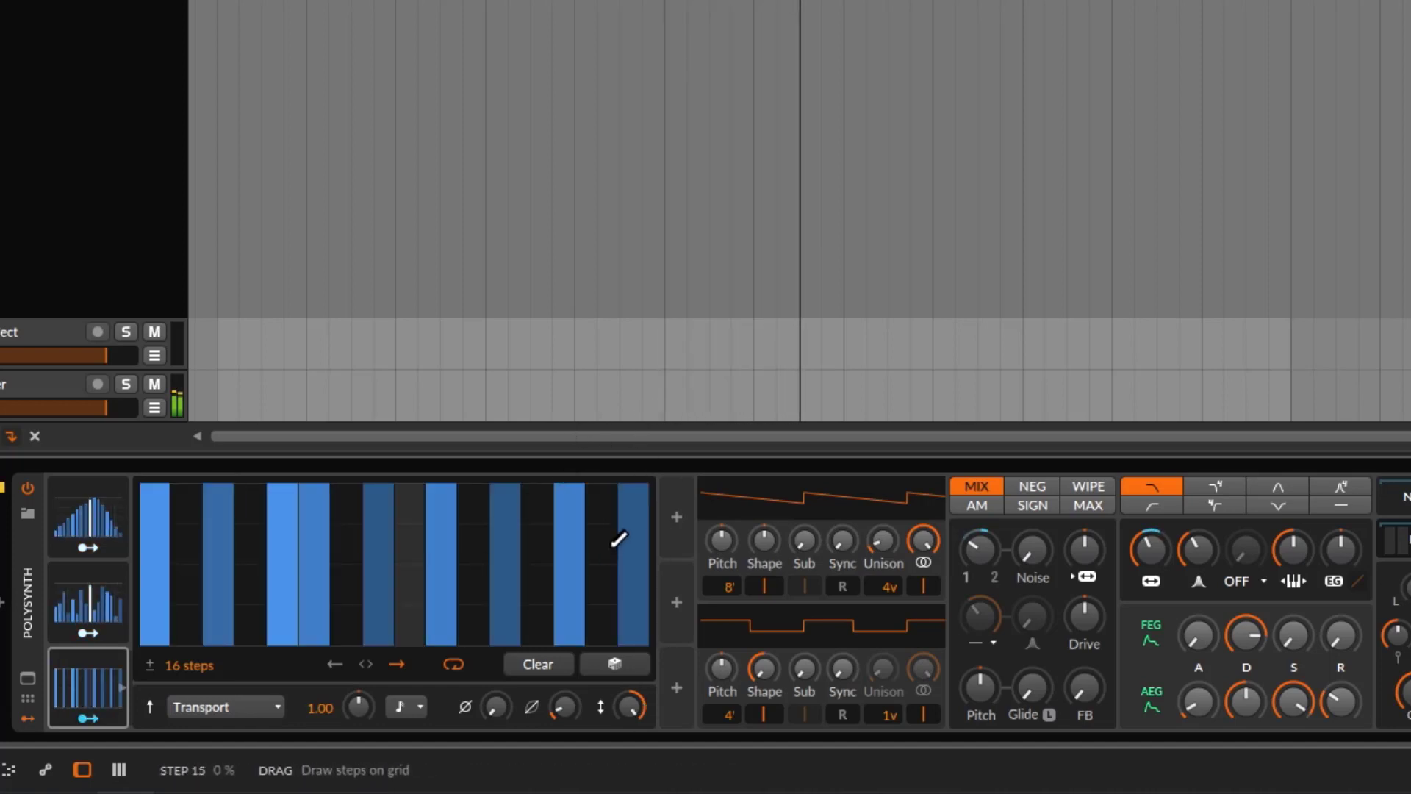
left_click_drag(630, 579, 633, 474)
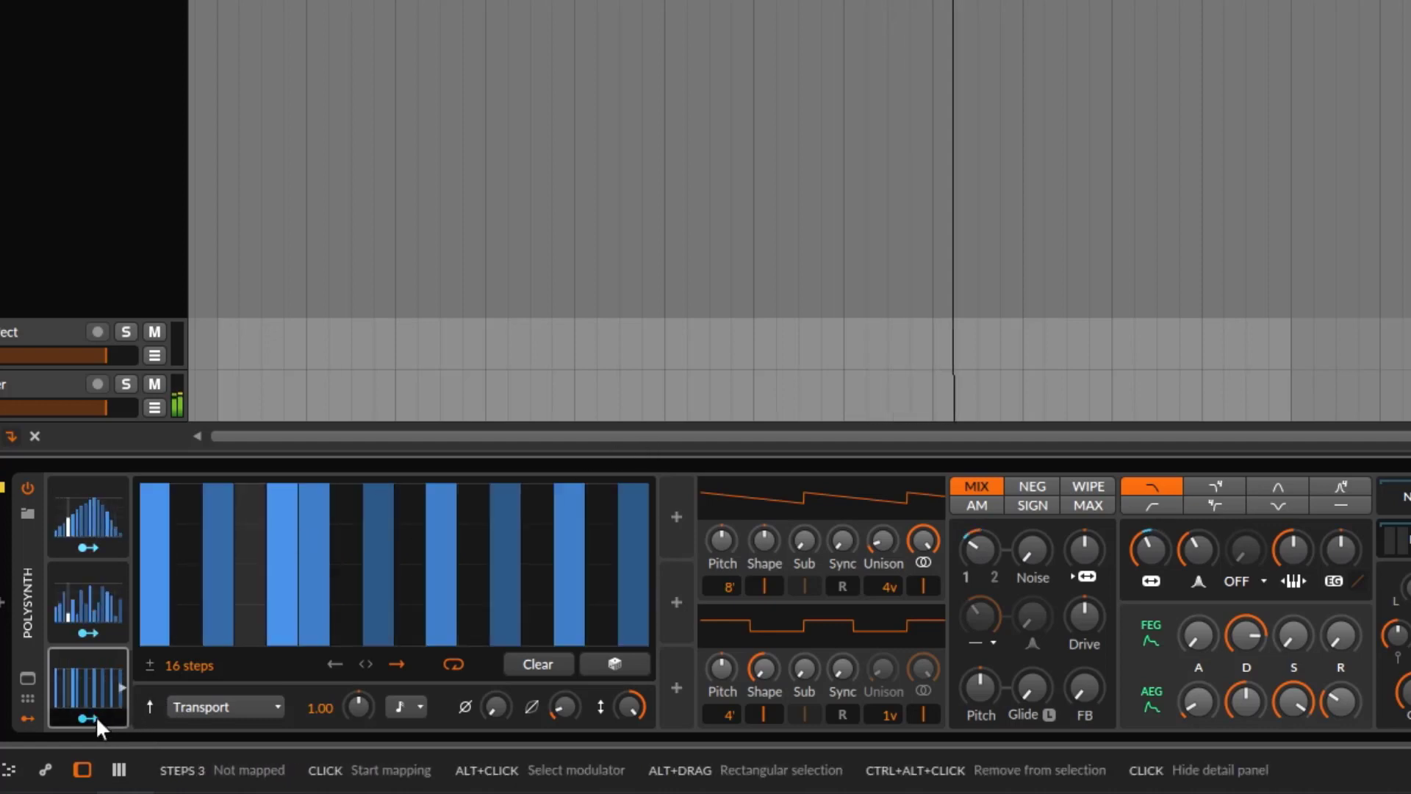
- Map the third Steps modulator to the Sync amount of both oscillators and hide its step pattern
left_click_drag(96, 716, 840, 536)
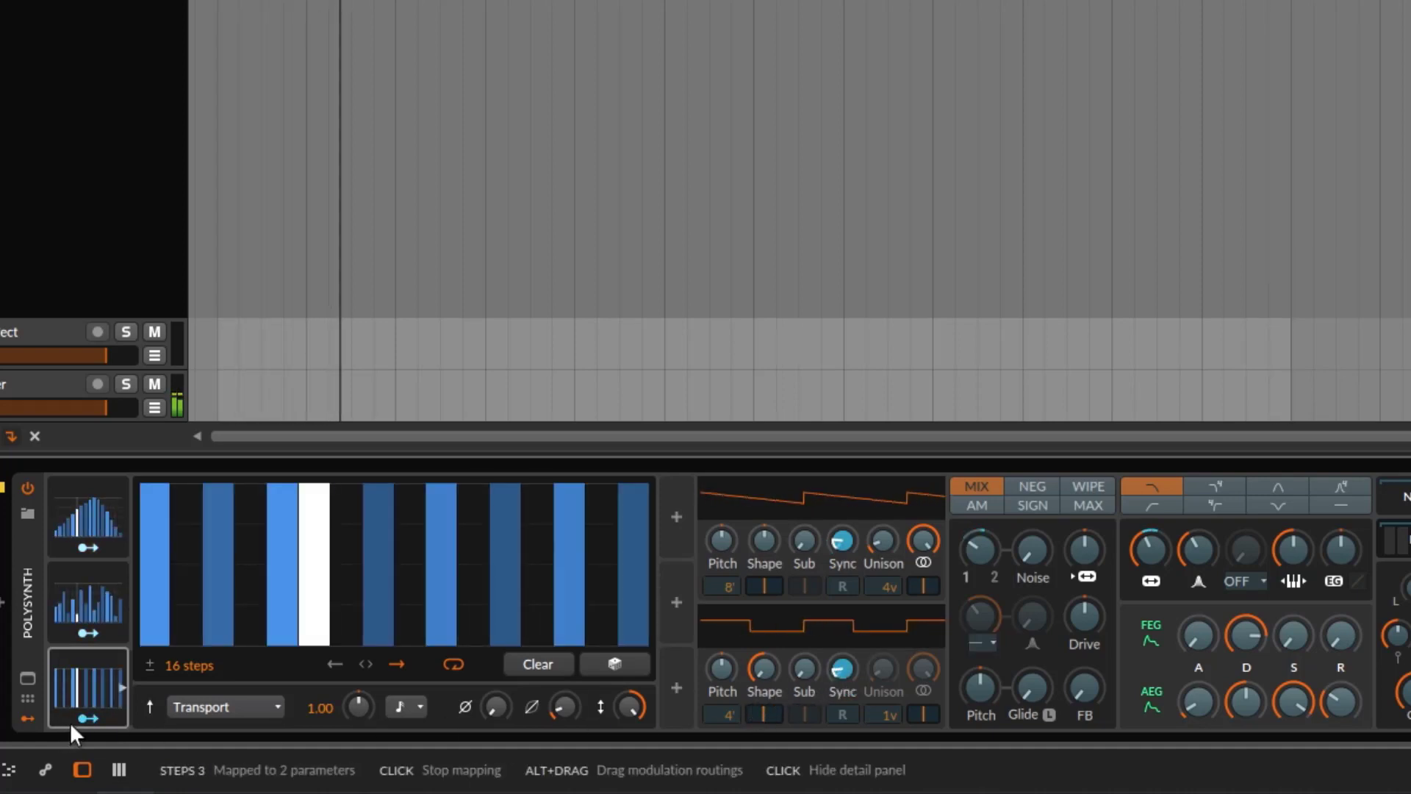
left_click(95, 692)
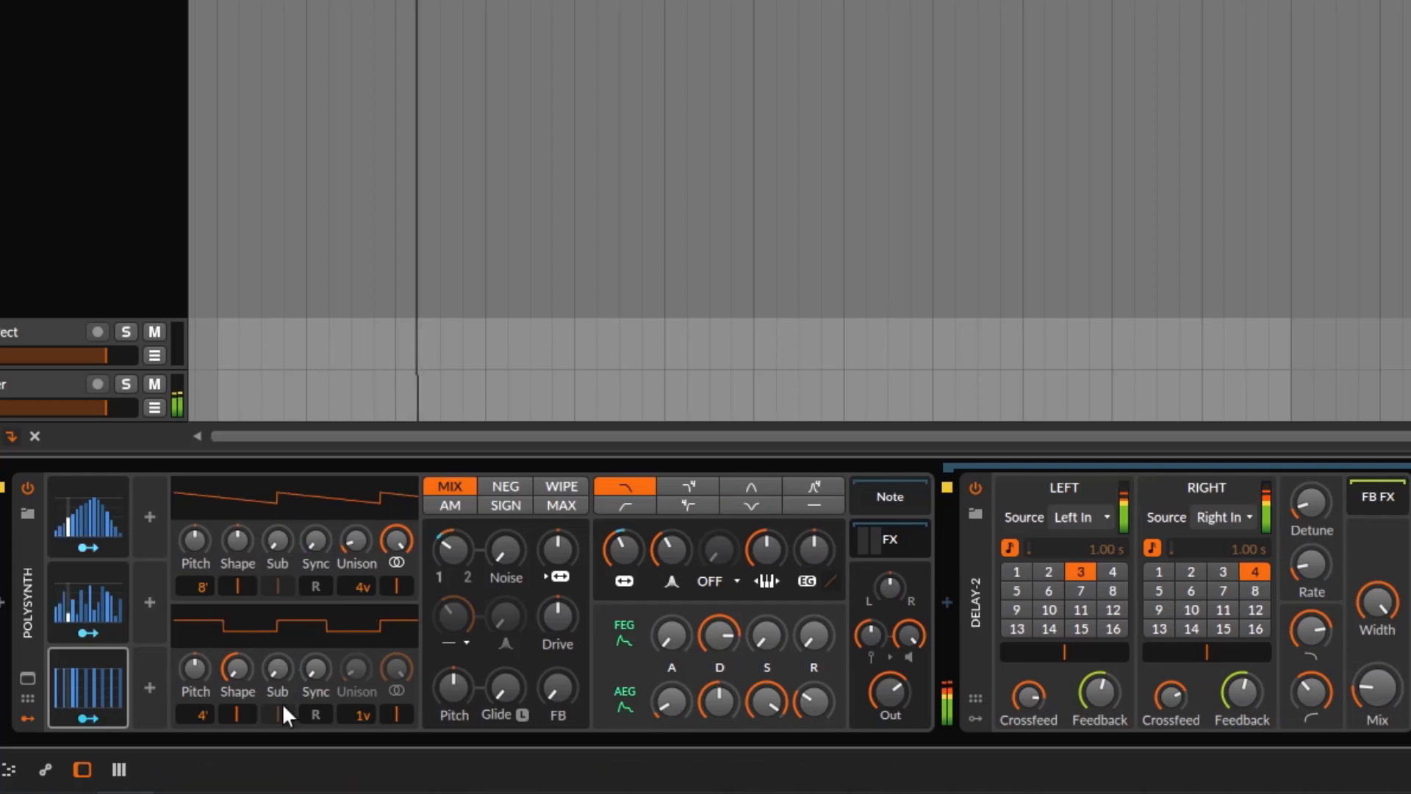
- Clear step 6 of the third Steps pattern and raise step 7 to a little under half height, leaving step 13 at zero
left_click(108, 676)
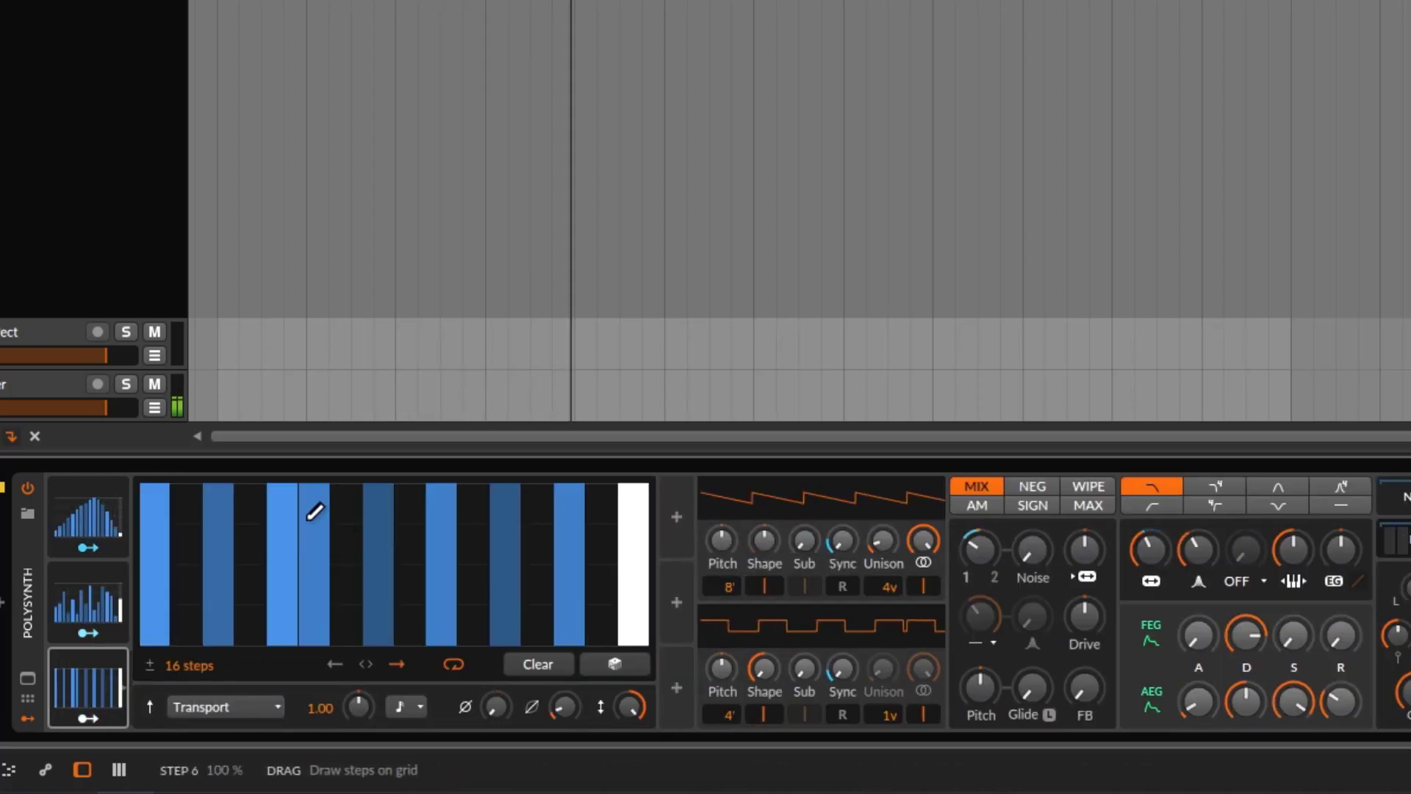
mouse_move(341, 684)
left_mouse_down()
mouse_move(343, 634)
mouse_move(327, 647)
mouse_move(355, 624)
mouse_move(362, 574)
left_mouse_up()
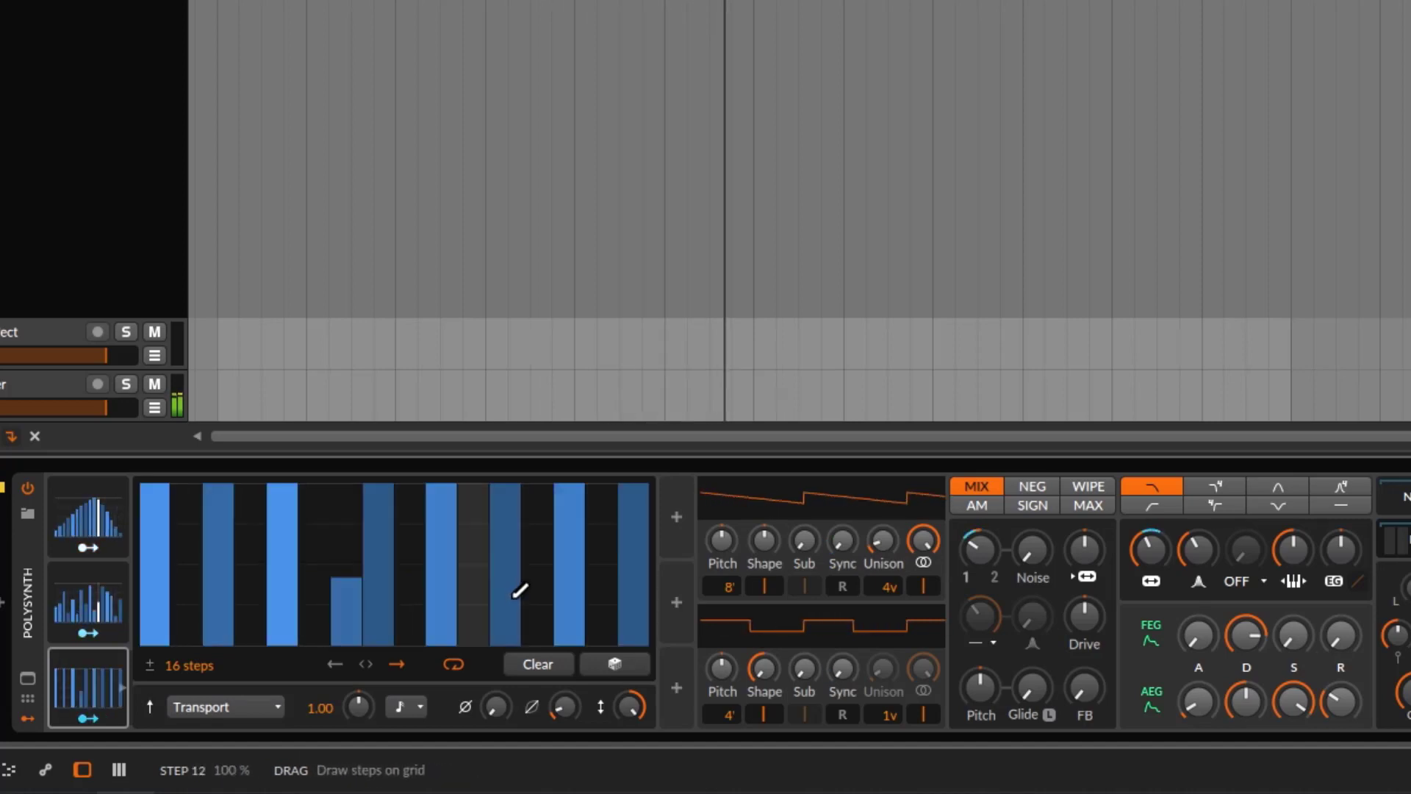
left_click(535, 584)
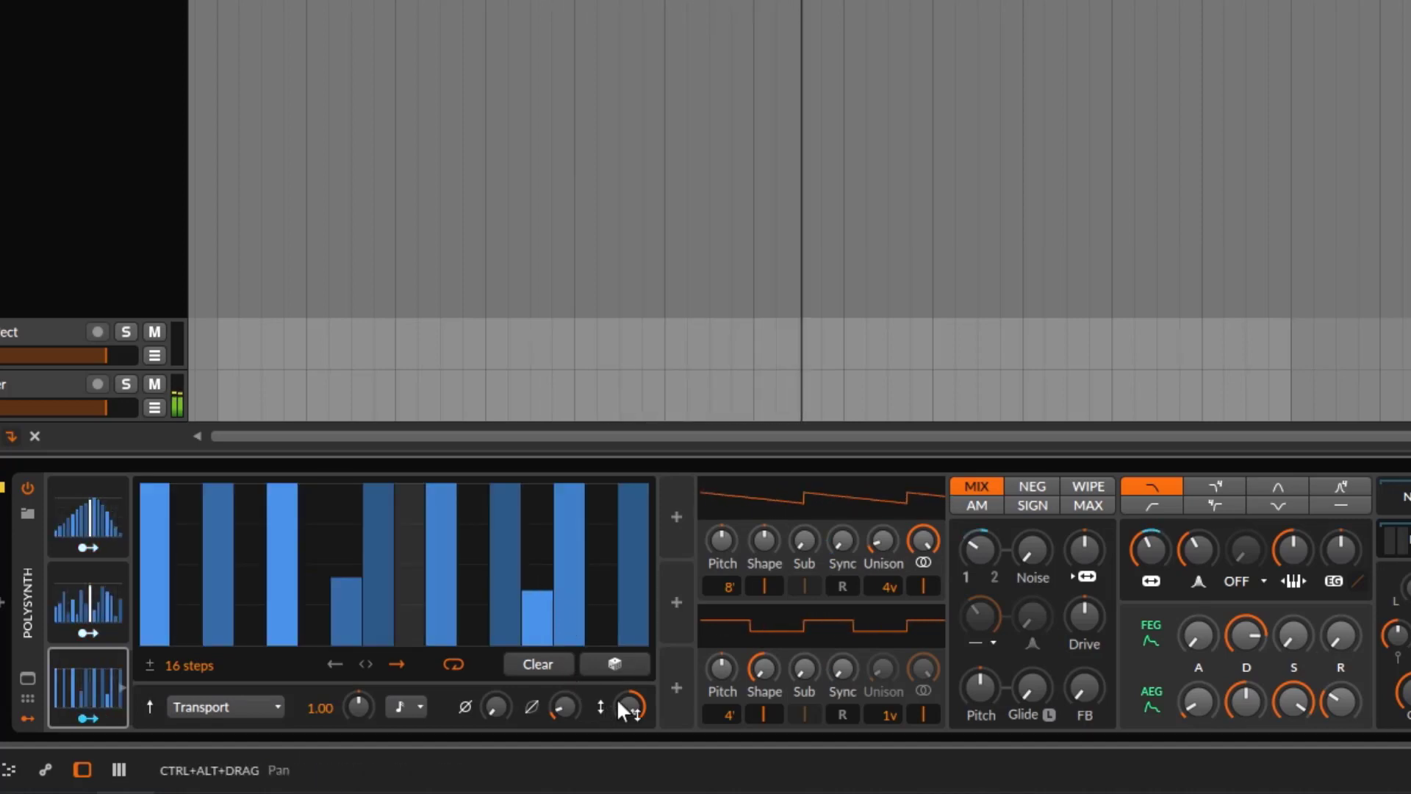
left_click_drag(545, 614, 543, 650)
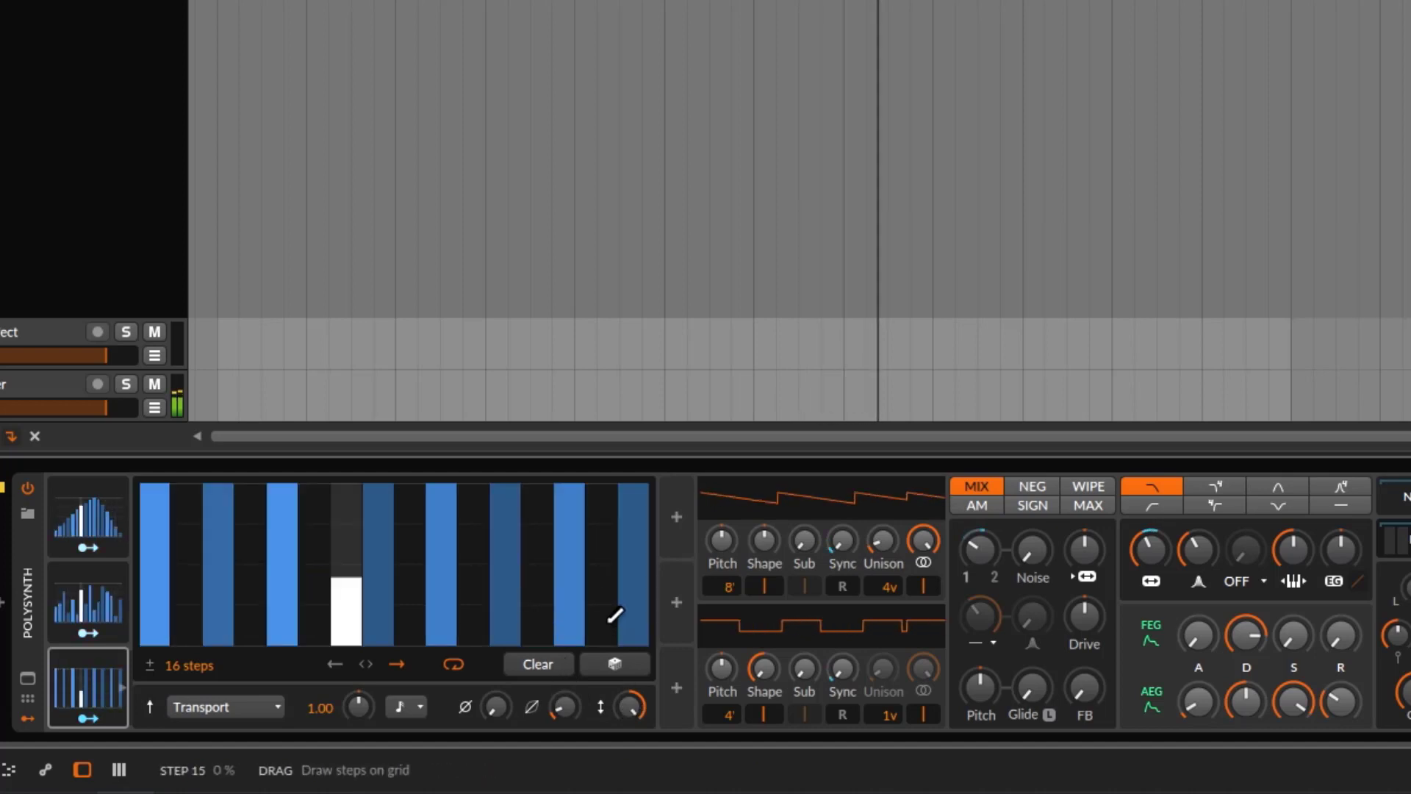
- Set steps 15 and 11 of the third Steps pattern to about a third of full height, and hide the pattern
left_click(606, 553)
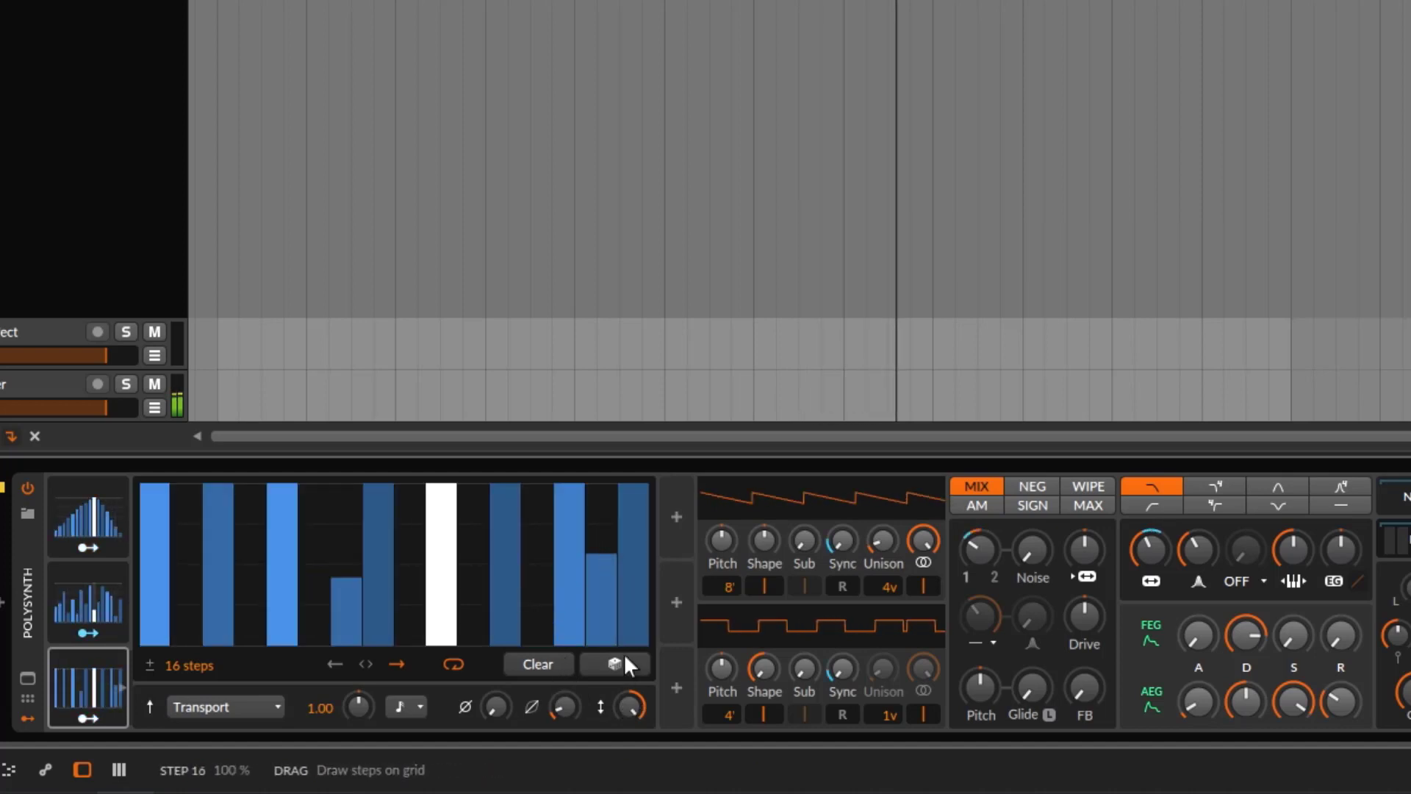
left_click(601, 597)
mouse_move(482, 632)
left_mouse_down()
mouse_move(509, 562)
mouse_move(512, 478)
left_mouse_up()
left_click_drag(478, 565, 477, 586)
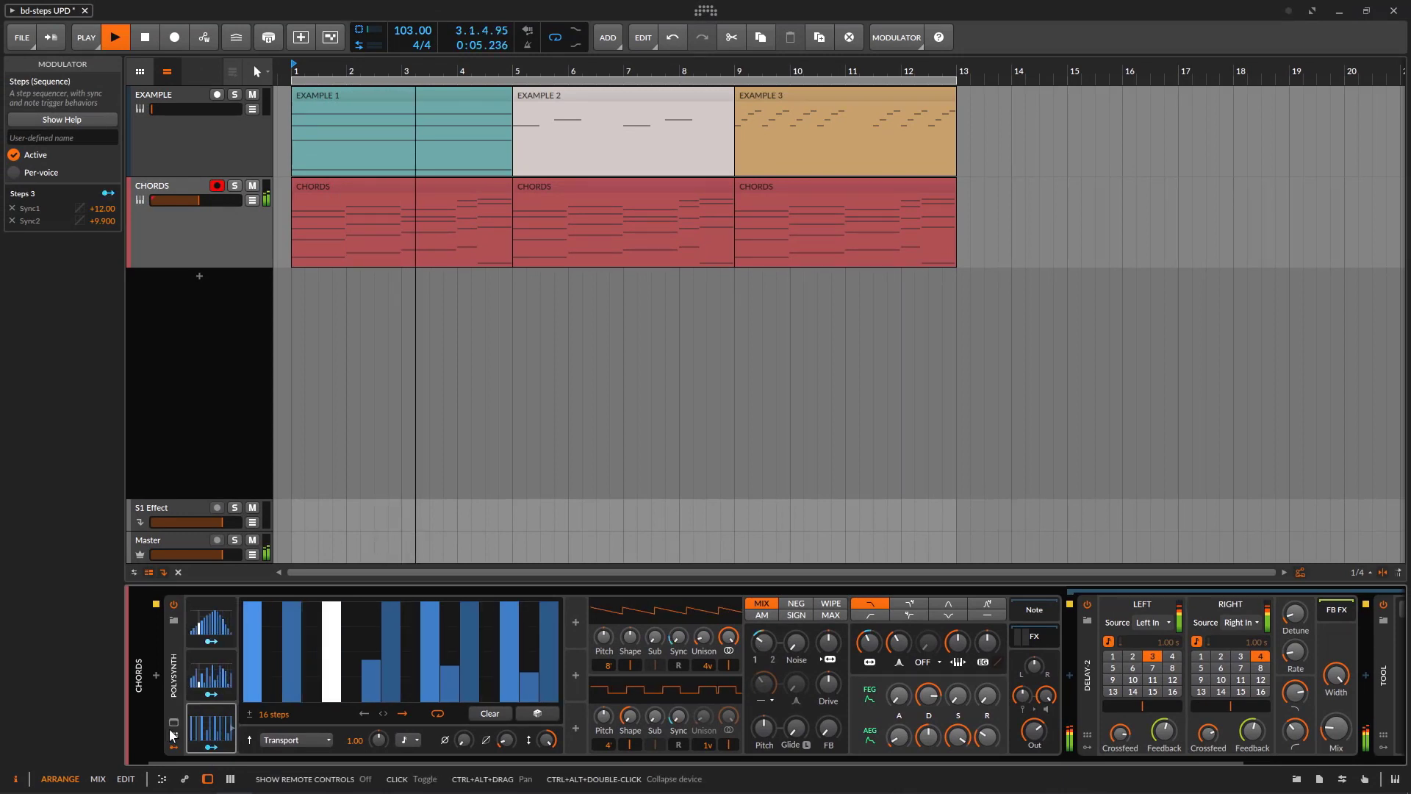
left_click(208, 727)
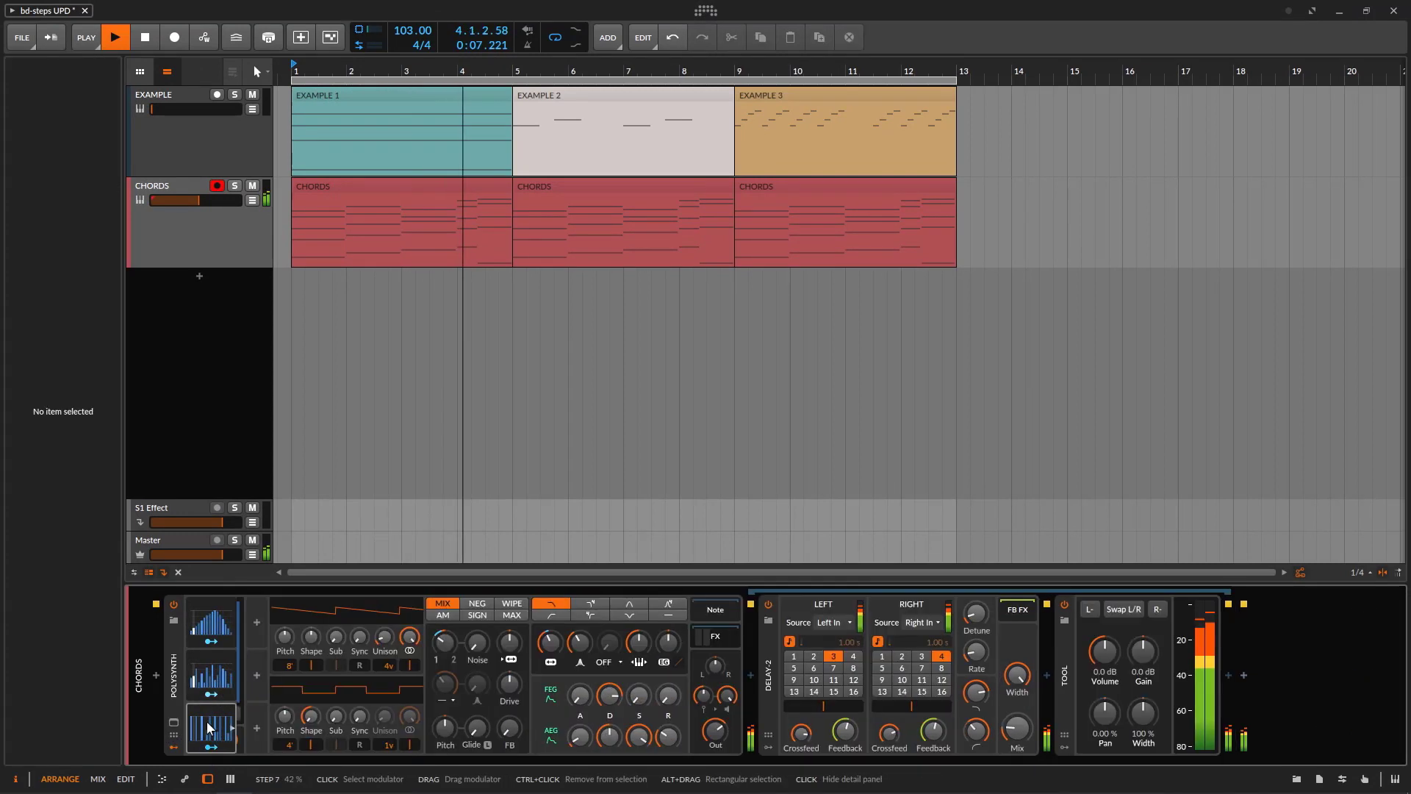
- Stop playback, add a fourth Steps modulator to the Polysynth and show its step pattern
key("space")
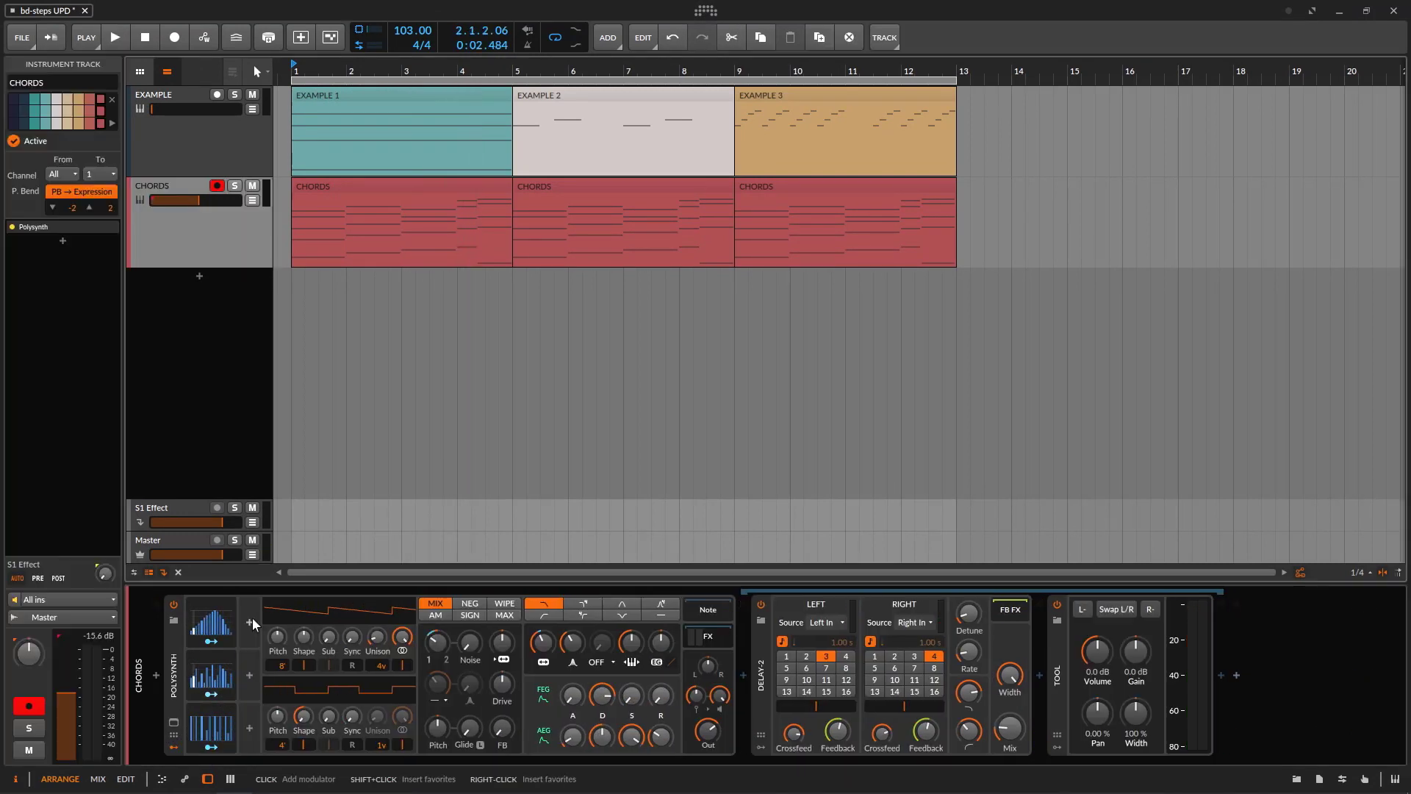
left_click(251, 620)
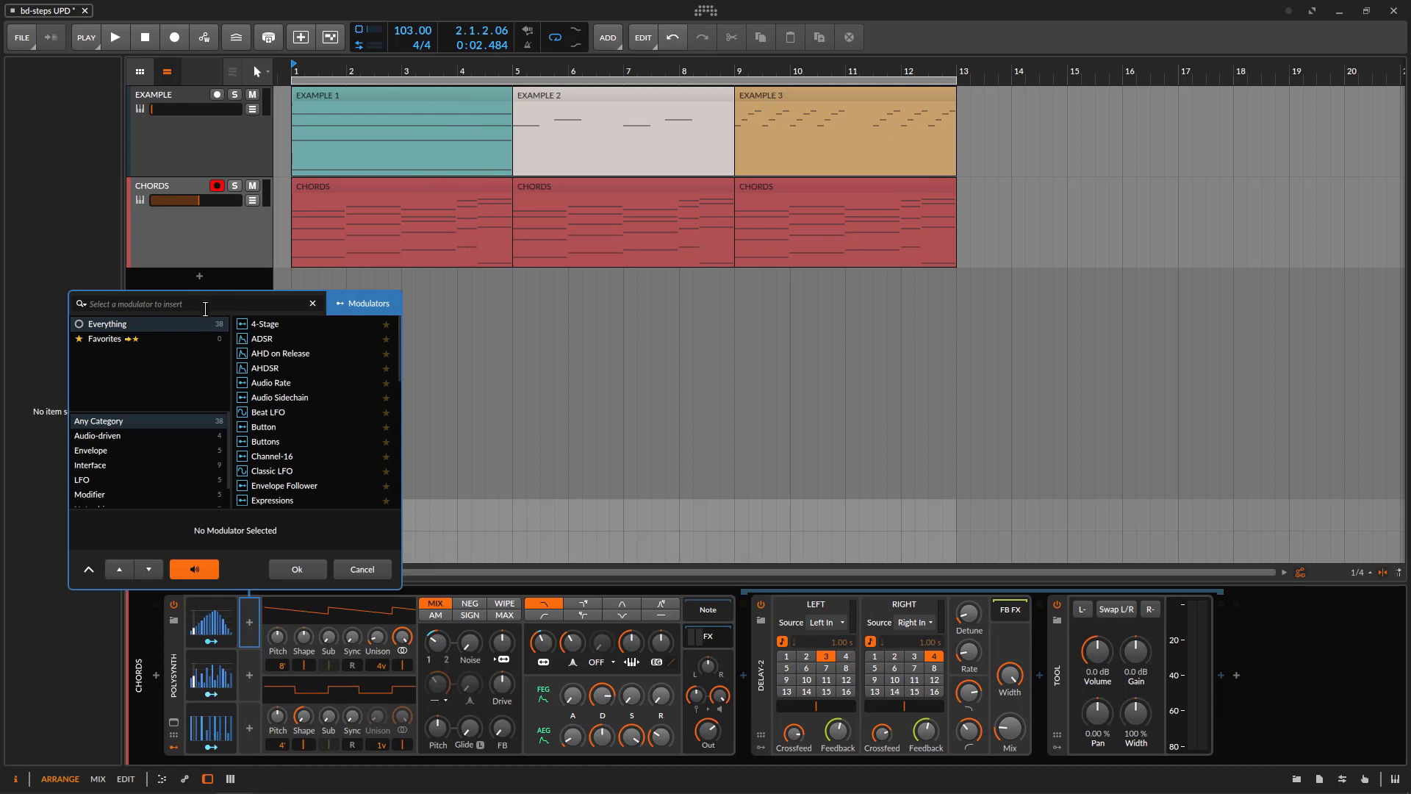
key("Return")
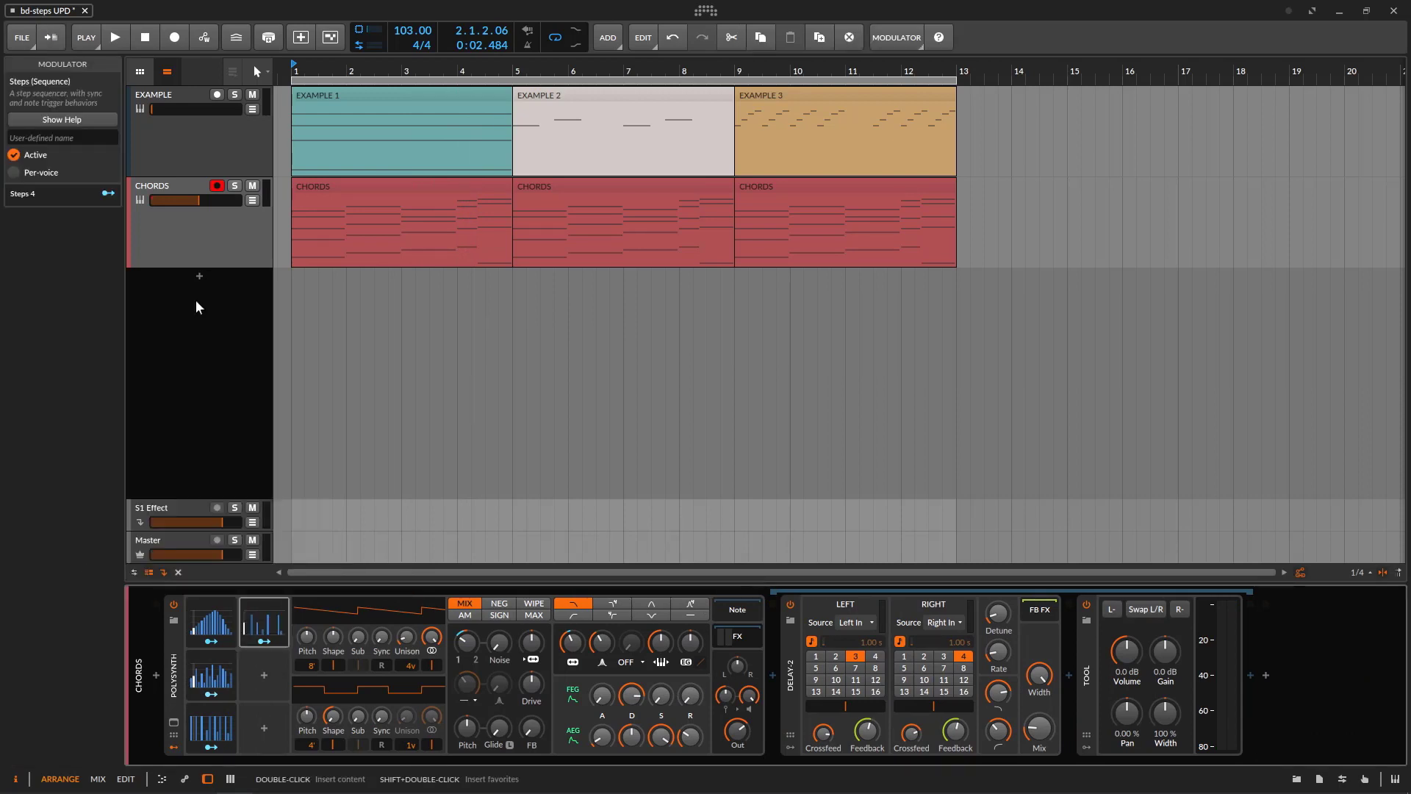
left_click(274, 625)
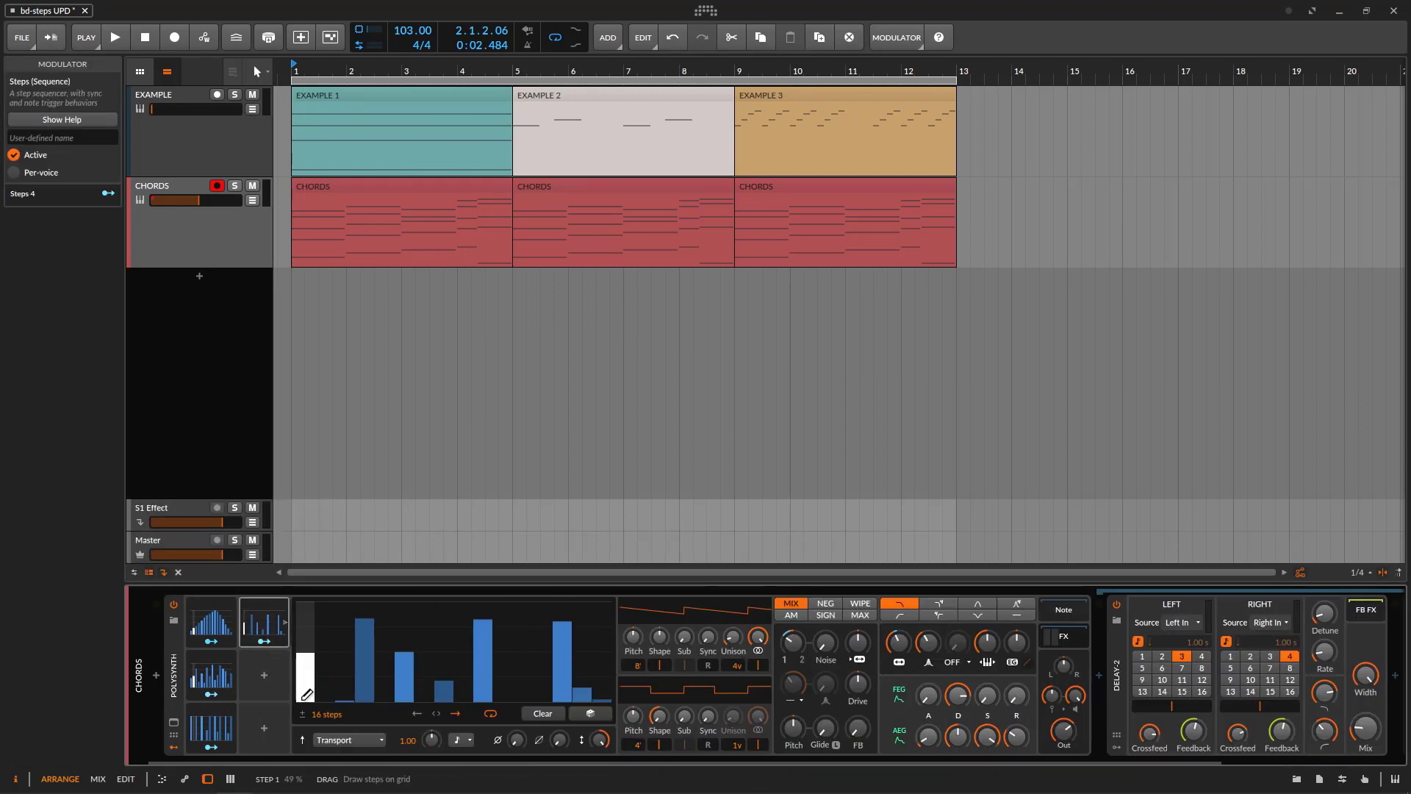
- Draw a rising ramp in the fourth Steps modulator from near zero at step 1 to 97 % at step 16, and hide its pattern
left_click_drag(300, 704, 437, 656)
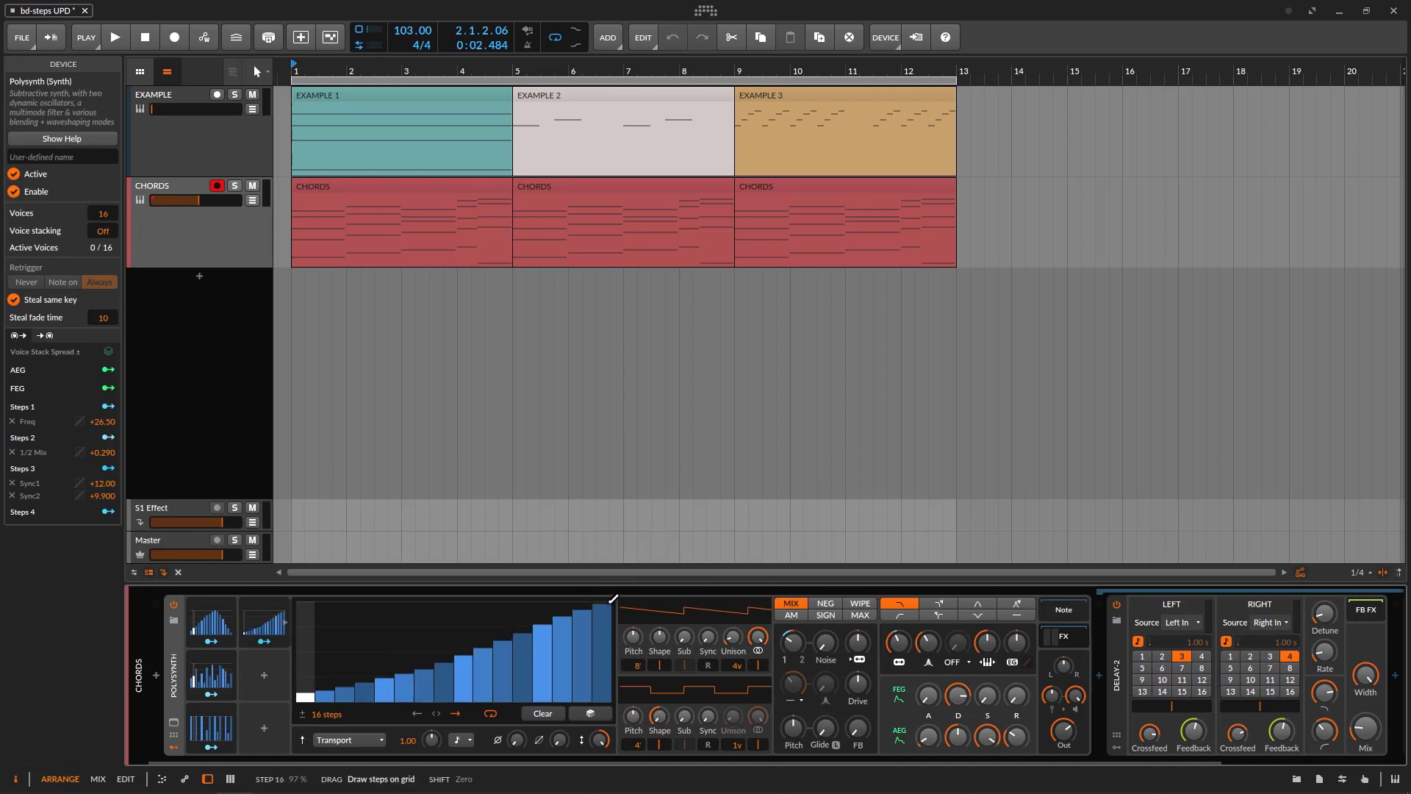
left_click(272, 625)
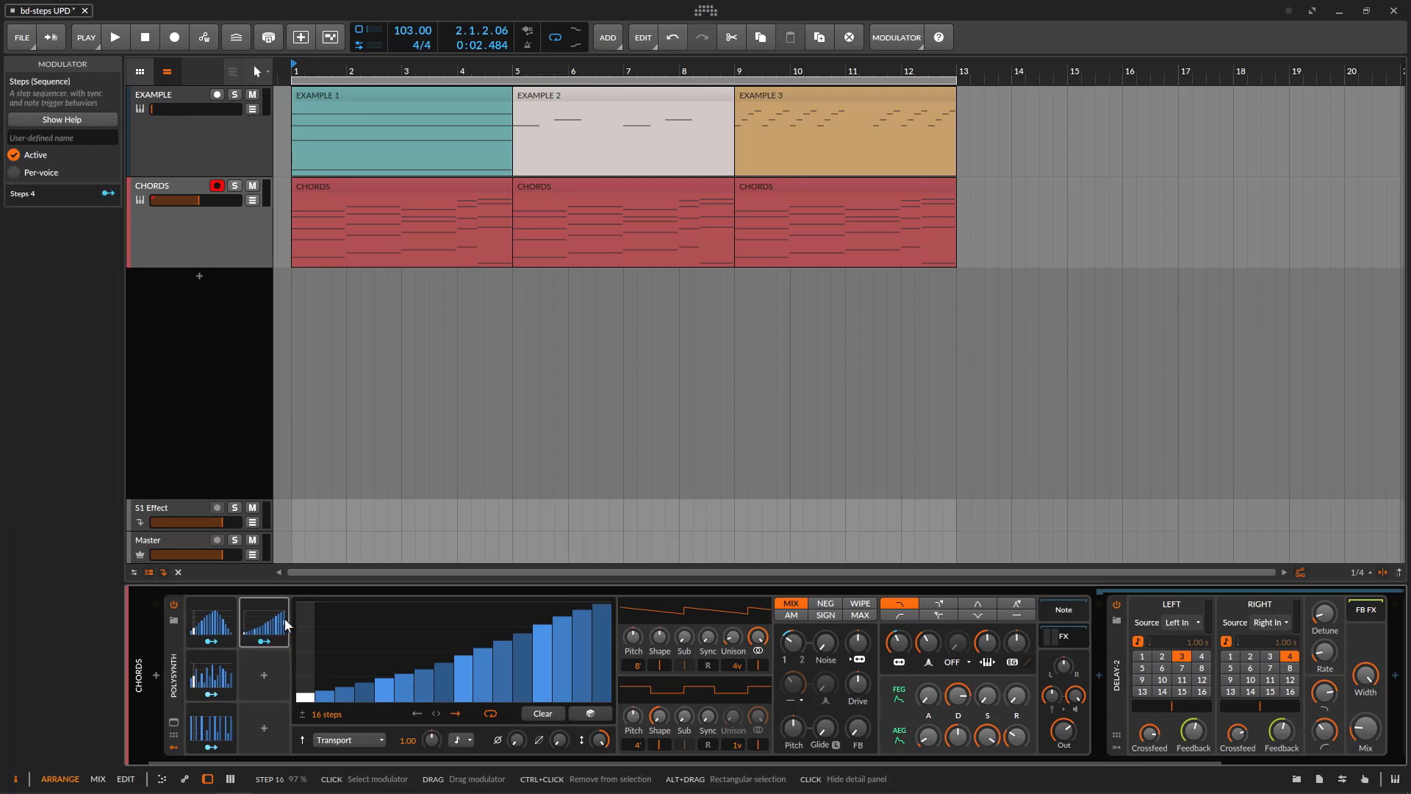
left_click(262, 621)
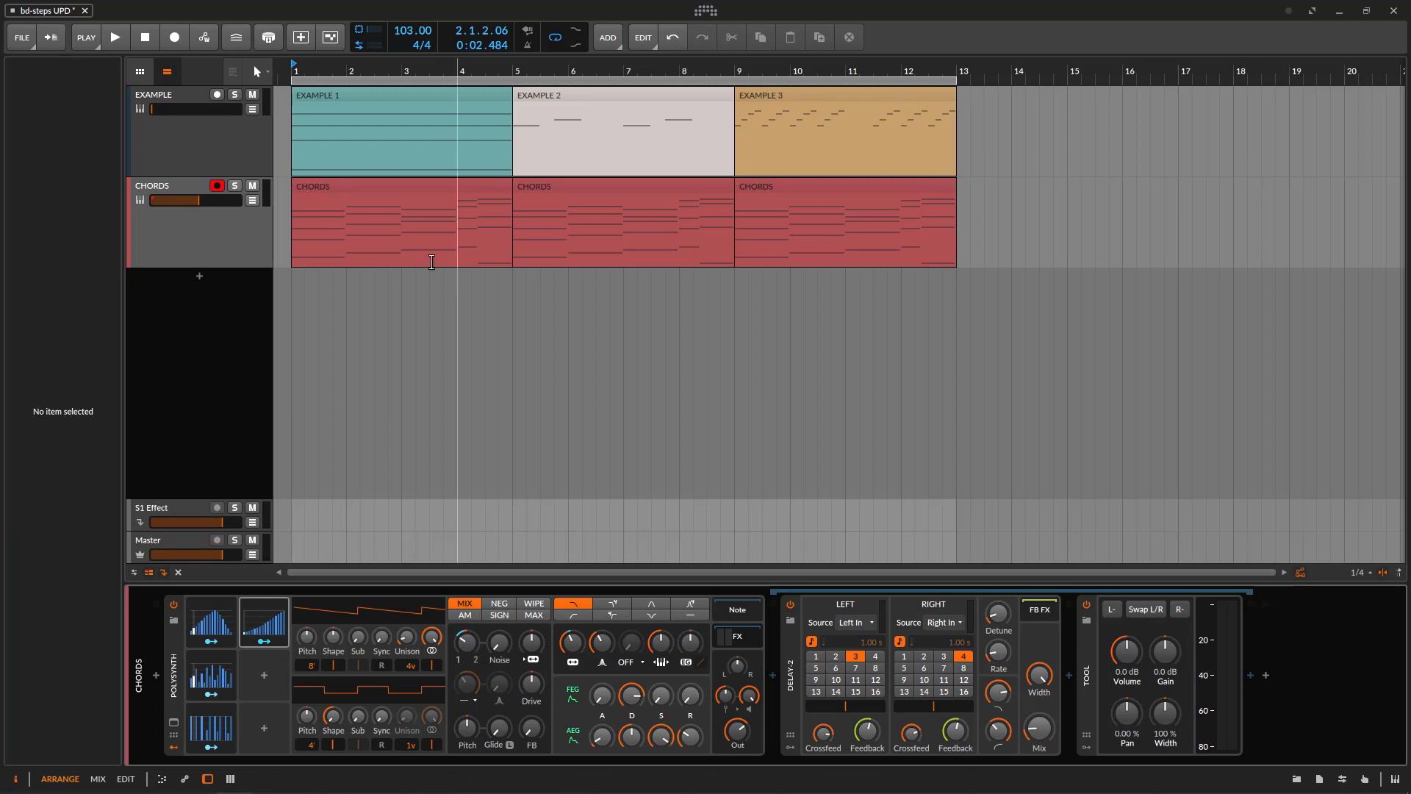
left_click(266, 625)
left_click(274, 623)
- Map the fourth Steps modulator to the Mix of Delay-2, start playback and fine-tune the base Mix amount
left_click(264, 641)
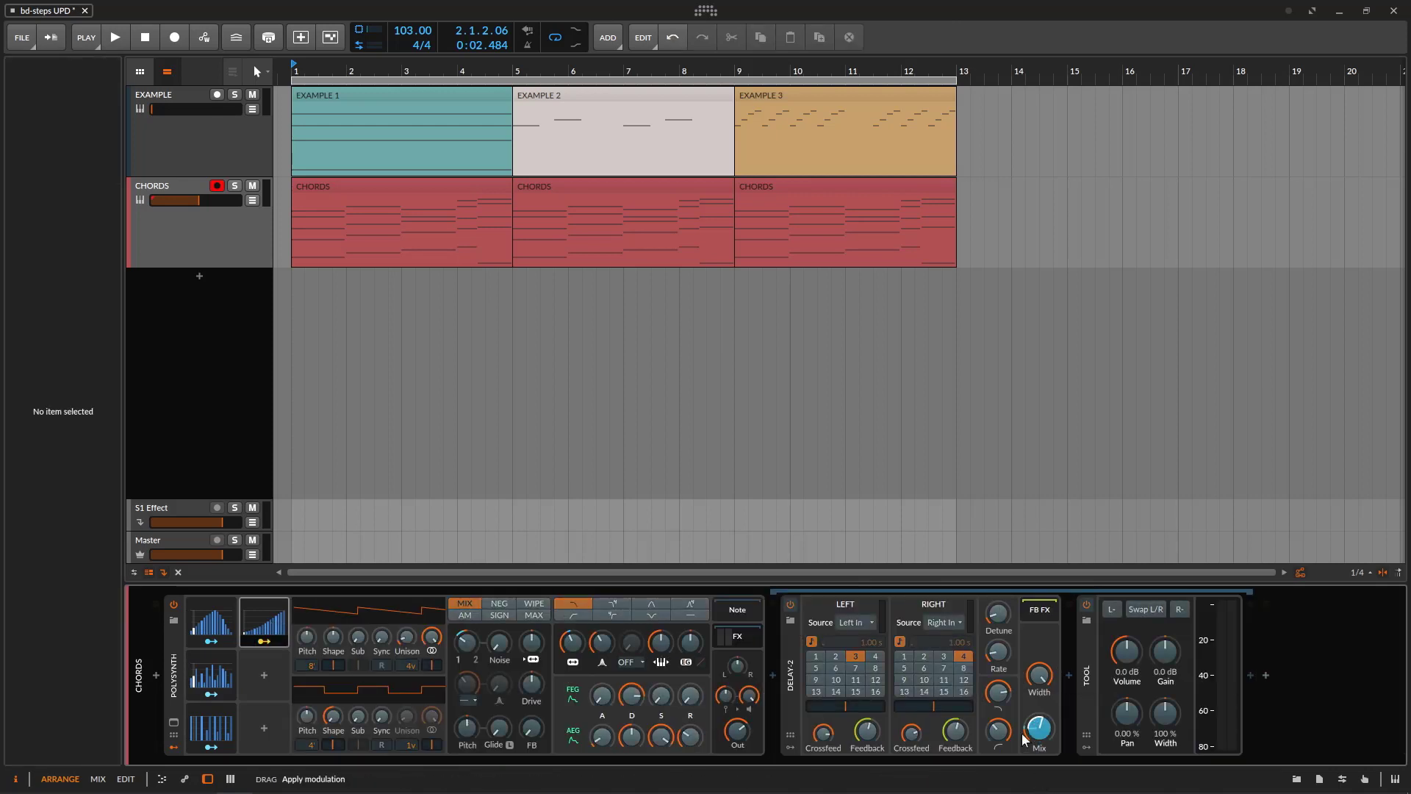
key("space")
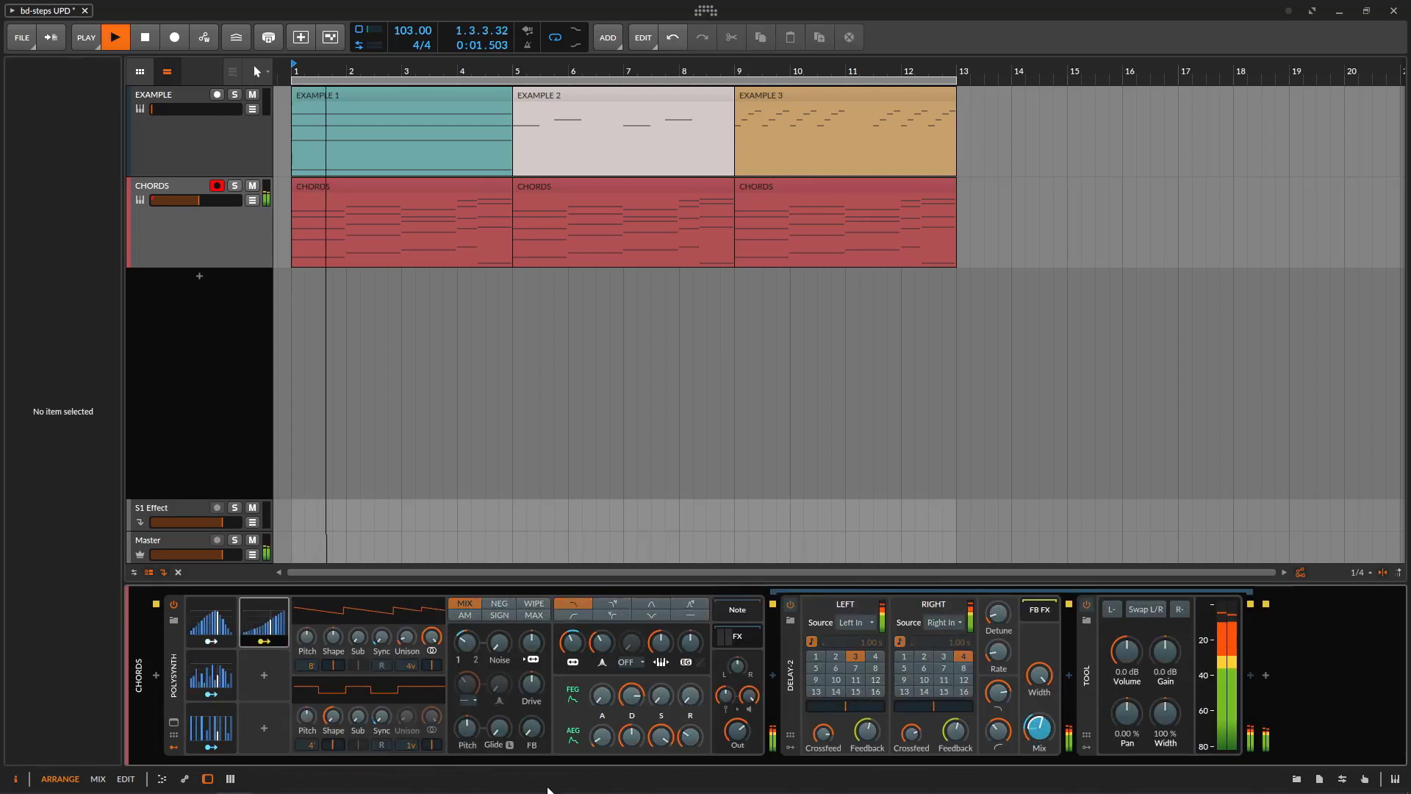
left_click(264, 643)
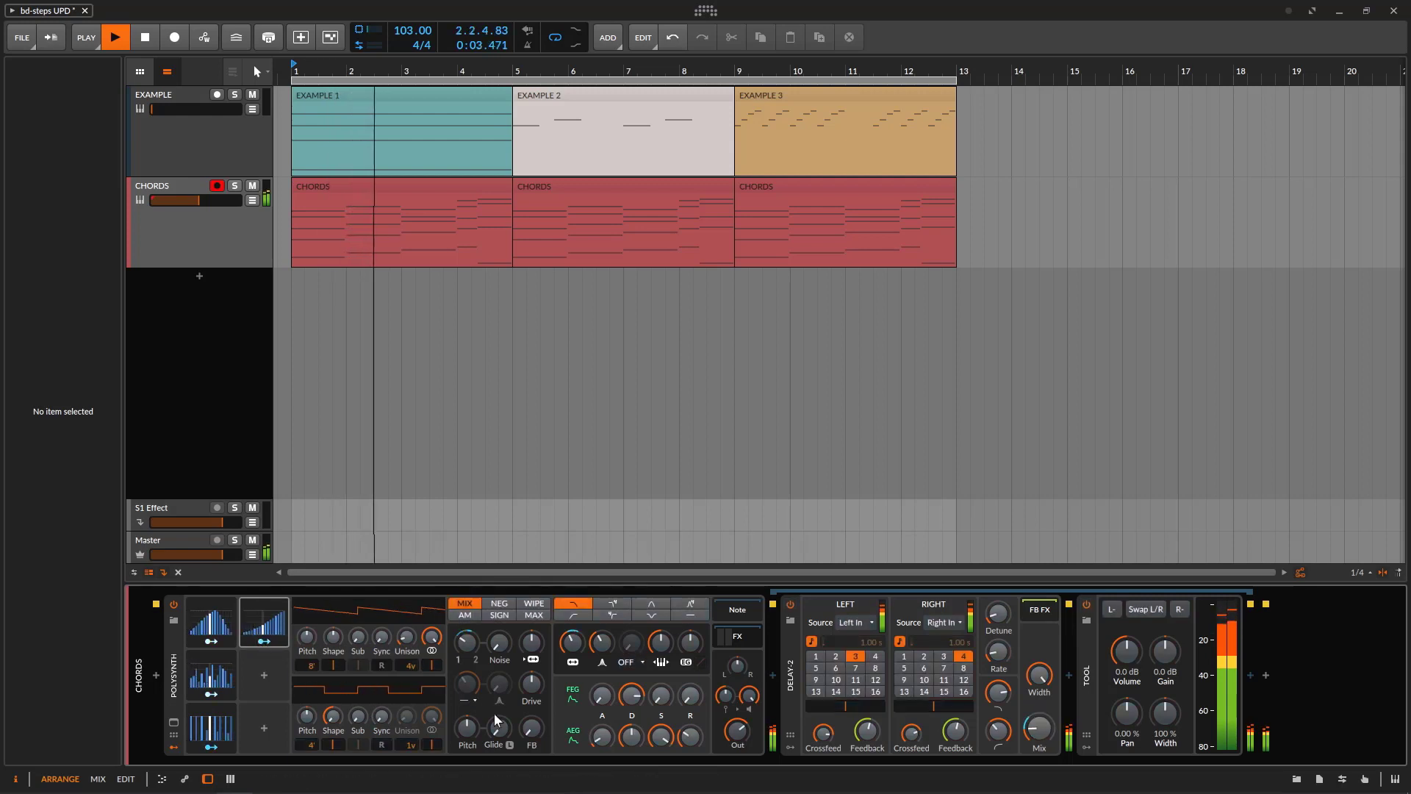
left_click_drag(1036, 730, 1037, 739)
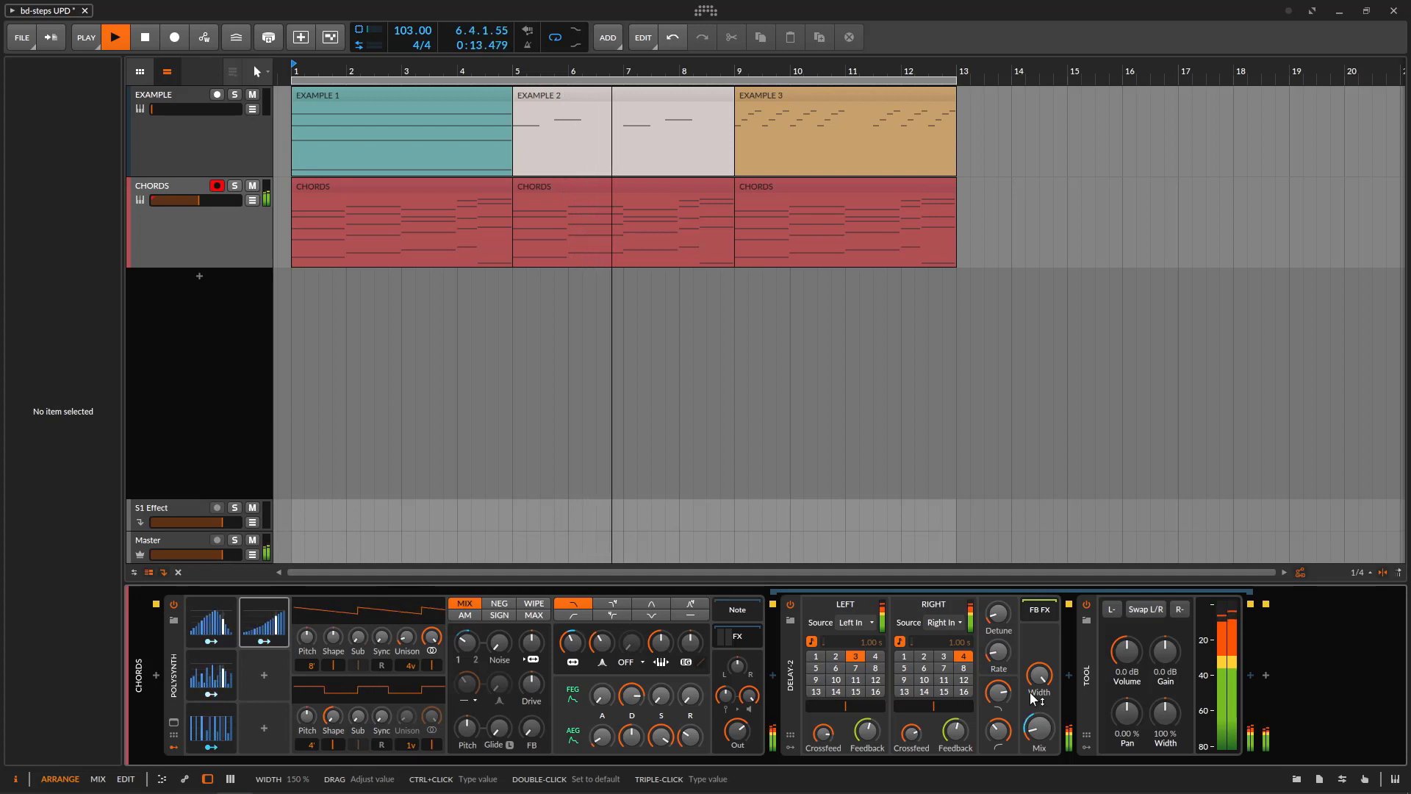
- Add a fifth Steps modulator to the Polysynth, show its step pattern and make it bipolar
left_click(267, 676)
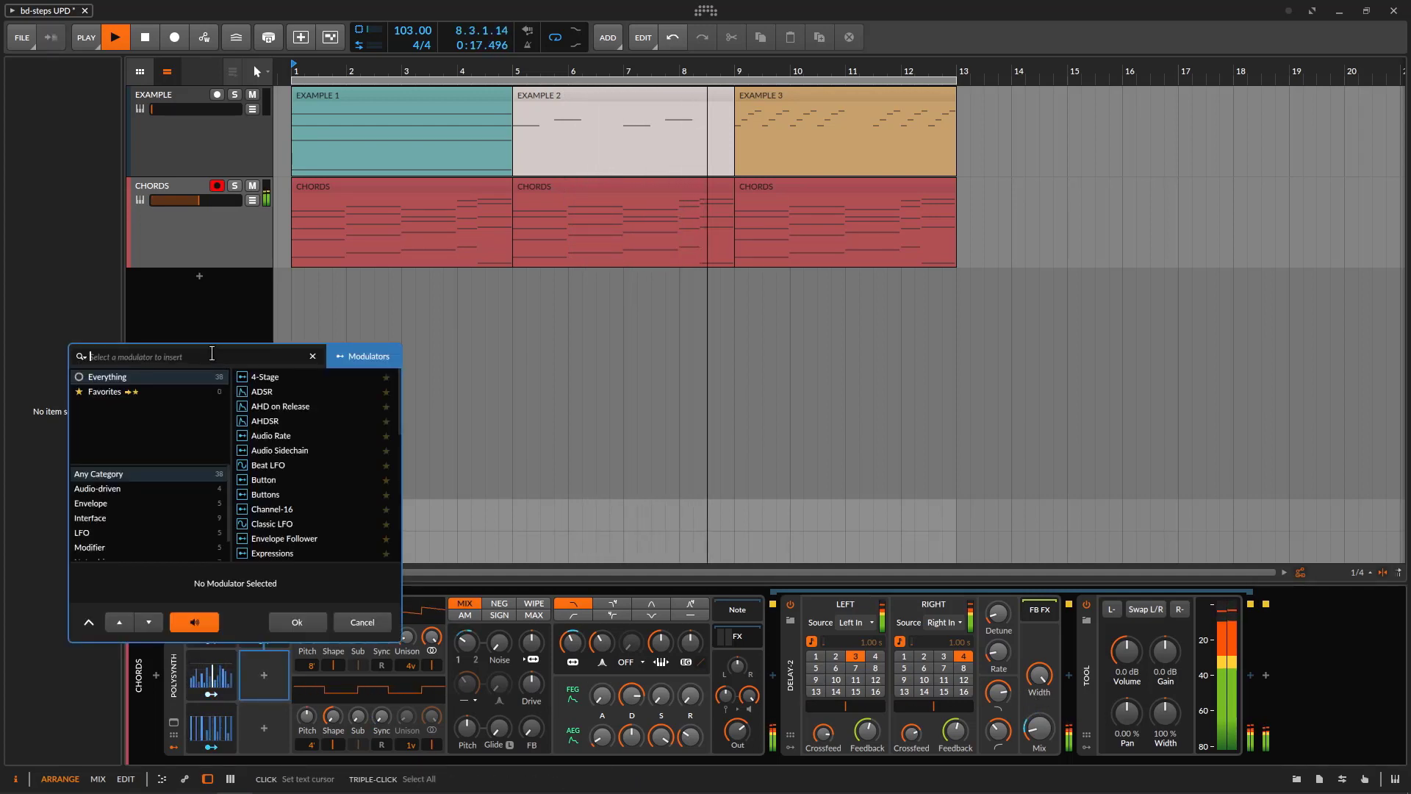
type("STE")
key("Return")
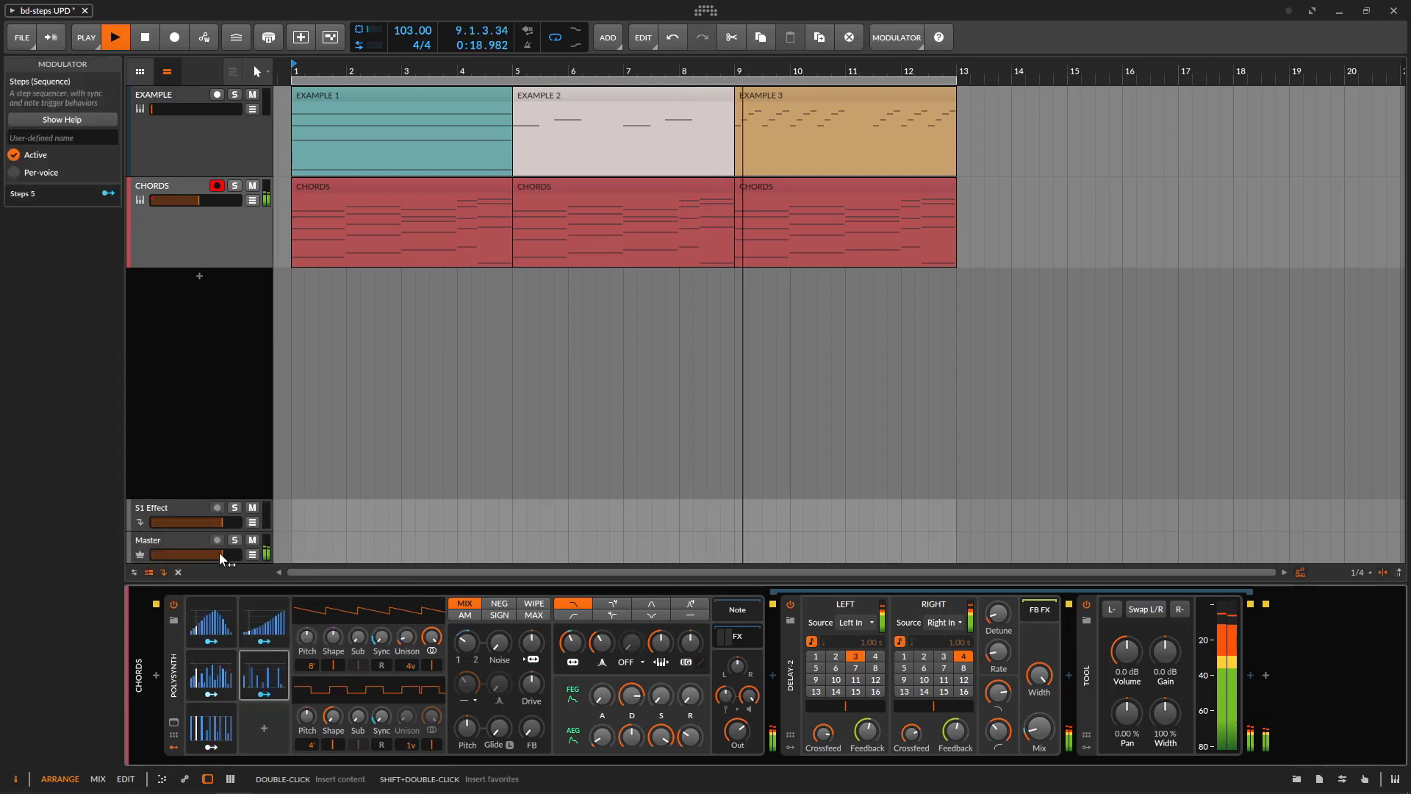
left_click(285, 675)
left_click(302, 714)
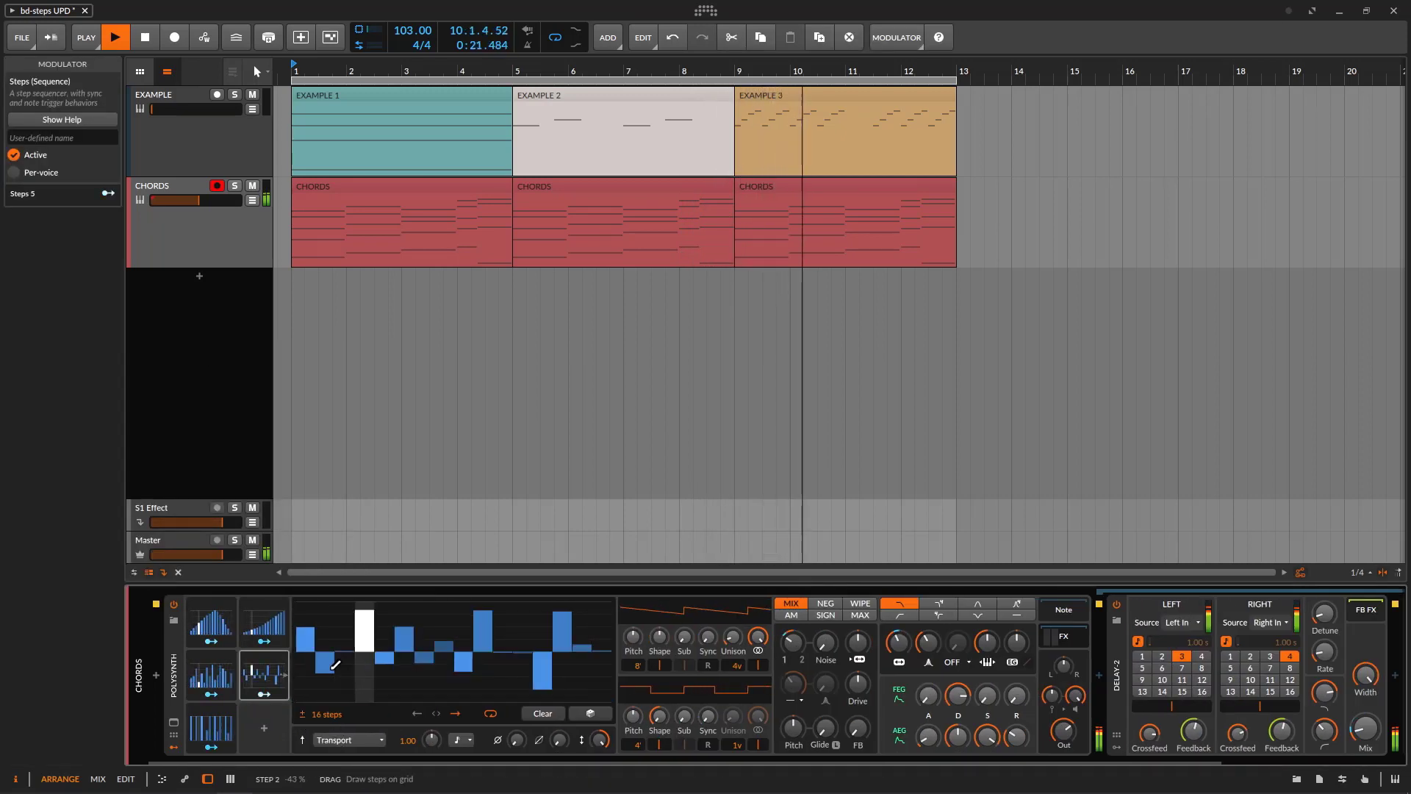
- Draw steps 1 to 8 of the fifth Steps pattern alternating between about 100 % on odd steps and -100 % on even steps
mouse_move(309, 641)
left_mouse_down()
mouse_move(335, 607)
mouse_move(348, 648)
mouse_move(349, 616)
mouse_move(324, 701)
left_mouse_up()
mouse_move(348, 649)
left_mouse_down()
mouse_move(360, 699)
mouse_move(347, 601)
mouse_move(384, 602)
left_mouse_up()
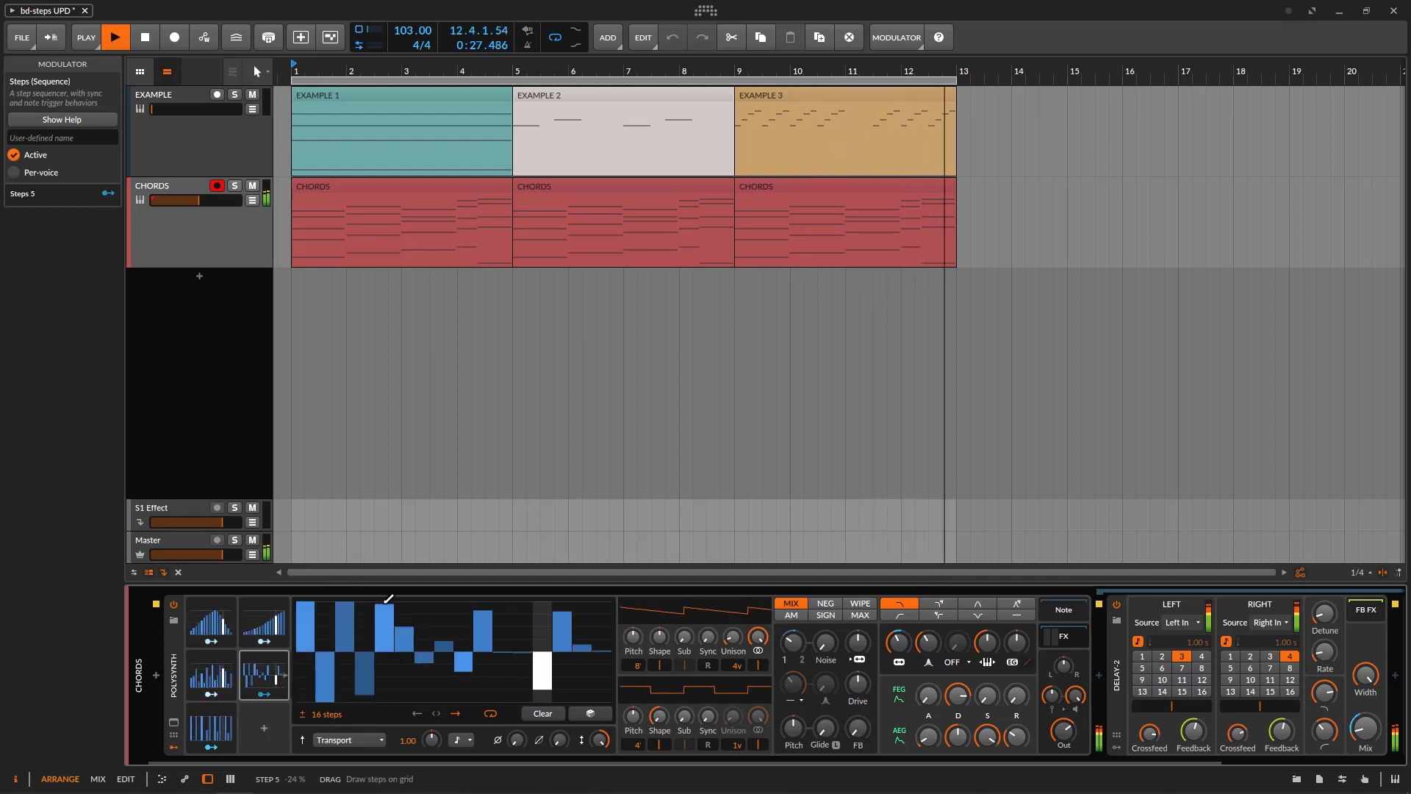
mouse_move(361, 687)
left_mouse_down()
mouse_move(363, 703)
mouse_move(402, 687)
mouse_move(408, 715)
left_mouse_up()
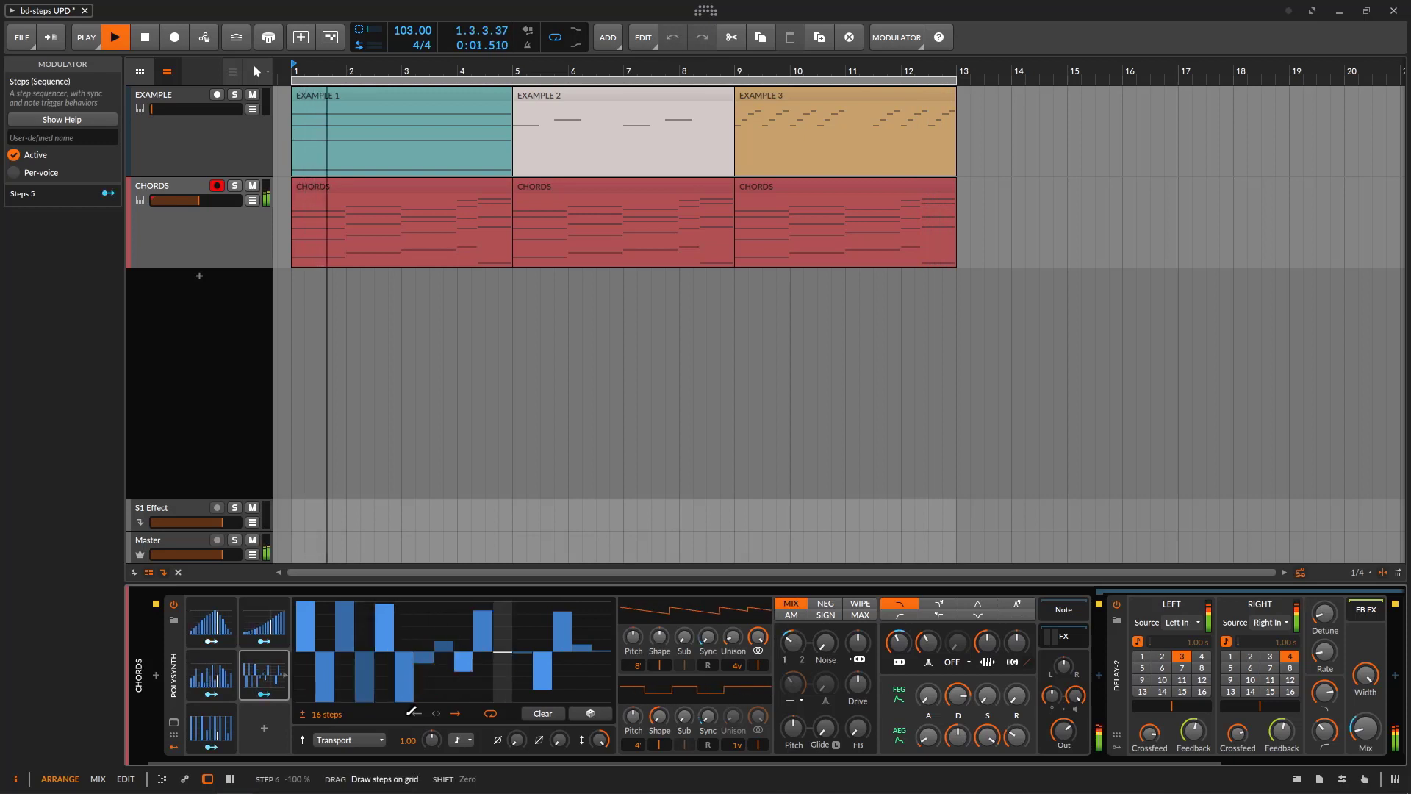
left_click_drag(421, 662, 425, 603)
left_click_drag(440, 654, 441, 703)
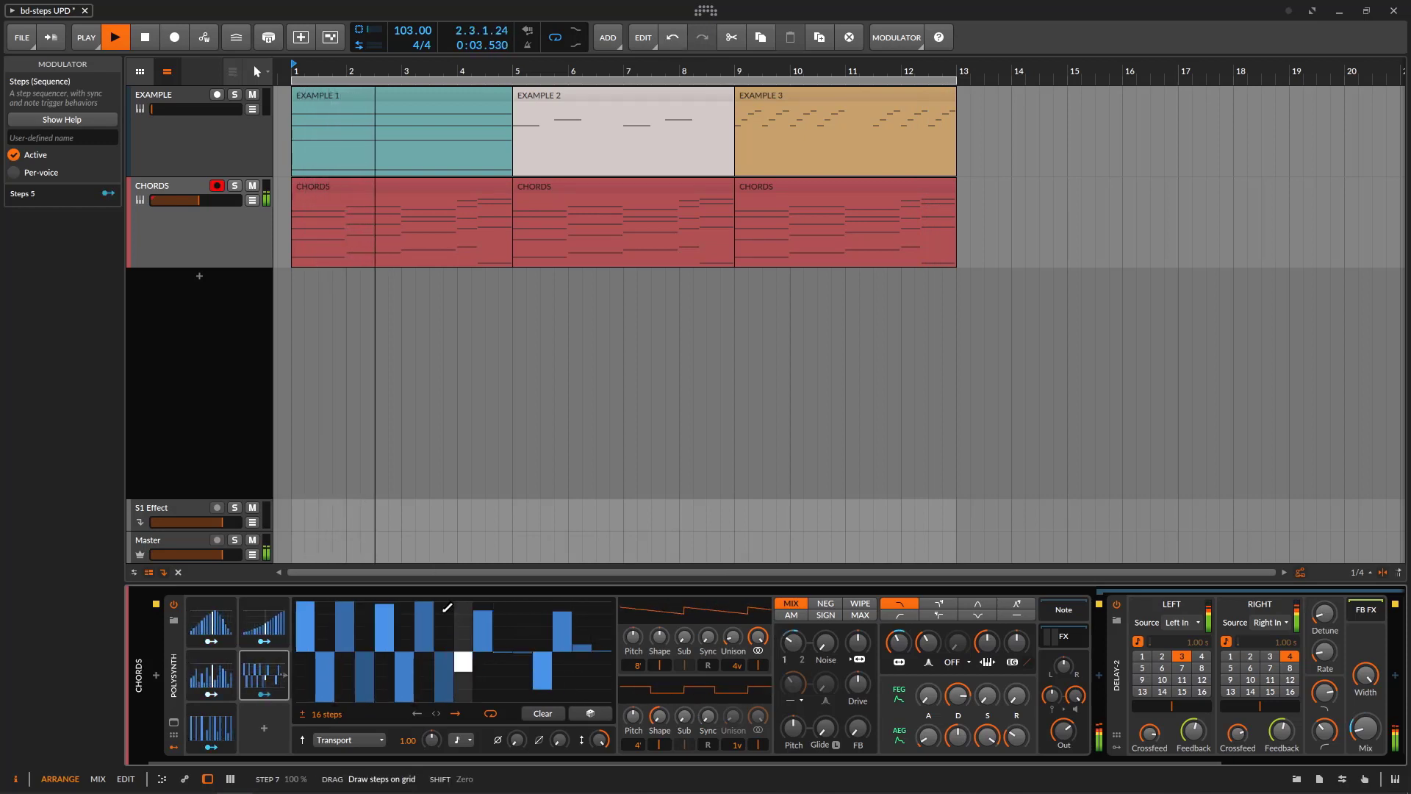
- Set steps 9, 11, 14 and 16 of the fifth Steps pattern to 100 % and steps 10, 13 and 15 to -100 %, and hide it
mouse_move(464, 639)
left_mouse_down()
mouse_move(468, 601)
mouse_move(484, 704)
left_mouse_up()
left_click_drag(503, 649, 513, 558)
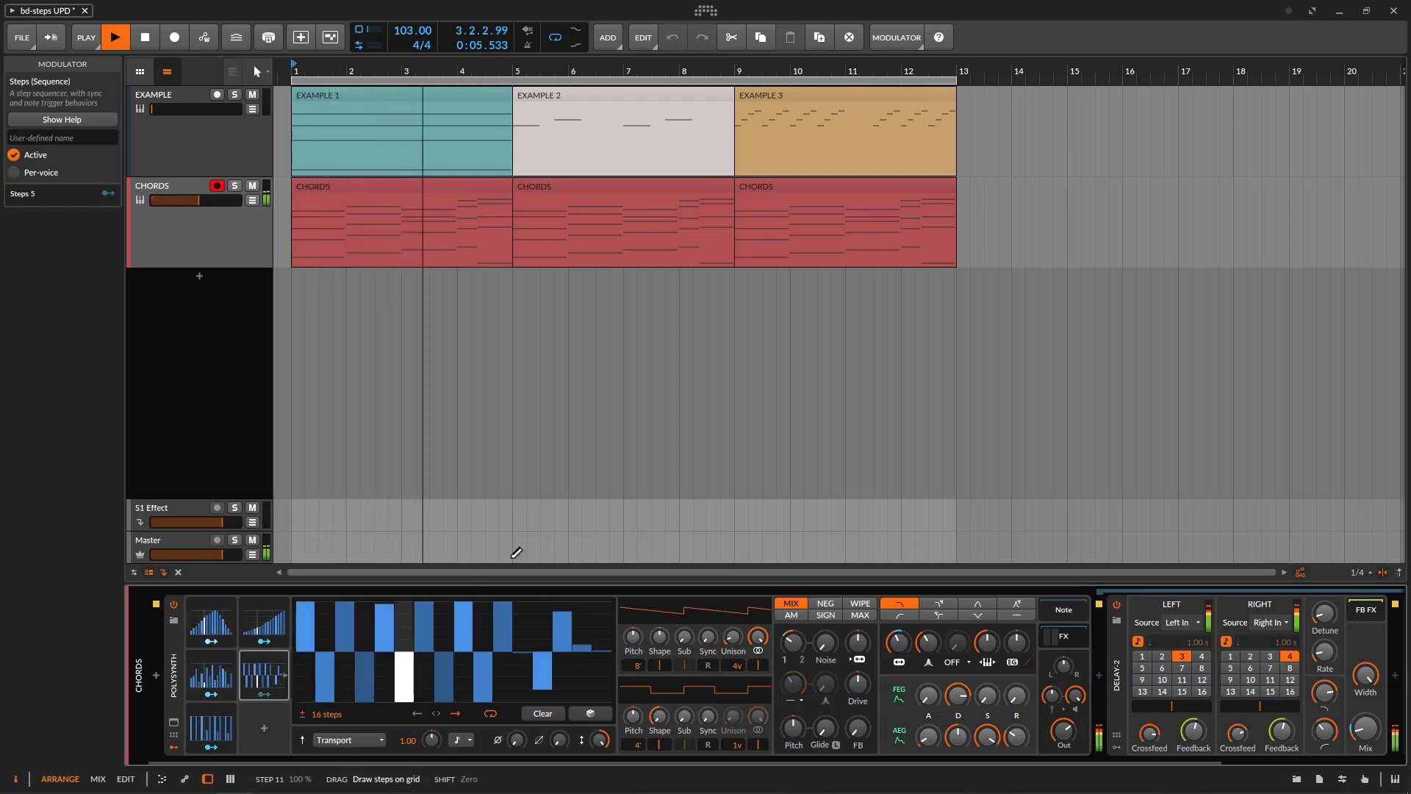
left_click_drag(544, 683, 545, 705)
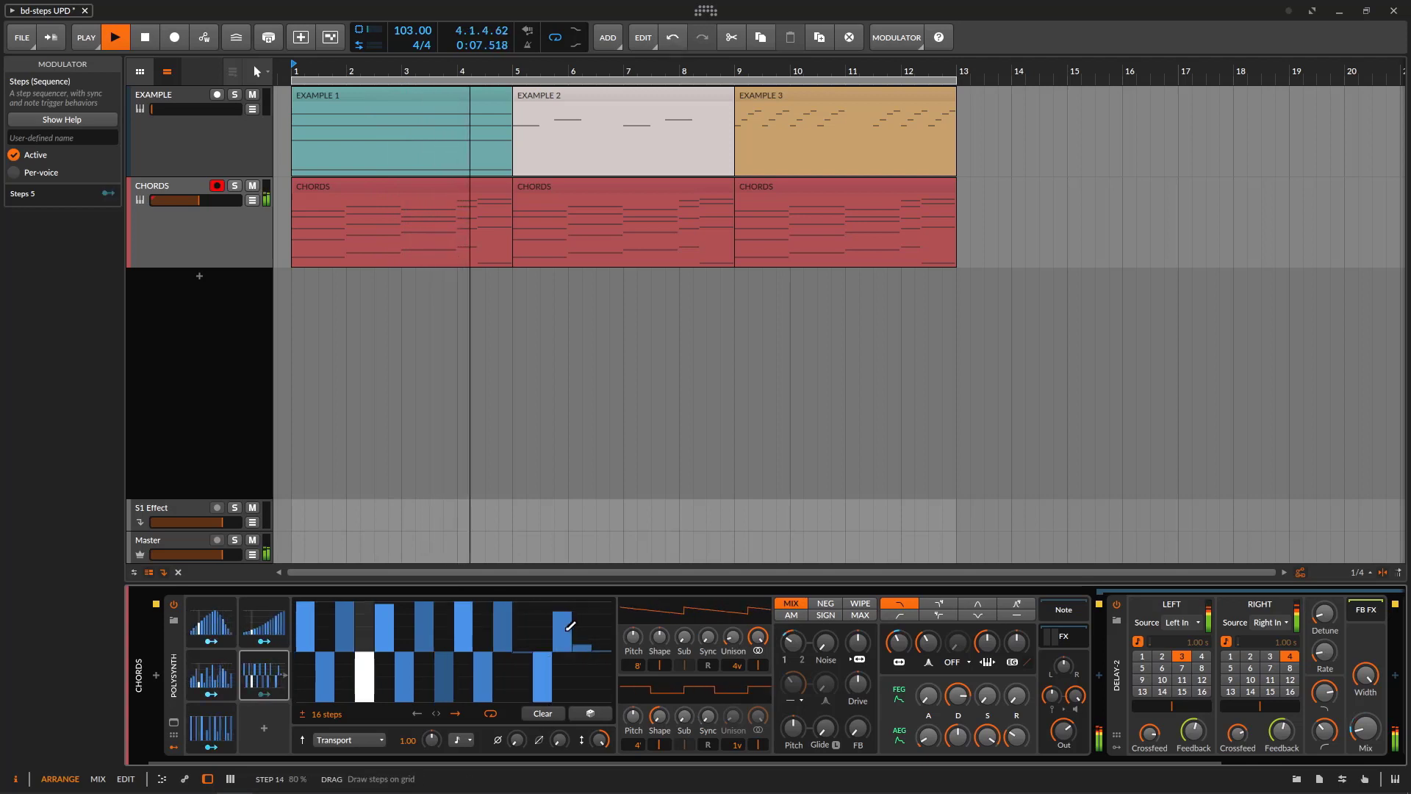
left_click_drag(569, 625, 571, 599)
mouse_move(583, 648)
left_mouse_down()
mouse_move(586, 703)
mouse_move(610, 568)
left_mouse_up()
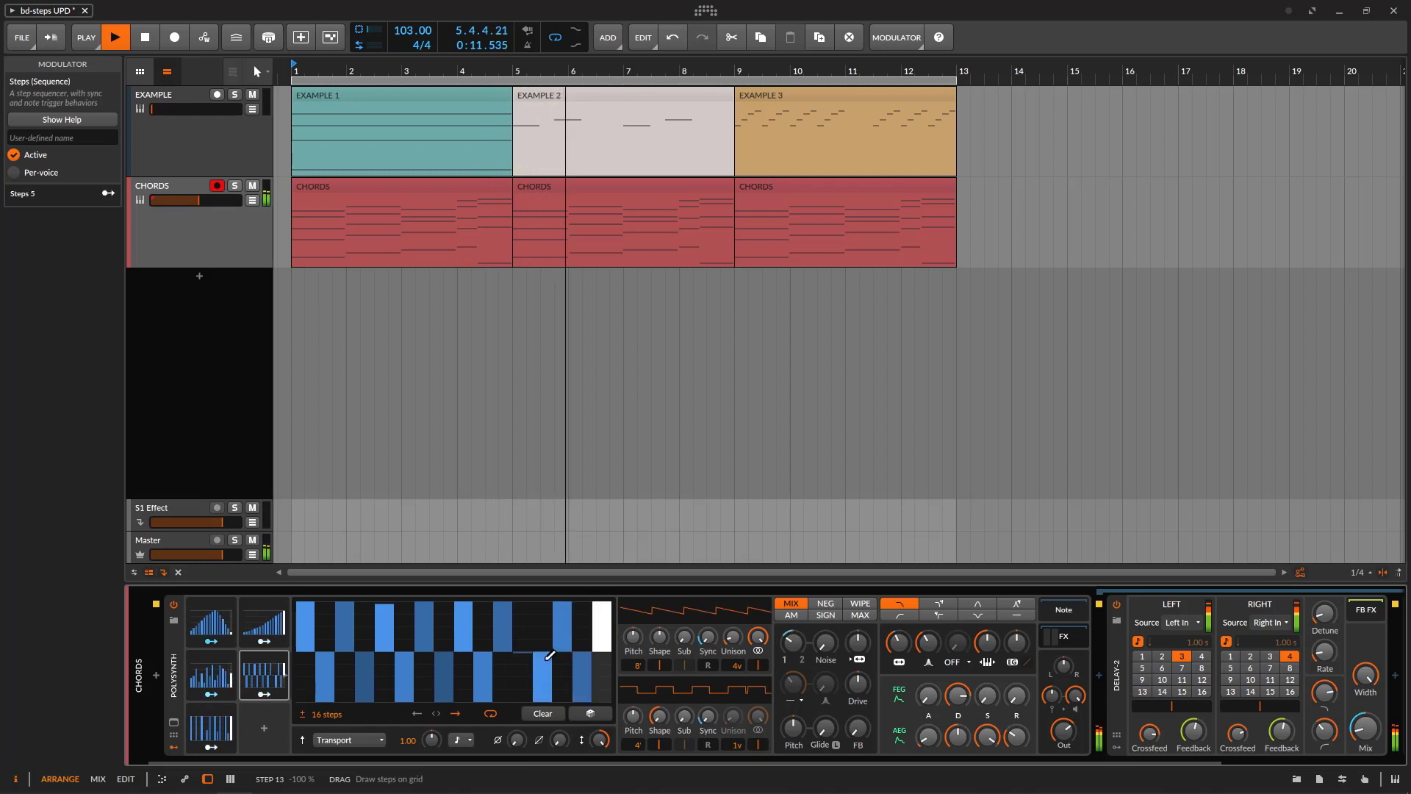
left_click(282, 667)
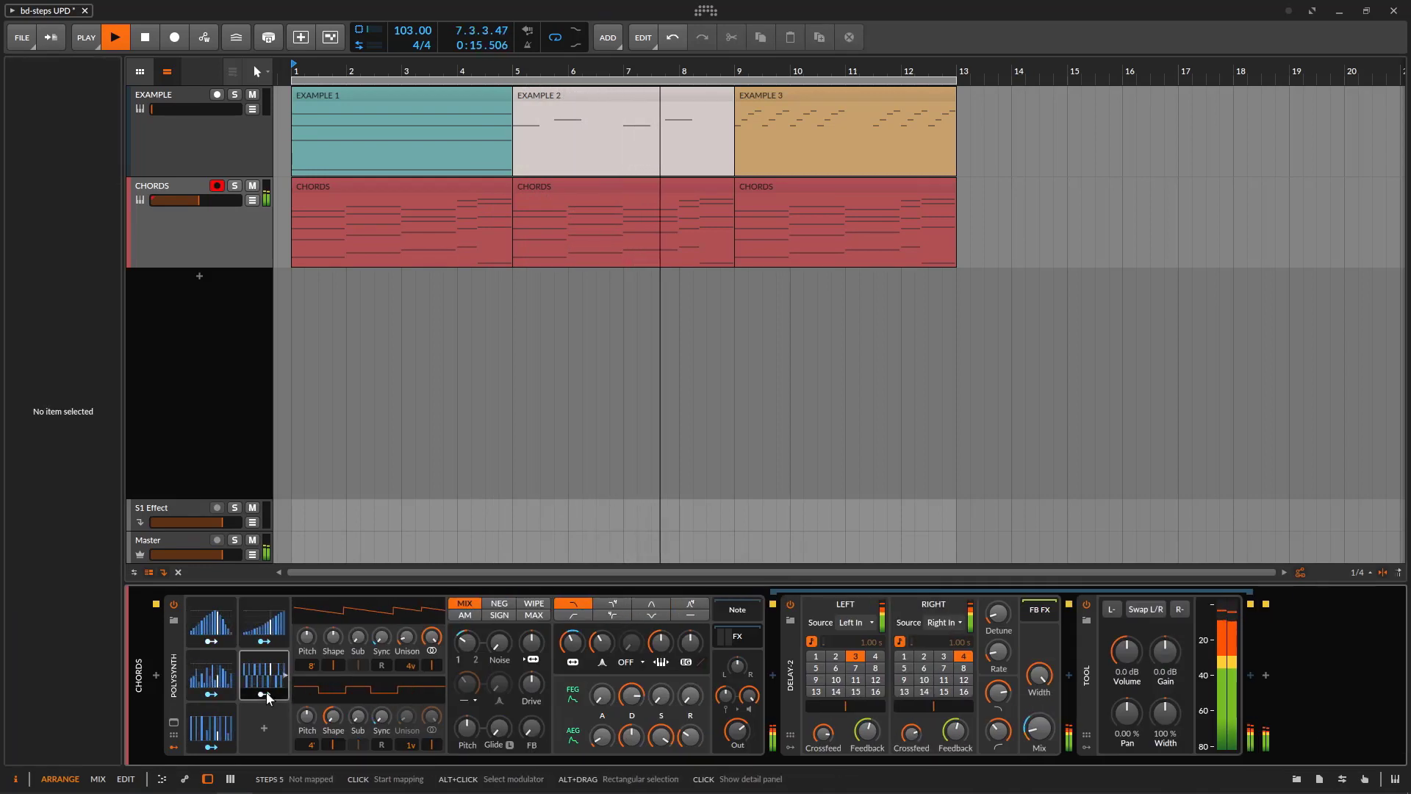
- Map the fifth Steps modulator to the Tool device's Pan with an amount of +0.490 and set its Smooth to about 5.27 %
left_click(263, 694)
left_click_drag(1127, 713, 1126, 696)
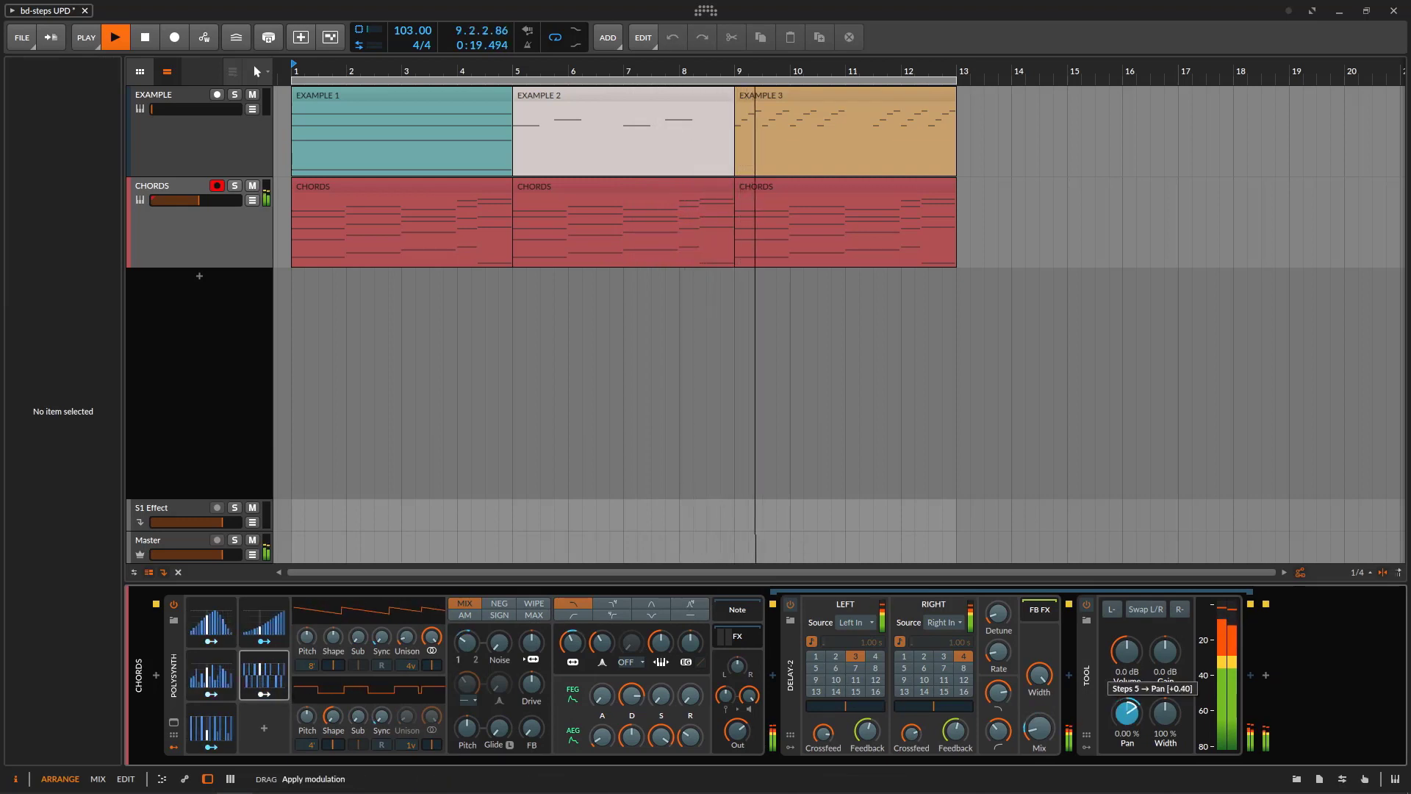
left_click(267, 694)
left_click_drag(560, 740, 560, 709)
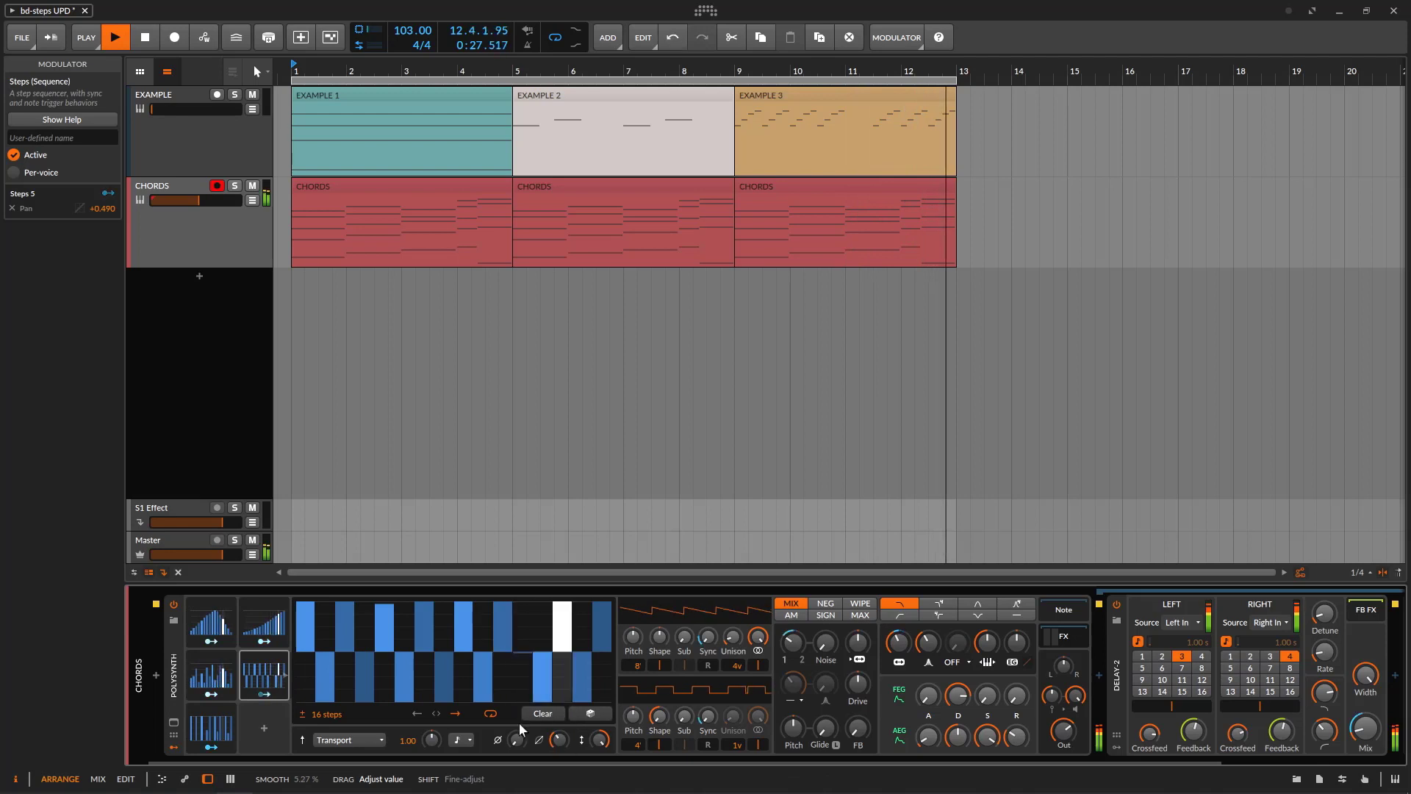
- Lower the Amount of the fifth Steps modulator to about 33 % and hide its step pattern
left_click_drag(562, 760, 781, 760)
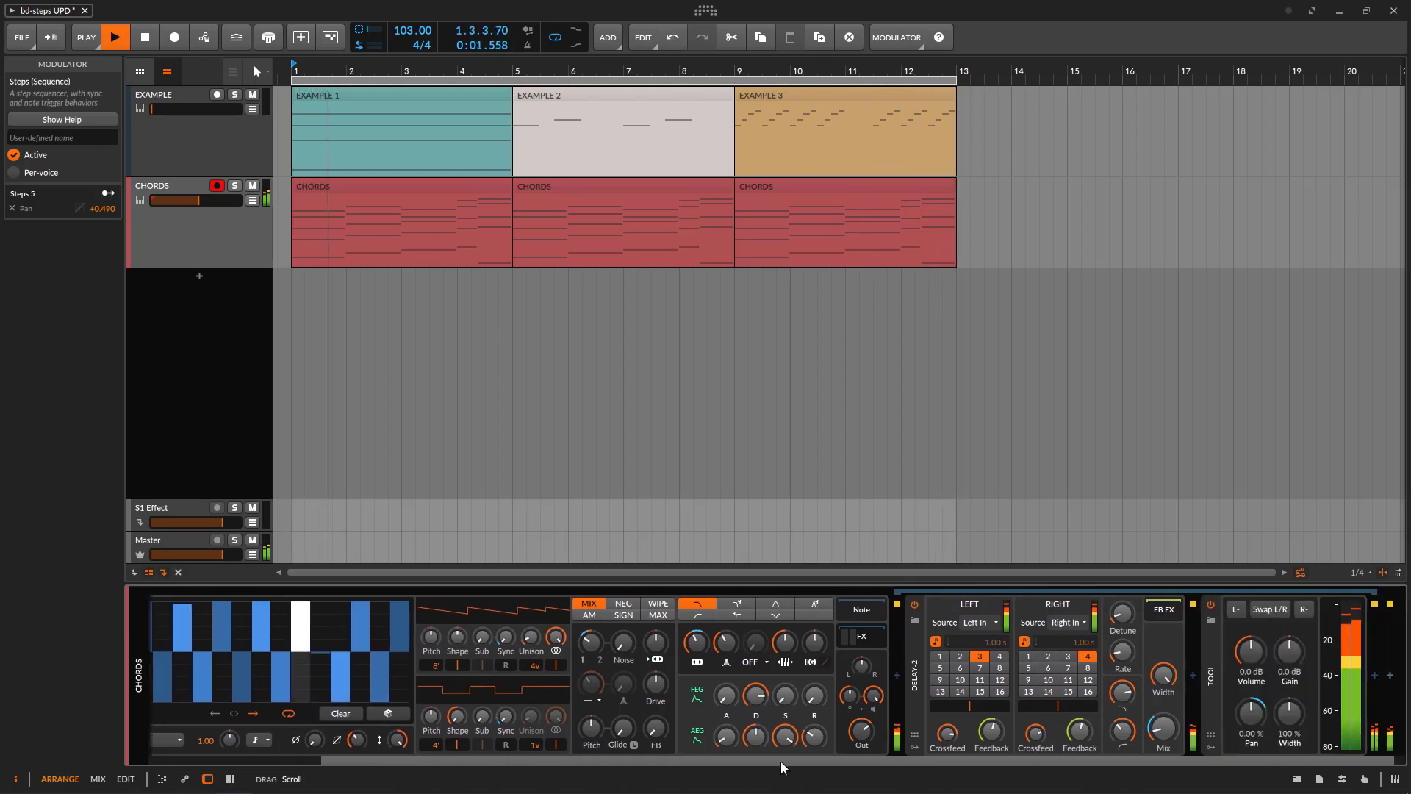
left_click_drag(384, 739, 383, 743)
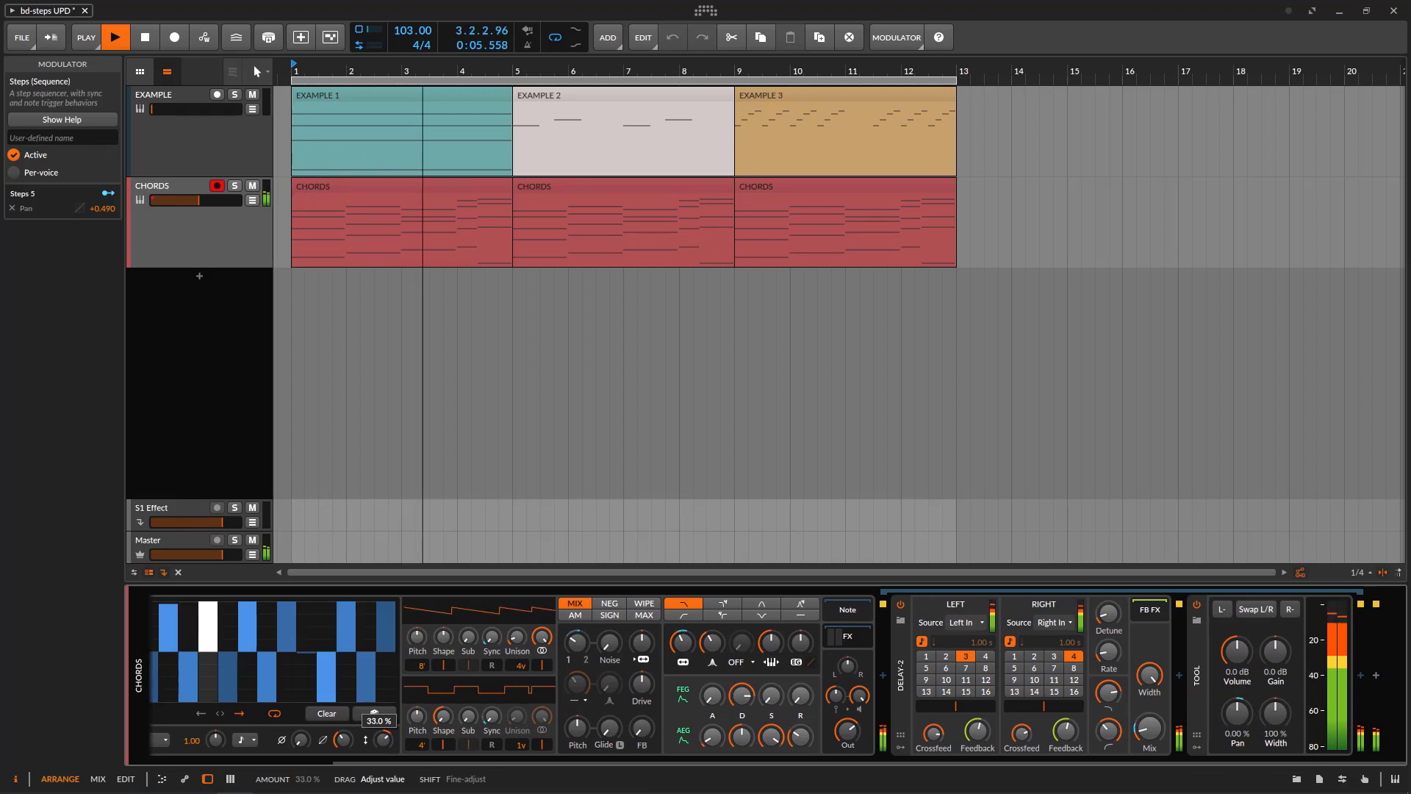
left_click_drag(382, 740, 383, 741)
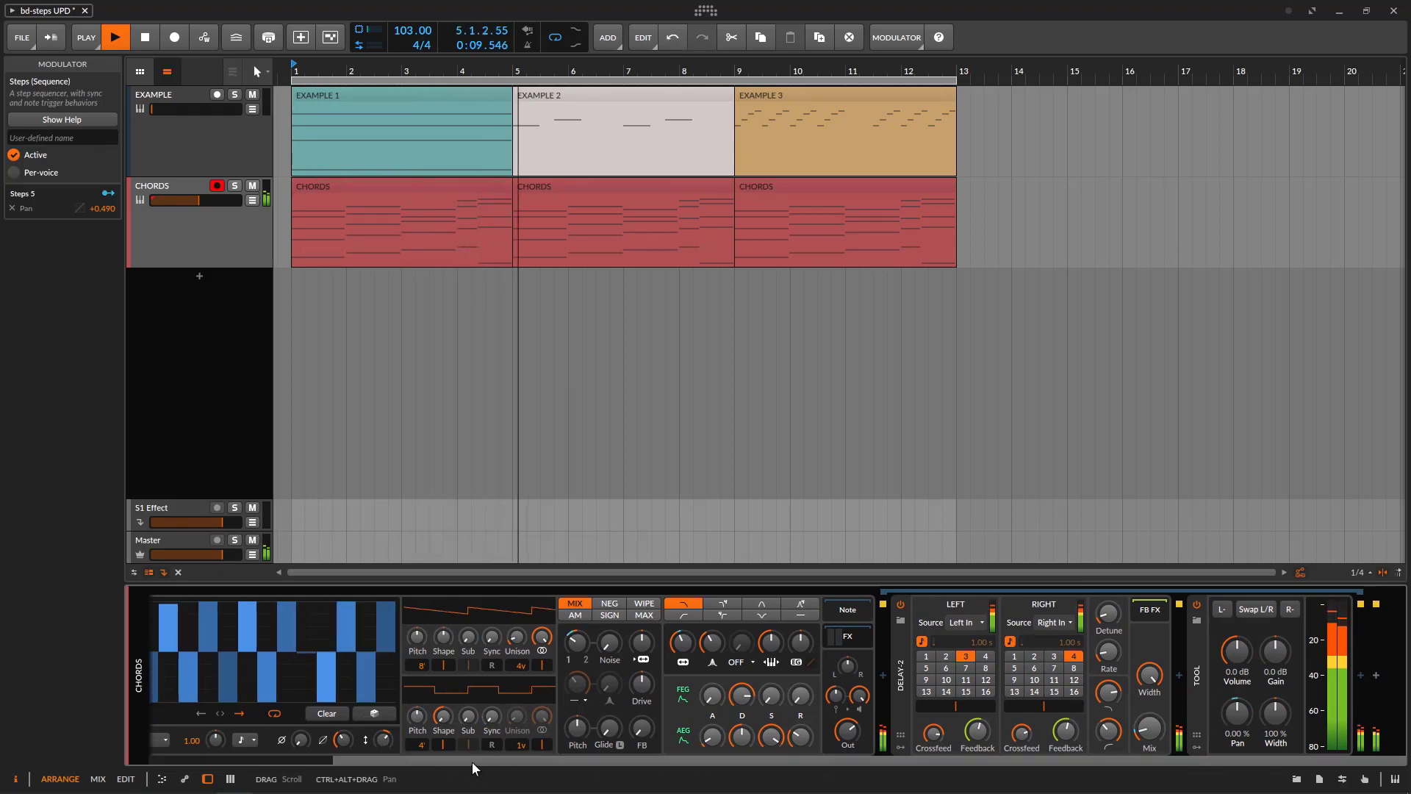
left_click_drag(471, 761, 219, 758)
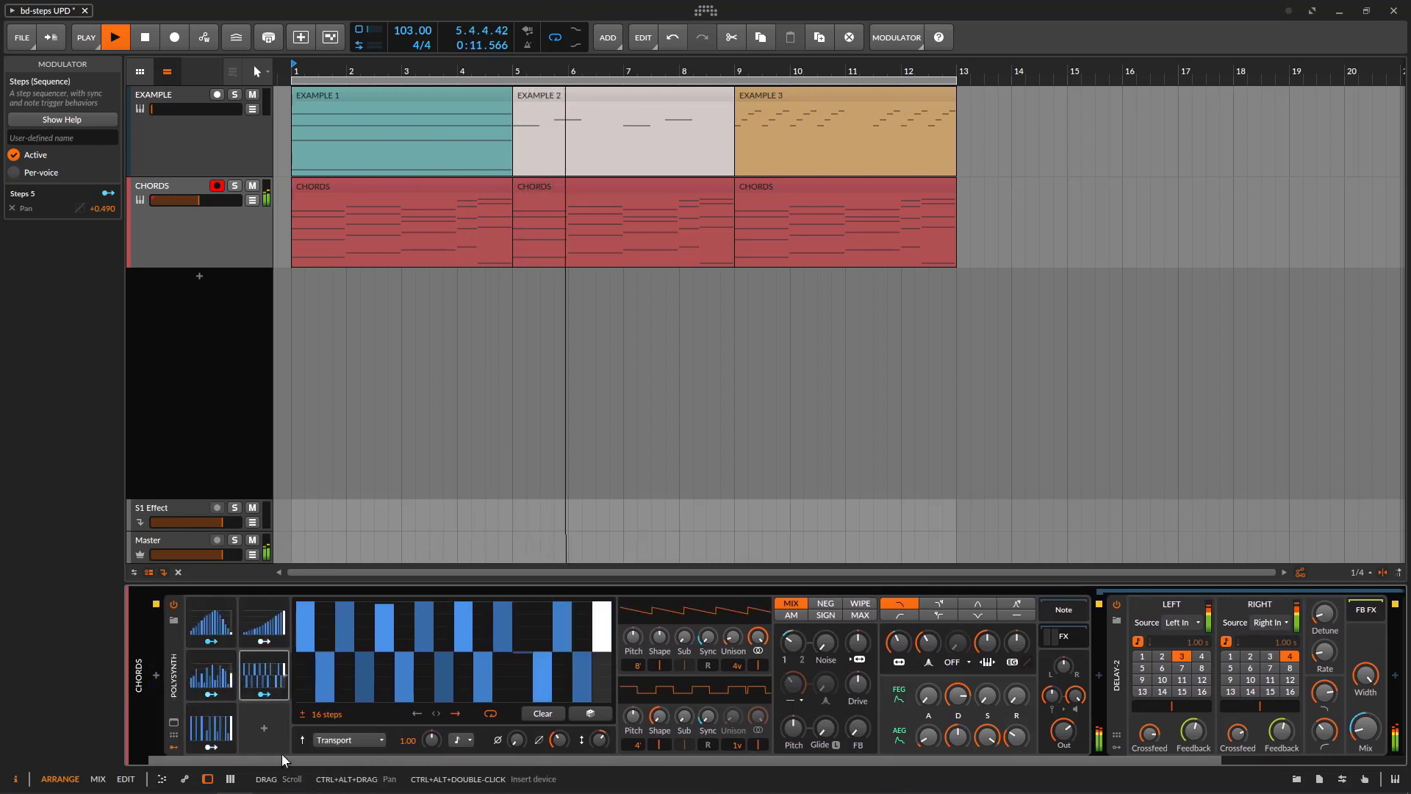
left_click(259, 682)
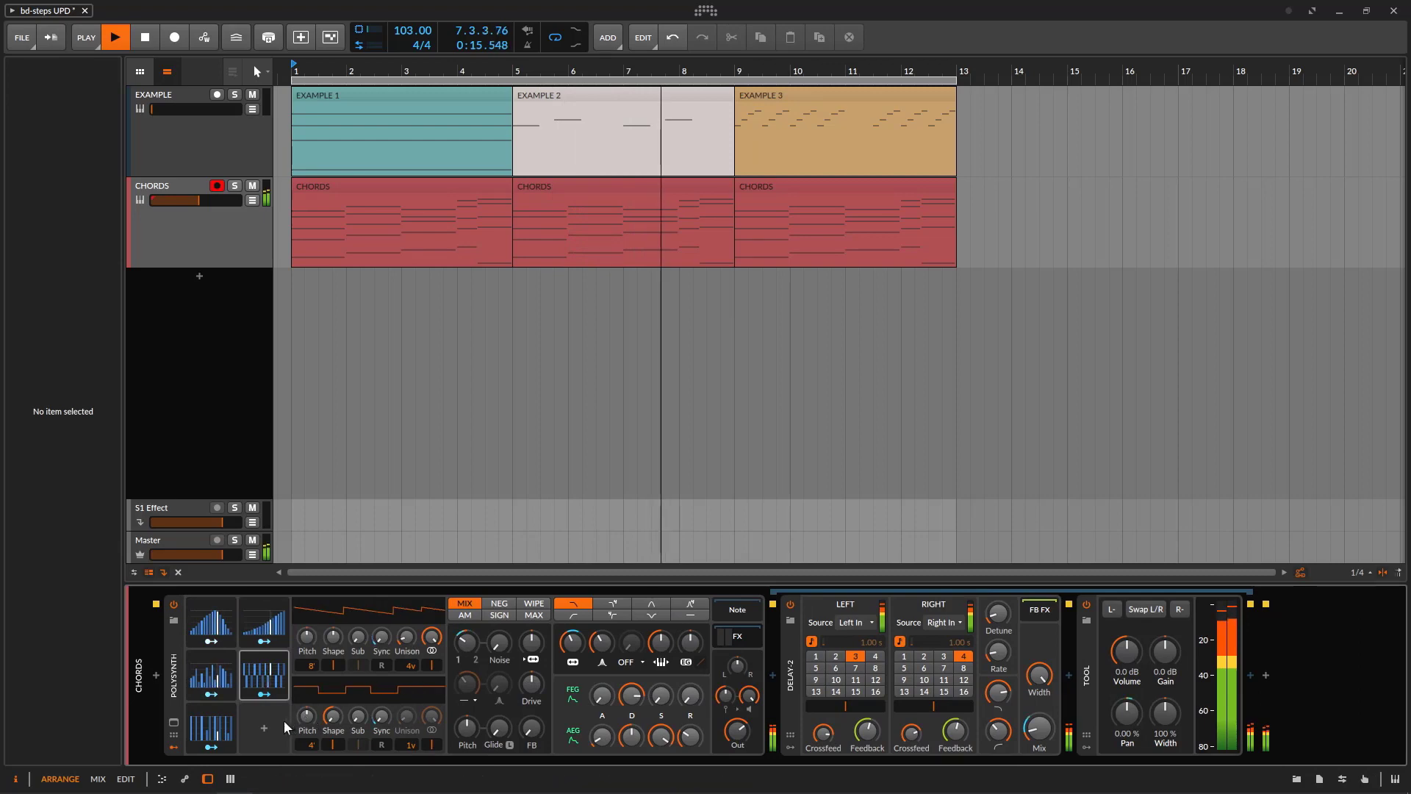
- Add an LFO modulator to the Polysynth and show its settings
left_click(263, 728)
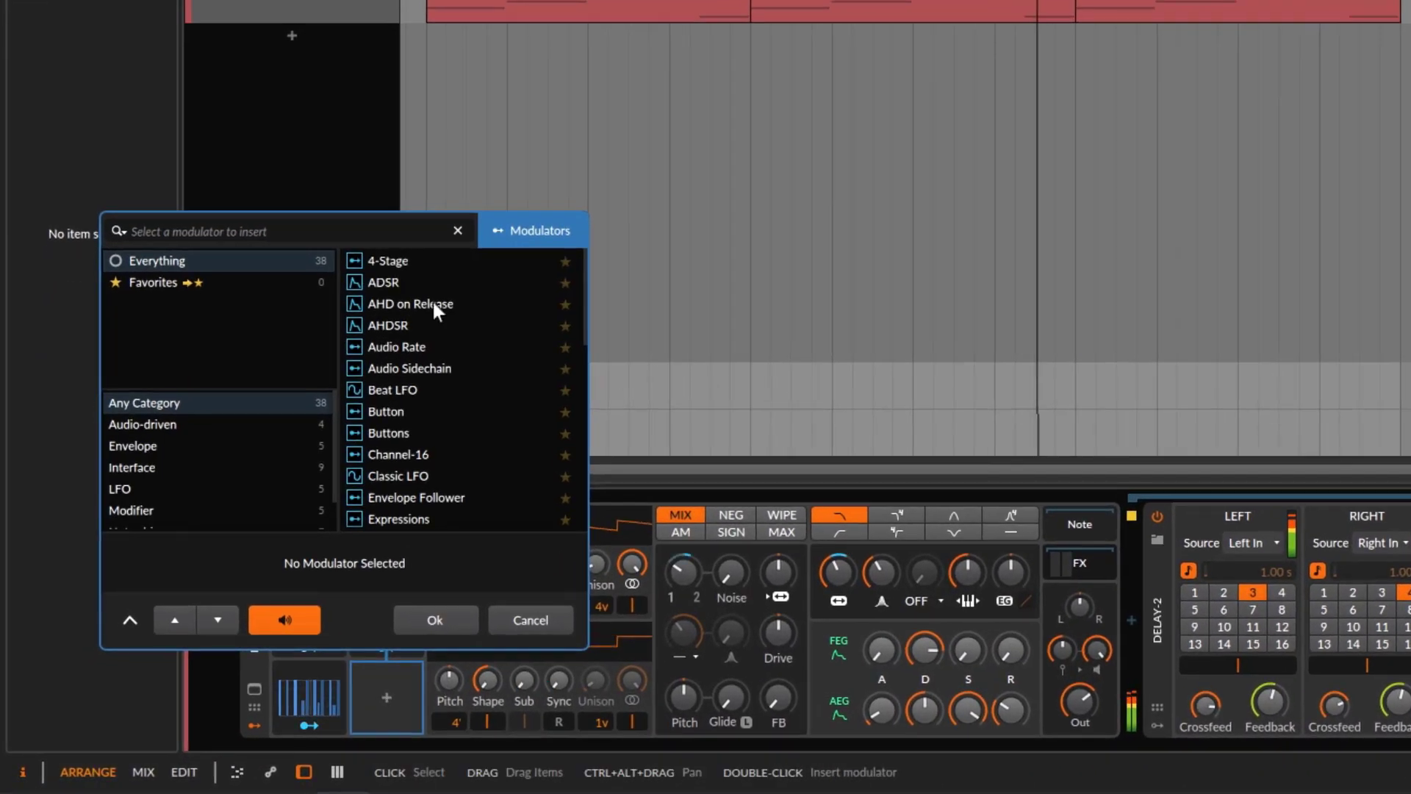
type("LFO")
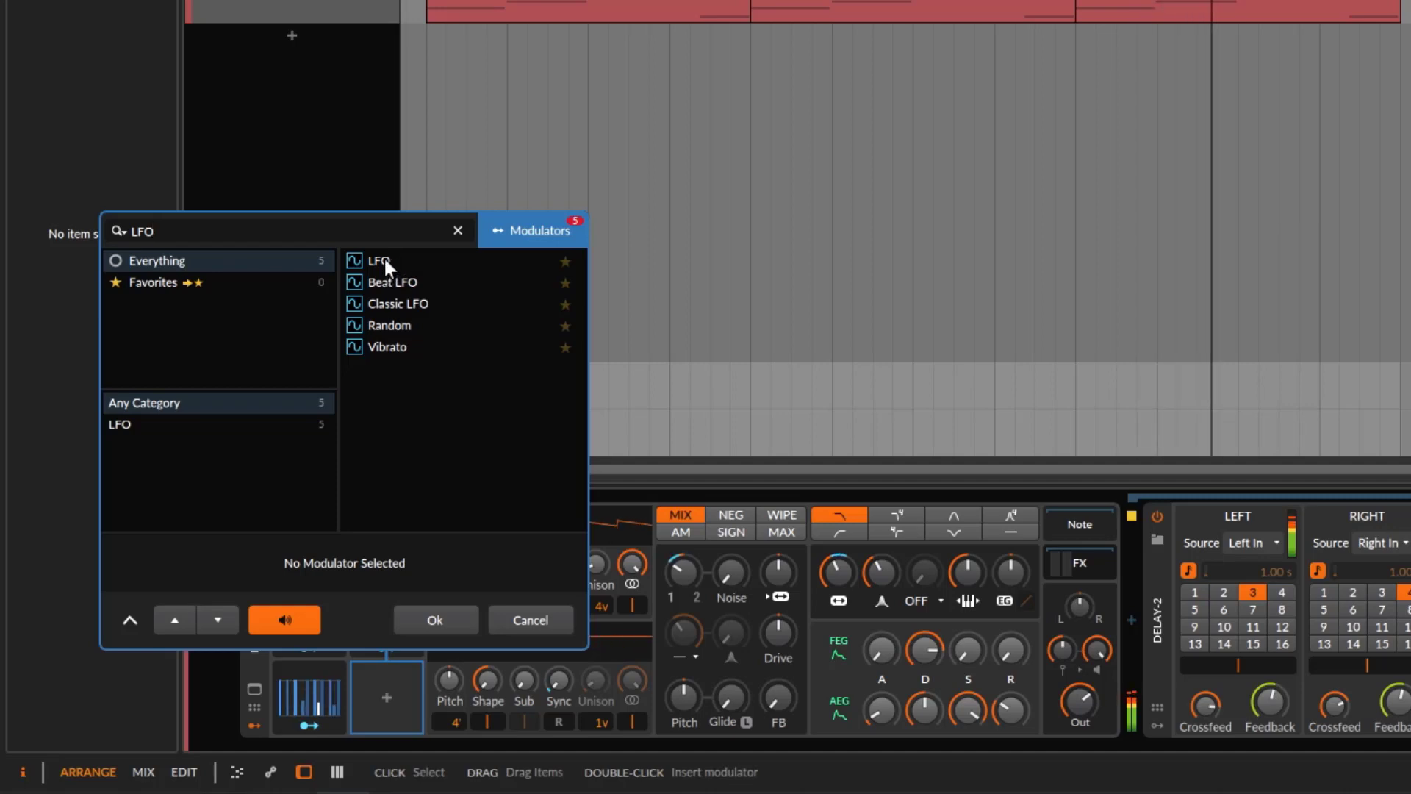
left_click(385, 261)
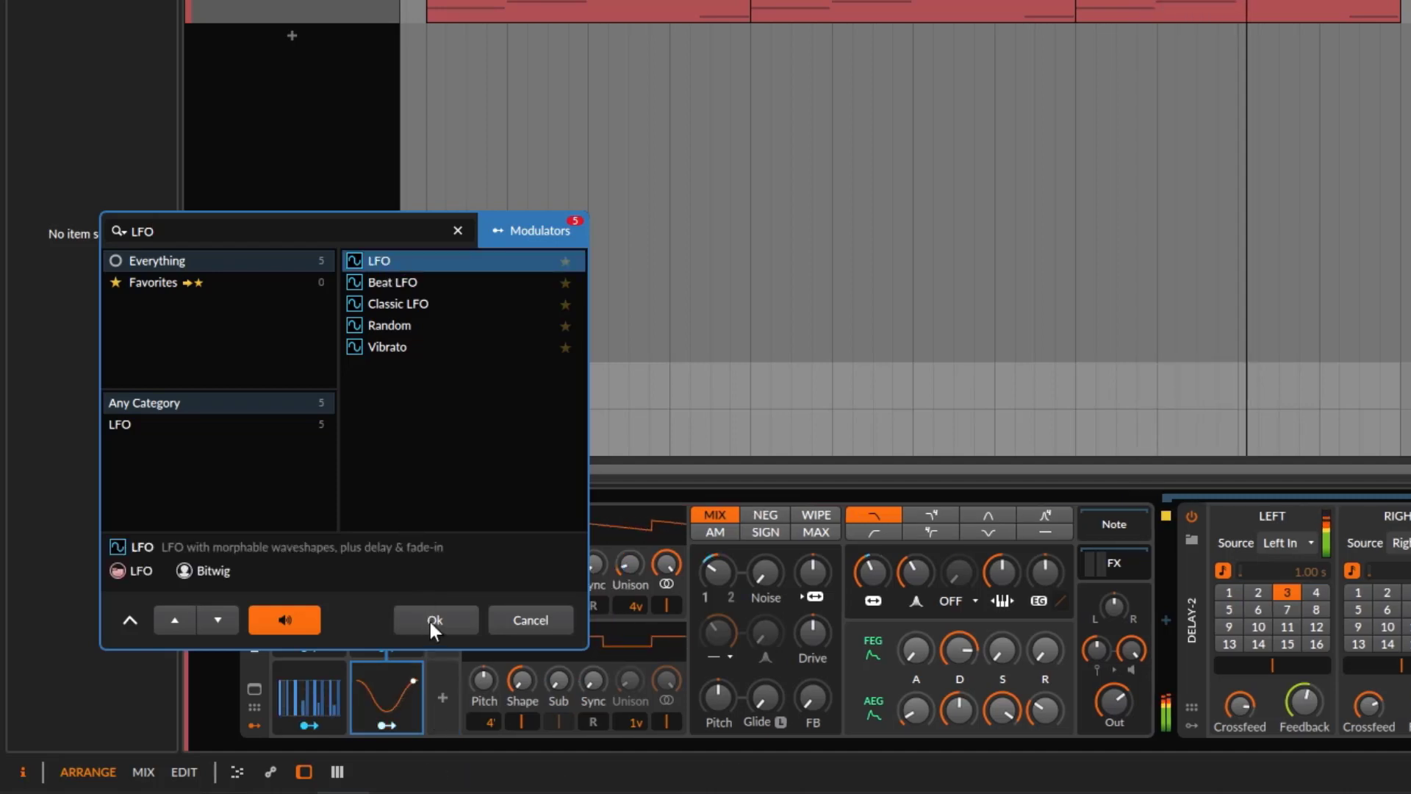
left_click(431, 621)
left_click(383, 697)
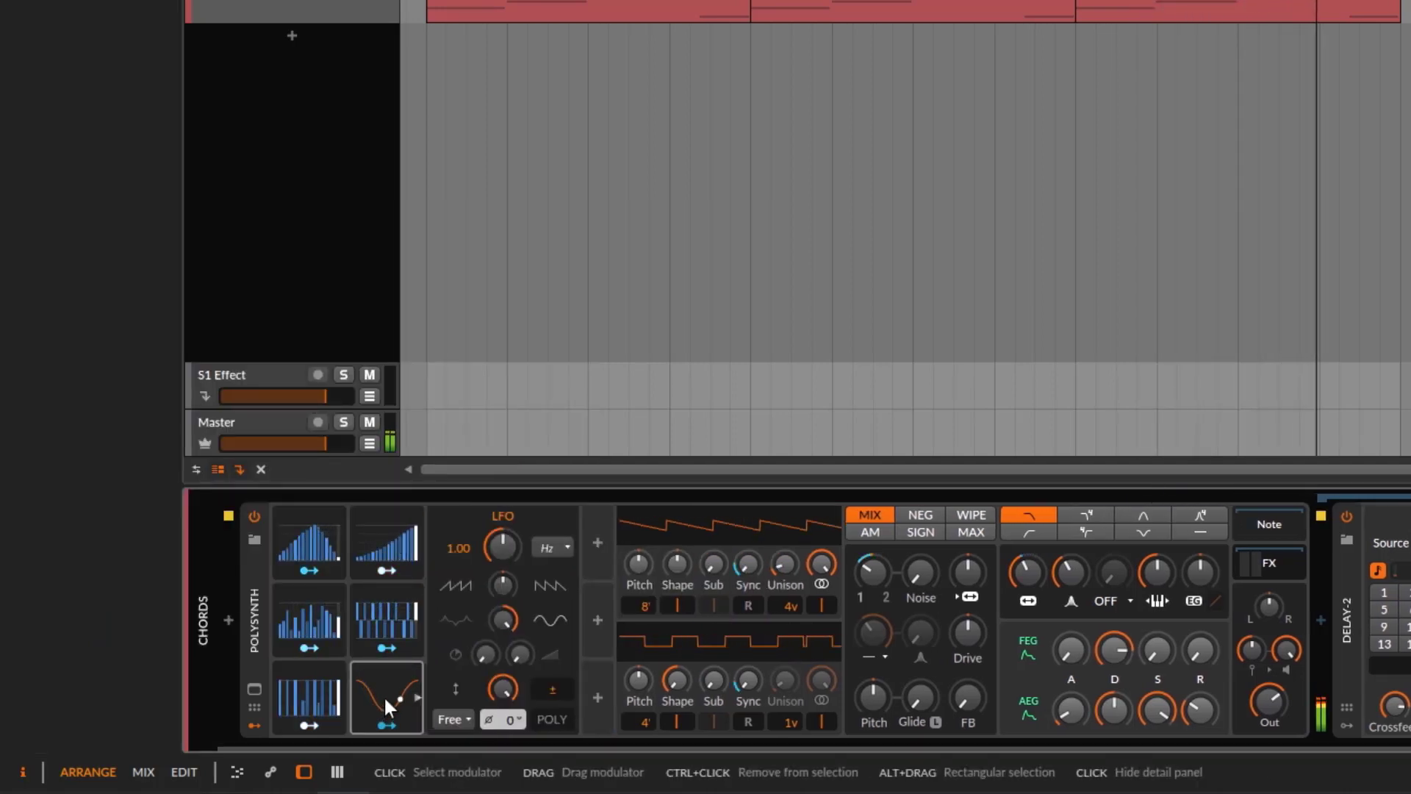
left_click(385, 725)
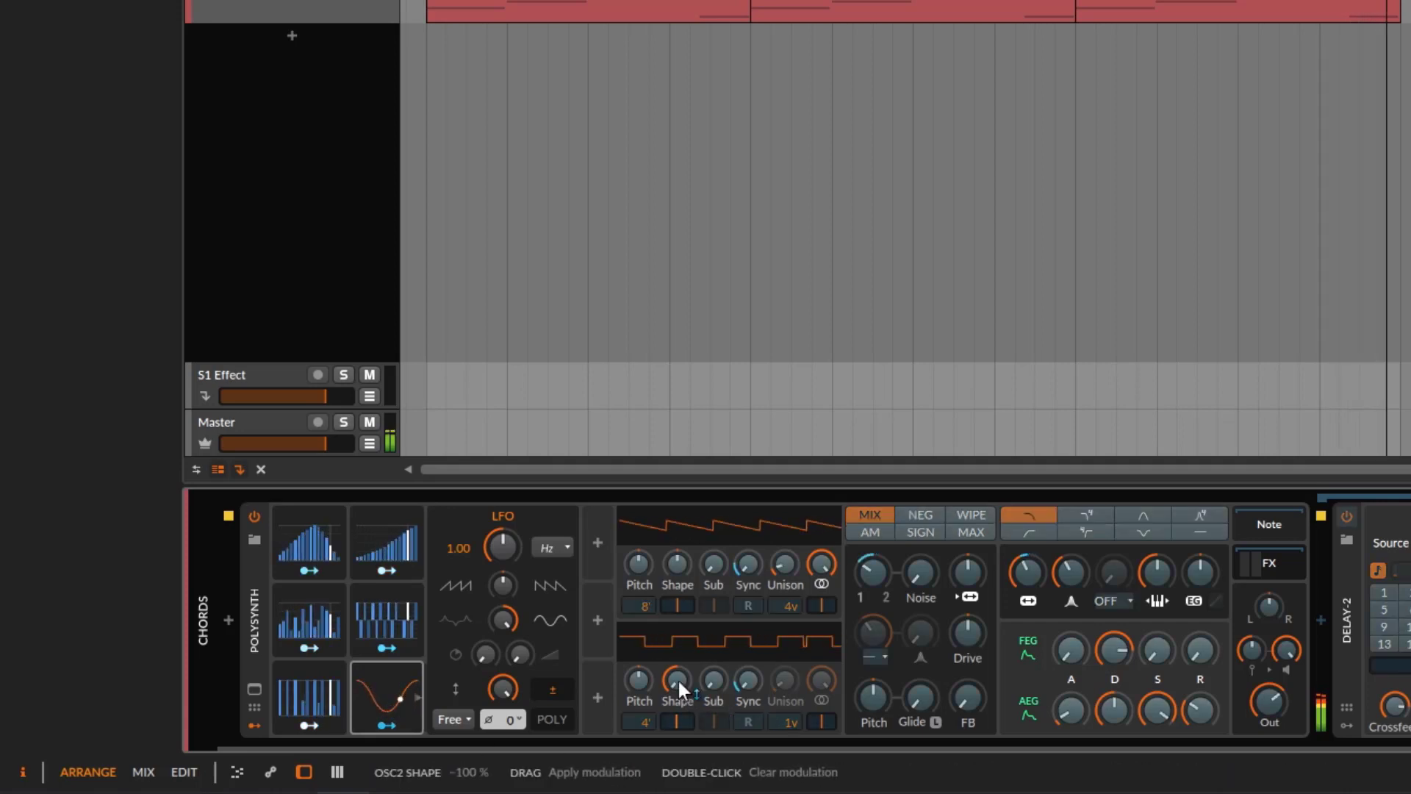
left_click_drag(677, 681, 677, 661)
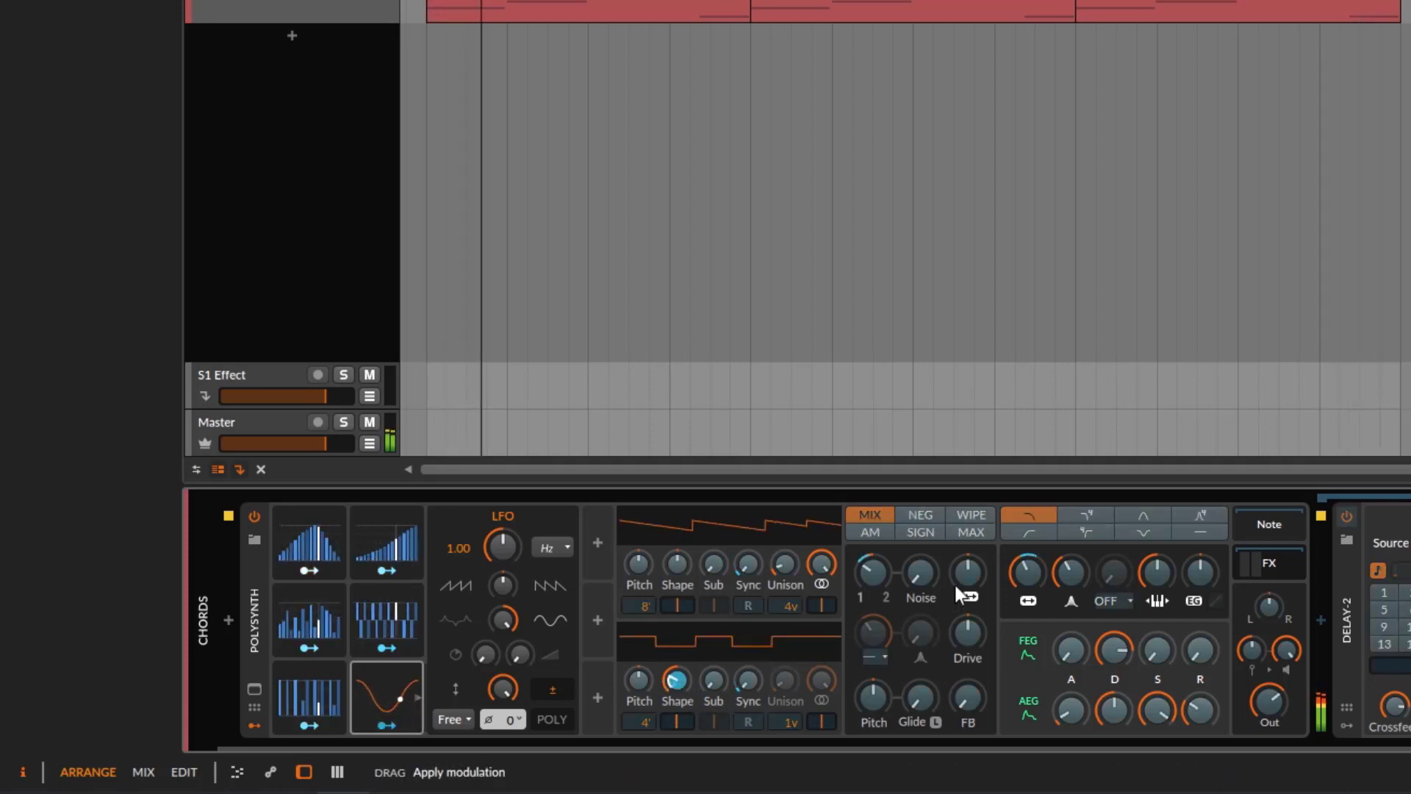
left_click_drag(920, 572, 919, 557)
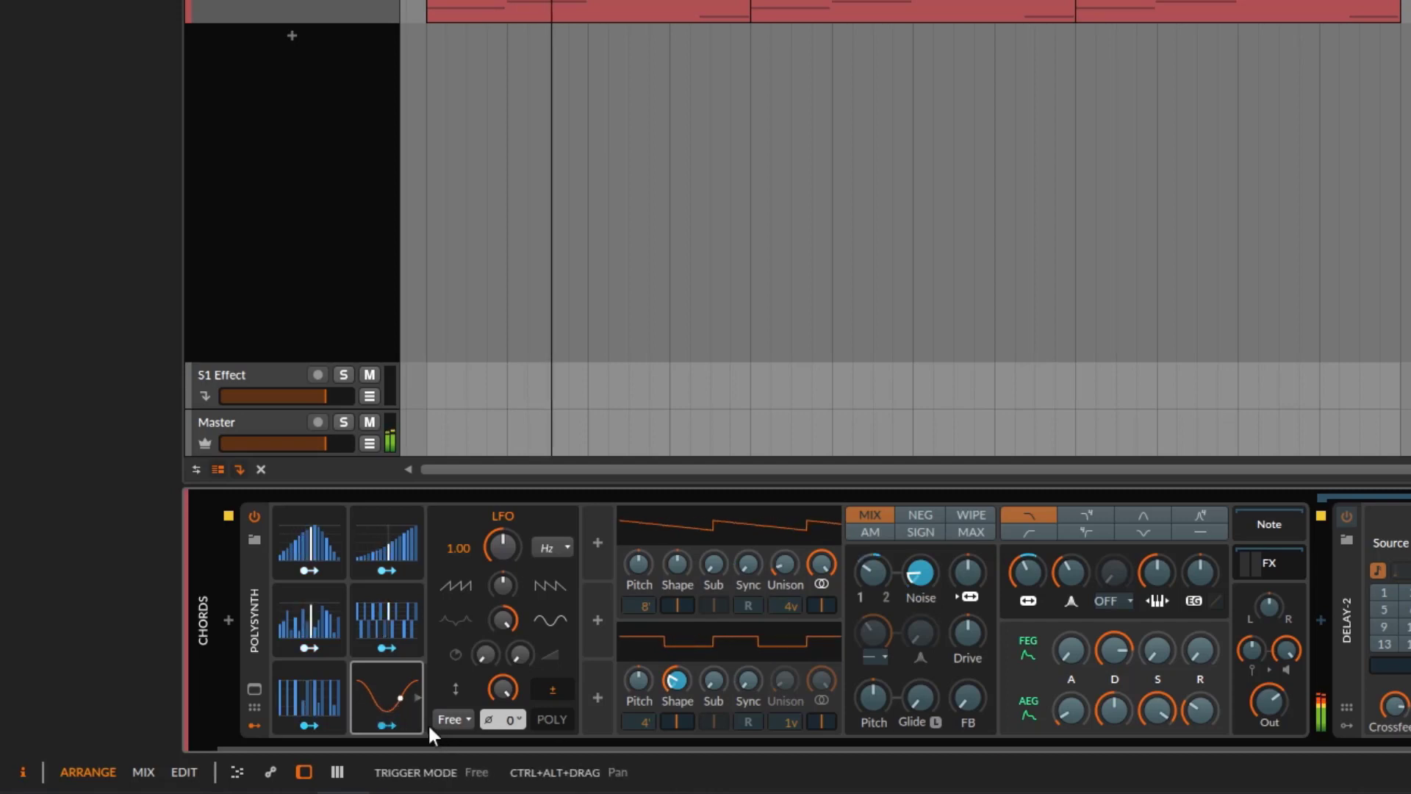
left_click(385, 682)
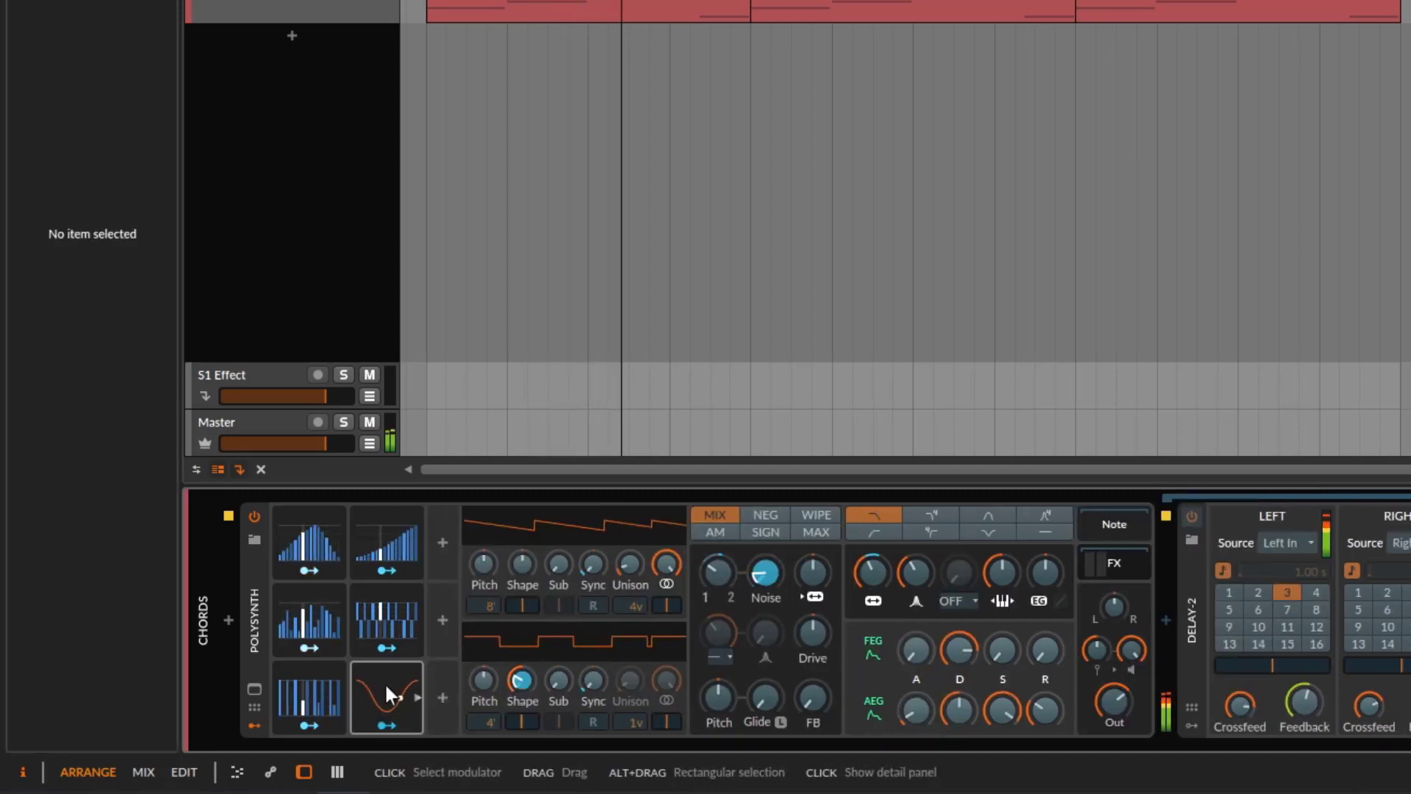
- Delete the LFO modulator from the Polysynth and insert a Classic LFO in its place
left_click(383, 688)
key("Delete")
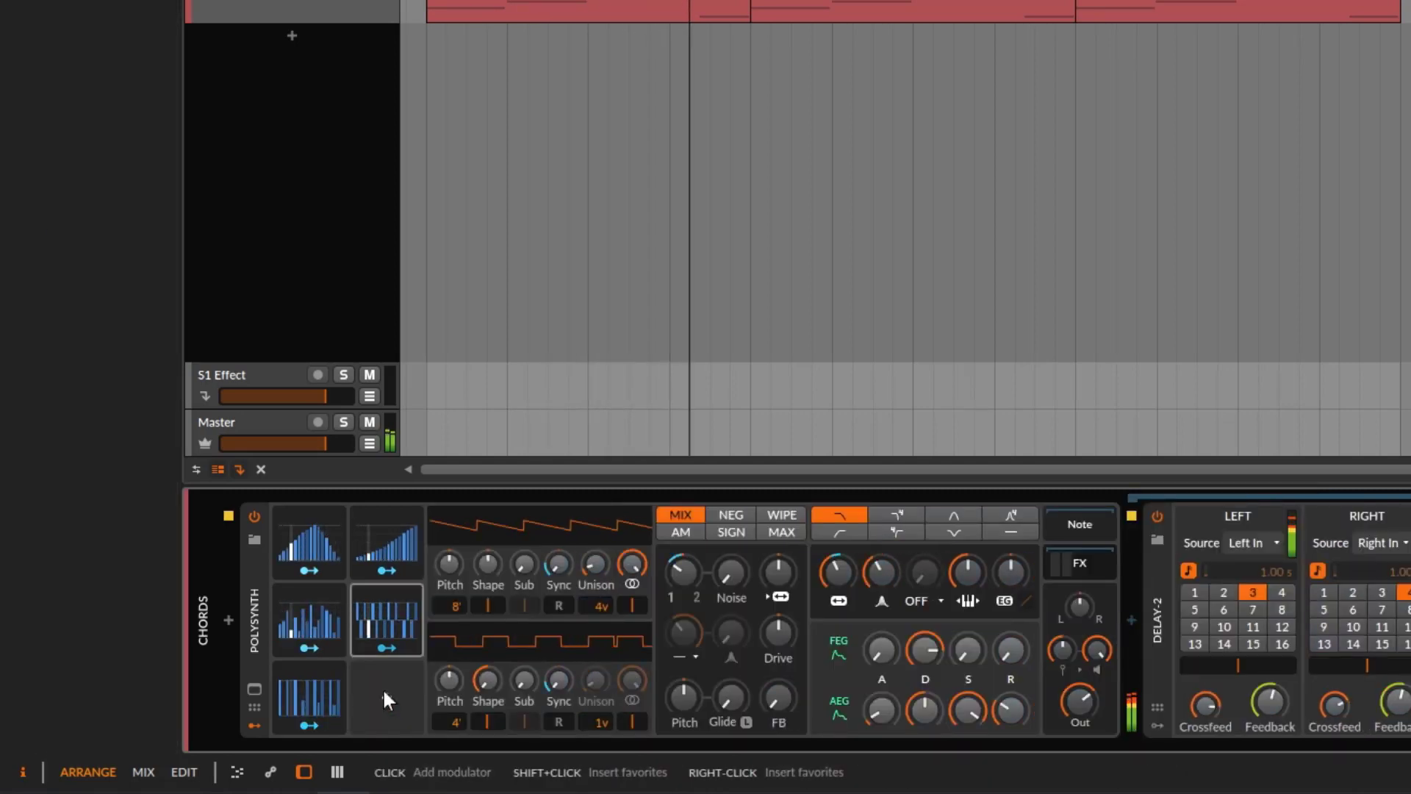
left_click(383, 689)
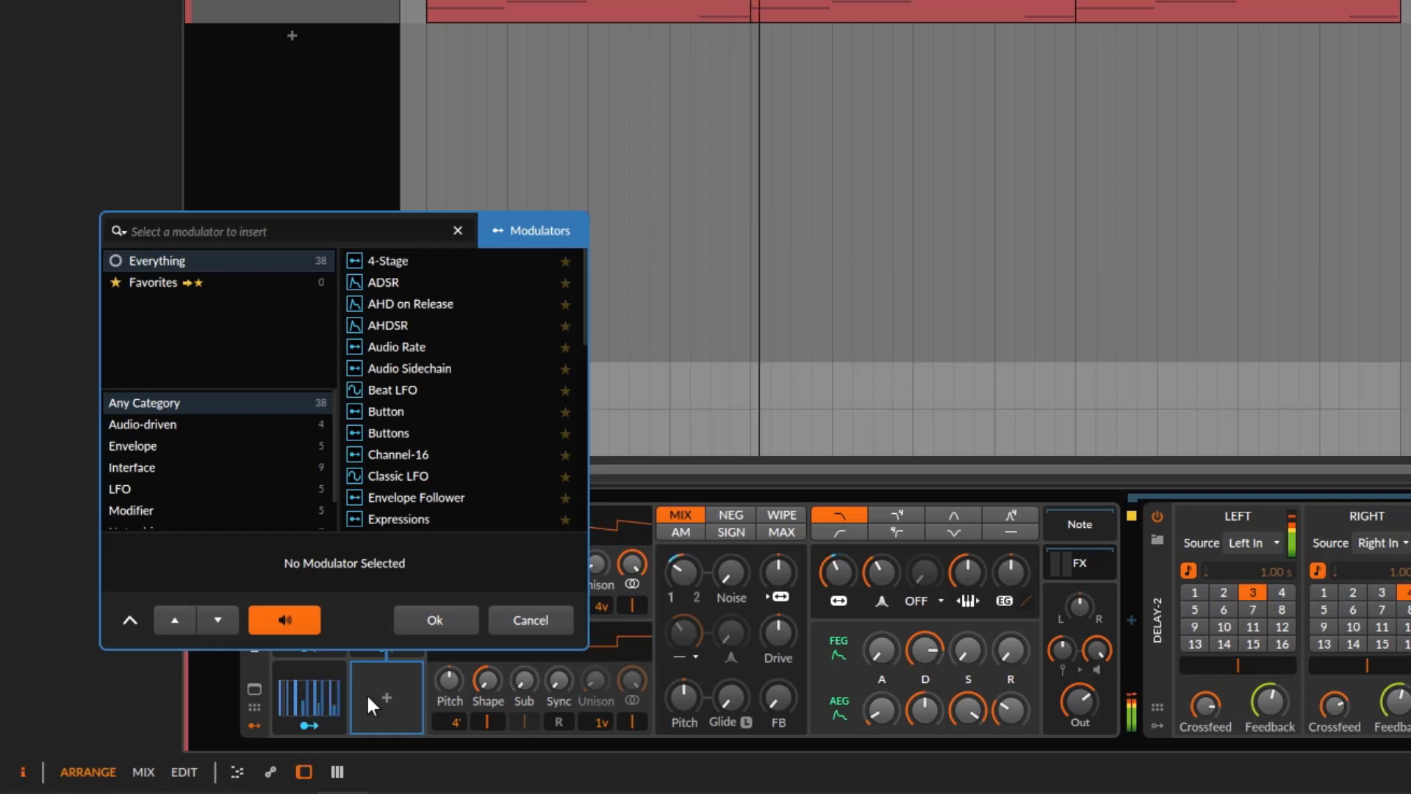
type("l")
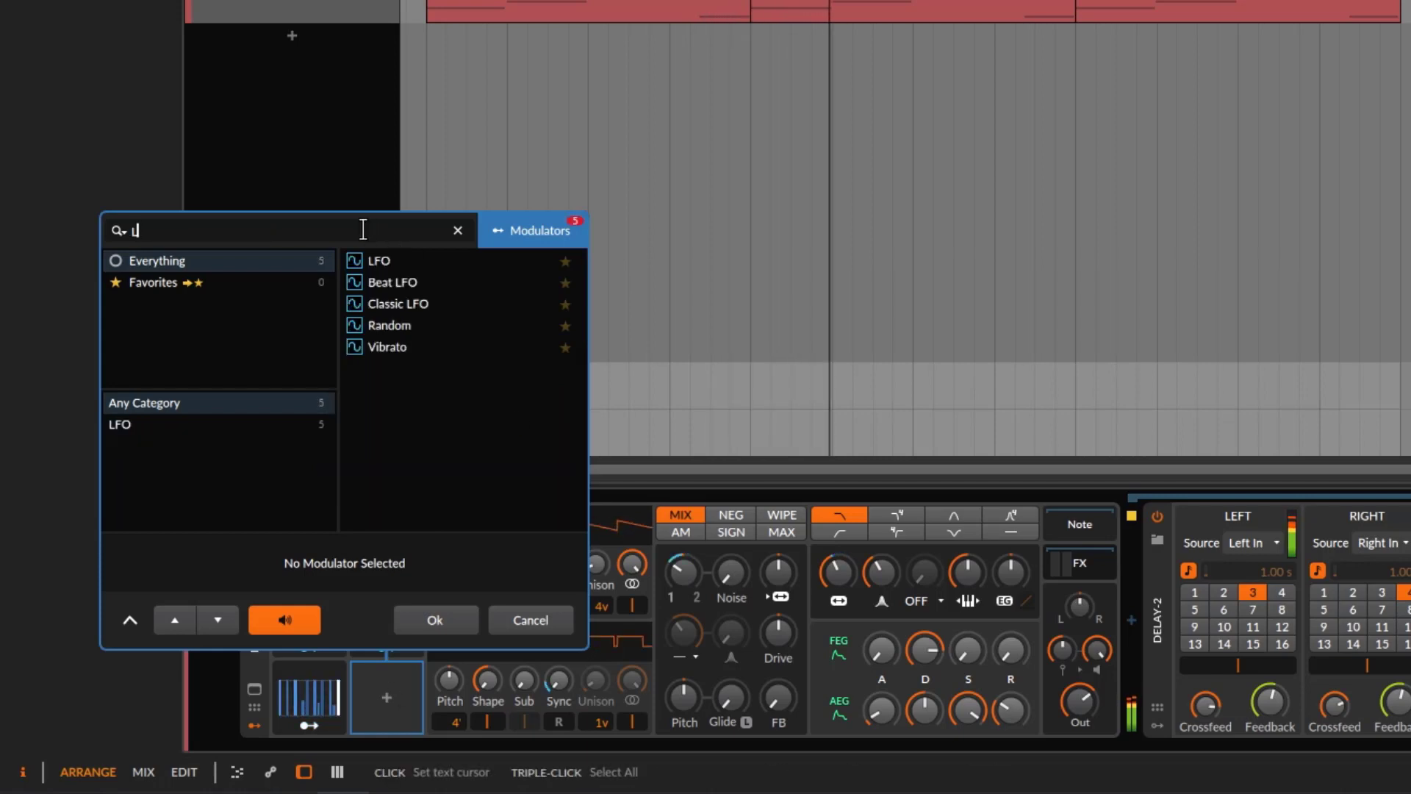
left_click(400, 303)
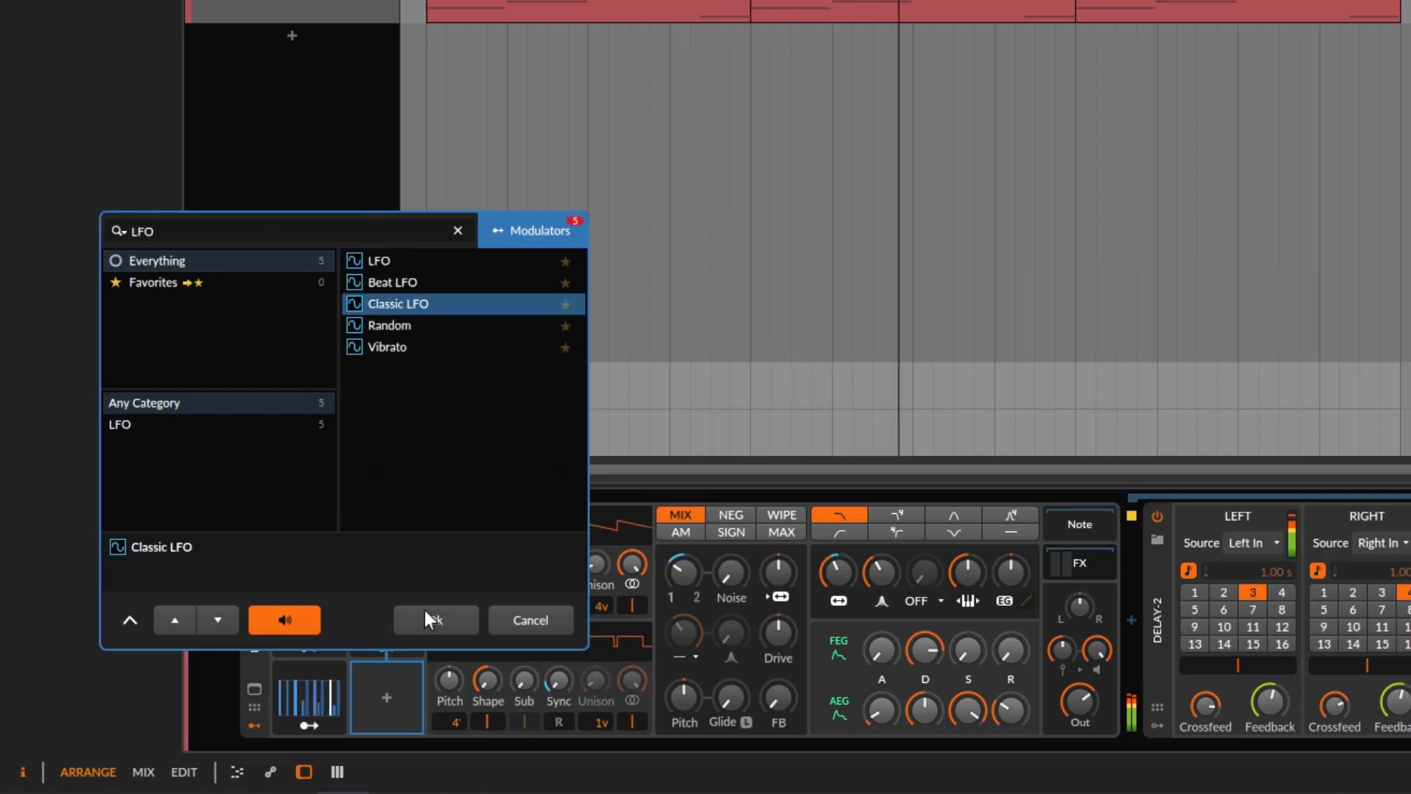
left_click(434, 619)
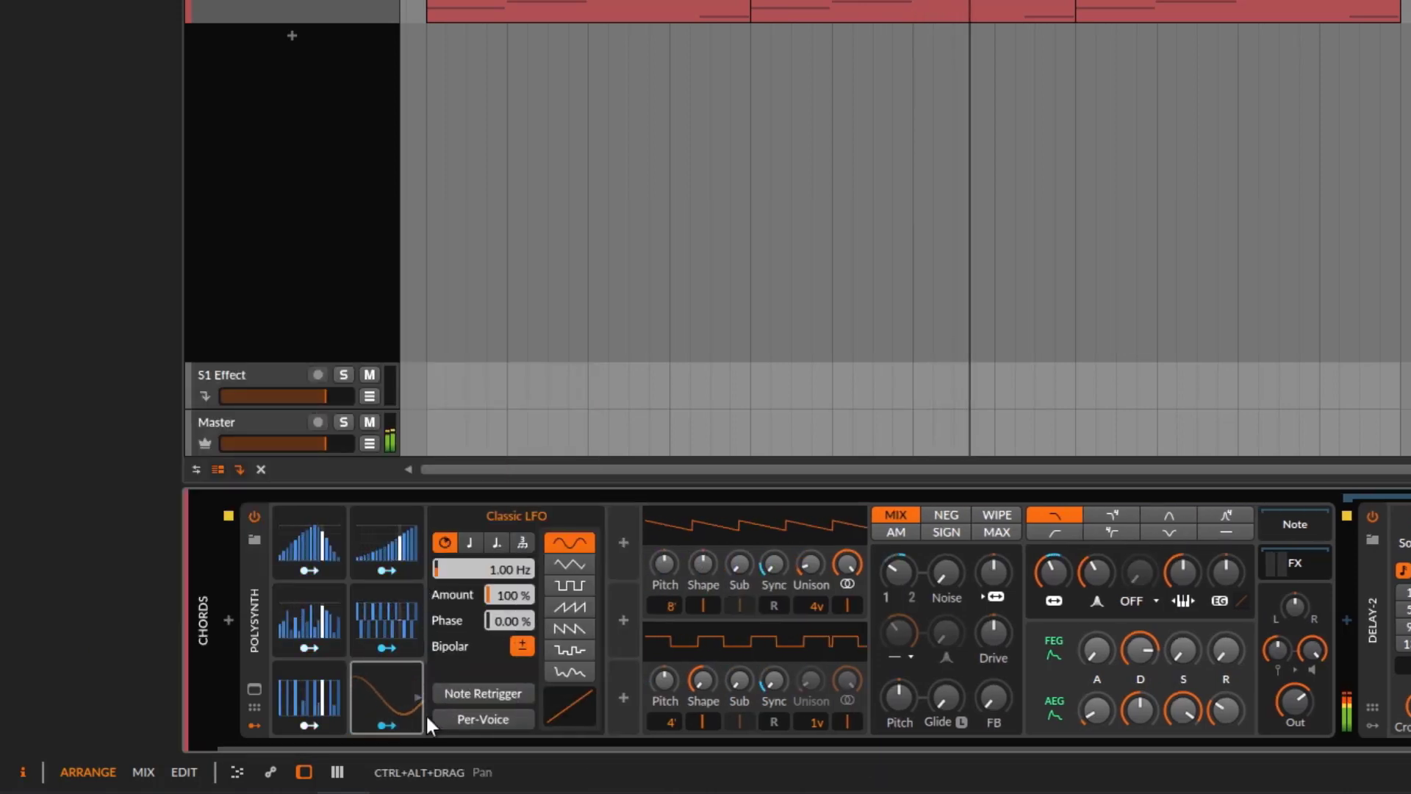
- Map the Classic LFO to Noise with an amount of +0.250 and to oscillator 2's Shape with +0.570
left_click(387, 725)
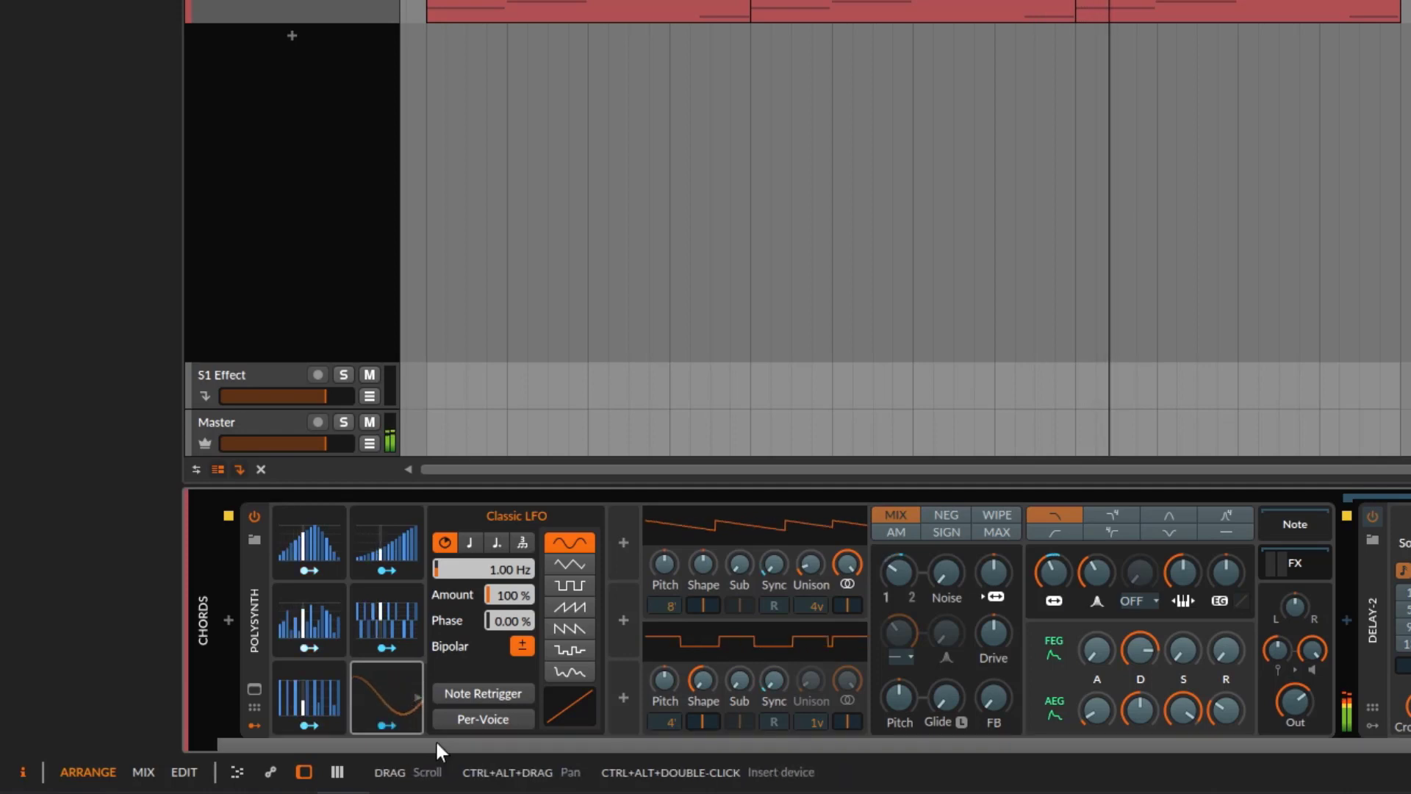
left_click_drag(946, 572, 947, 558)
left_click_drag(696, 698, 696, 688)
left_click(391, 724)
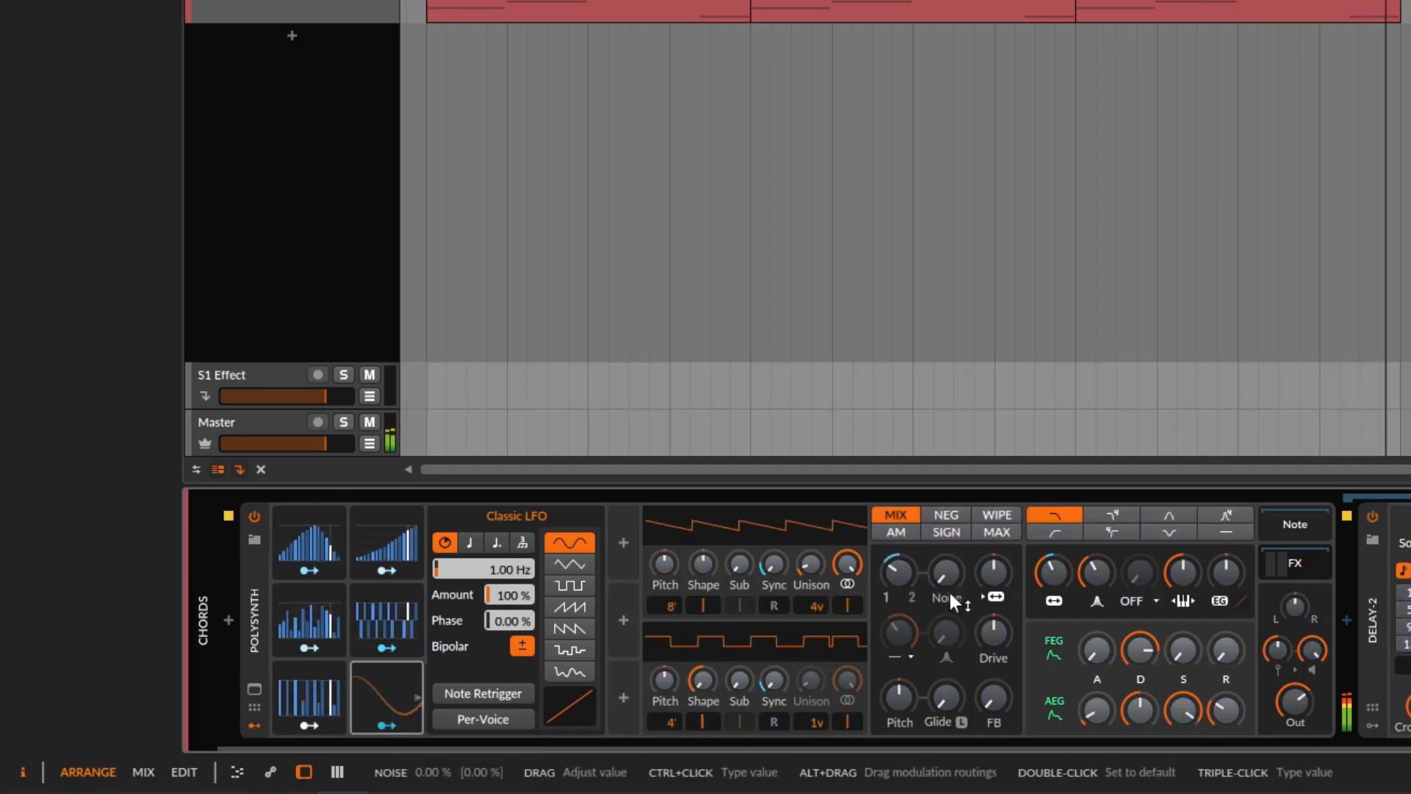
- Sync the Classic LFO's rate to note values and set its timebase to 1/8
left_click(471, 543)
left_click(526, 566)
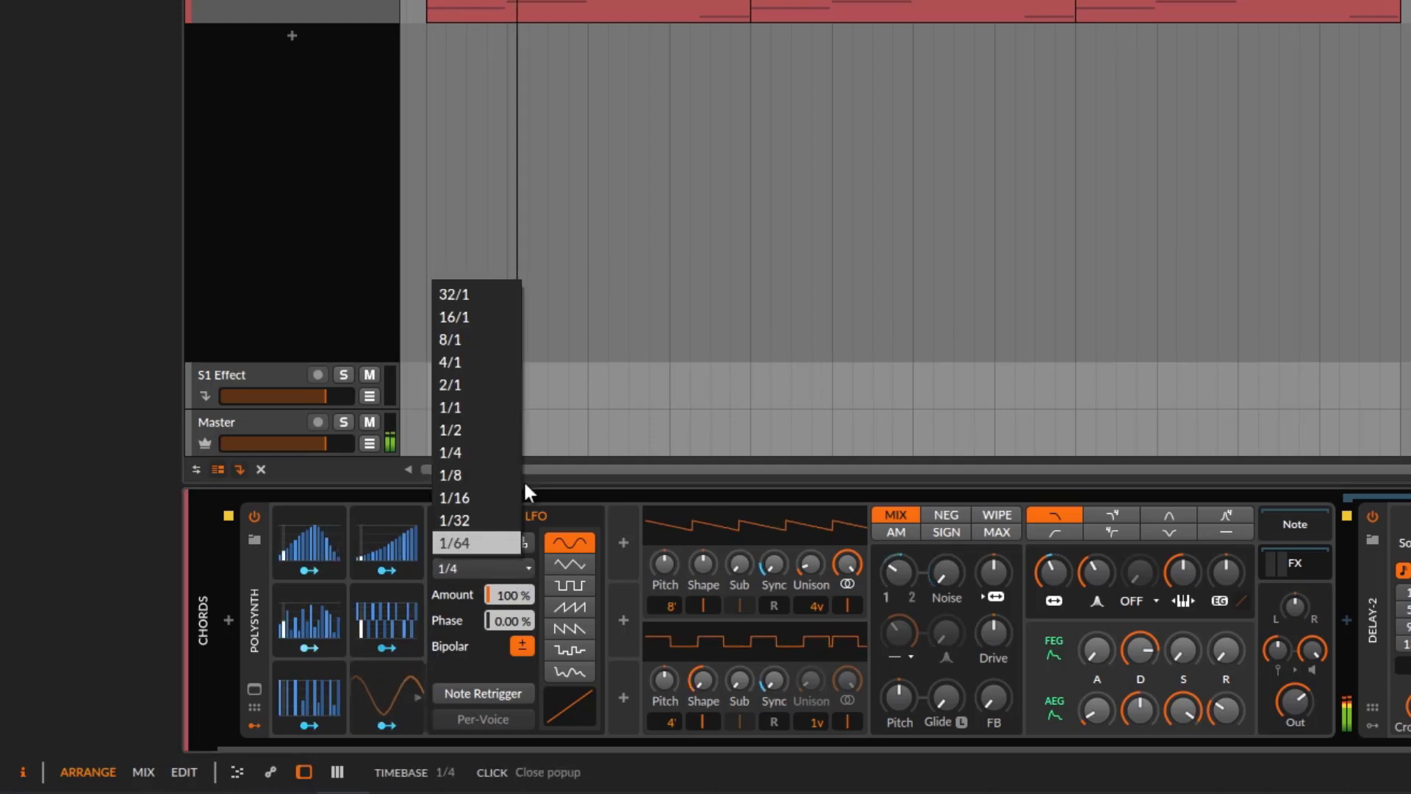
left_click(478, 476)
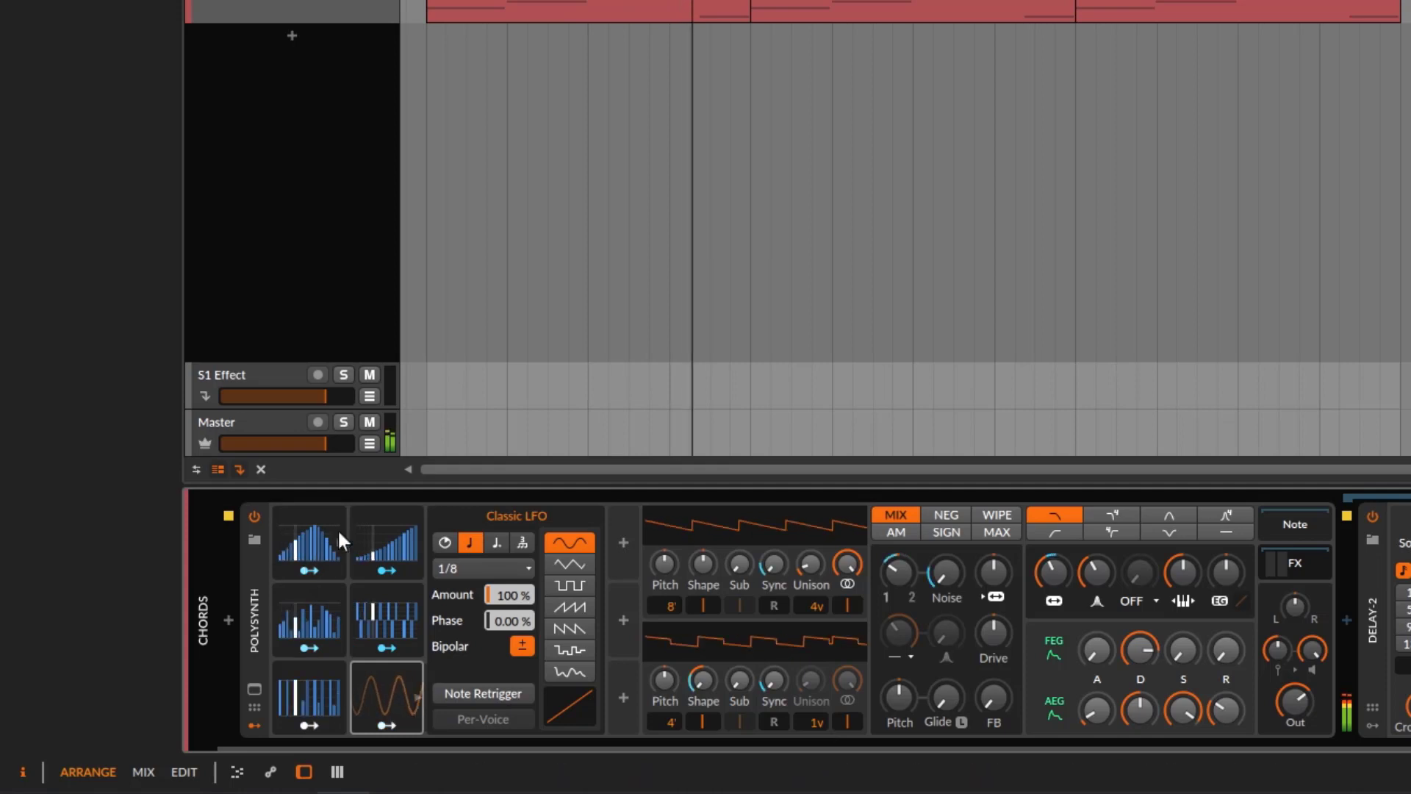
- Map the Steps modulator that drives the oscillator Syncs to the Classic LFO's Amount with an amount of -0.920
left_click(307, 724)
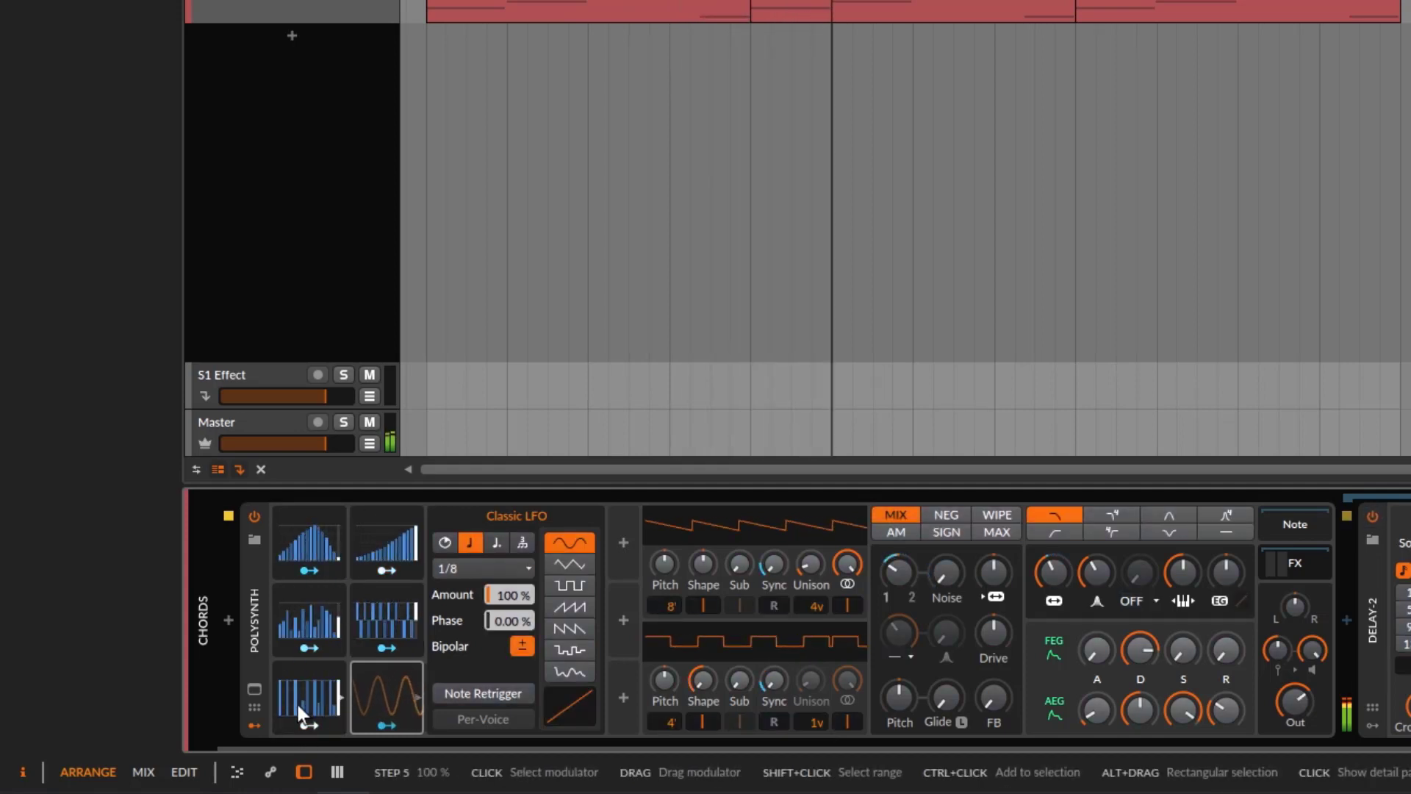
left_click_drag(323, 725, 515, 665)
left_click_drag(504, 599, 504, 603)
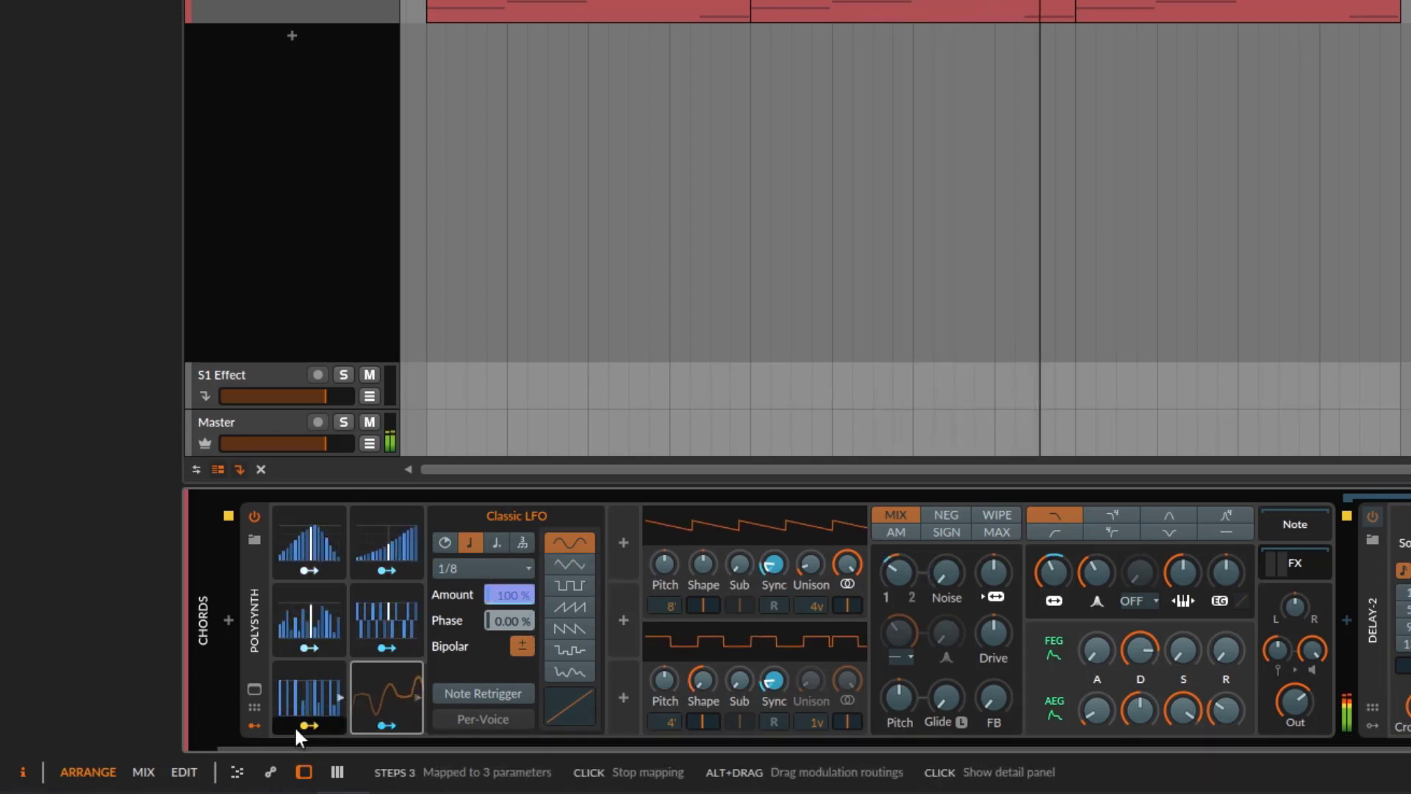
left_click(309, 723)
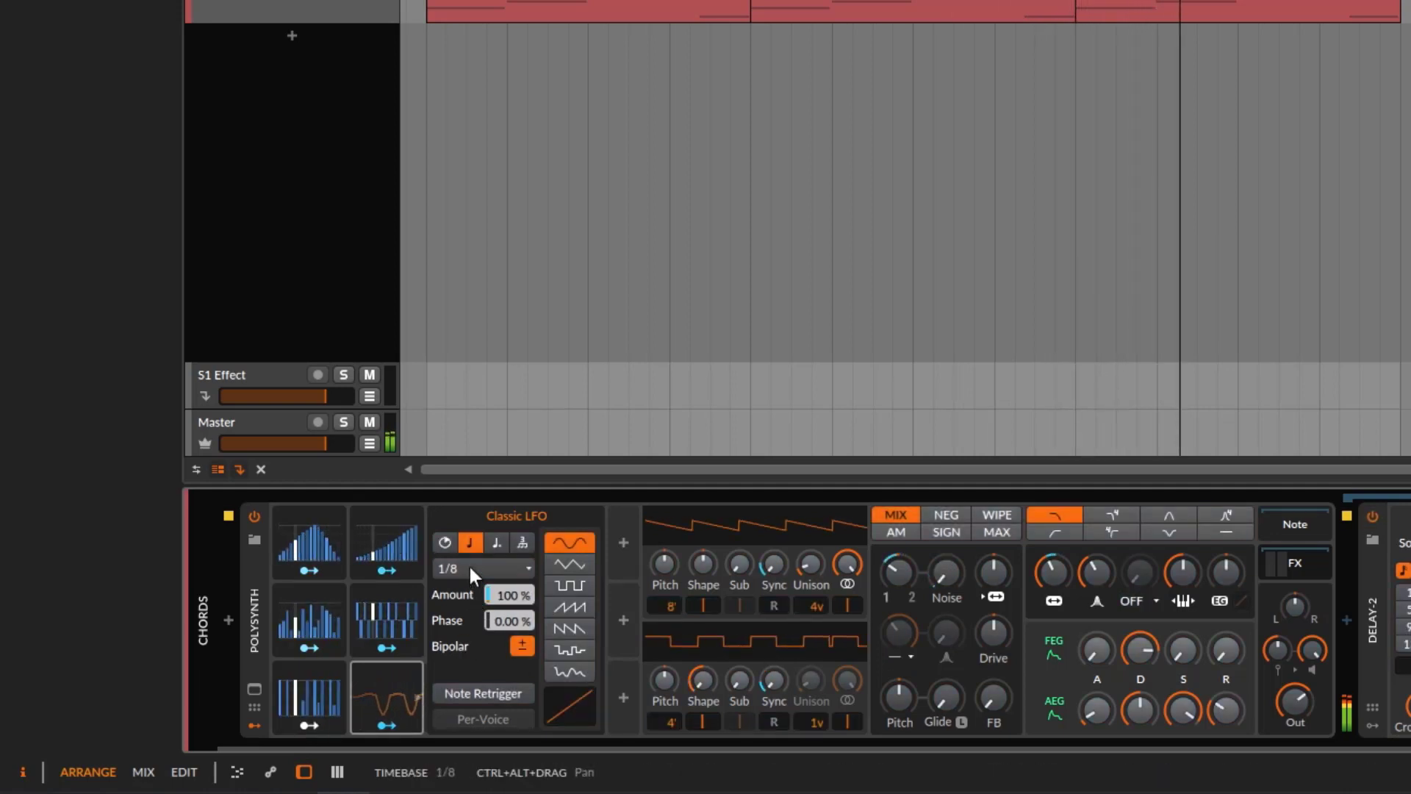
- Switch the Classic LFO to the triangle waveform and hide its settings
left_click(576, 567)
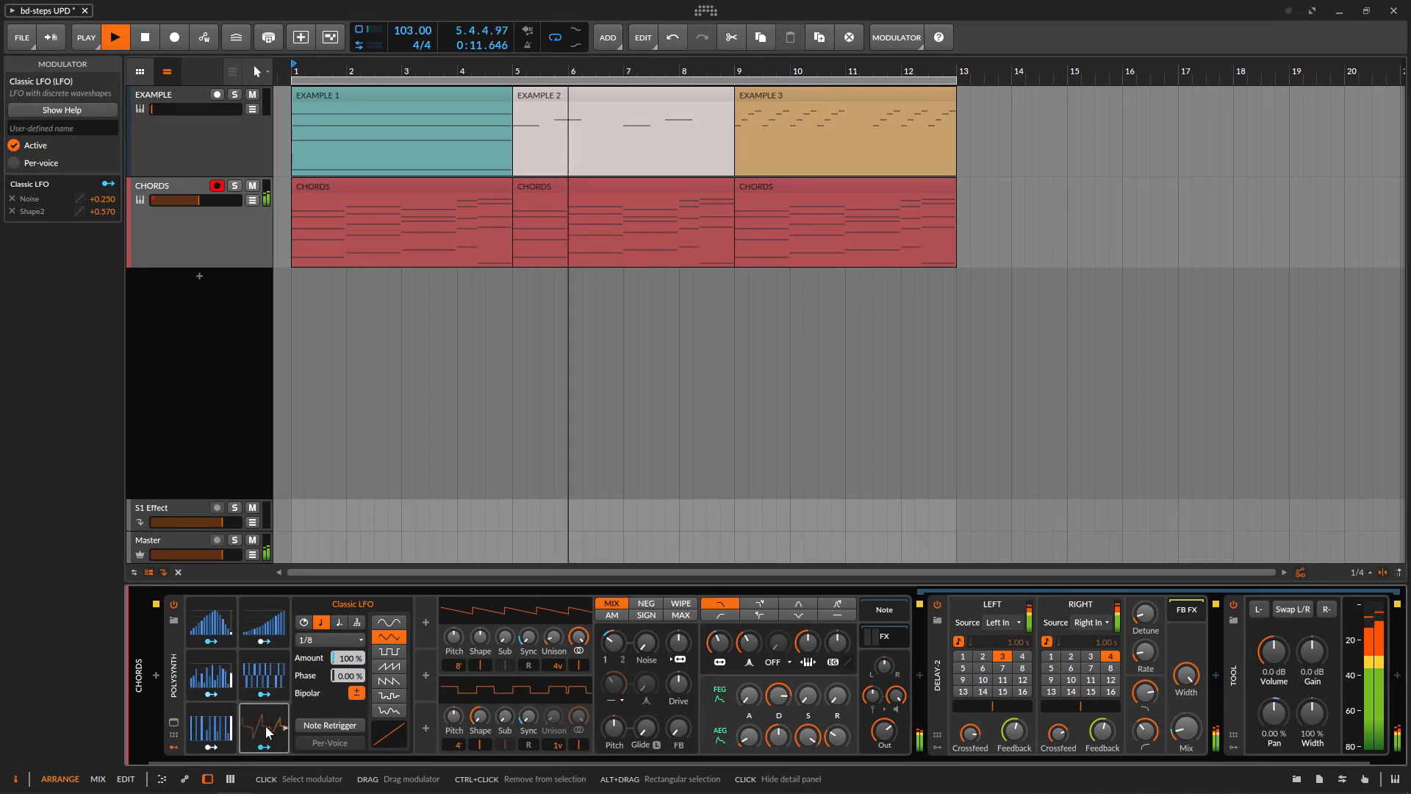
left_click(266, 732)
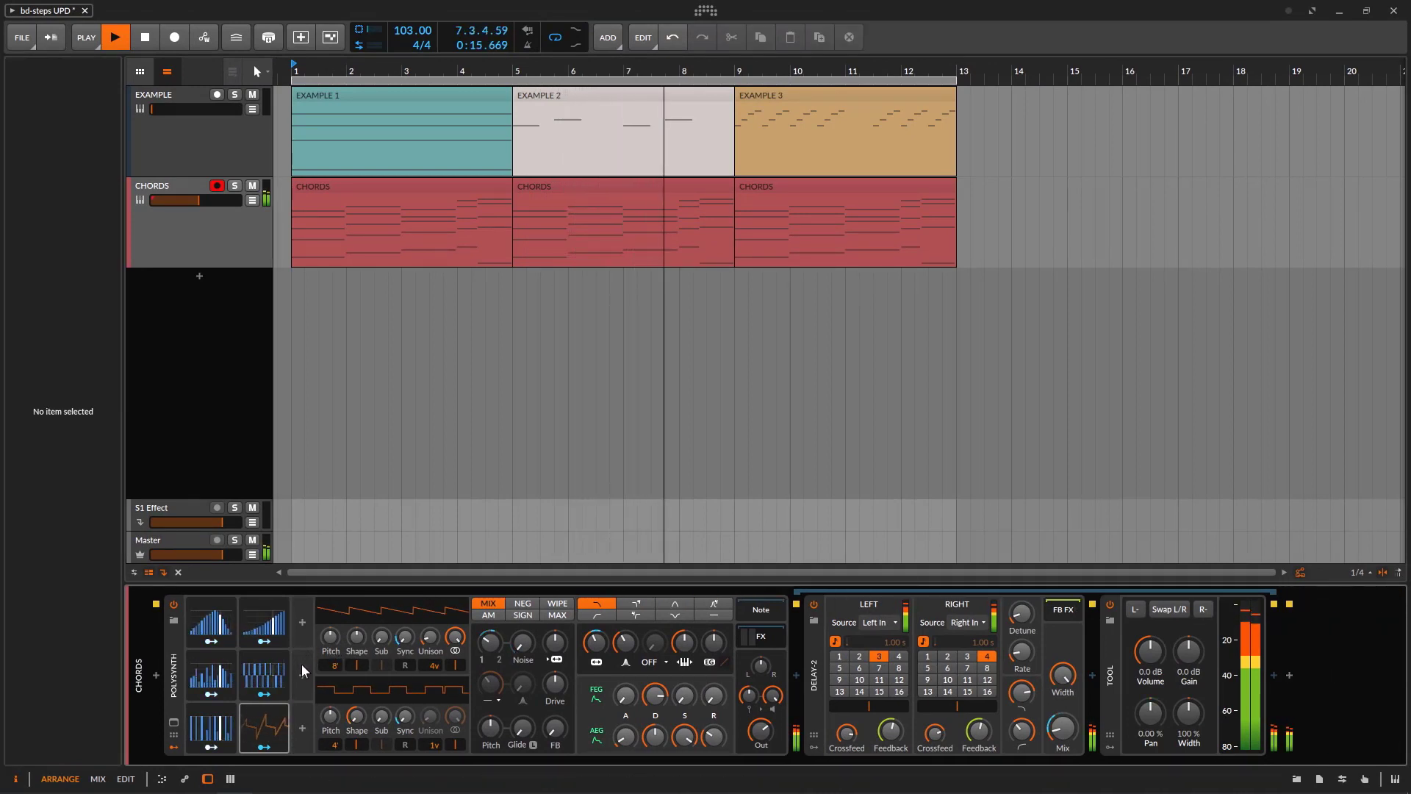
- Audition the arrangement from the beginning with the Classic LFO's settings shown and the CHORDS track selected
key("space")
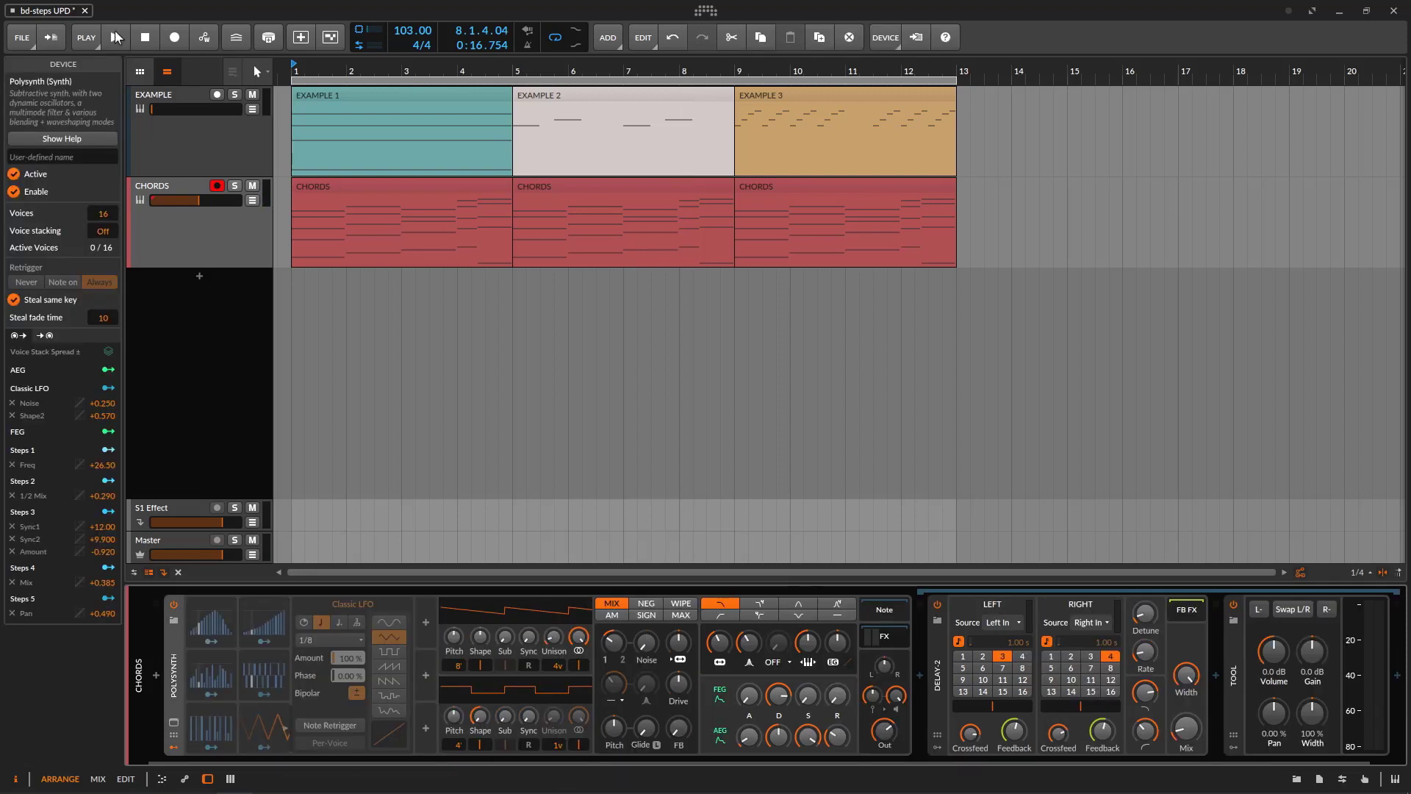
key("space")
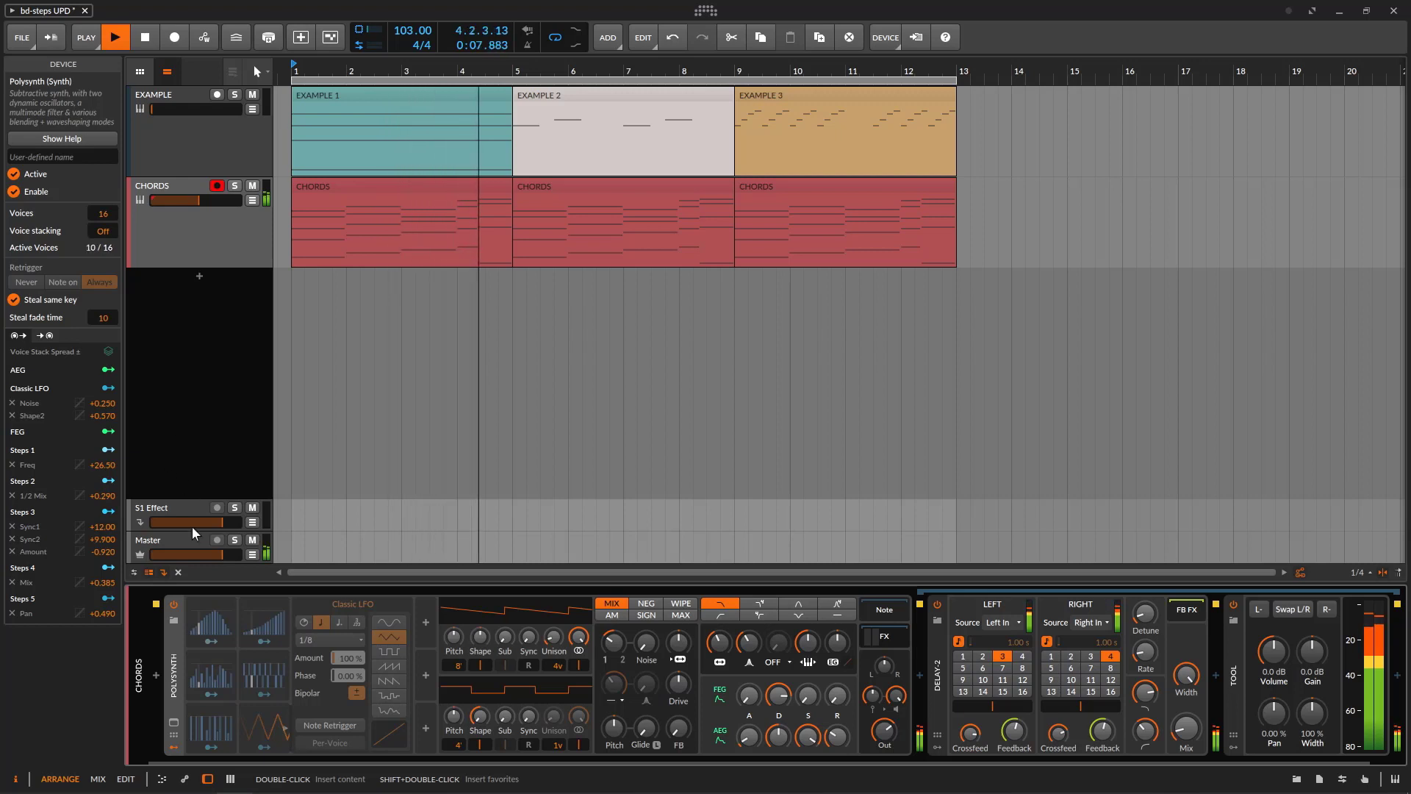
key("space")
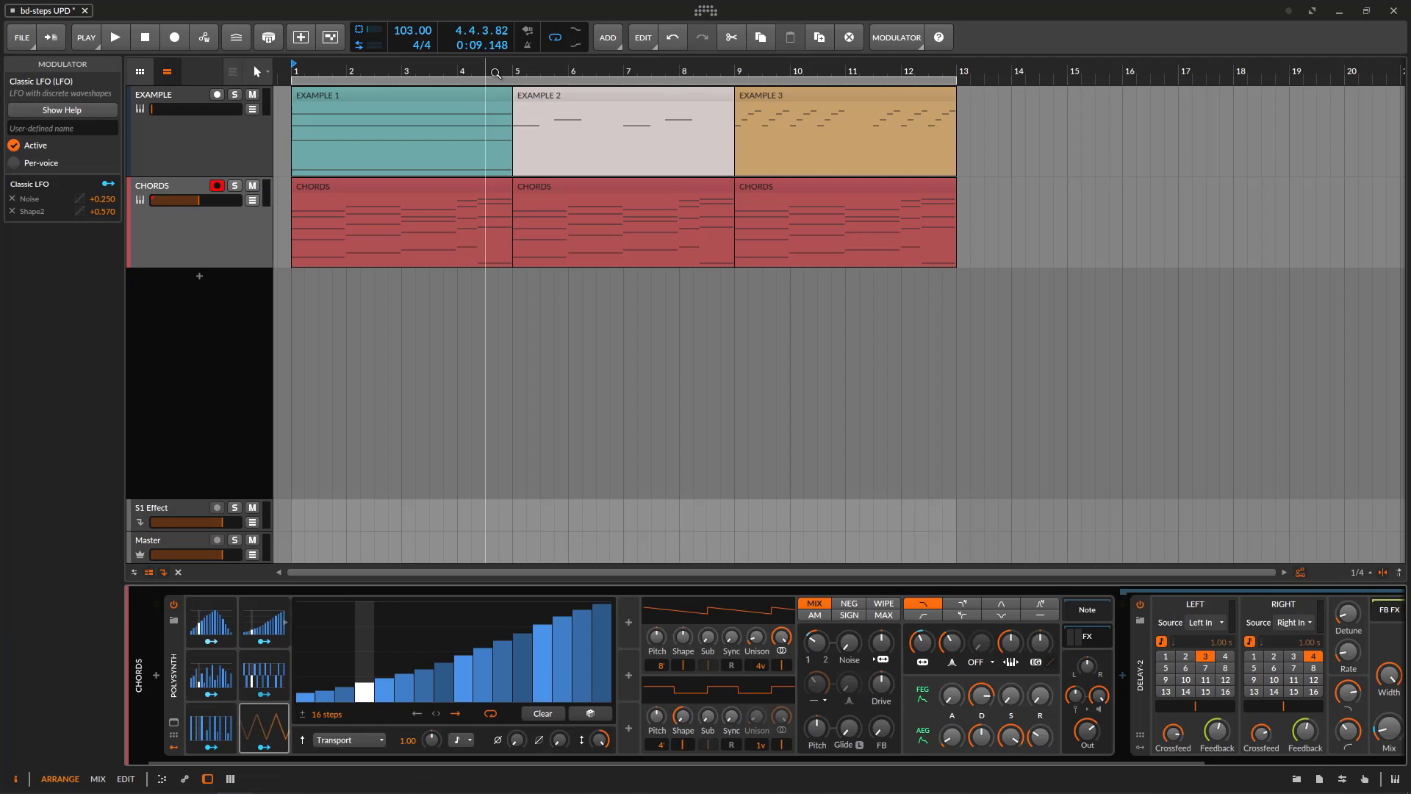
key("space")
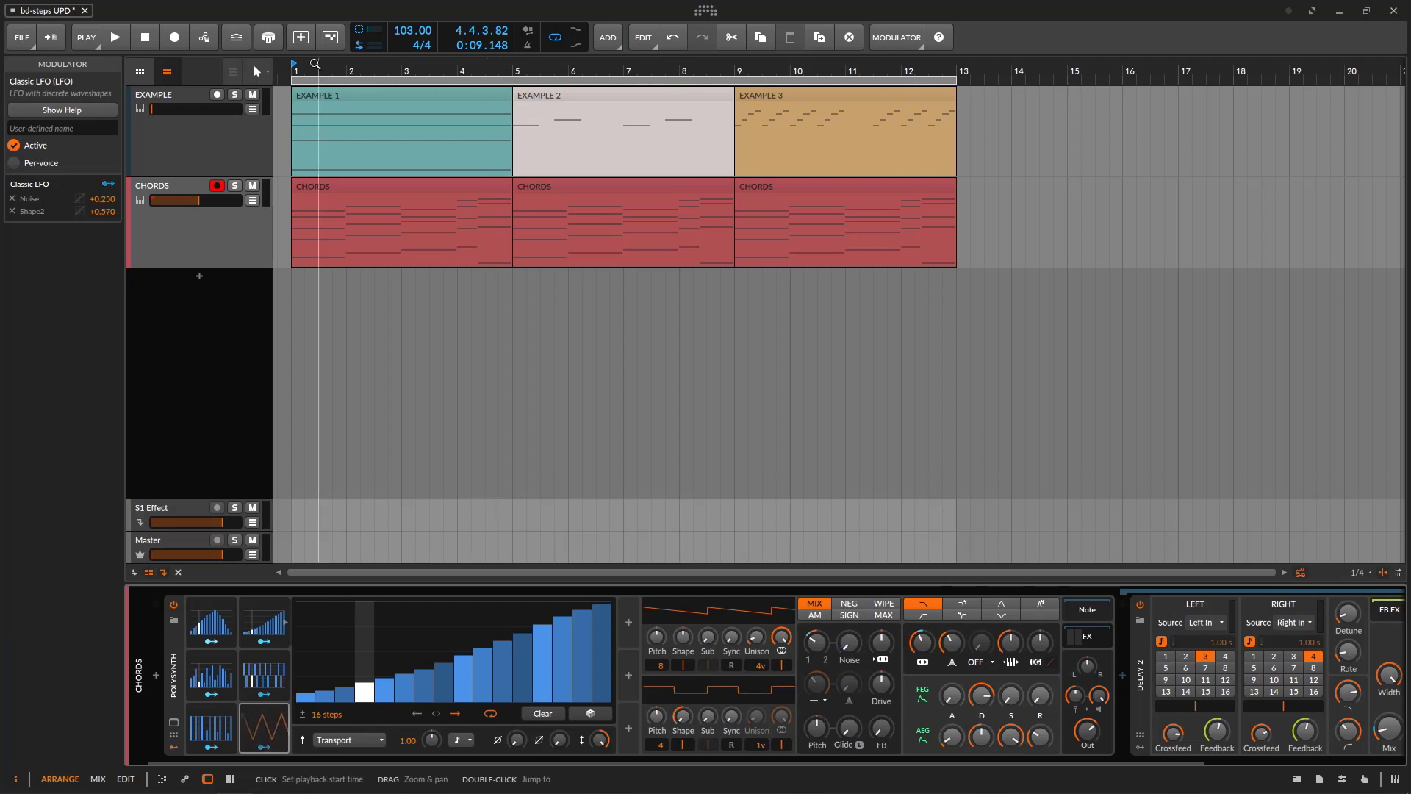
left_click(263, 720)
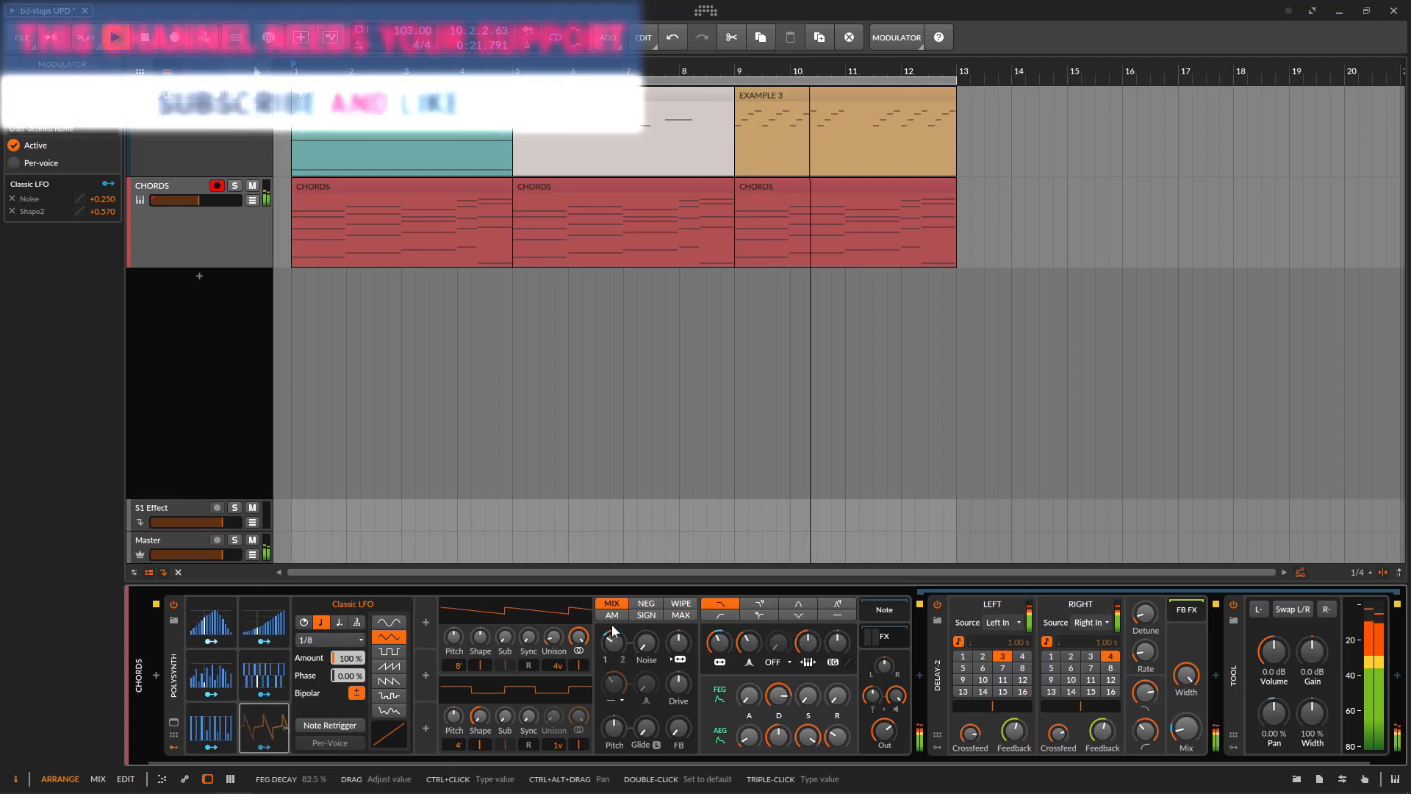
left_click(206, 253)
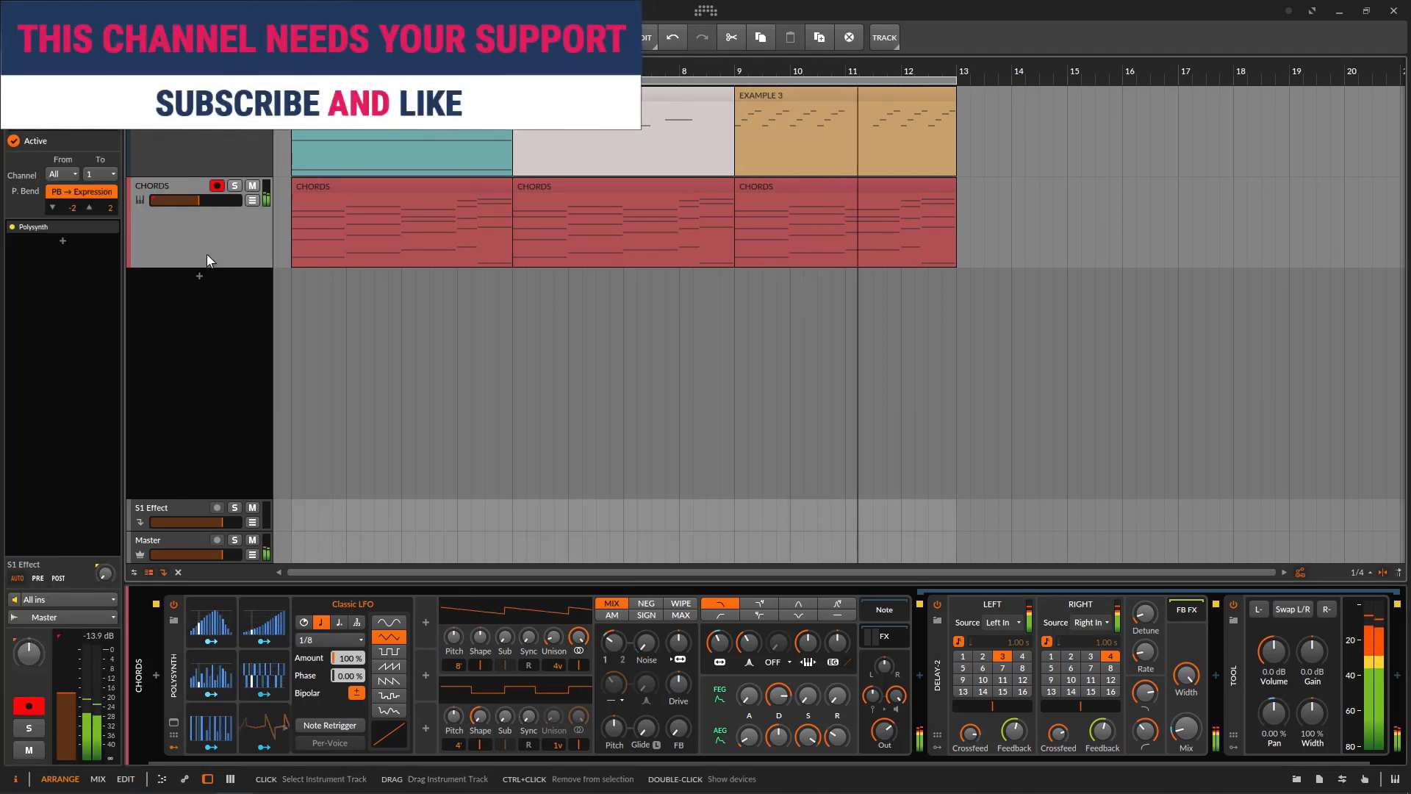